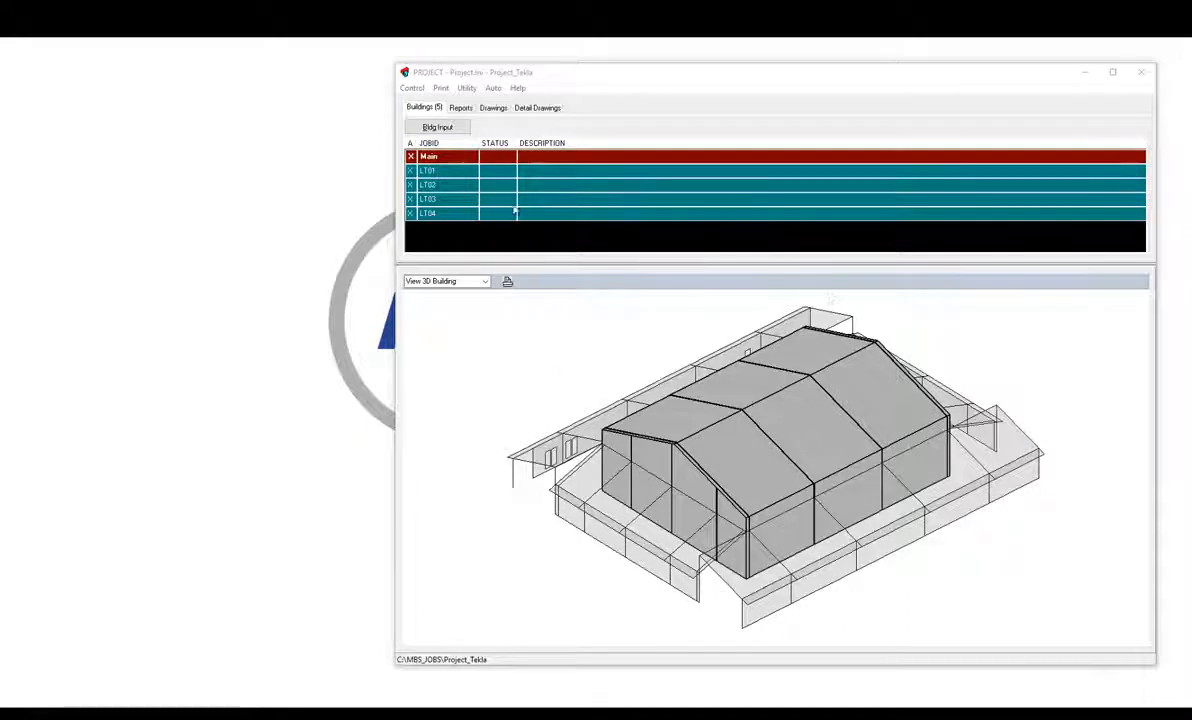
Step: Open the project's building input and highlight buildings Main, LT01, LT02 and LT03 in turn
left_click(437, 127)
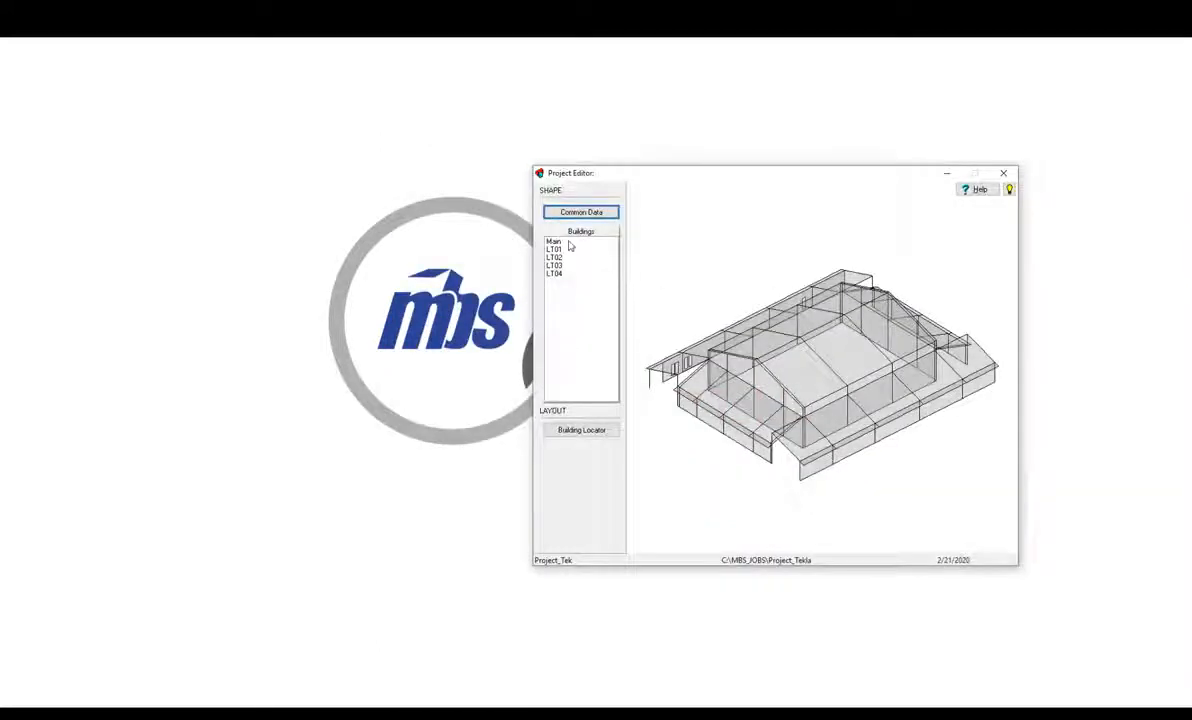
left_click(569, 242)
left_click(567, 250)
left_click(567, 258)
left_click(567, 266)
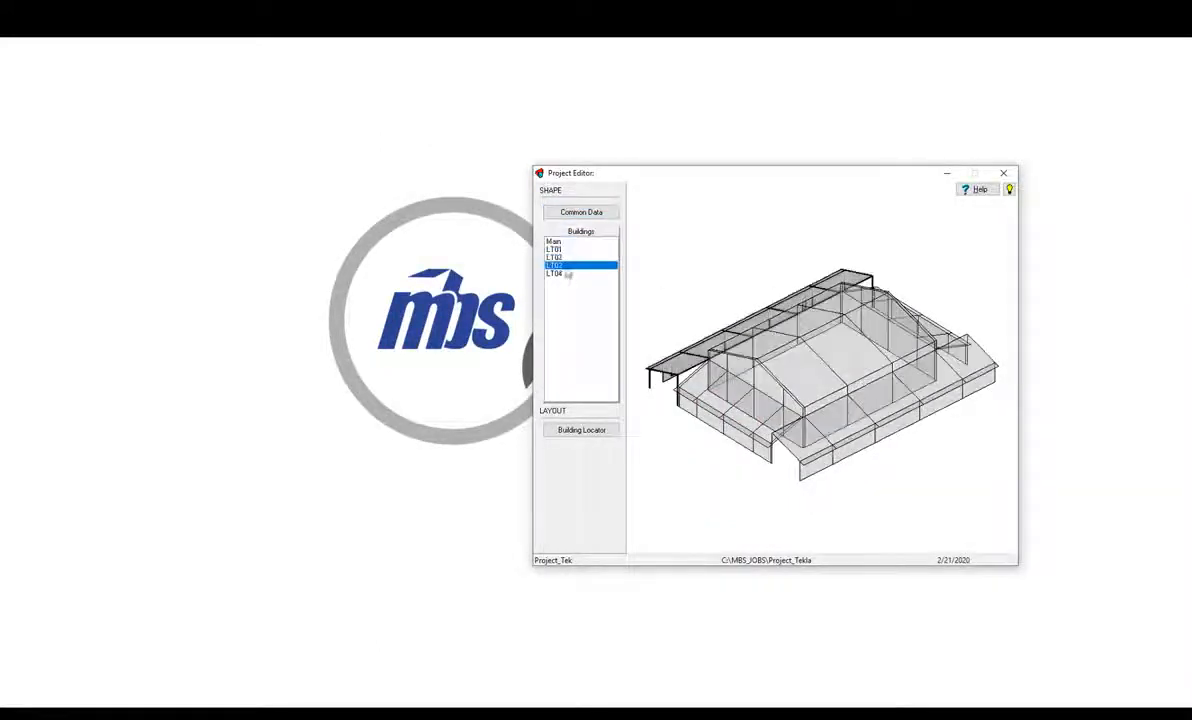
Step: Open the Building Locator, move building 5 (LT04) away from the main building, and snap it back against side 3
left_click(585, 430)
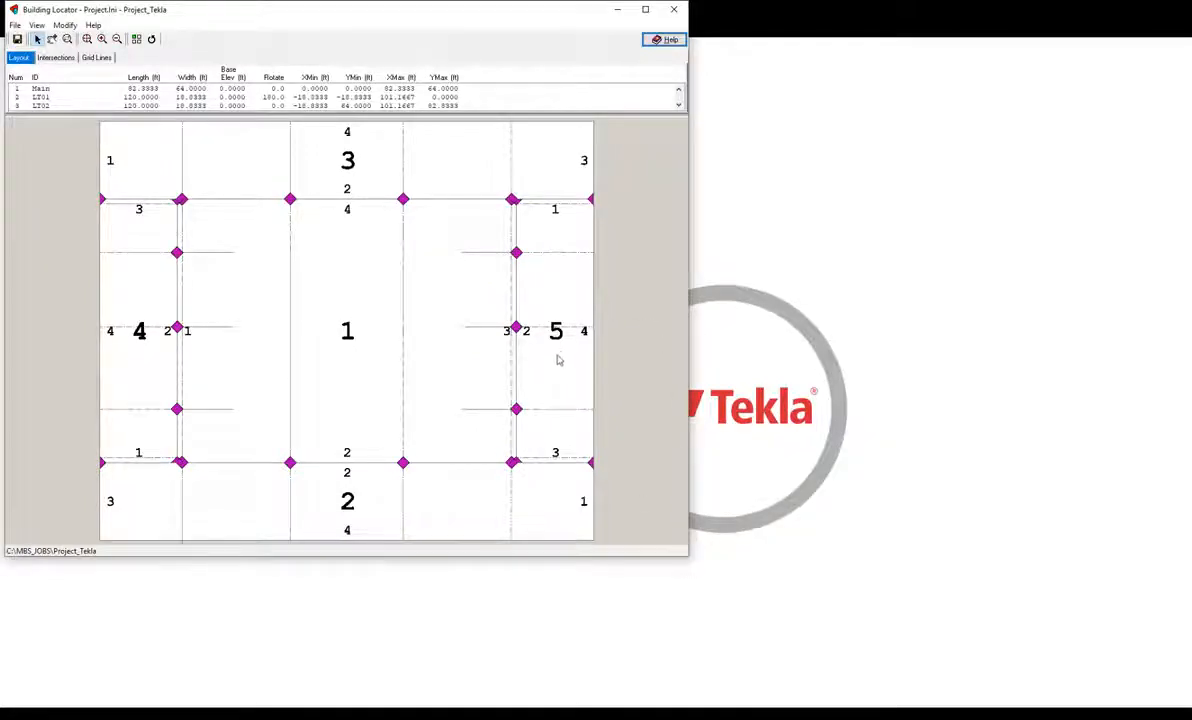
left_click_drag(558, 360, 652, 347)
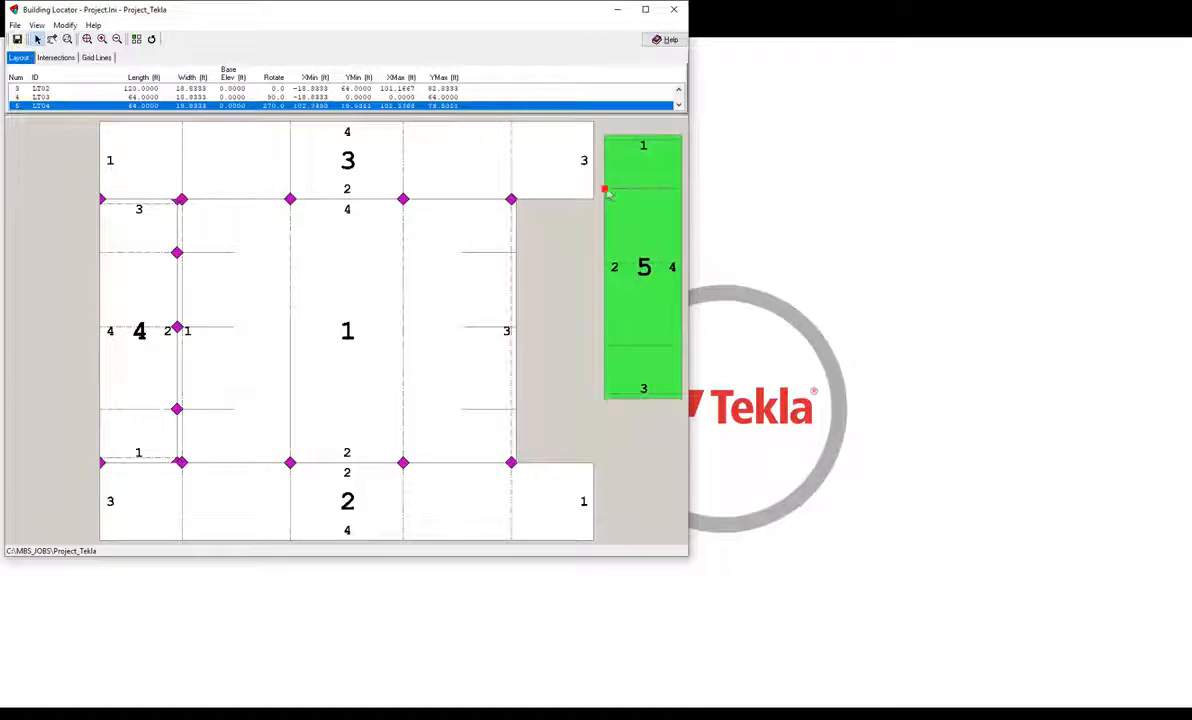
left_click_drag(607, 192, 515, 253)
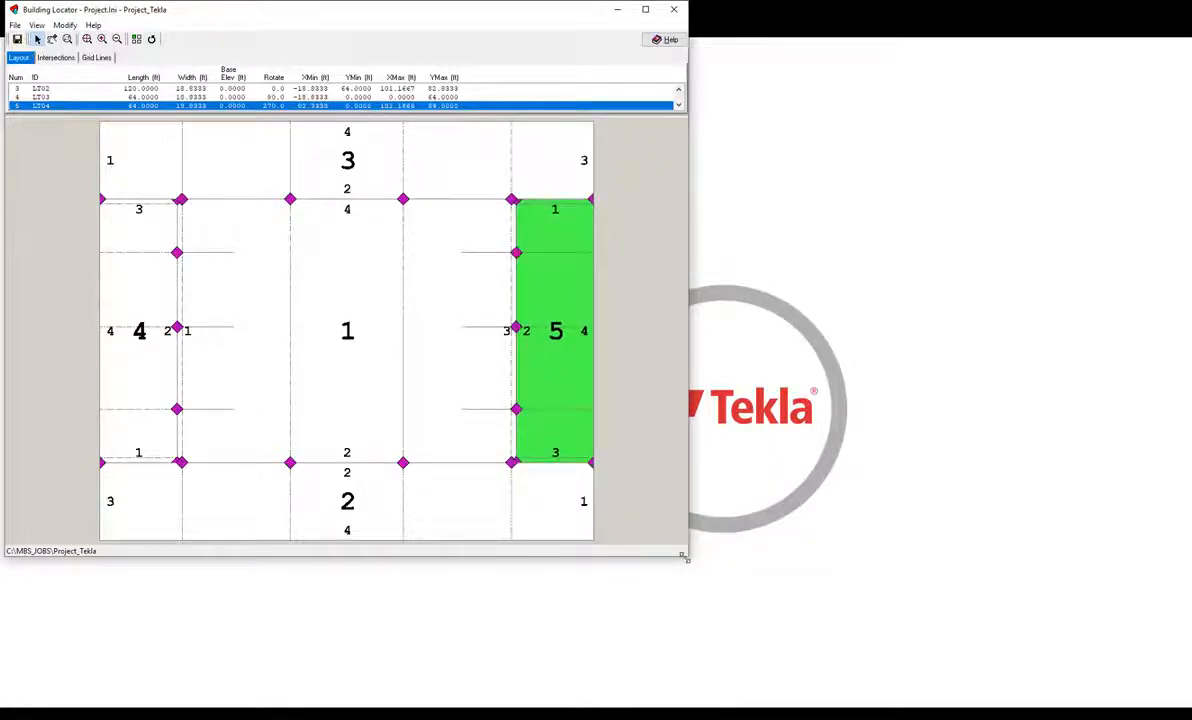
Step: Enlarge the layout, pull building 5 clear of the main building and rotate it four times through a full turn
left_click_drag(697, 557, 881, 648)
left_click_drag(689, 418, 838, 407)
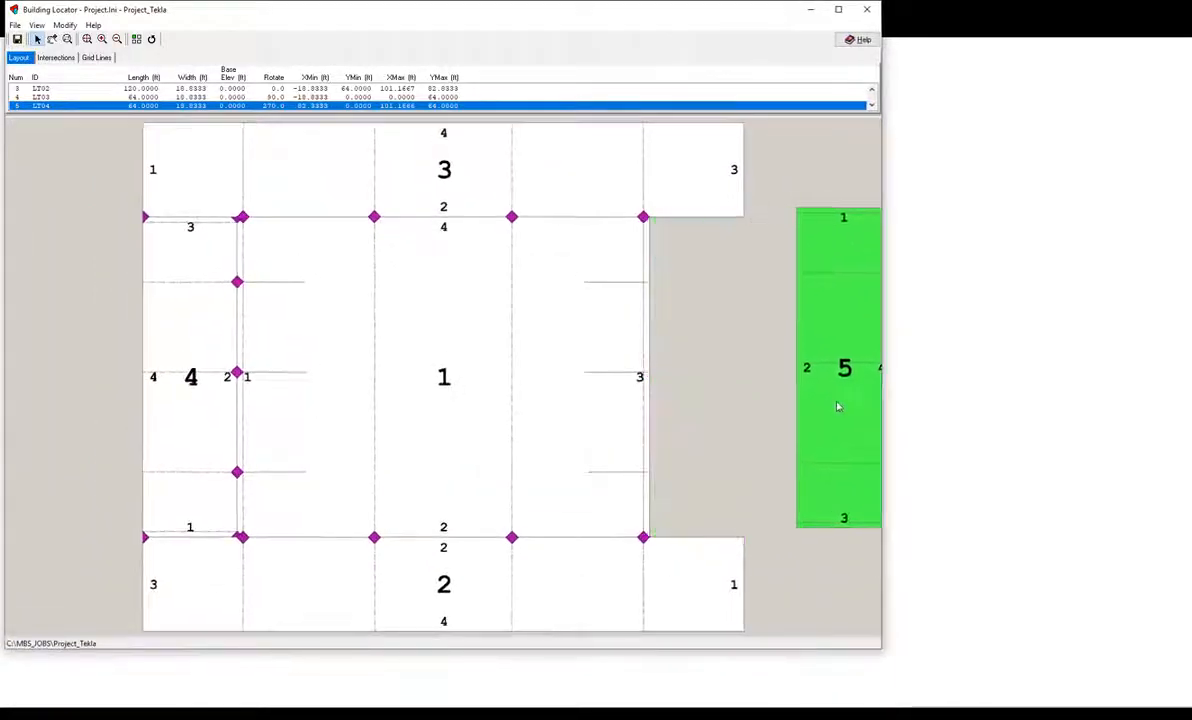
left_click(726, 342)
left_click(828, 322)
right_click(830, 321)
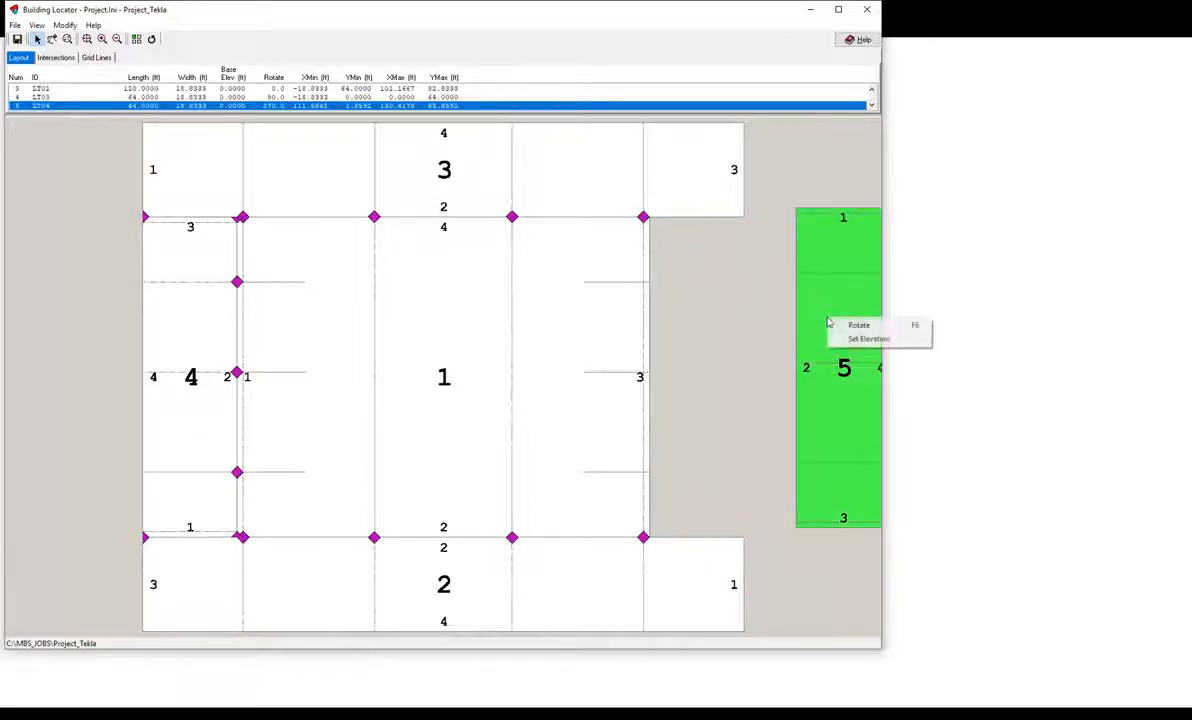
left_click(841, 326)
right_click(766, 325)
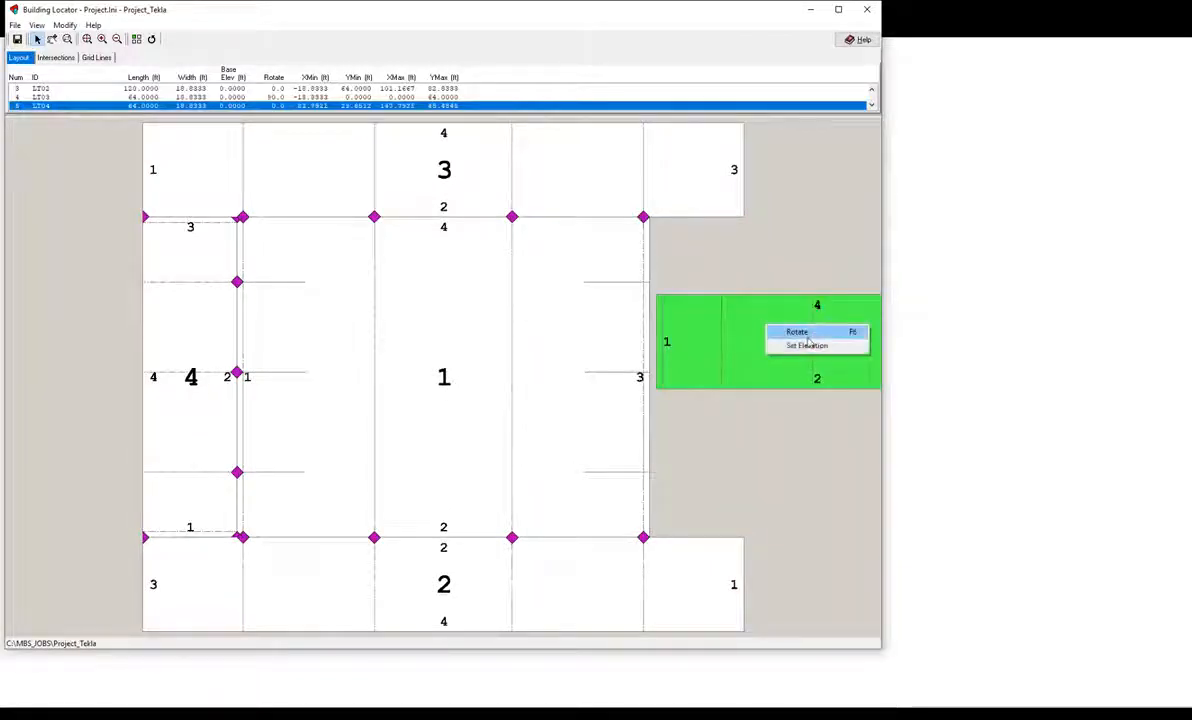
left_click(795, 327)
right_click(797, 309)
left_click(810, 313)
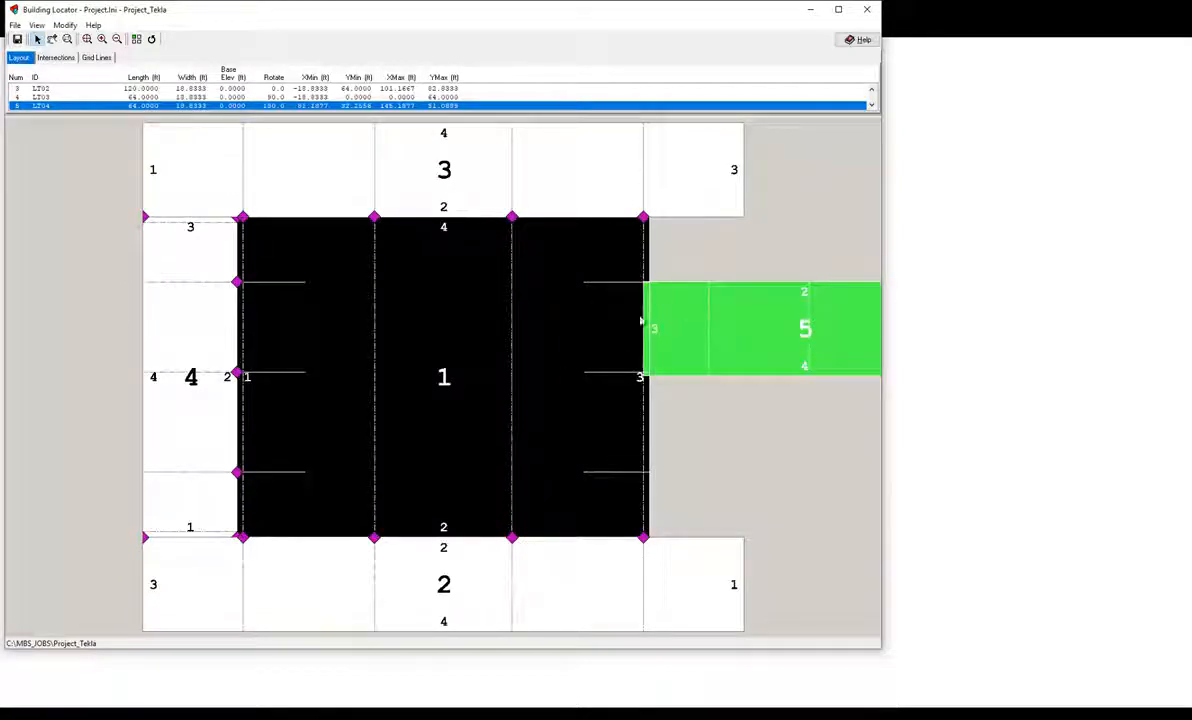
right_click(760, 326)
left_click(790, 332)
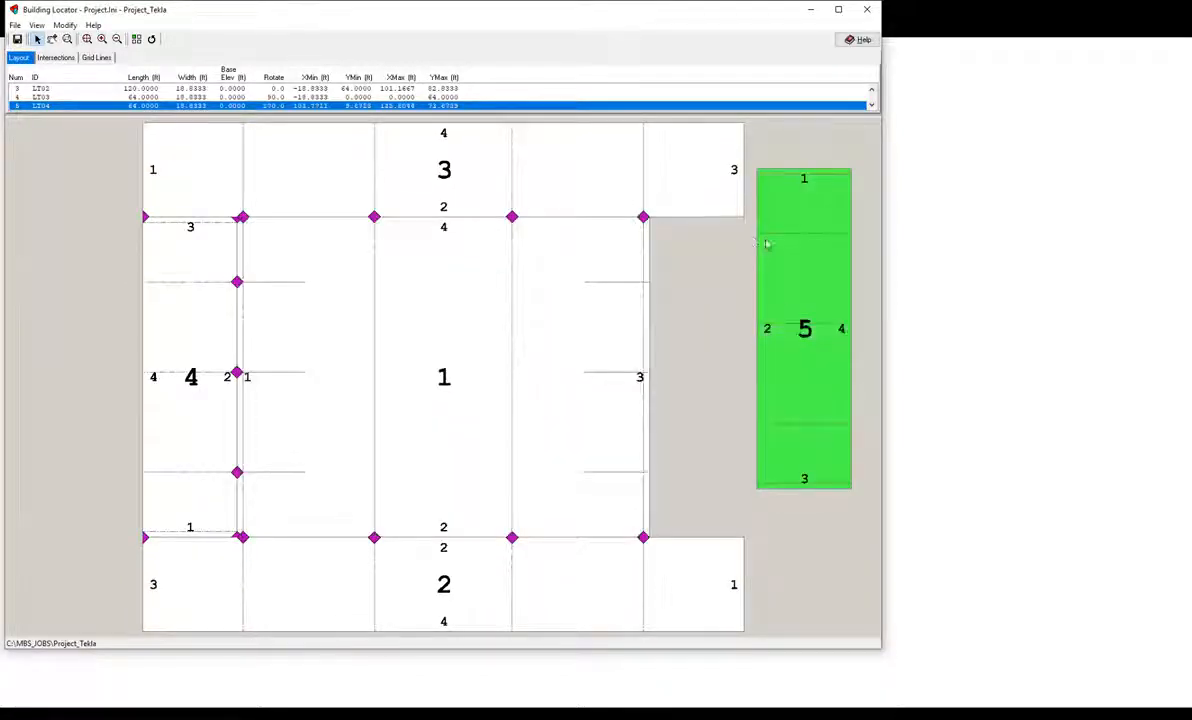
Step: Snap building 5 back onto side 3 of the main building, and close the Building Locator and Project Editor
left_click_drag(766, 244, 650, 285)
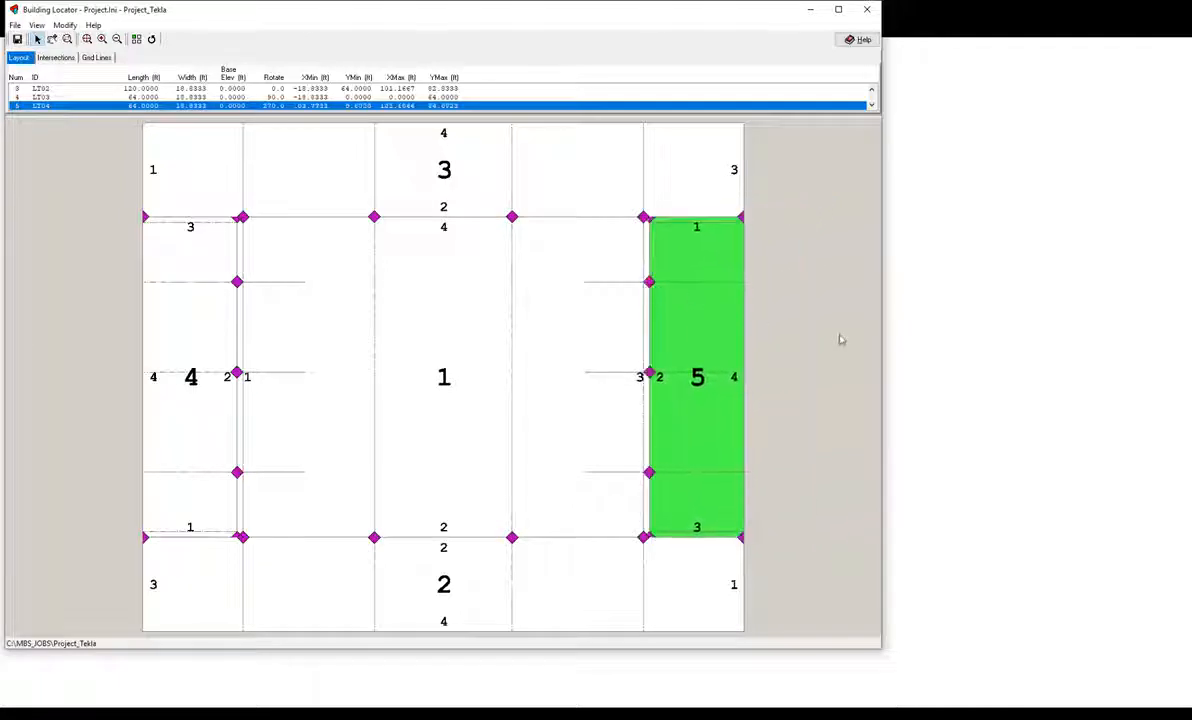
left_click(841, 336)
left_click(867, 14)
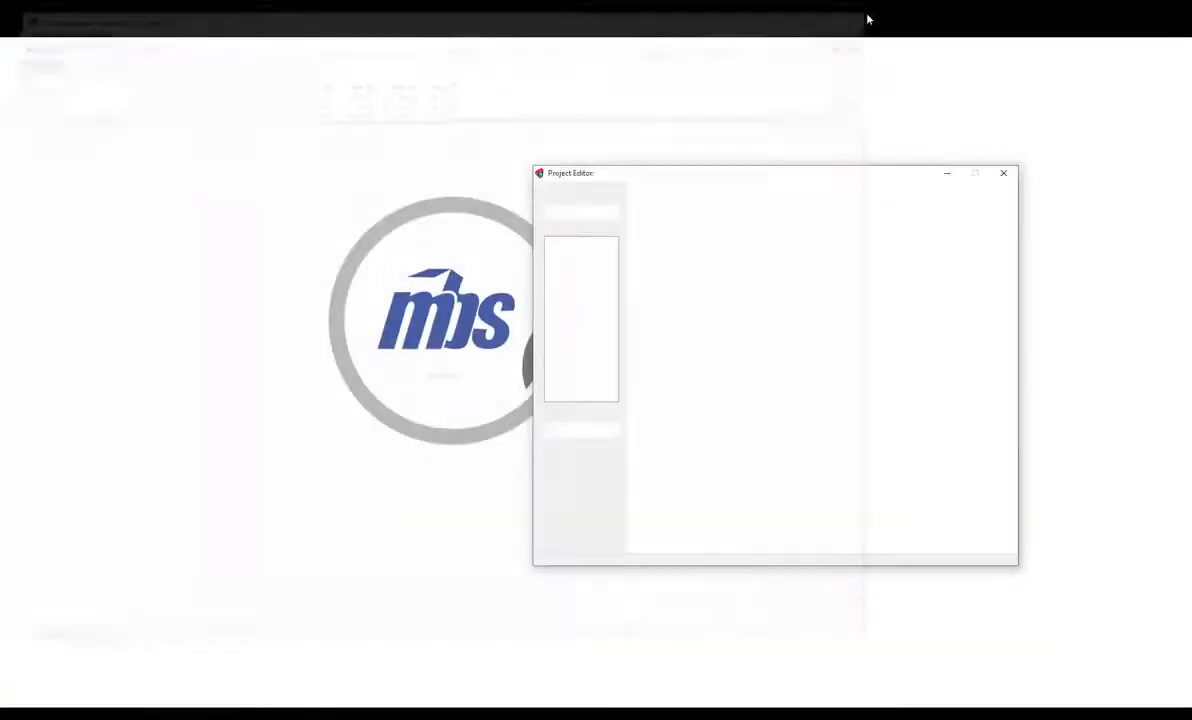
left_click(1003, 173)
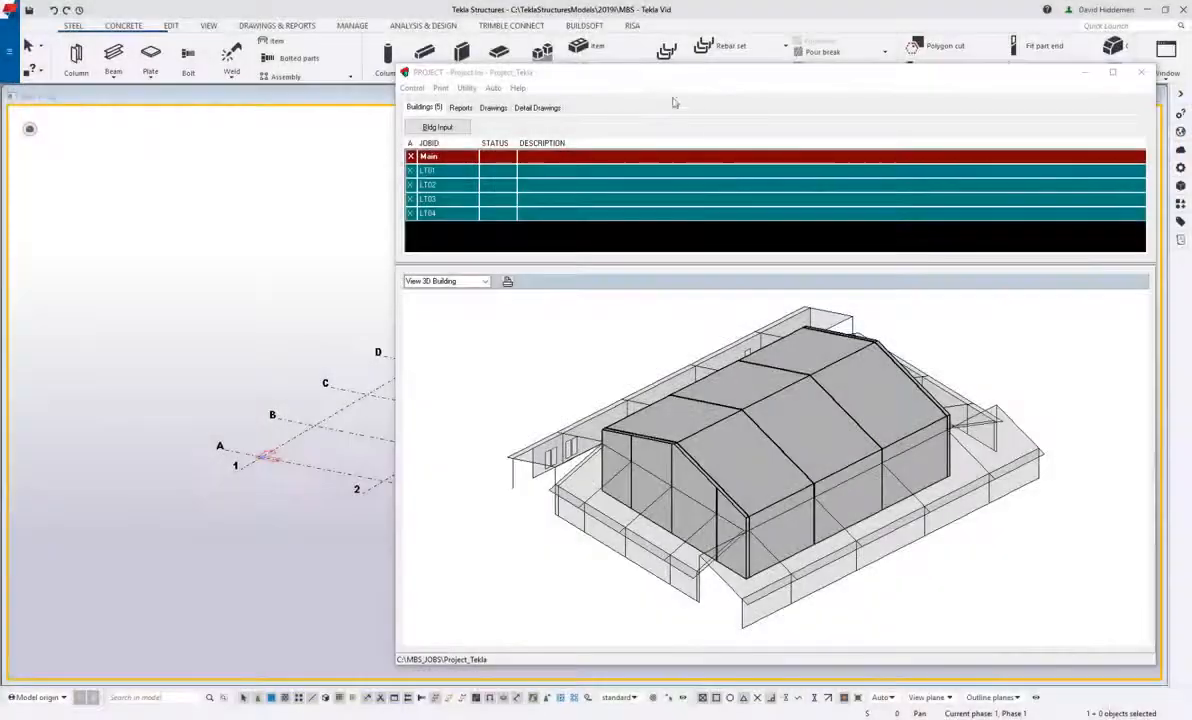
Step: Run the SlideRule utility on the Project_Tekla project
left_click_drag(636, 82, 610, 77)
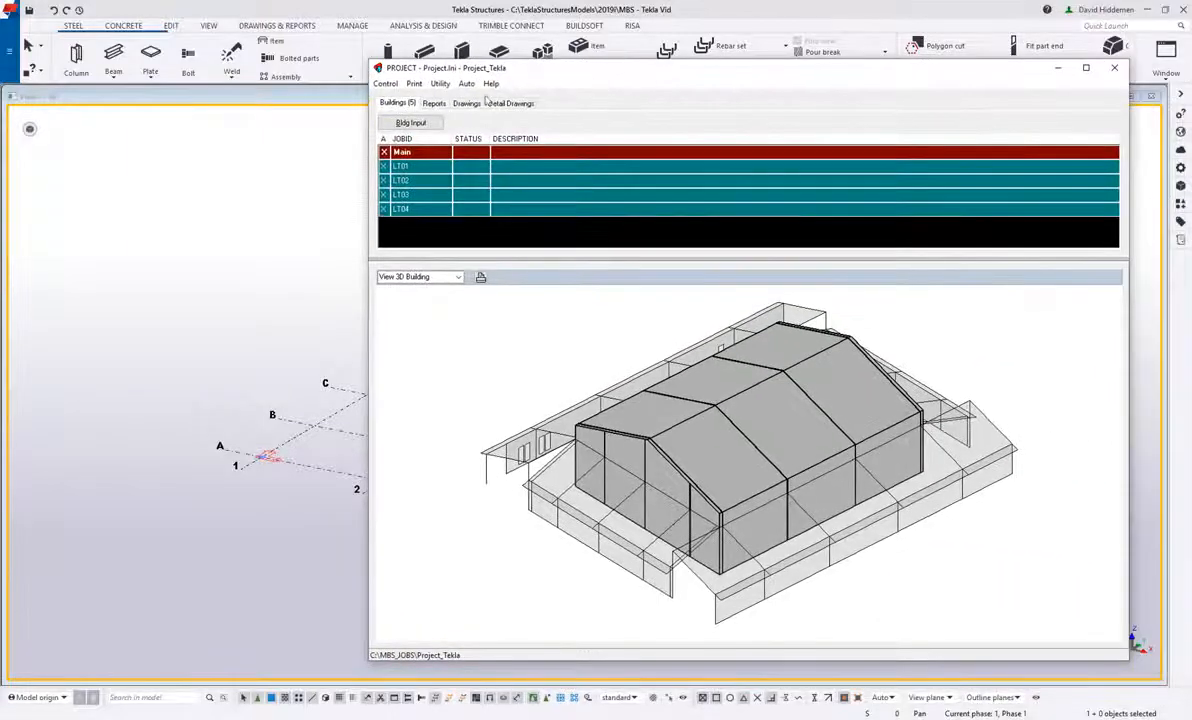
left_click(440, 83)
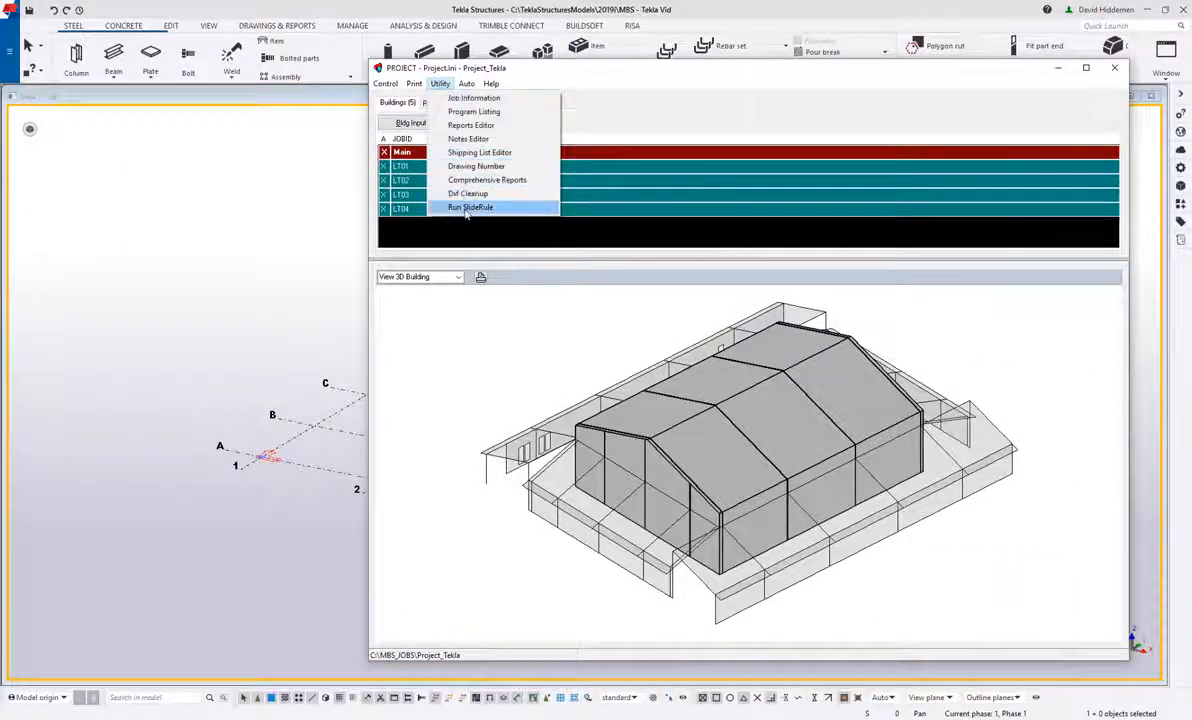
left_click(465, 204)
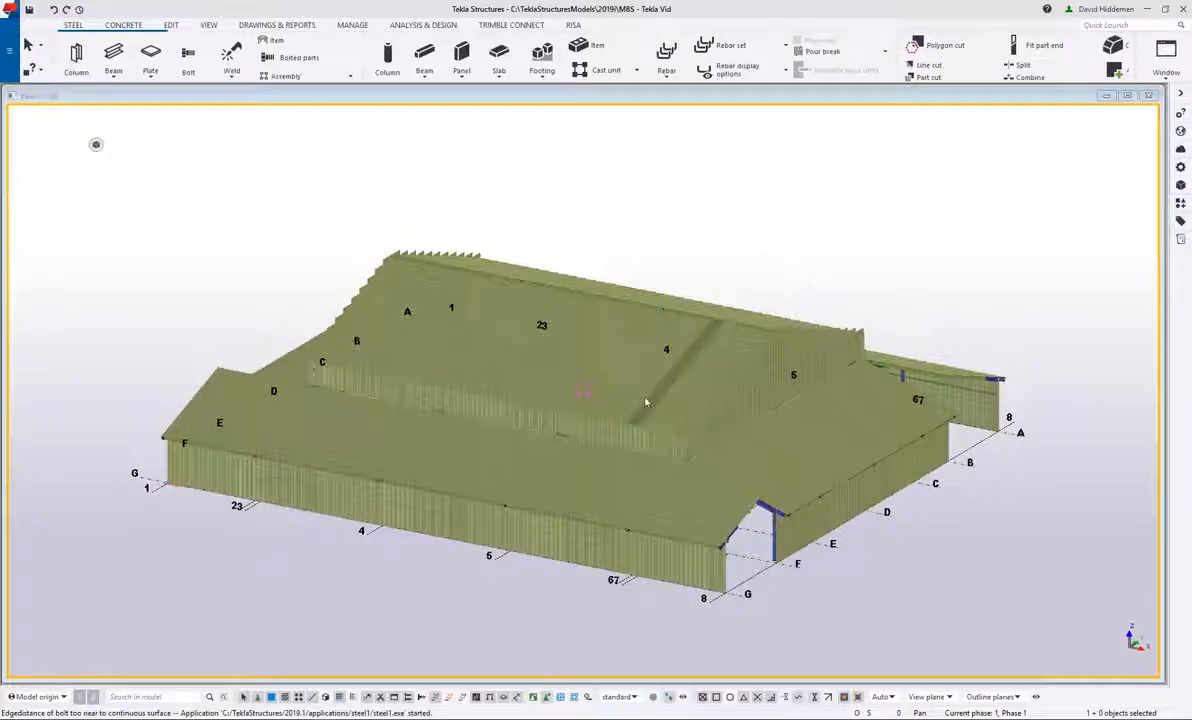
Step: Apply the MBS colour and transparency representation to the 3D view of the imported building
middle_click_drag(639, 433, 595, 329, "ctrl")
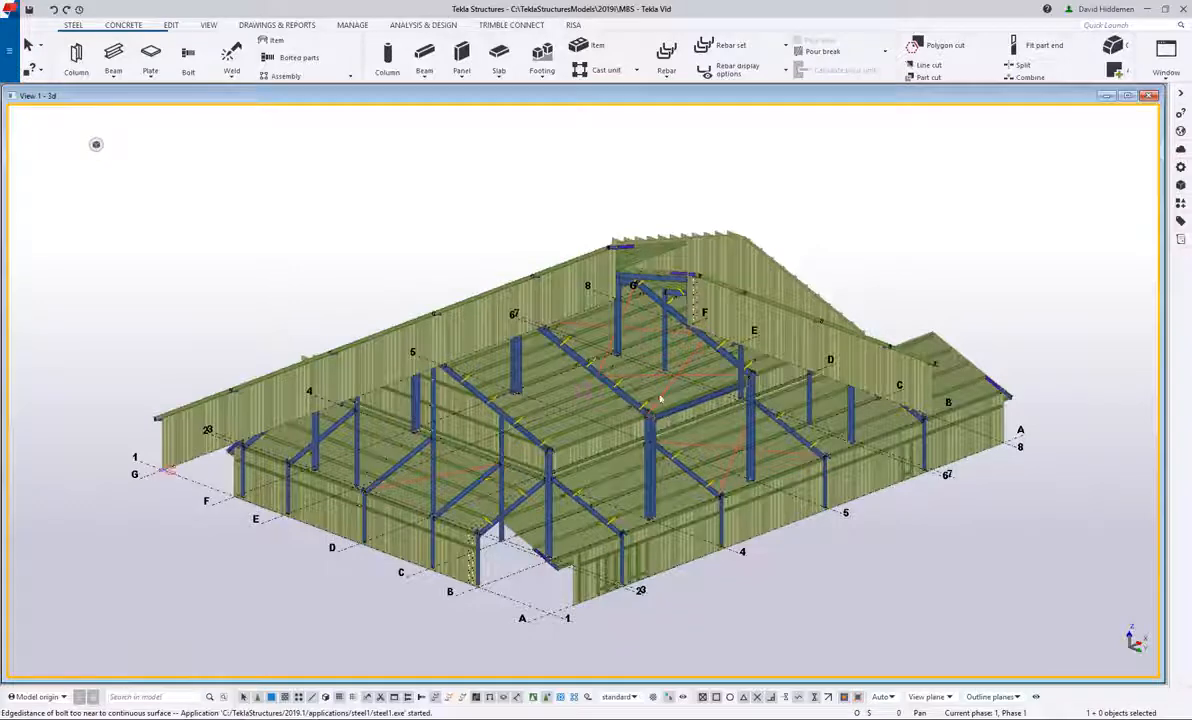
middle_click_drag(663, 288, 702, 400, "ctrl")
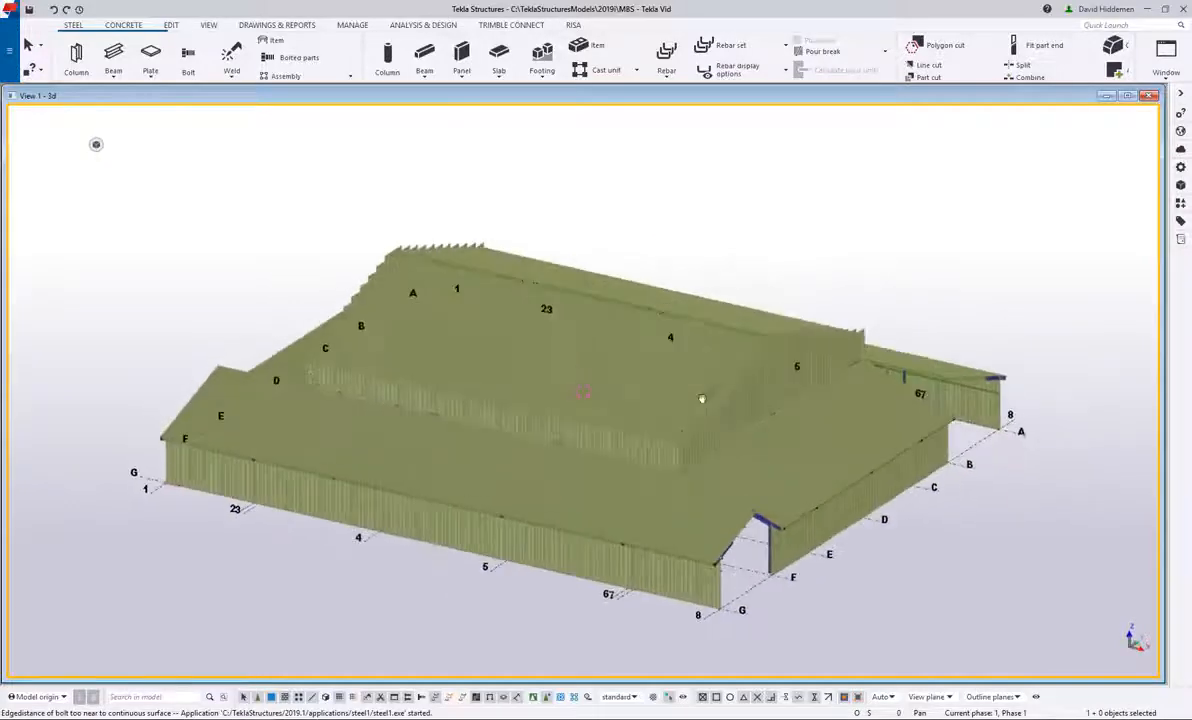
double_click(179, 185)
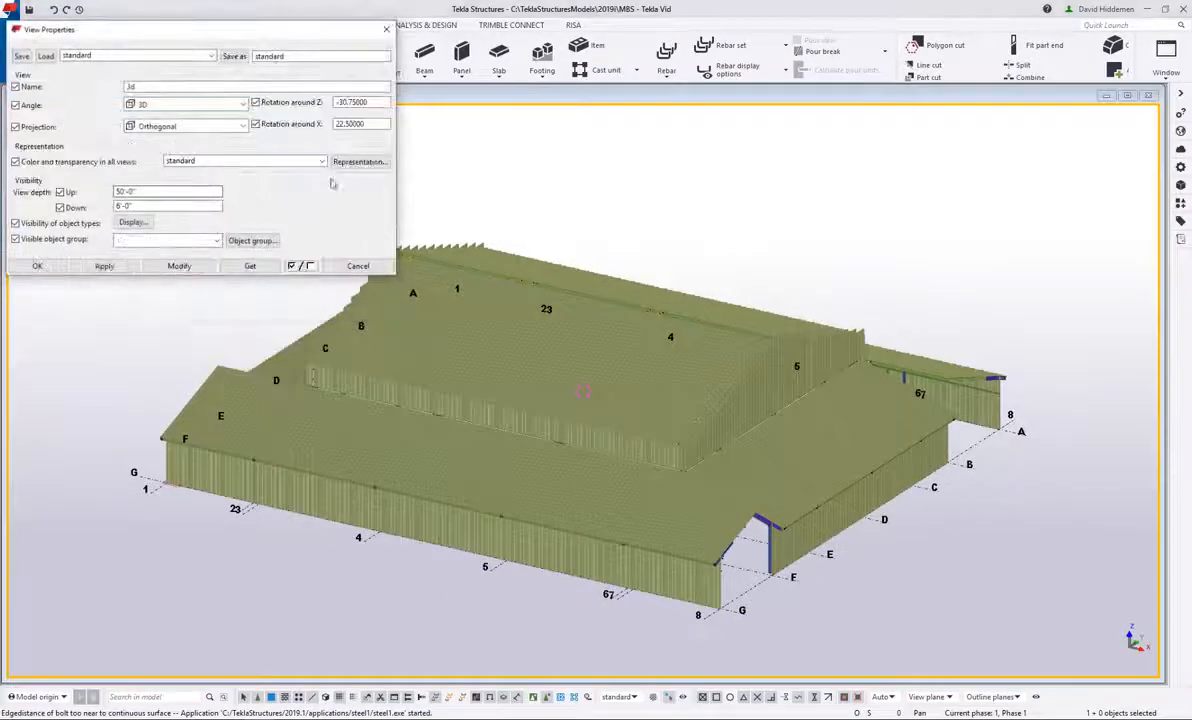
left_click(319, 161)
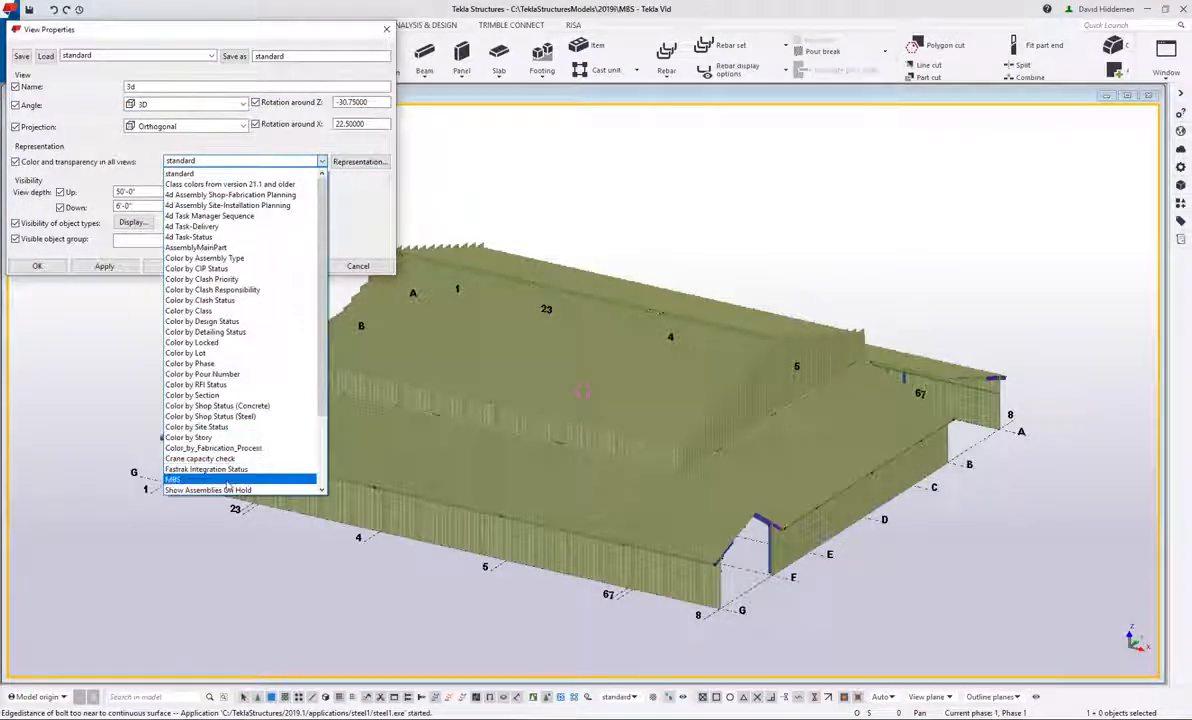
left_click(227, 480)
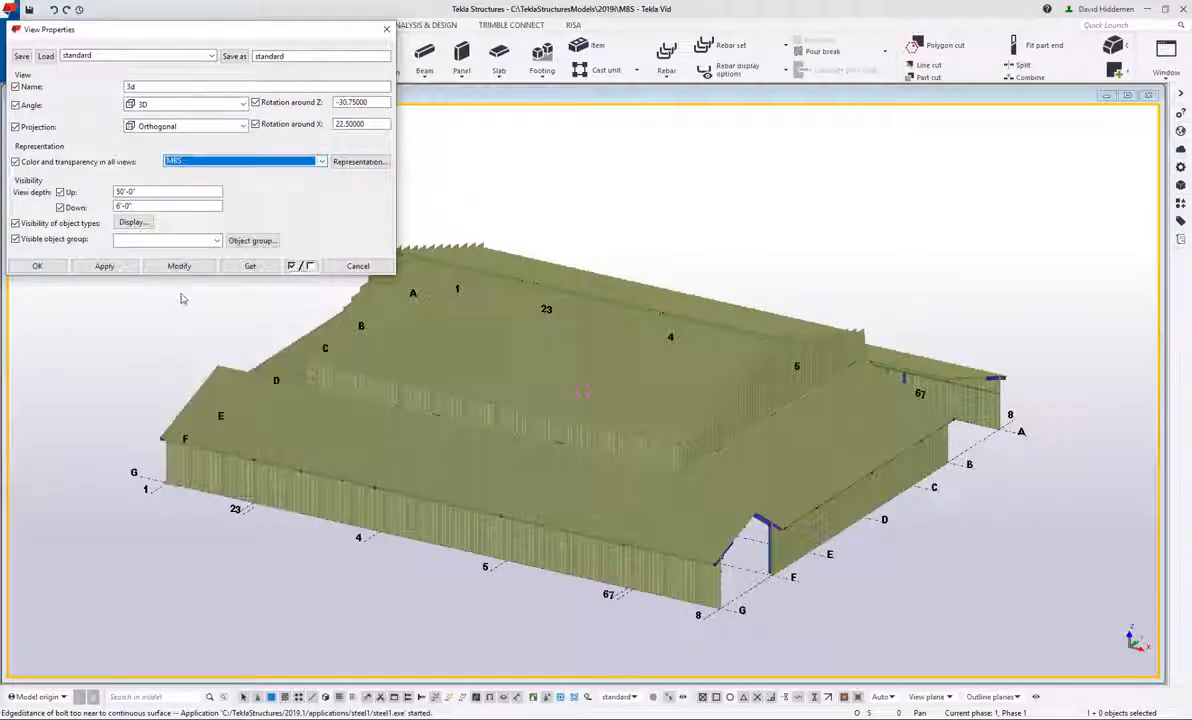
left_click(179, 266)
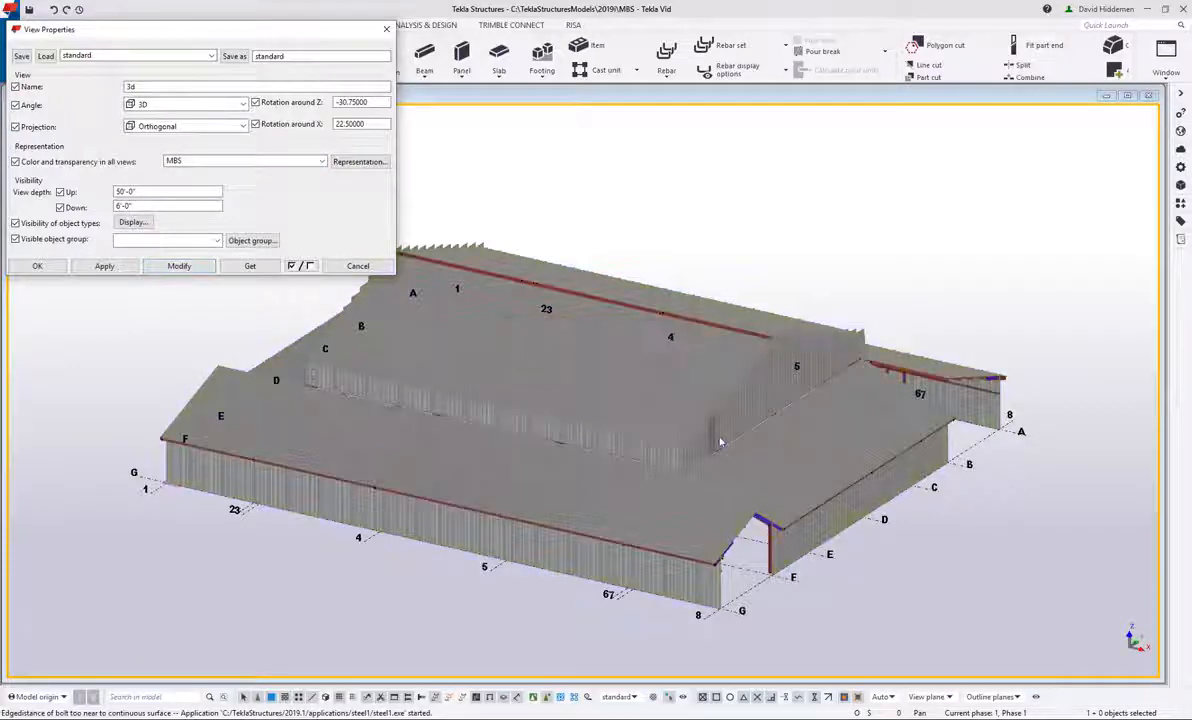
mouse_move(718, 487)
middle_mouse_down("ctrl")
mouse_move(697, 372)
mouse_move(717, 483)
middle_mouse_up("ctrl")
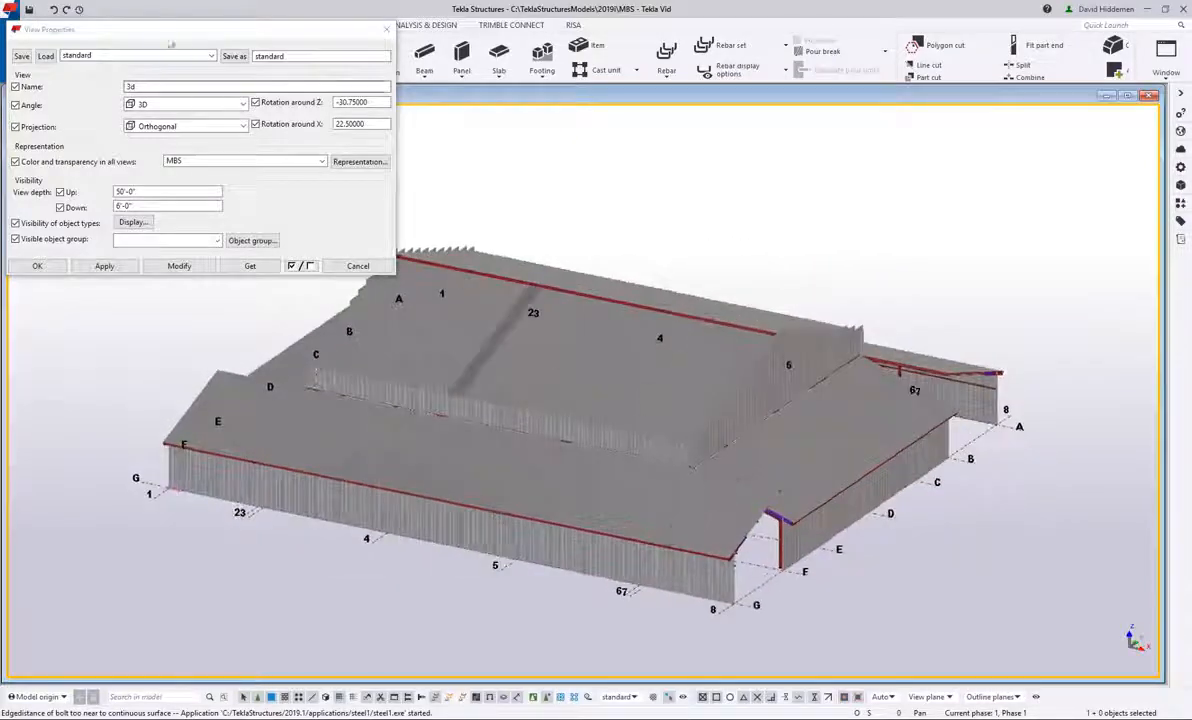
Step: Load the standard view properties and set the 3D view's colour and transparency back to standard
left_click(118, 56)
left_click(118, 74)
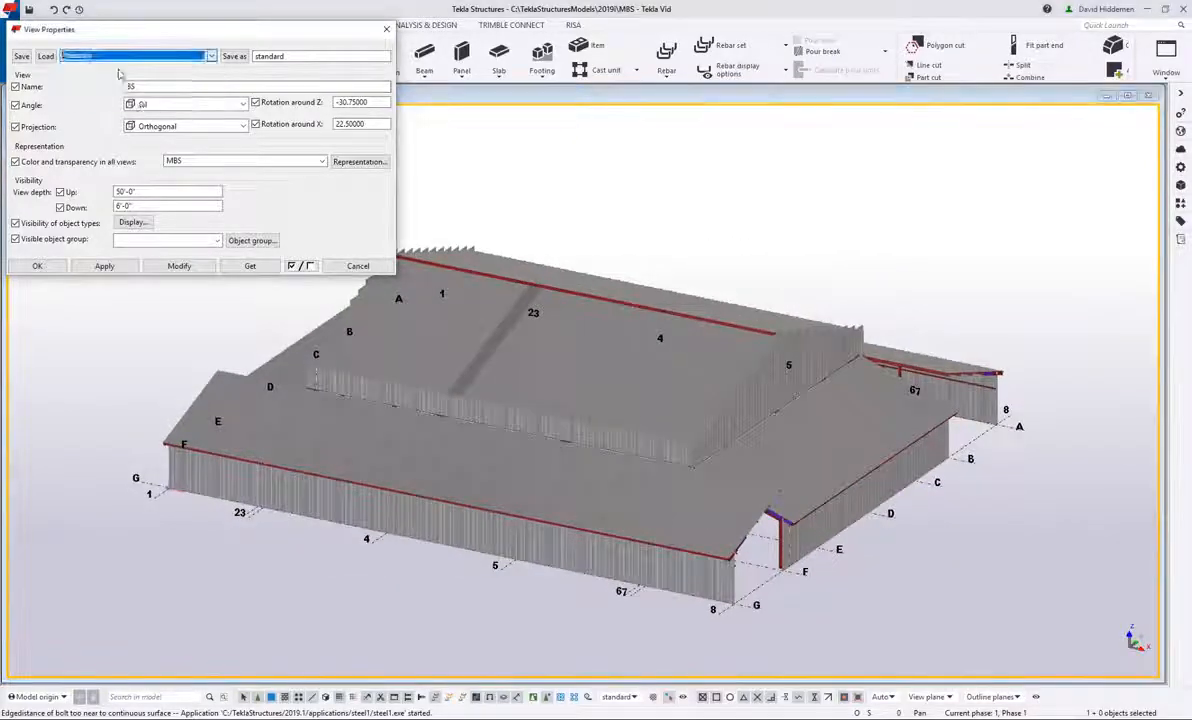
left_click(46, 56)
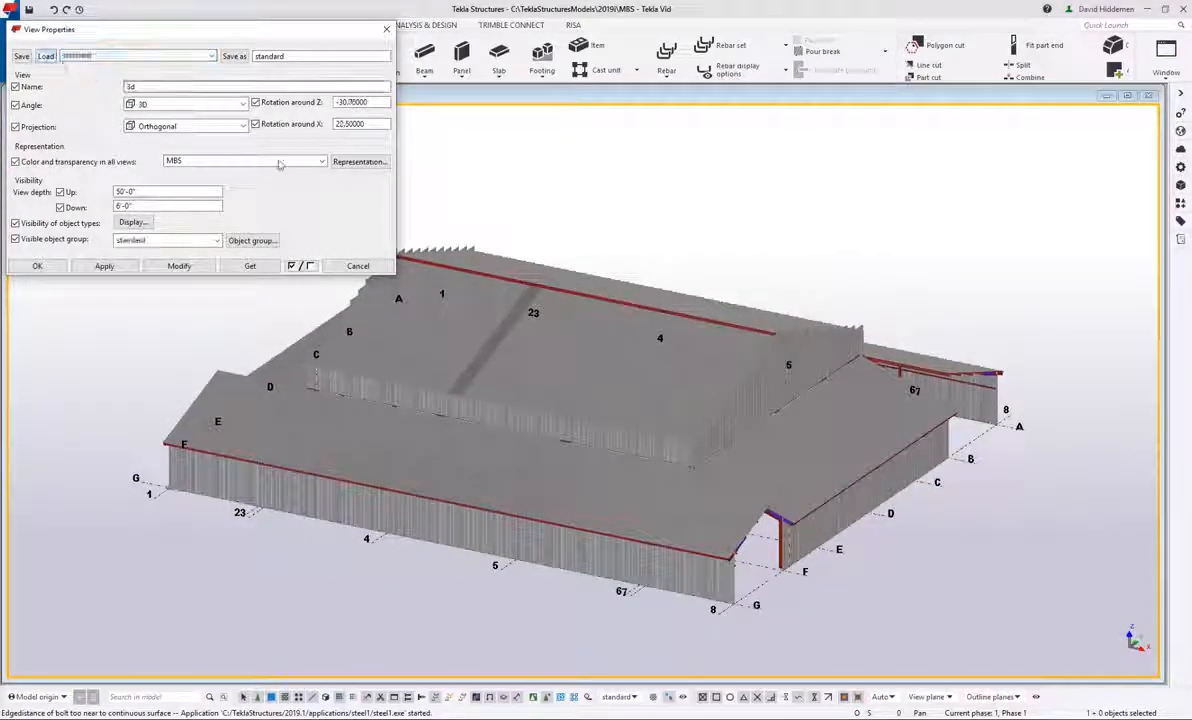
left_click(309, 267)
left_click(267, 158)
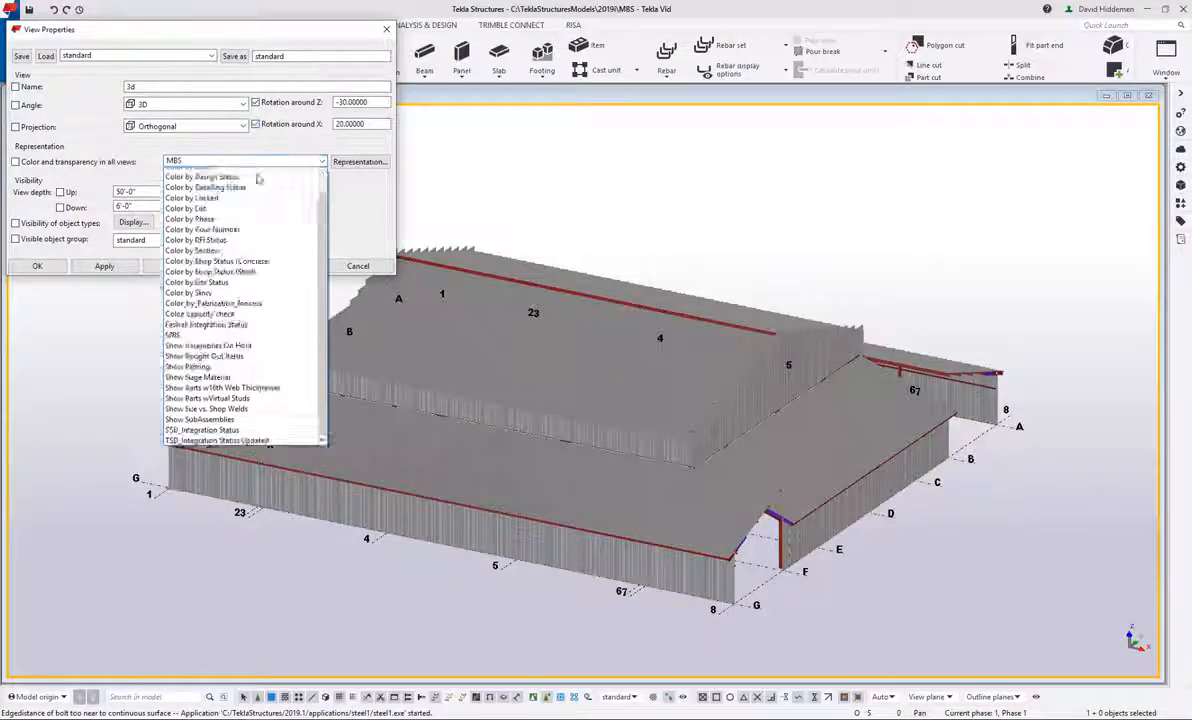
scroll(230, 250, "up", 3)
left_click(220, 173)
left_click(208, 266)
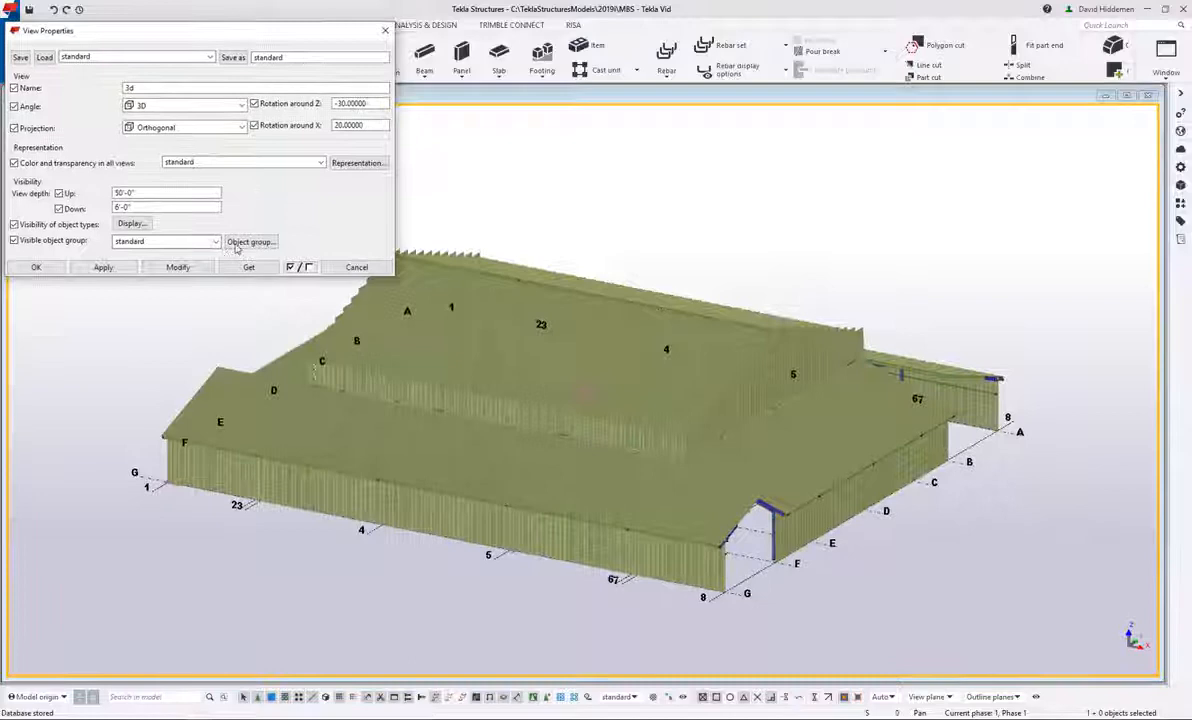
Step: Filter the 3D view with +Mbs_Sheet_and_Building, enabling only the row where part name does not equal FRAME_SHEET, and close the view properties
left_click(249, 242)
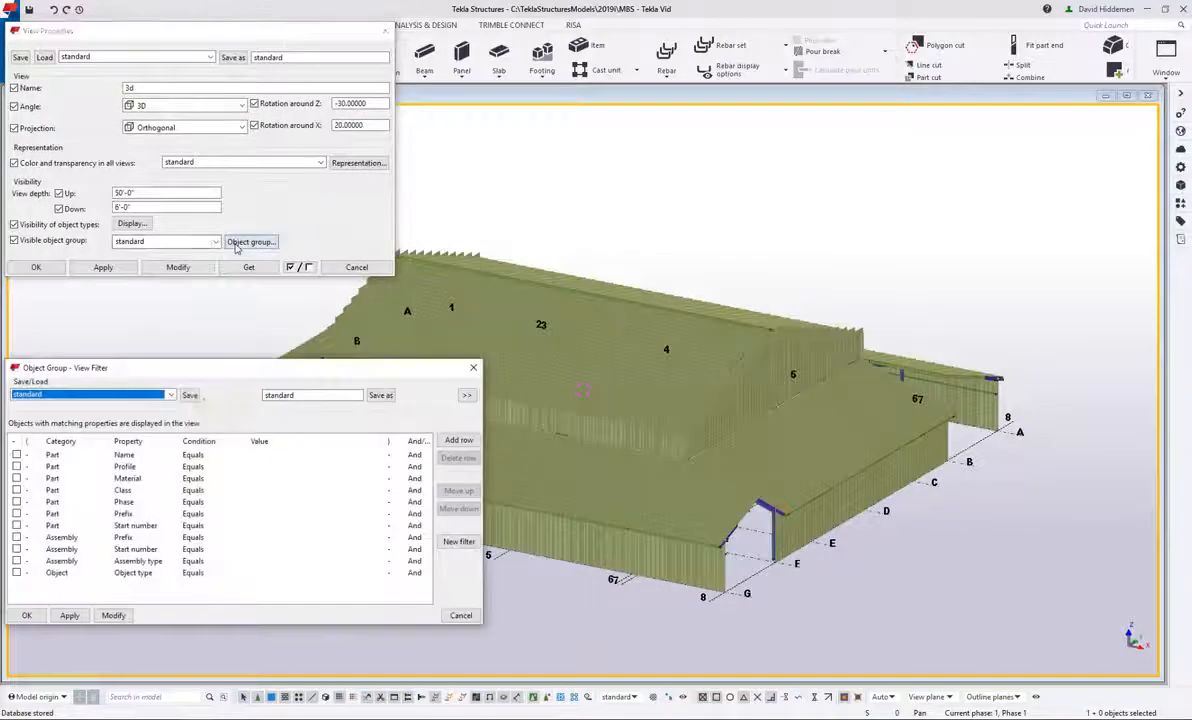
left_click(172, 396)
left_click(45, 417)
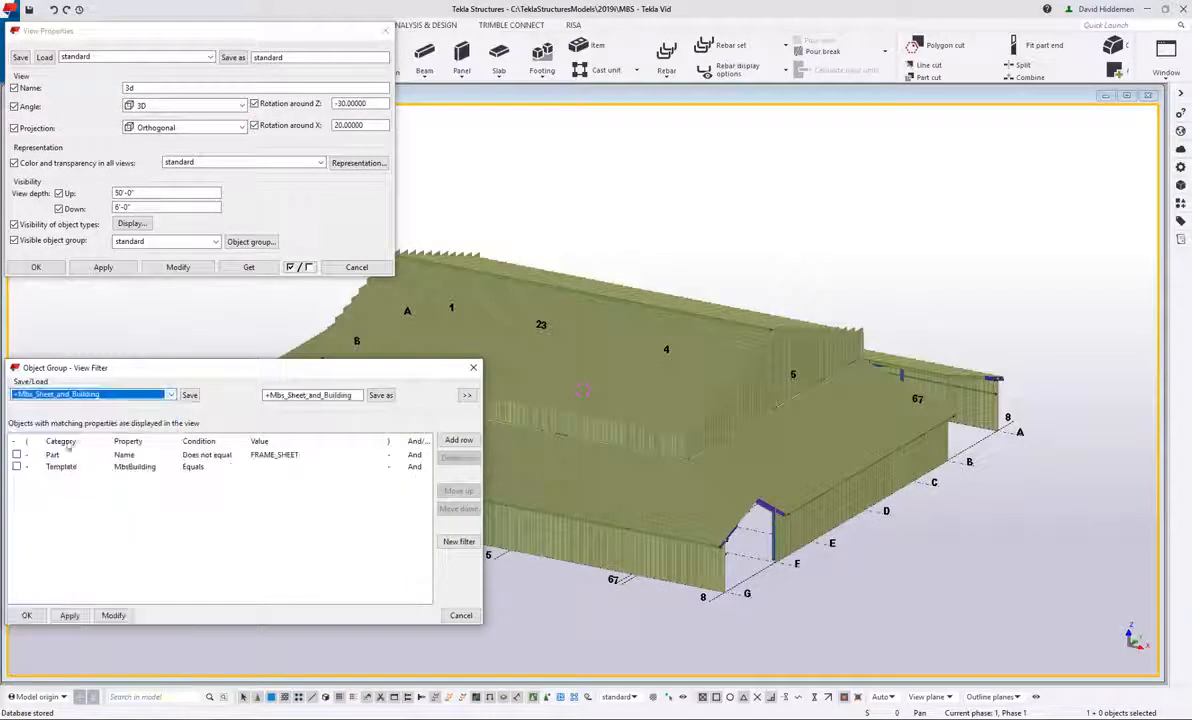
left_click(17, 455)
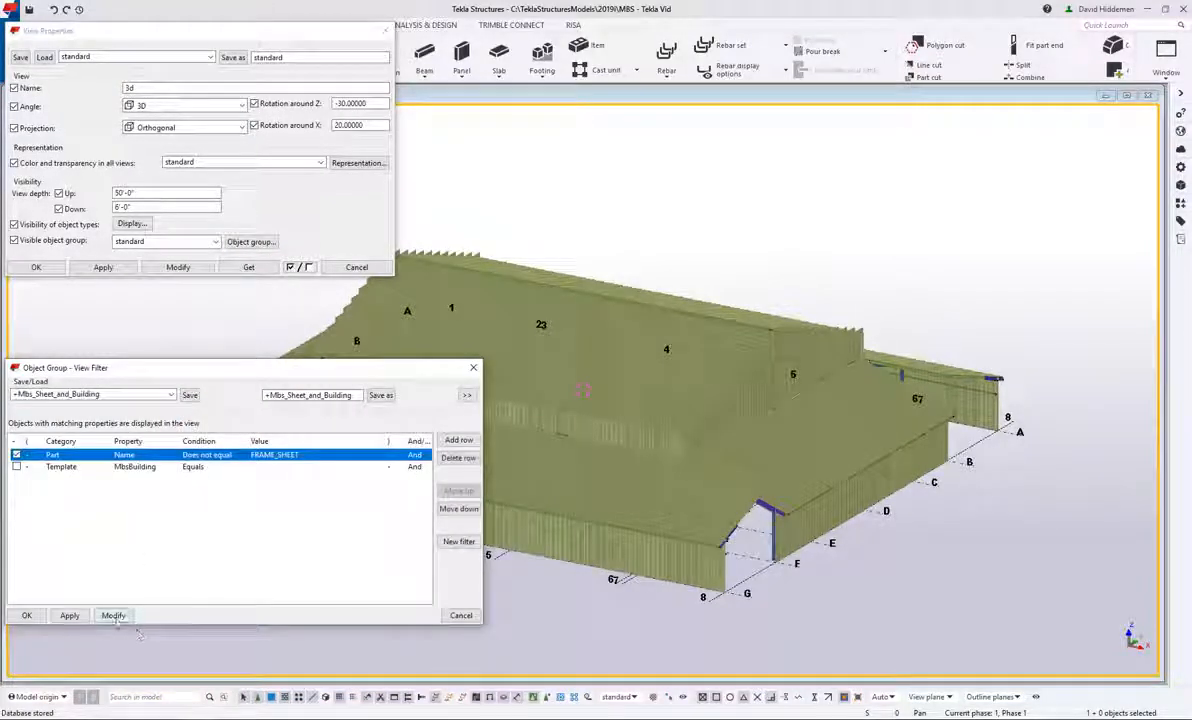
left_click(113, 615)
left_click(27, 615)
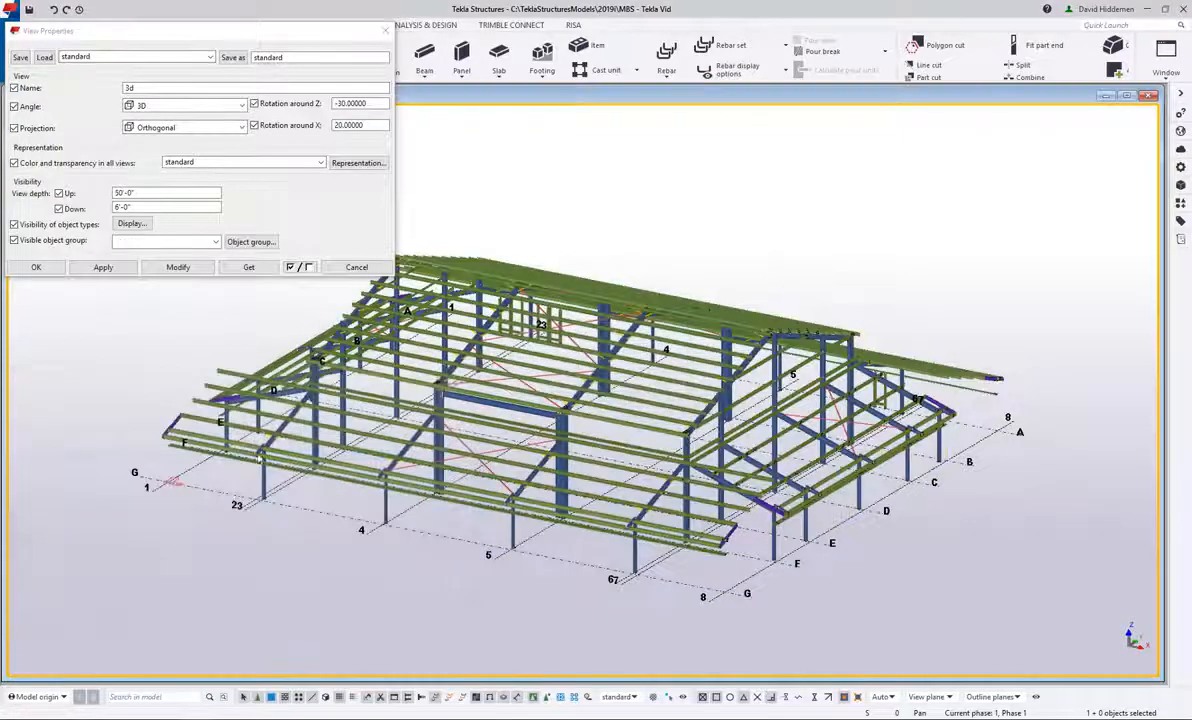
left_click(356, 268)
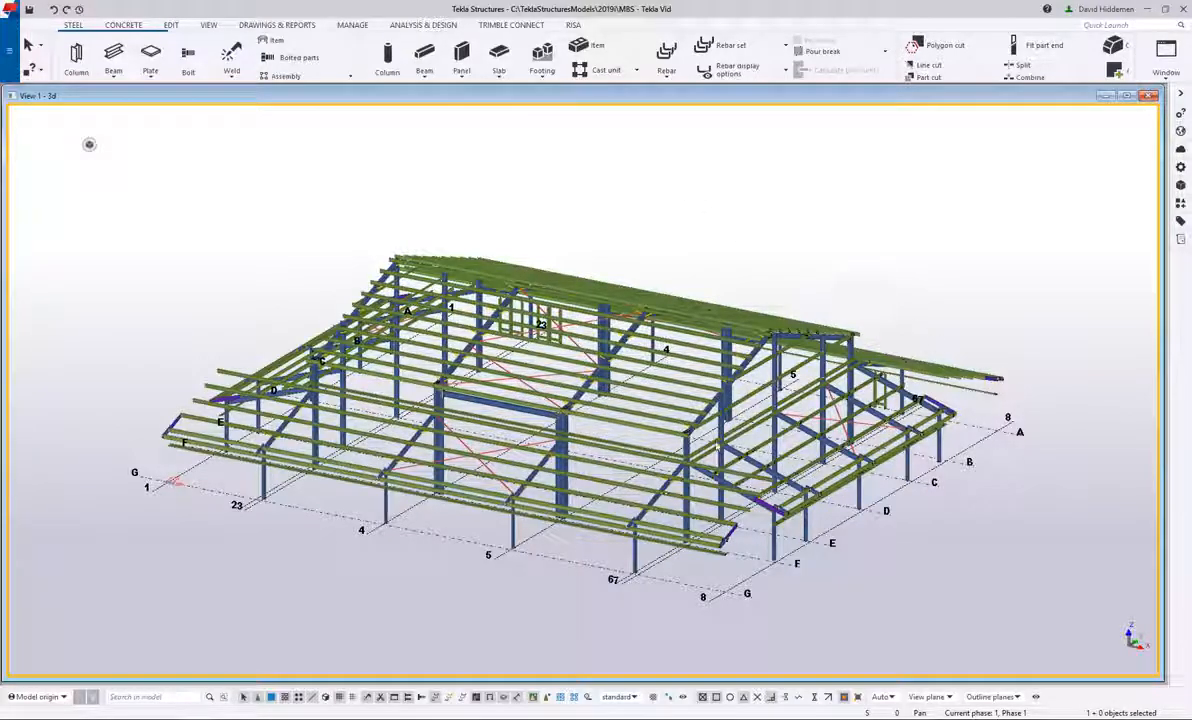
Step: Examine the bolted rafter-to-column connection and the surrounding purlins and girts near grid line 5
scroll(686, 407, "up", 10)
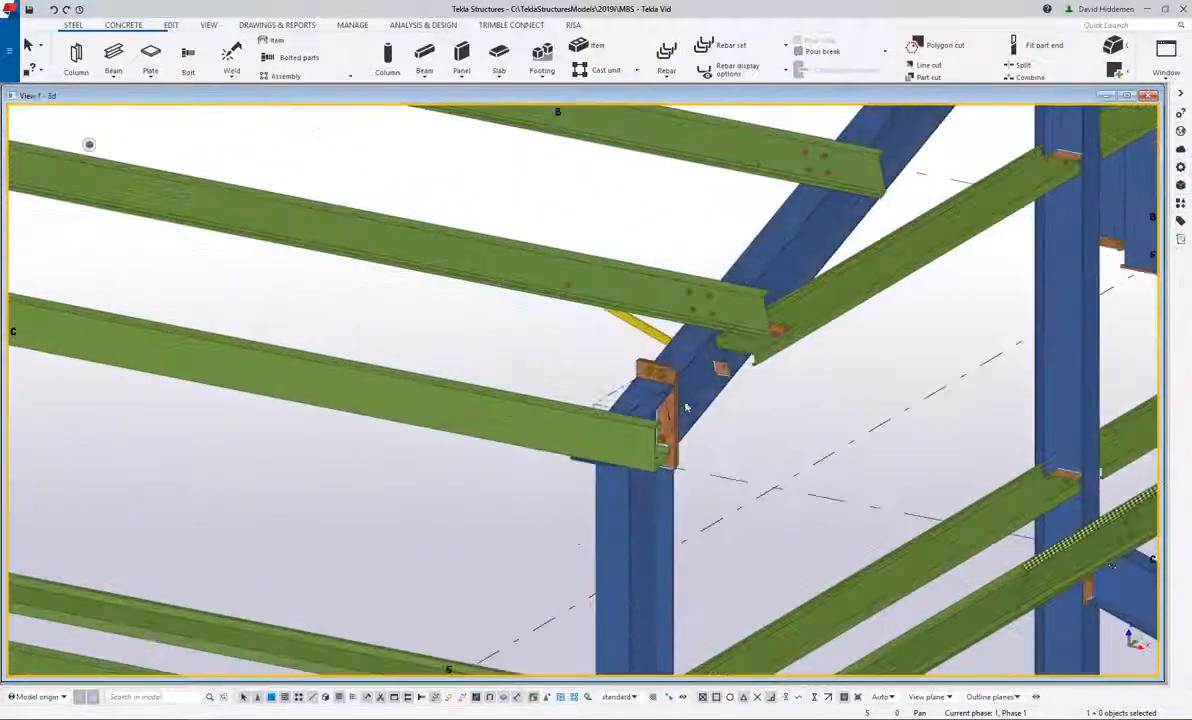
scroll(686, 407, "up", 5)
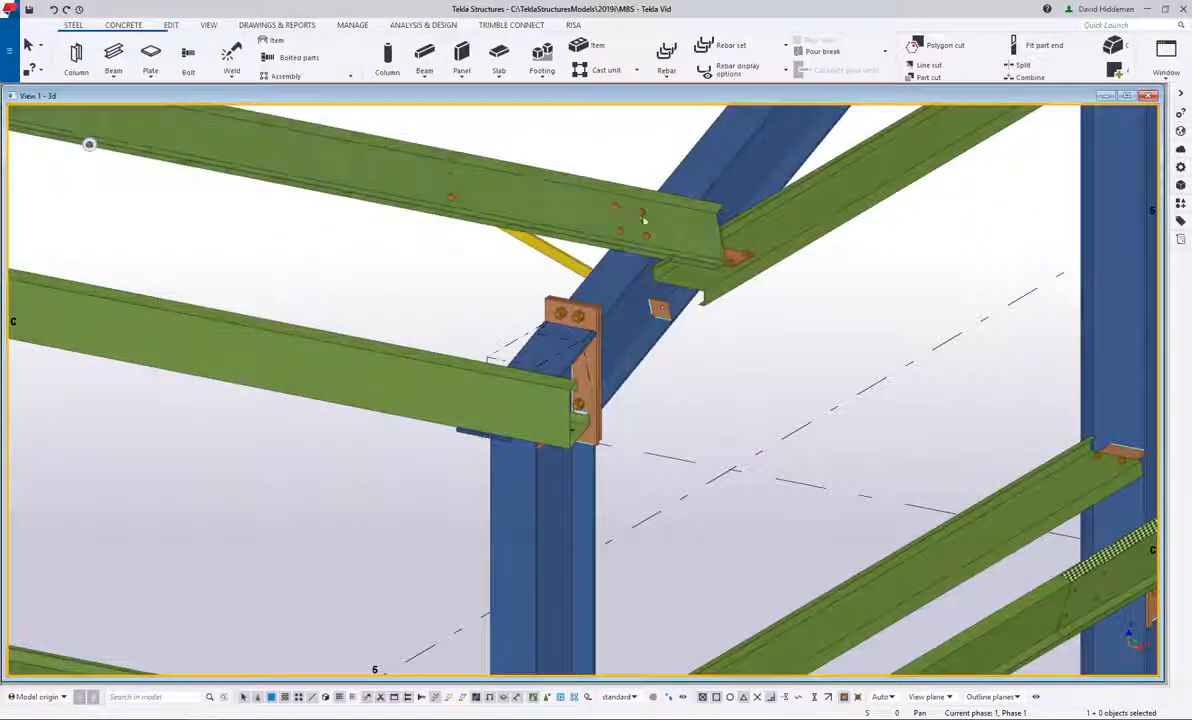
scroll(692, 421, "down", 4)
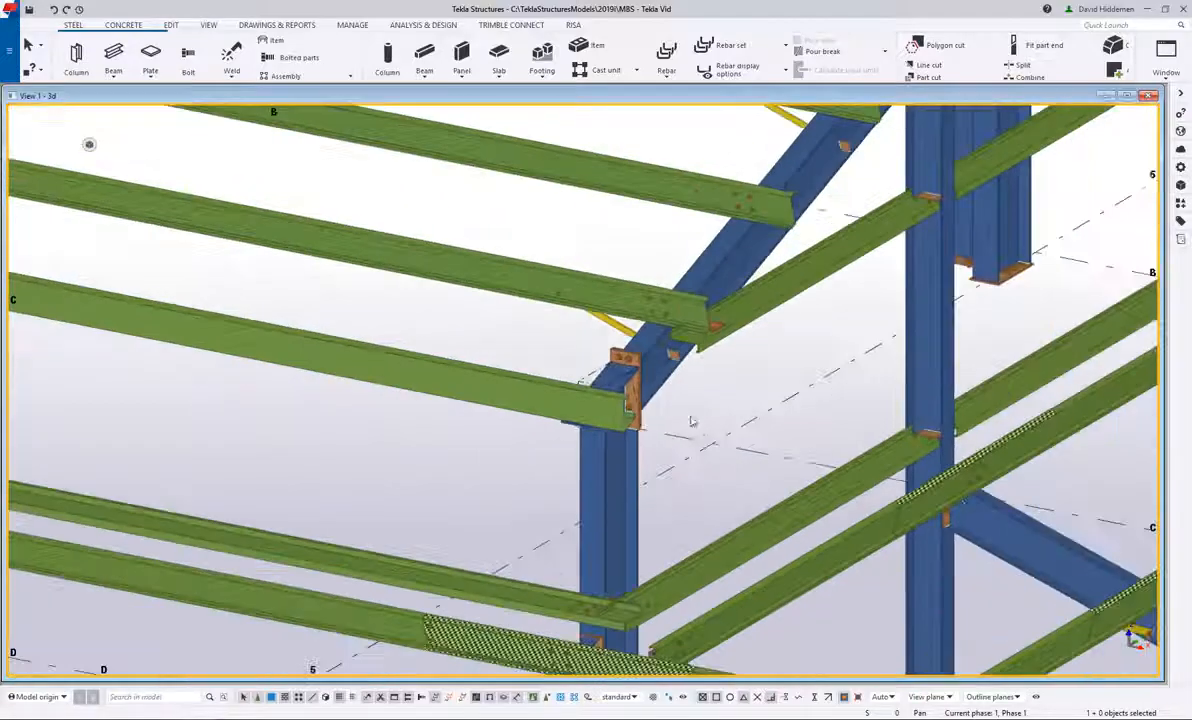
Step: Examine the open building corner at grid lines G and 8 and the separate column-and-rafter frame standing beside grid line 1
scroll(692, 421, "down", 6)
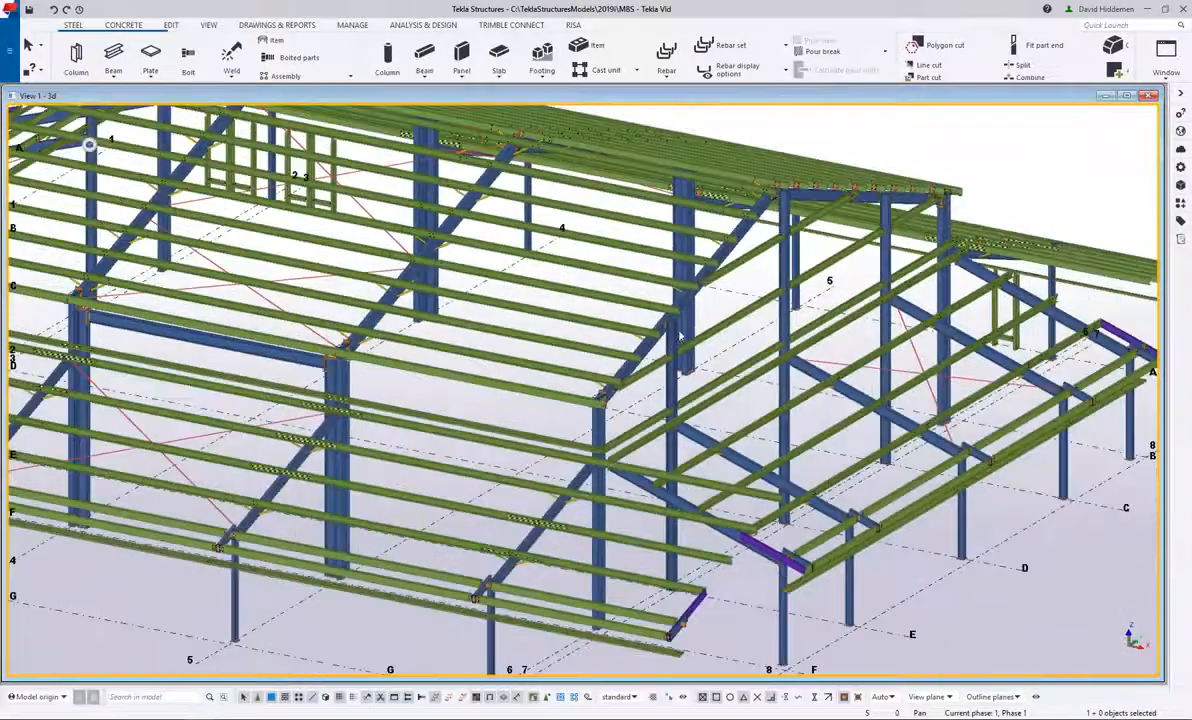
middle_click_drag(679, 335, 670, 289)
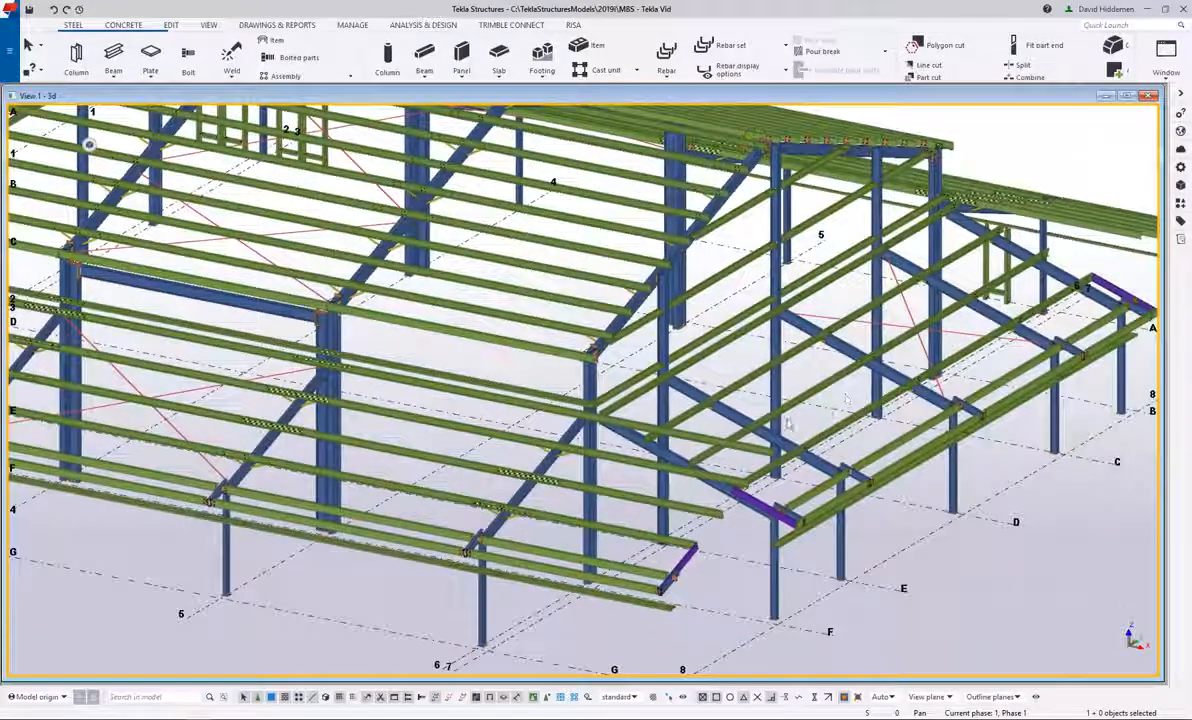
middle_click_drag(787, 423, 736, 298)
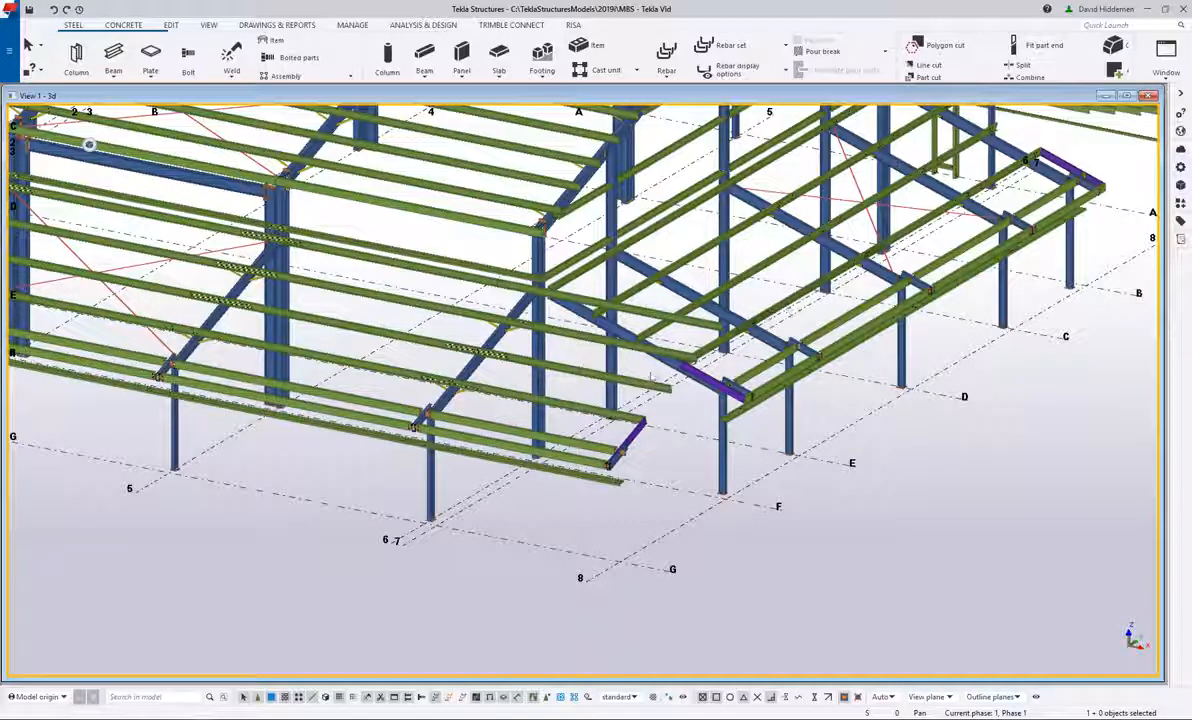
mouse_move(536, 290)
middle_mouse_down("ctrl")
mouse_move(488, 372)
mouse_move(532, 299)
middle_mouse_up("ctrl")
scroll(490, 375, "up", 2)
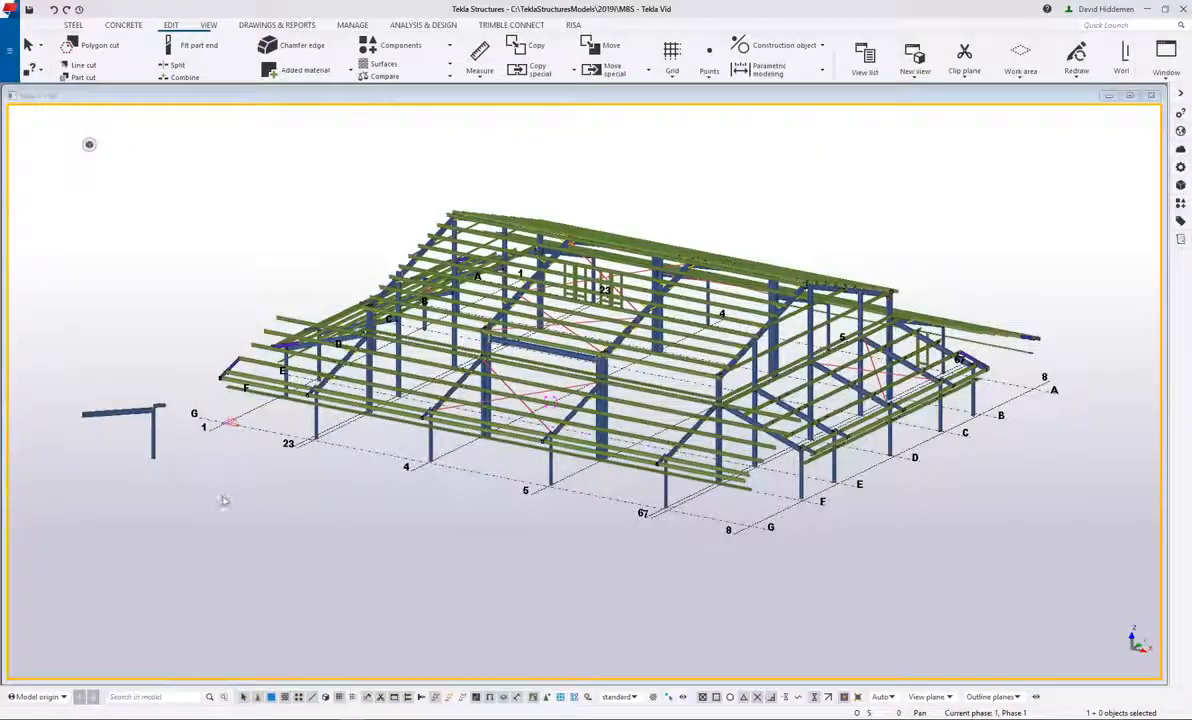
scroll(224, 500, "up", 5)
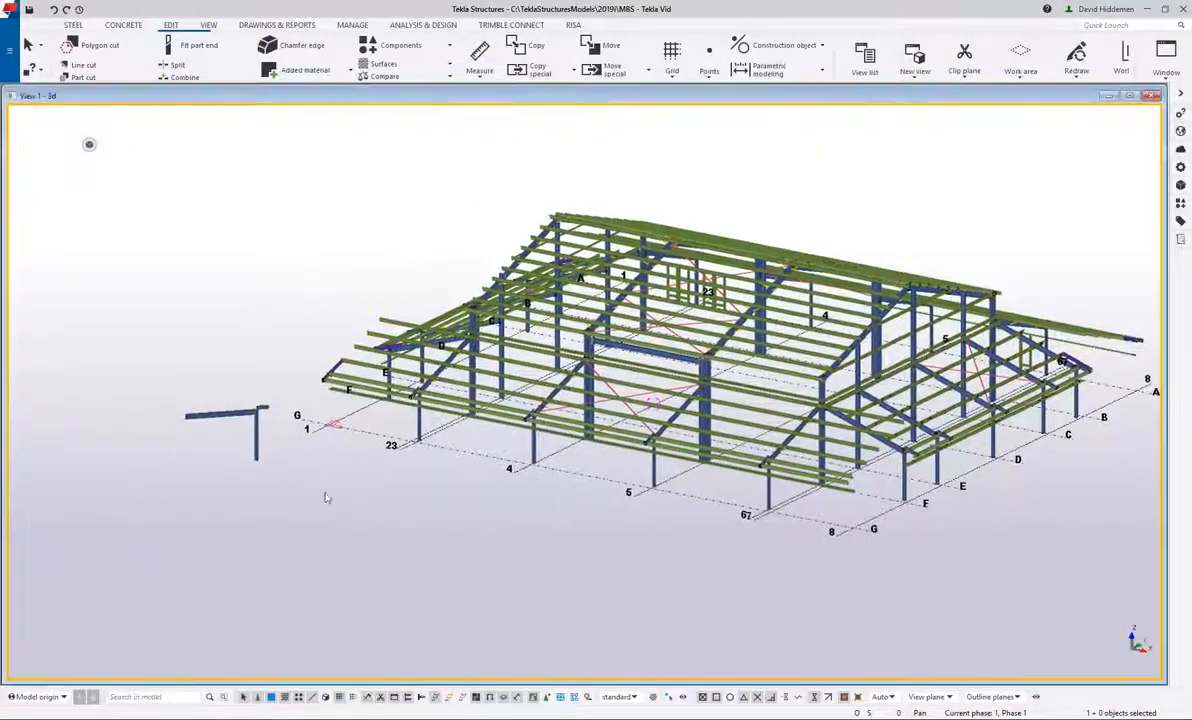
scroll(152, 449, "up", 2)
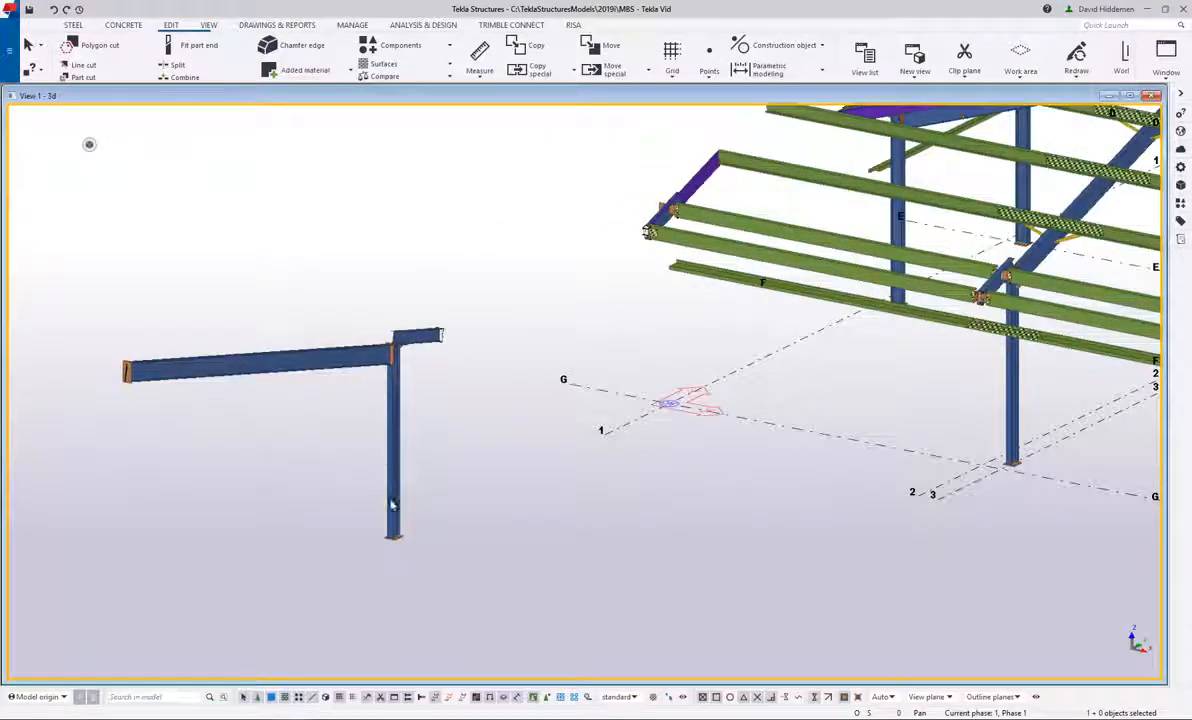
middle_click_drag(391, 505, 547, 509, "ctrl")
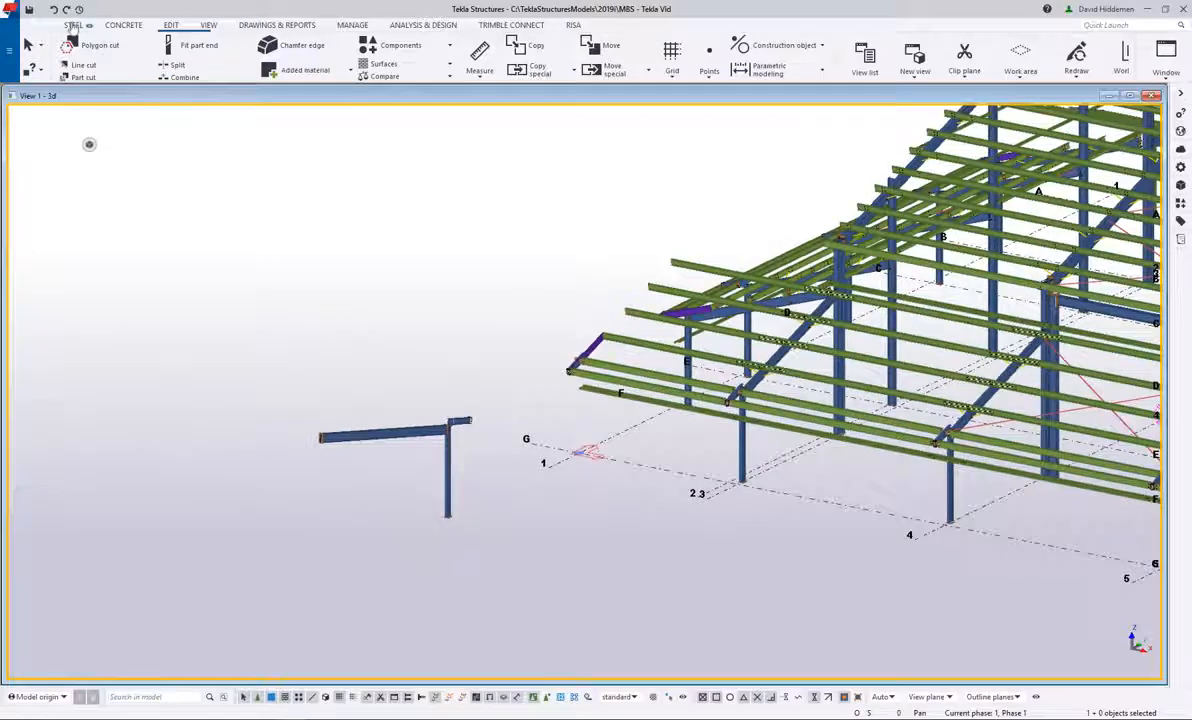
Step: Start a steel column and look through the W16 profiles in its profile catalog
left_click(72, 26)
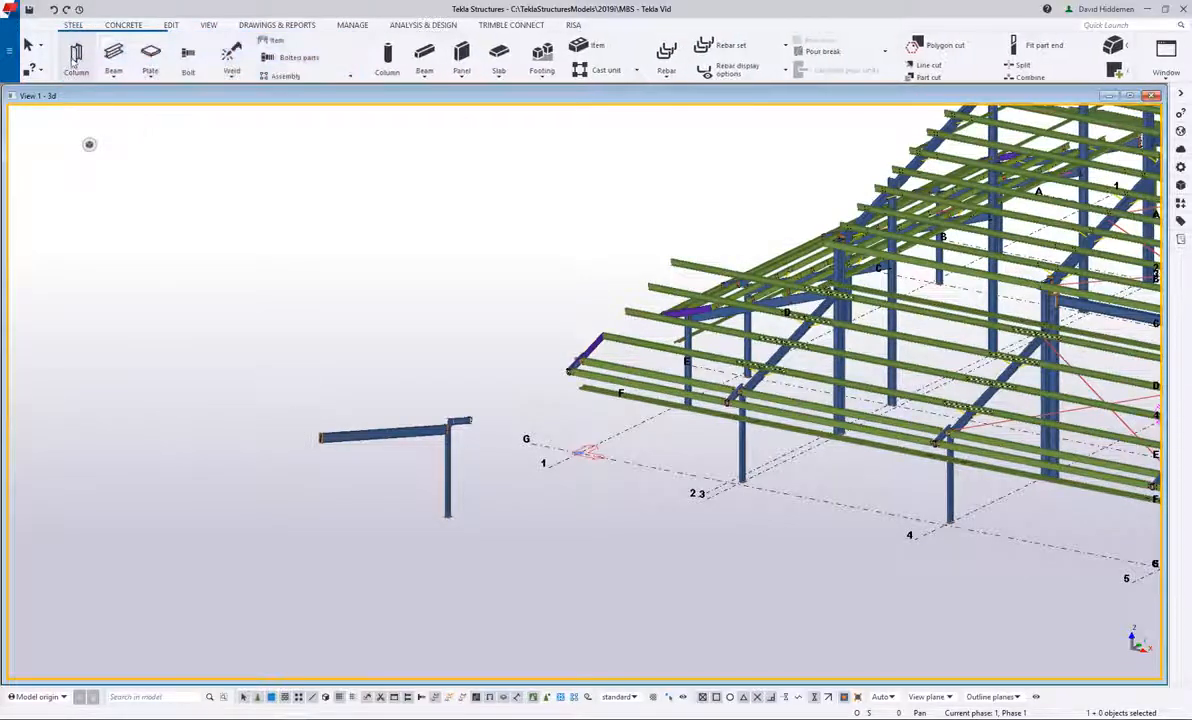
left_click(75, 60)
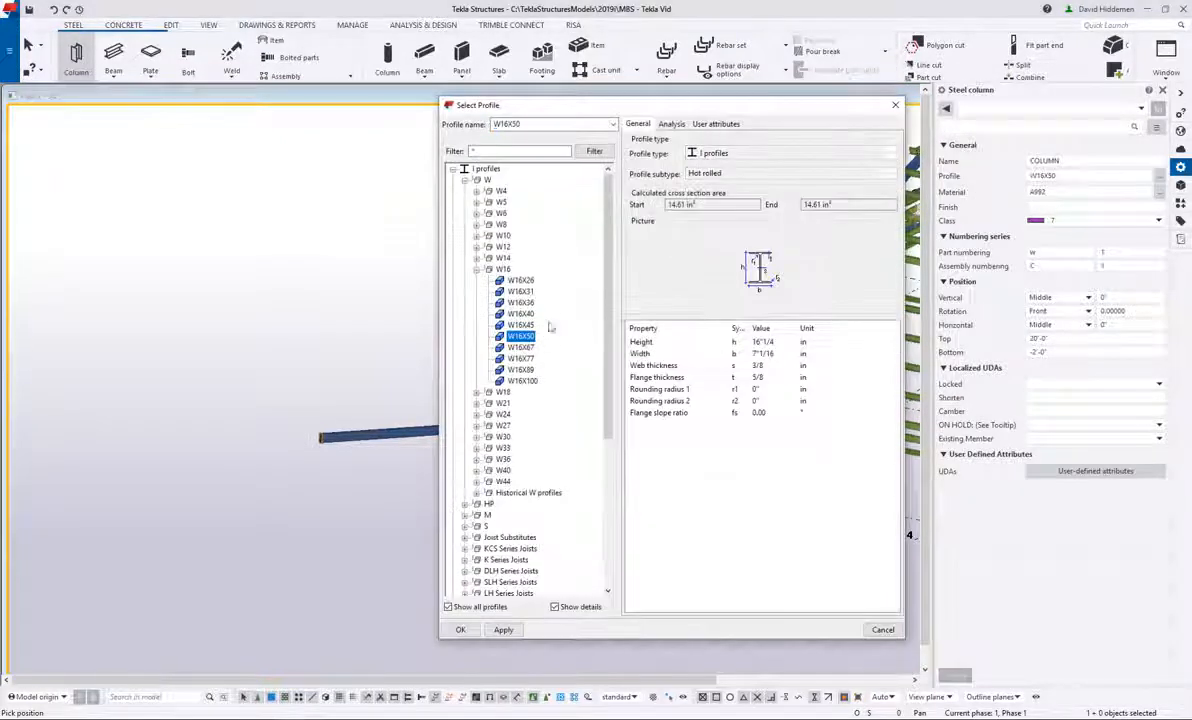
left_click(895, 104)
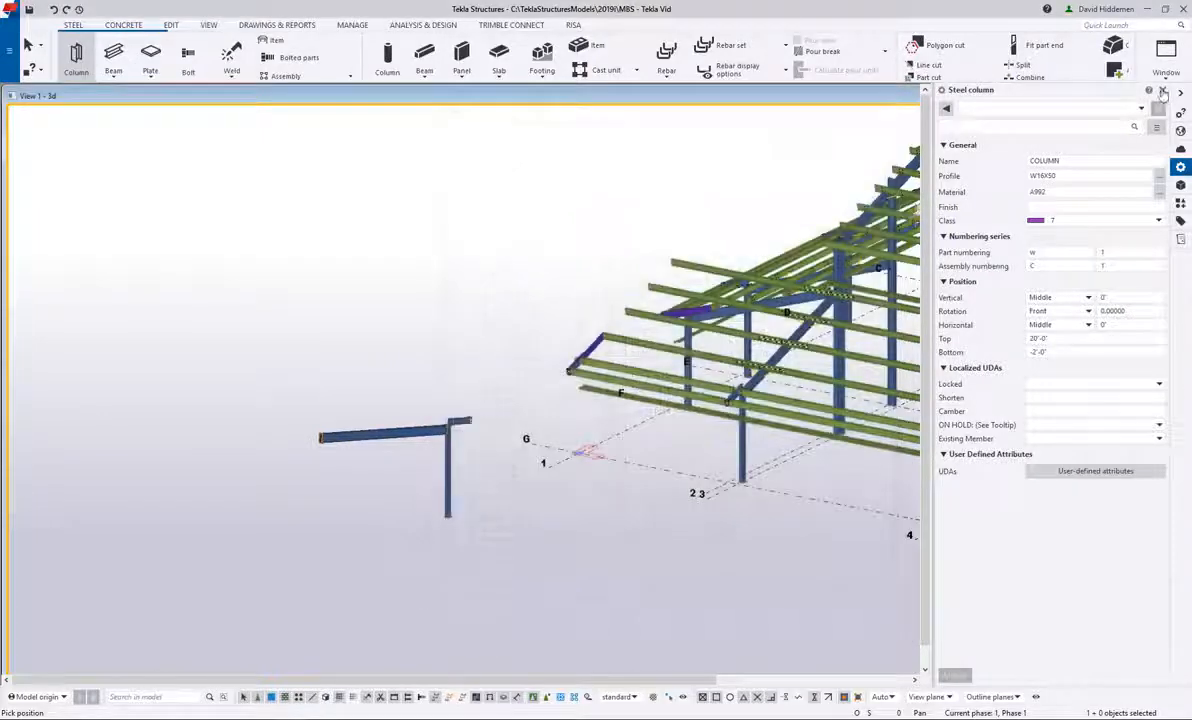
left_click(1163, 92)
Step: Browse the PEB group in Applications & components and leave the steel column command without placing a column
left_click(1180, 202)
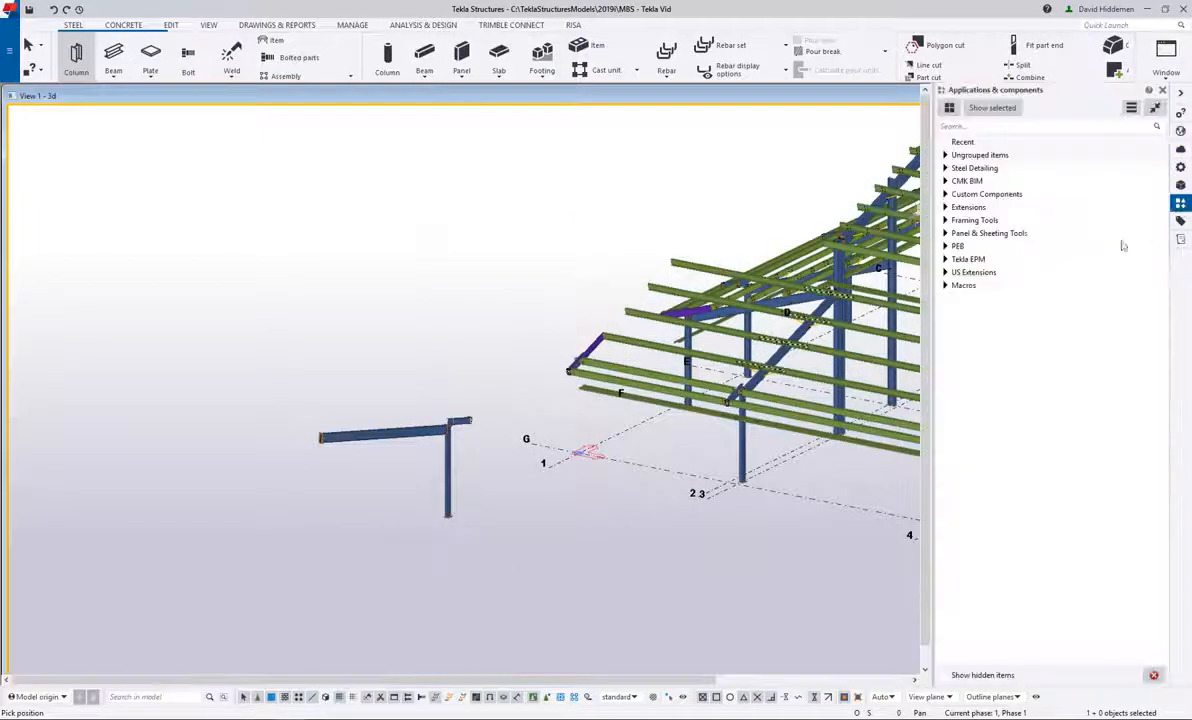
left_click(946, 247)
scroll(1063, 474, "down", 2)
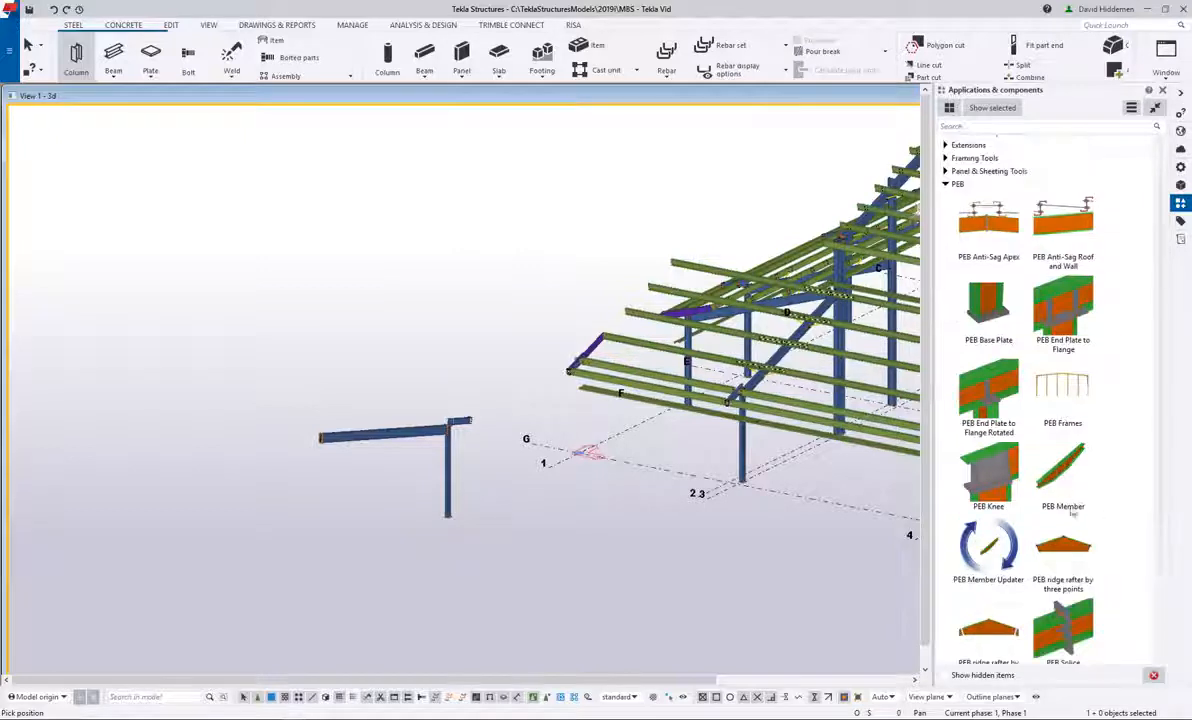
scroll(1068, 515, "down", 2)
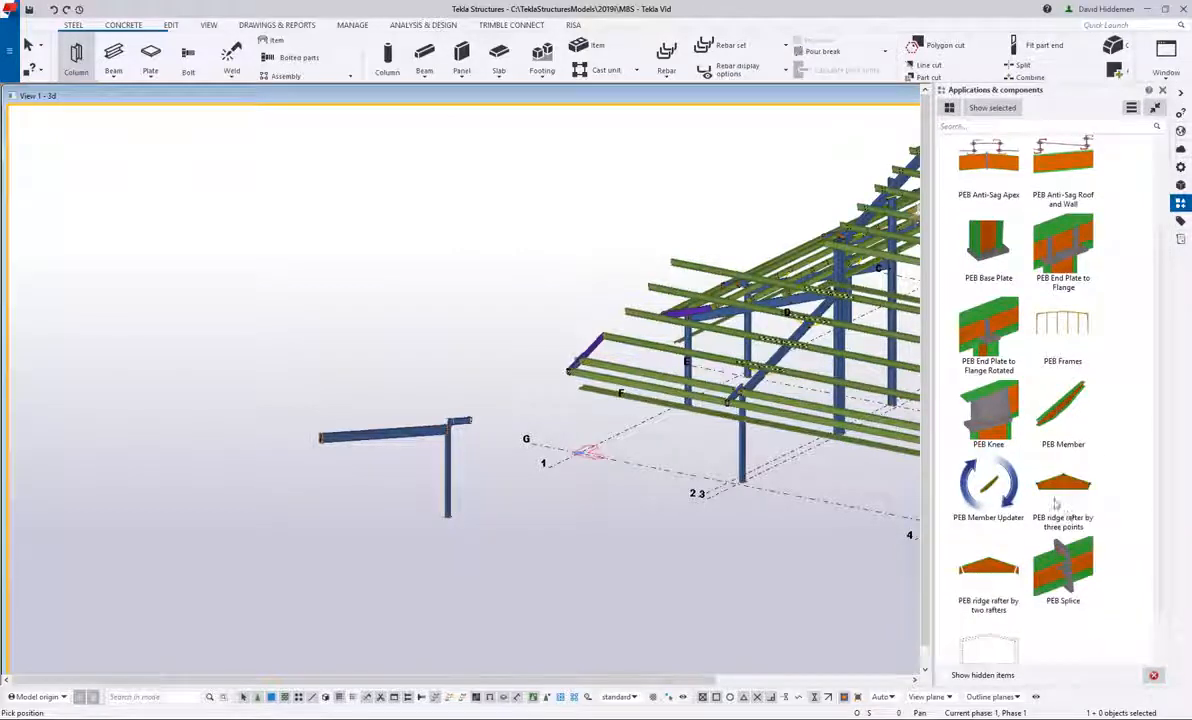
scroll(1055, 505, "up", 4)
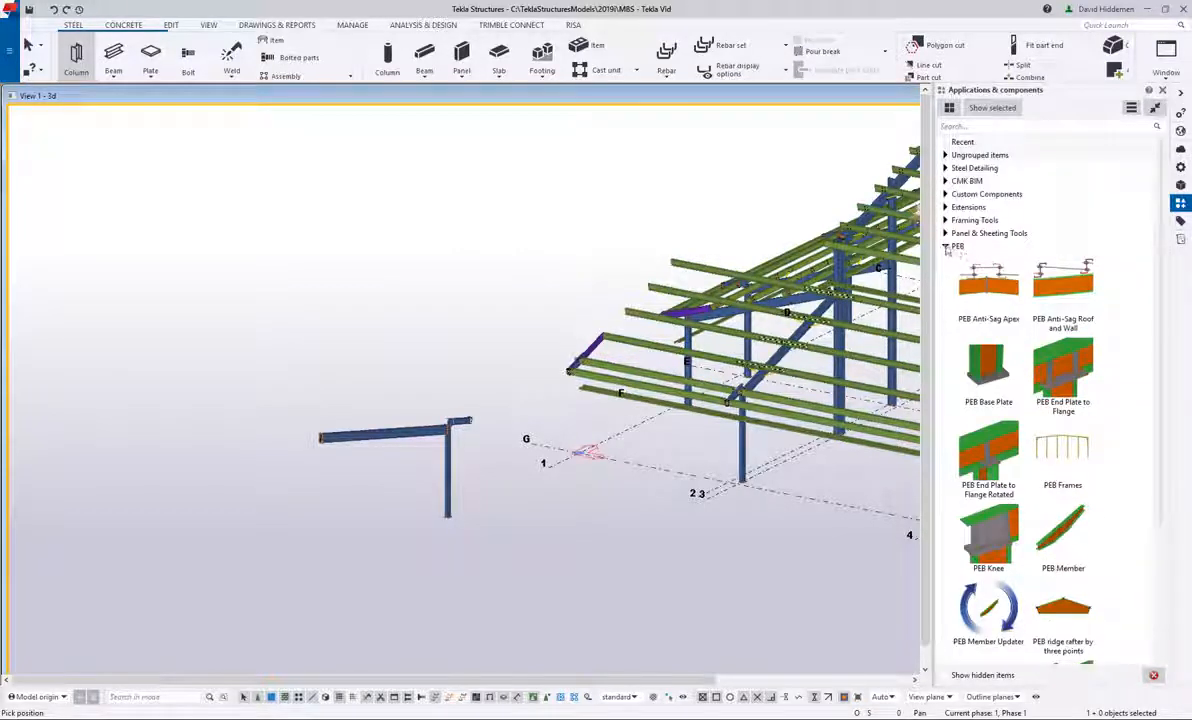
left_click(946, 248)
left_click(1162, 91)
middle_click_drag(600, 435, 590, 391)
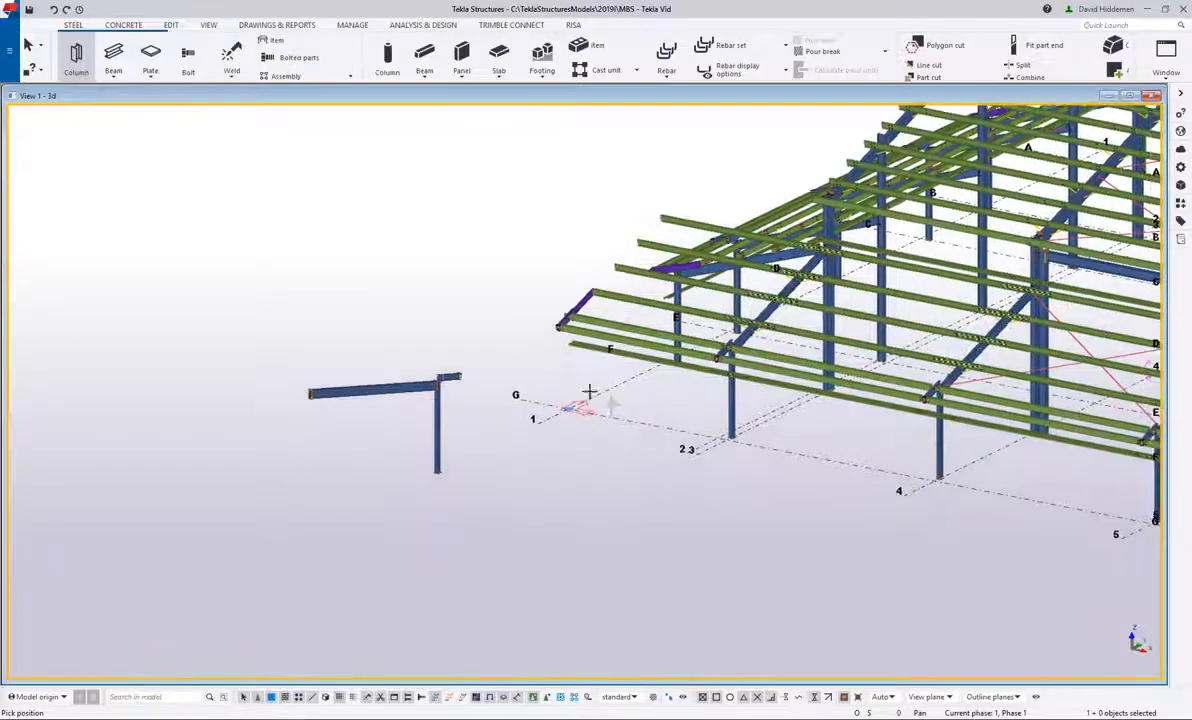
key("Escape")
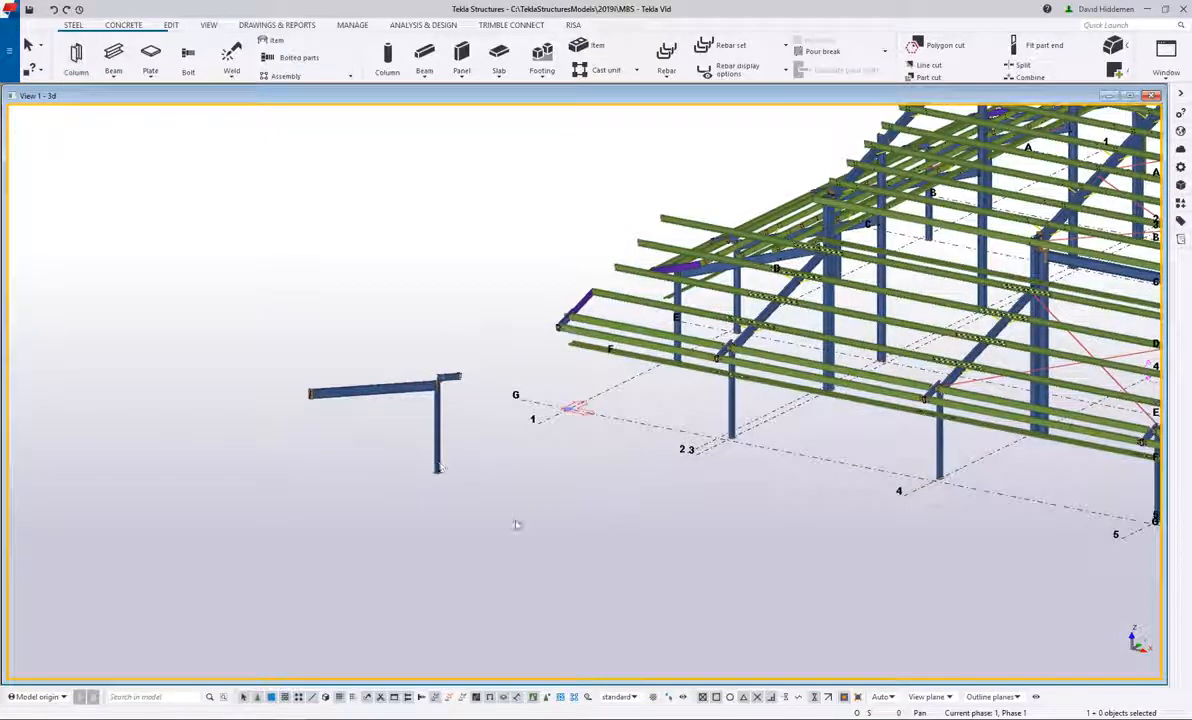
Step: Move the whole separate column-and-rafter frame from its column base point to the intersection of grid lines G and 8
left_click_drag(516, 524, 270, 320)
right_click(389, 291)
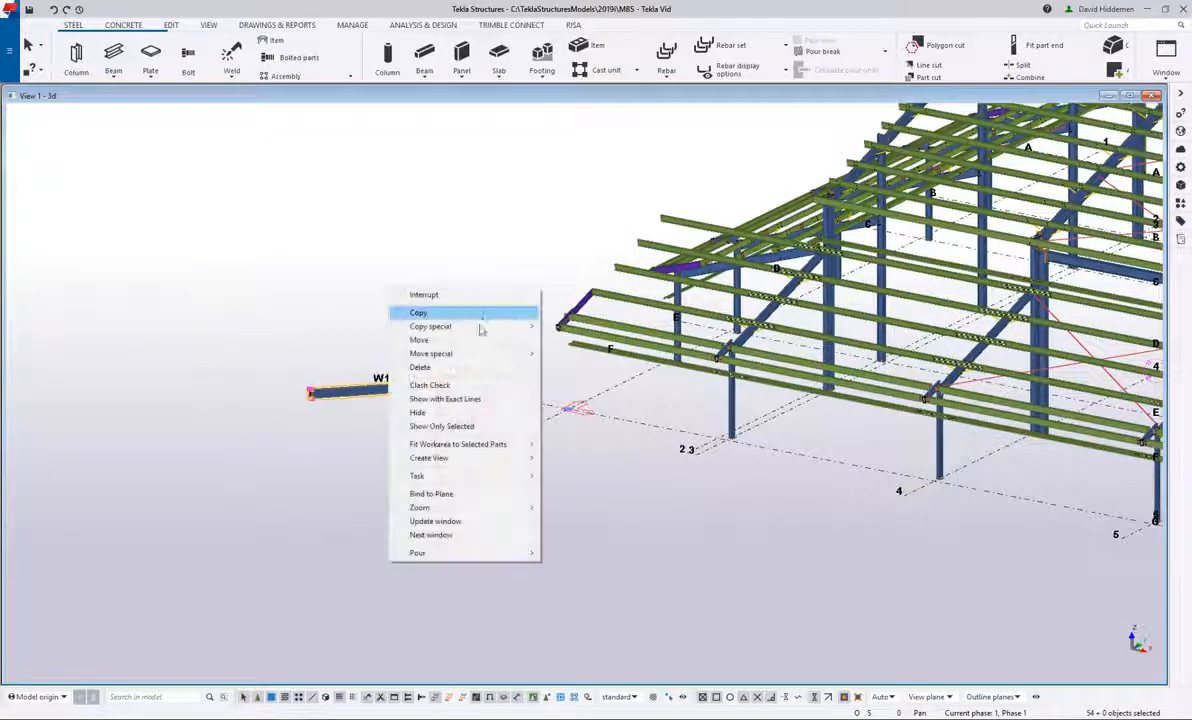
left_click(471, 340)
scroll(444, 474, "up", 8)
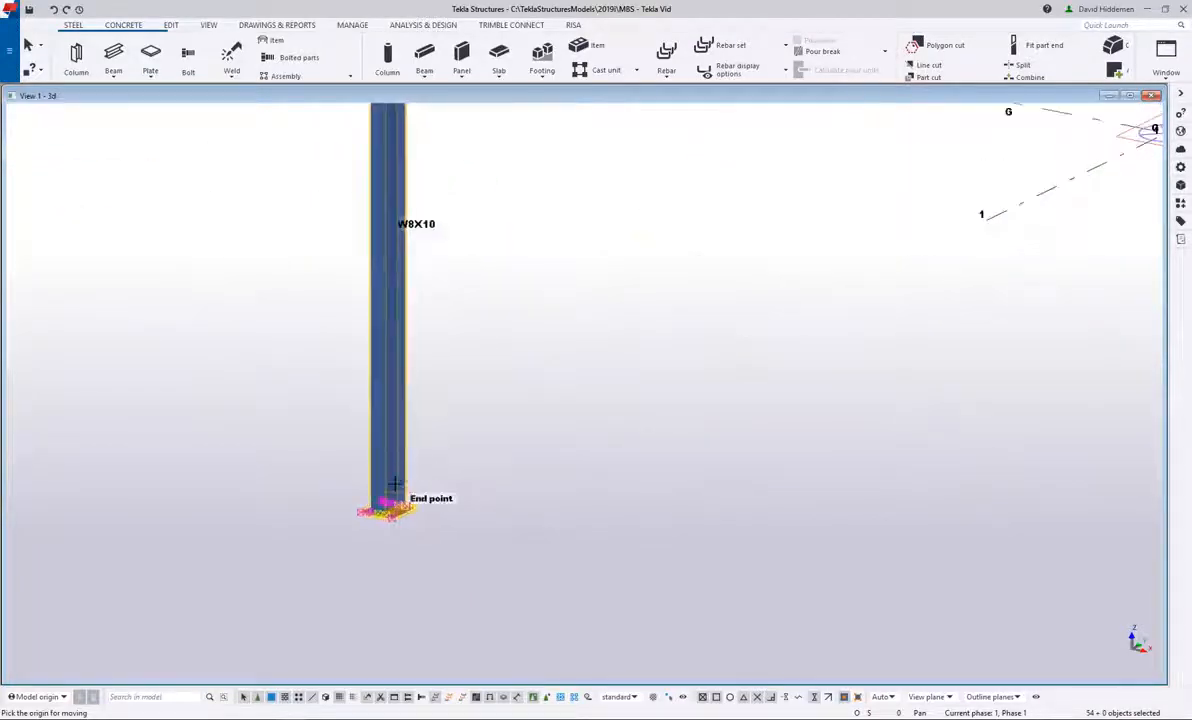
left_click(402, 497)
scroll(447, 477, "down", 10)
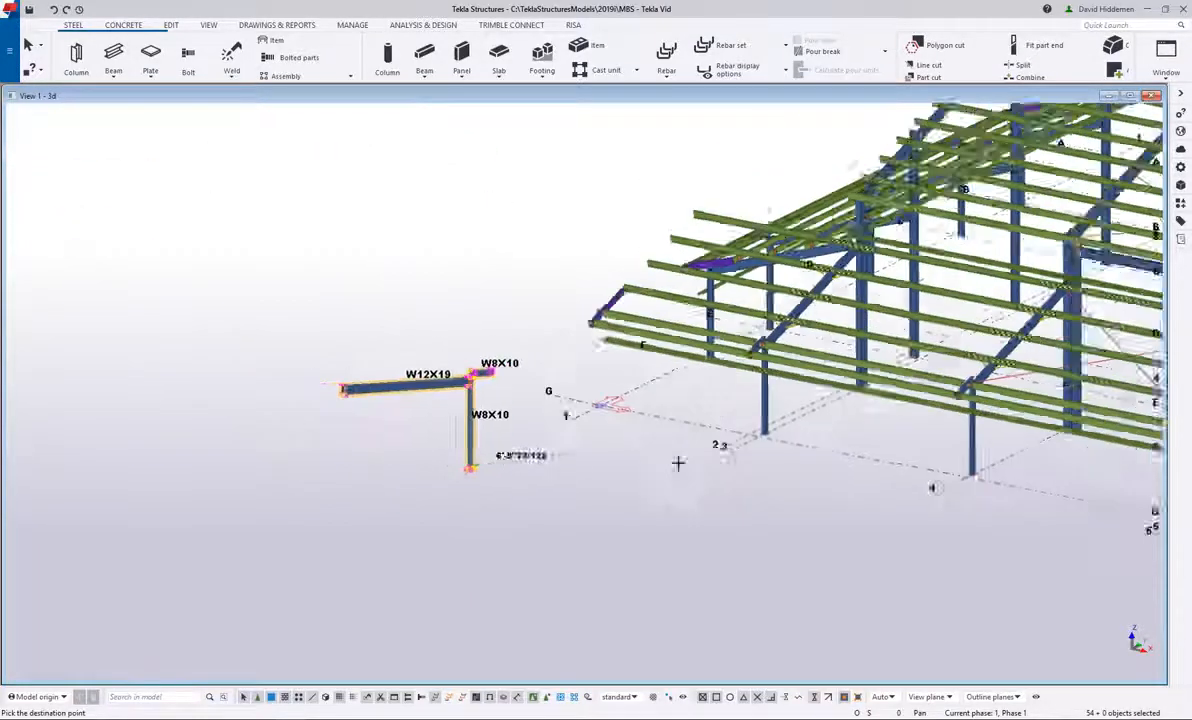
scroll(660, 470, "up", 8)
scroll(636, 506, "up", 2)
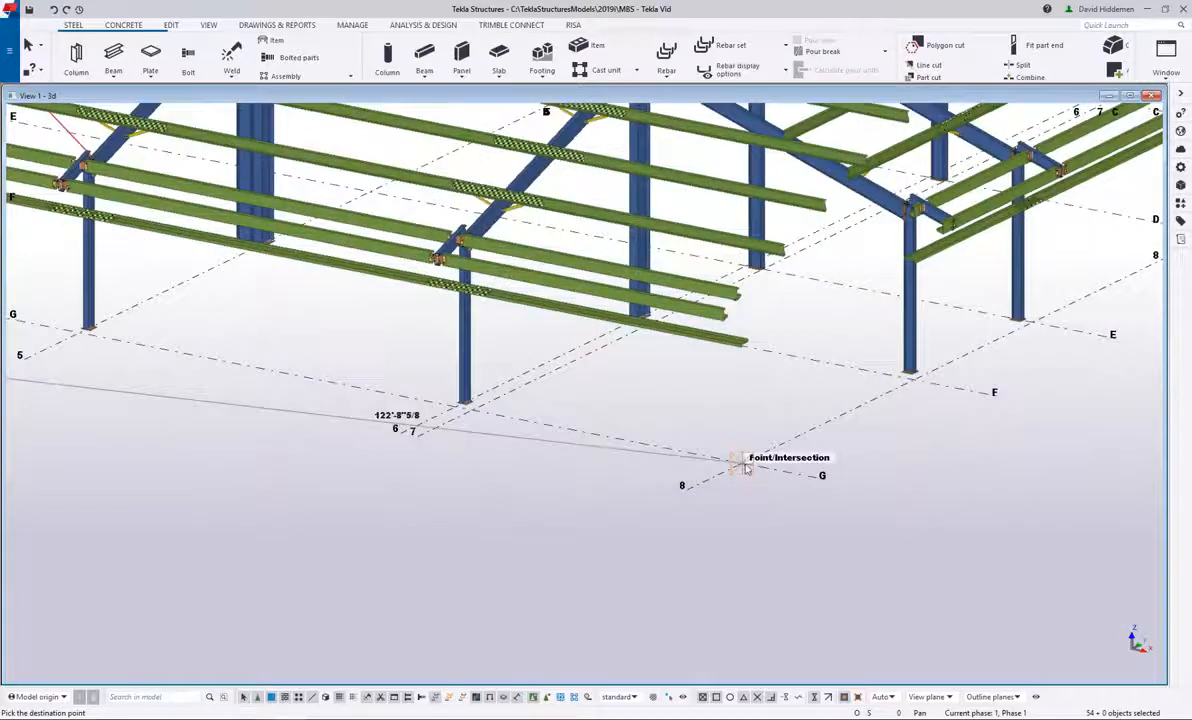
left_click(744, 467)
Step: Rotate the moved frame 225 degrees around Z at its column base and end the rotation command
scroll(744, 467, "down", 4)
right_click(726, 450)
mouse_move(826, 502)
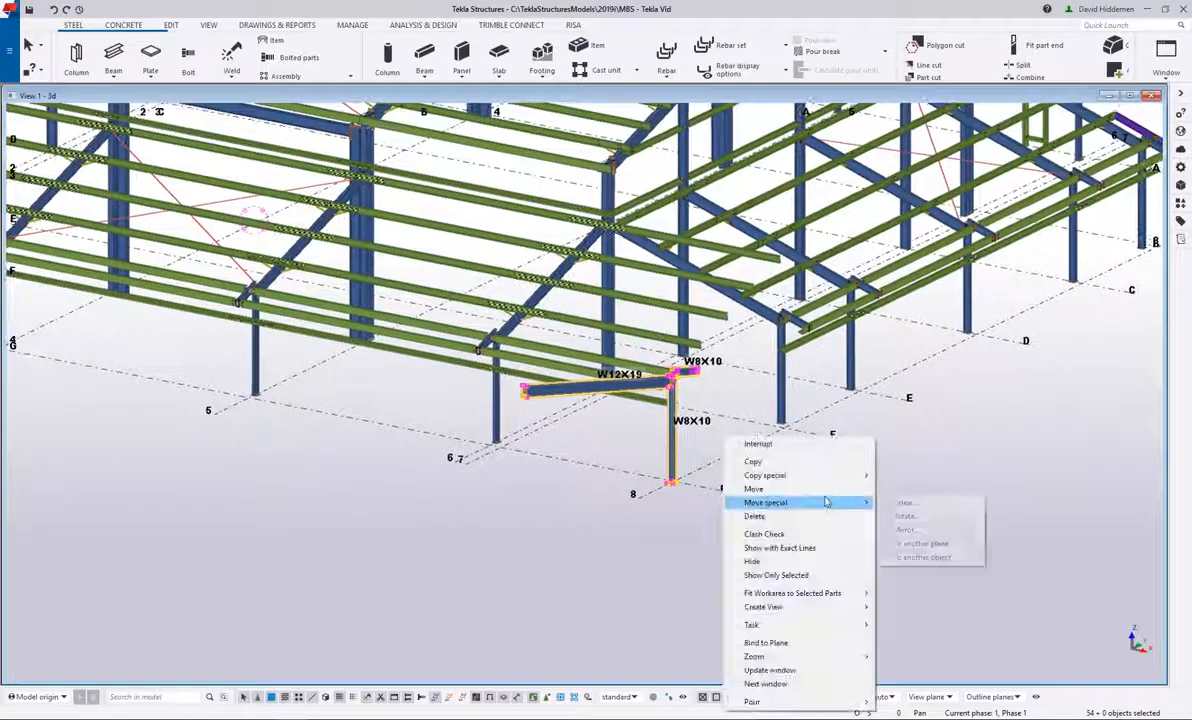
left_click(906, 516)
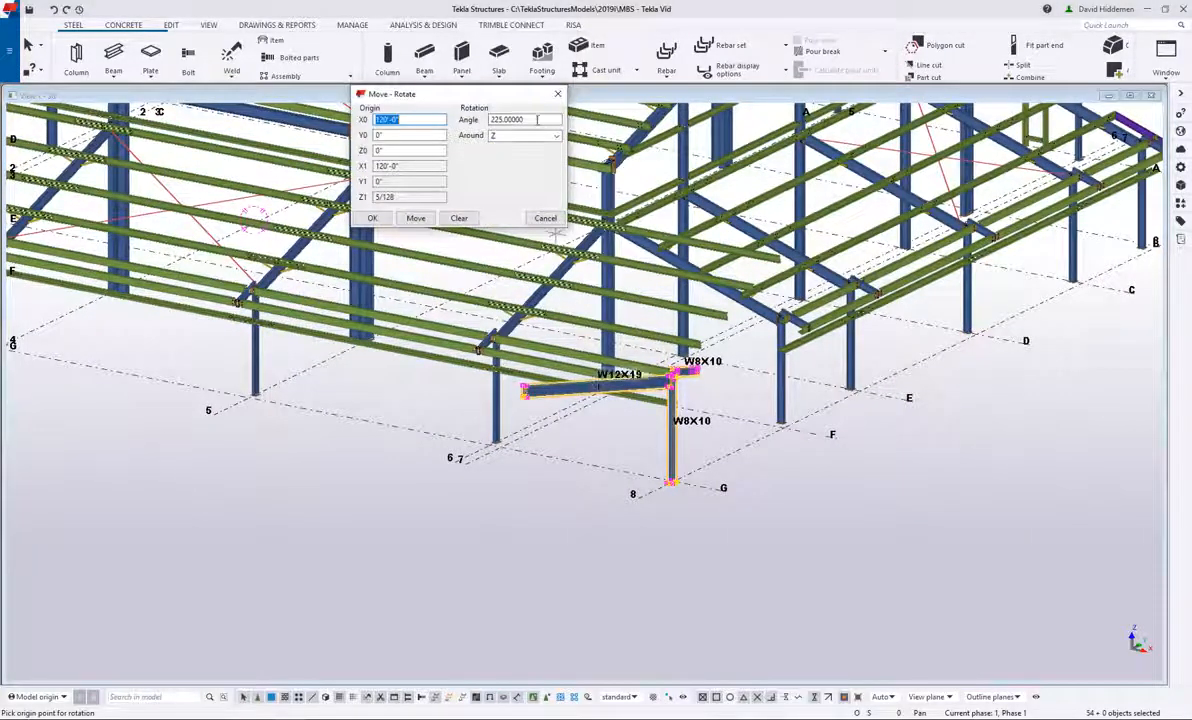
left_click(416, 218)
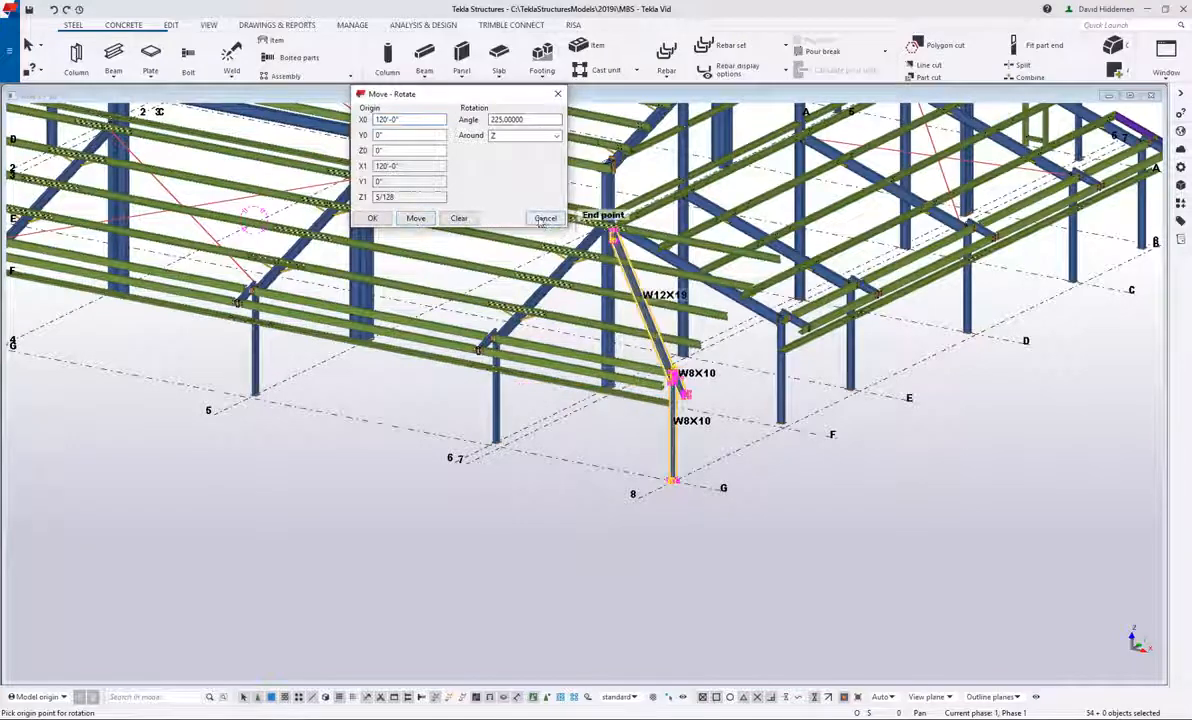
left_click(545, 218)
right_click(753, 343)
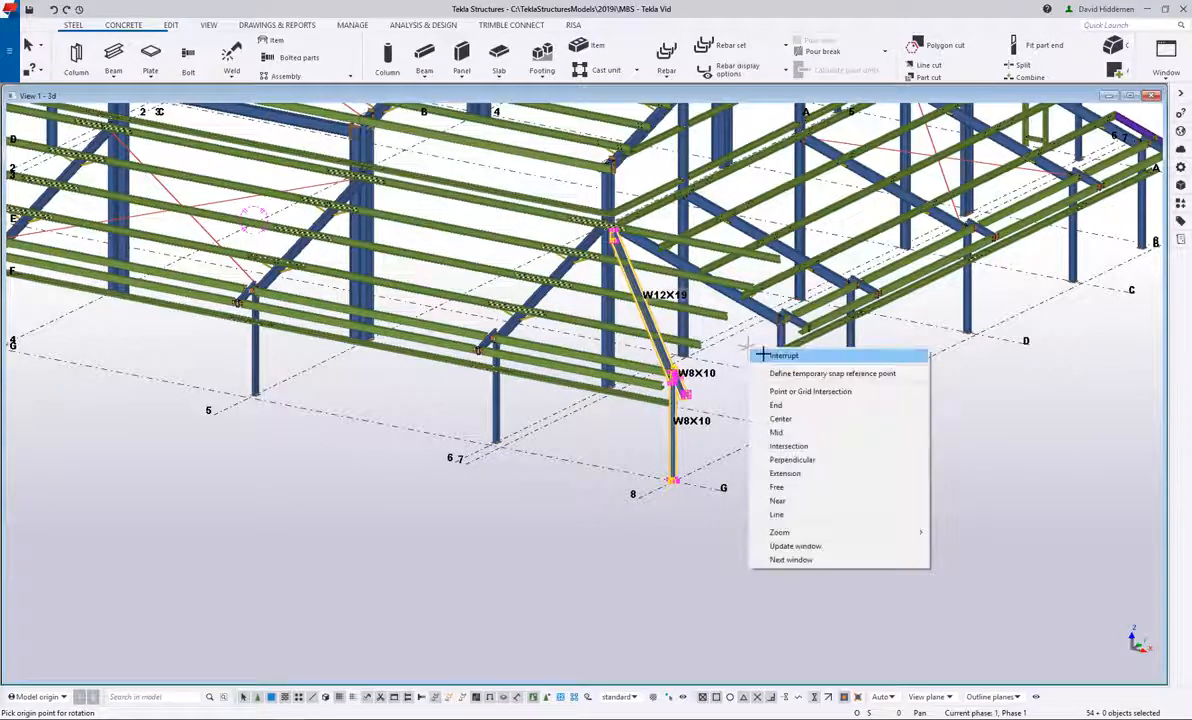
left_click(758, 351)
Step: In plan view, move the corner frame 13.75" inward along its rafter, using the outer rafter end as origin
key("ctrl+p")
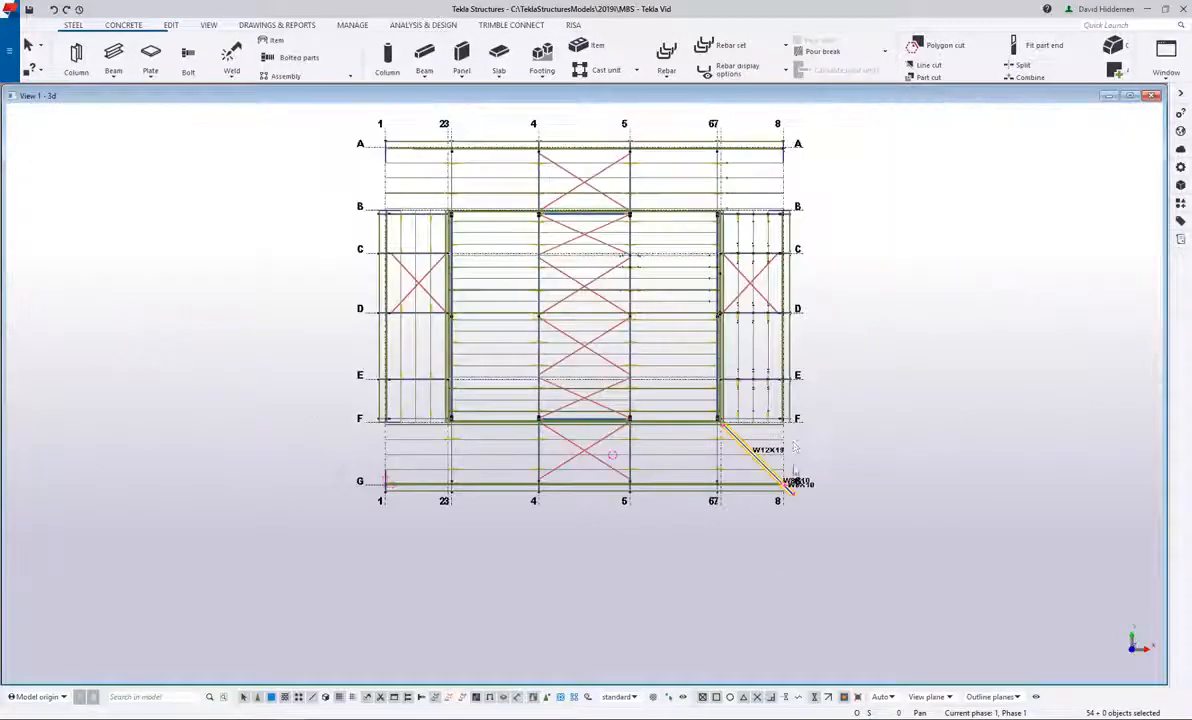
scroll(753, 409, "up", 6)
scroll(740, 374, "up", 3)
right_click(756, 340)
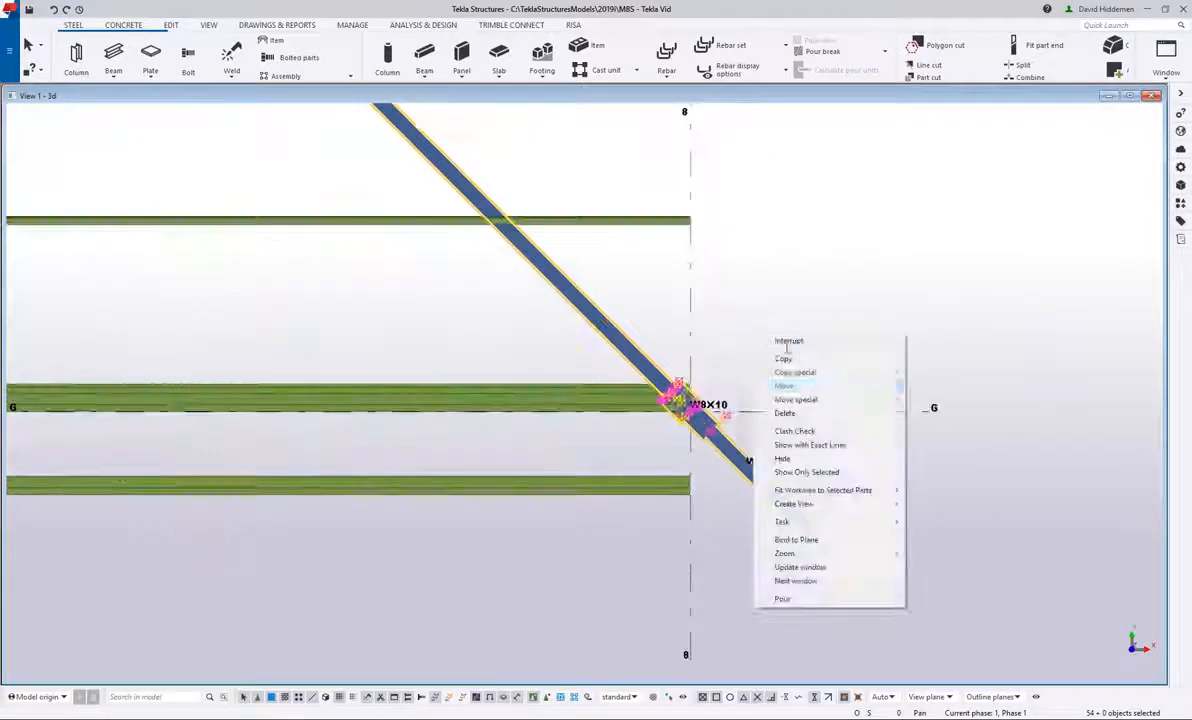
left_click(805, 385)
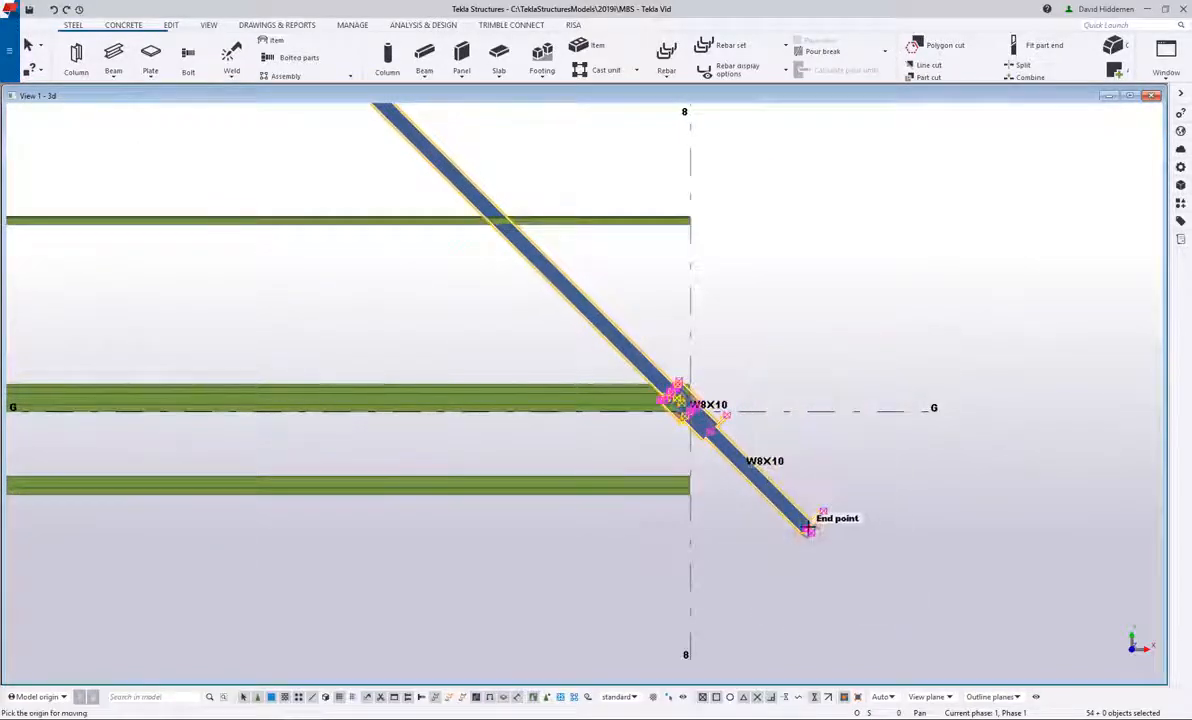
left_click(808, 528)
type("1")
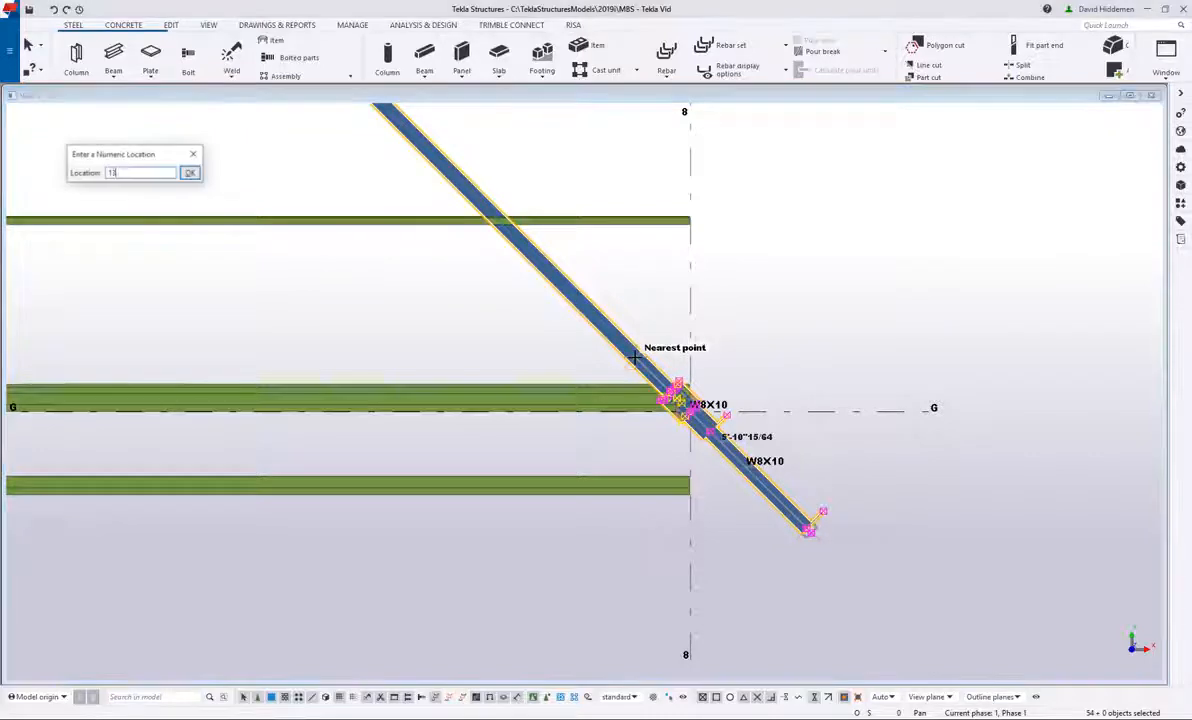
type("3.75")
key("Return")
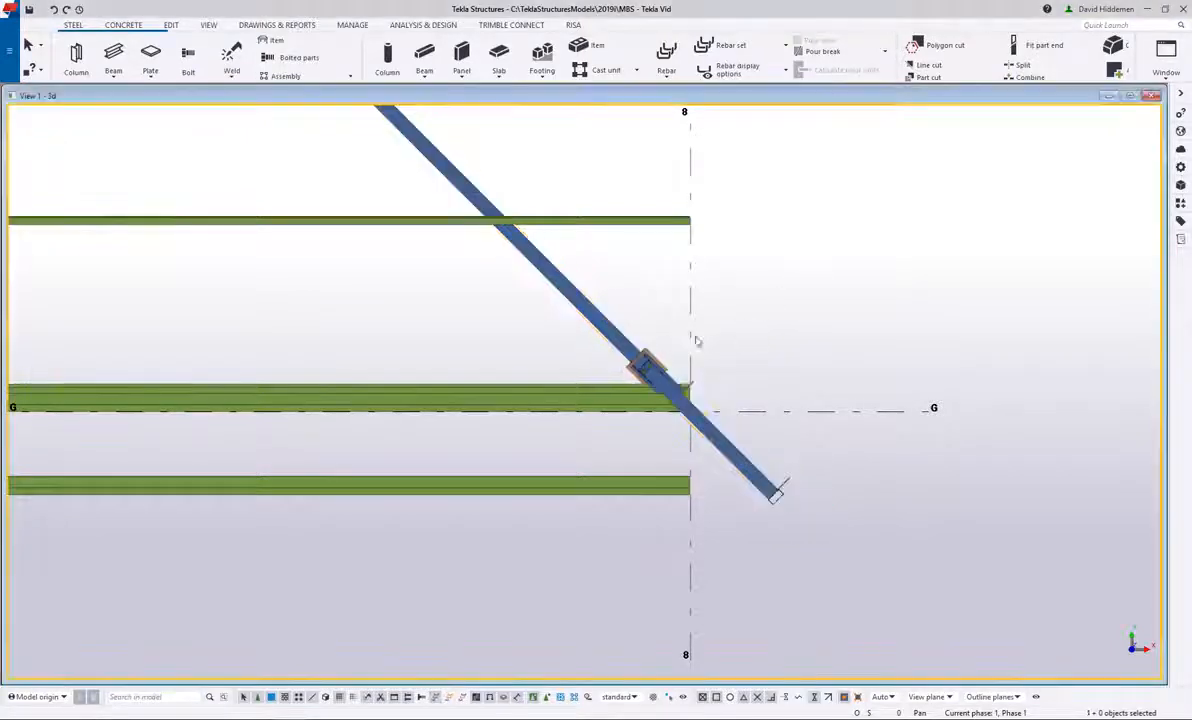
Step: Delete the purlin that runs to grid line 8 just below grid line F
scroll(630, 340, "down", 5)
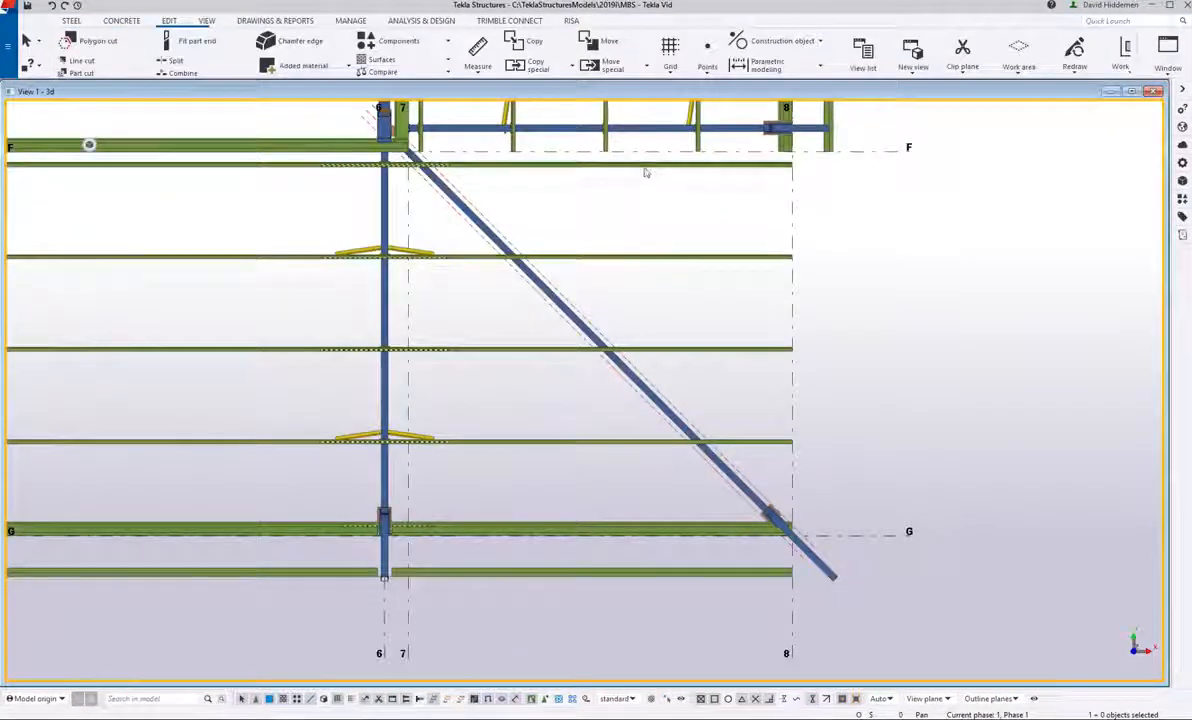
left_click(642, 165)
key("Delete")
Step: Split the purlin just below grid line F where it meets the near offset line of the diagonal rafter
scroll(255, 103, "up", 5)
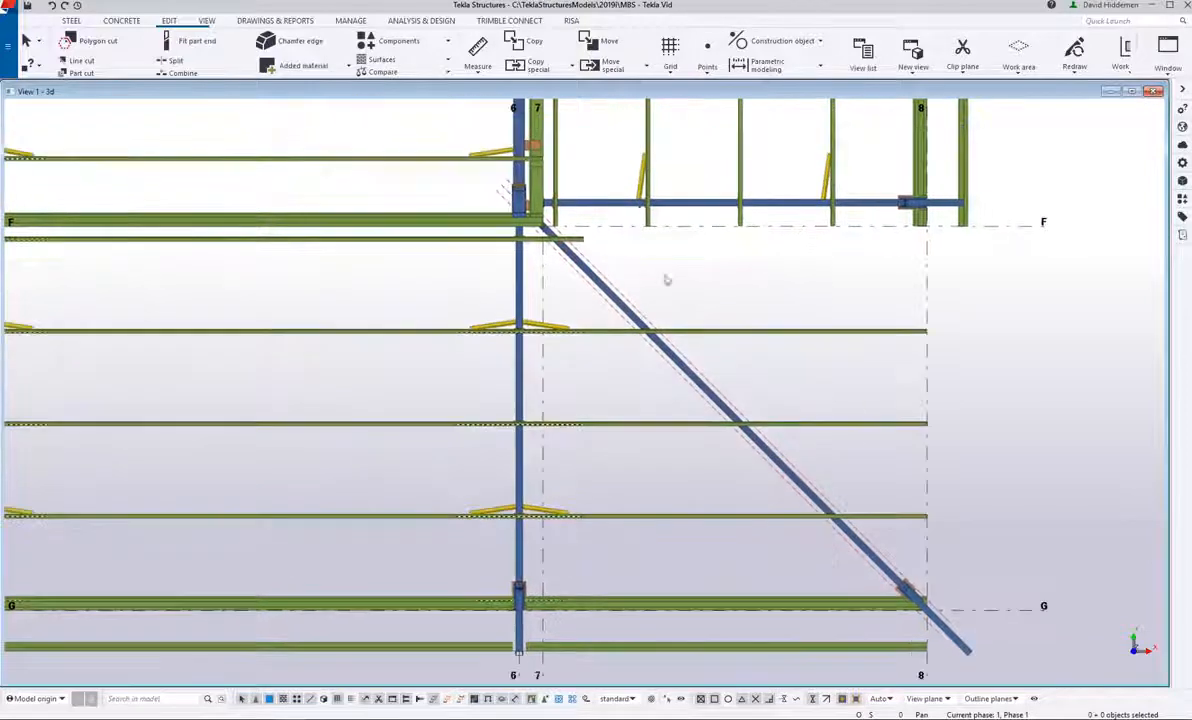
left_click(190, 64)
scroll(560, 220, "up", 2)
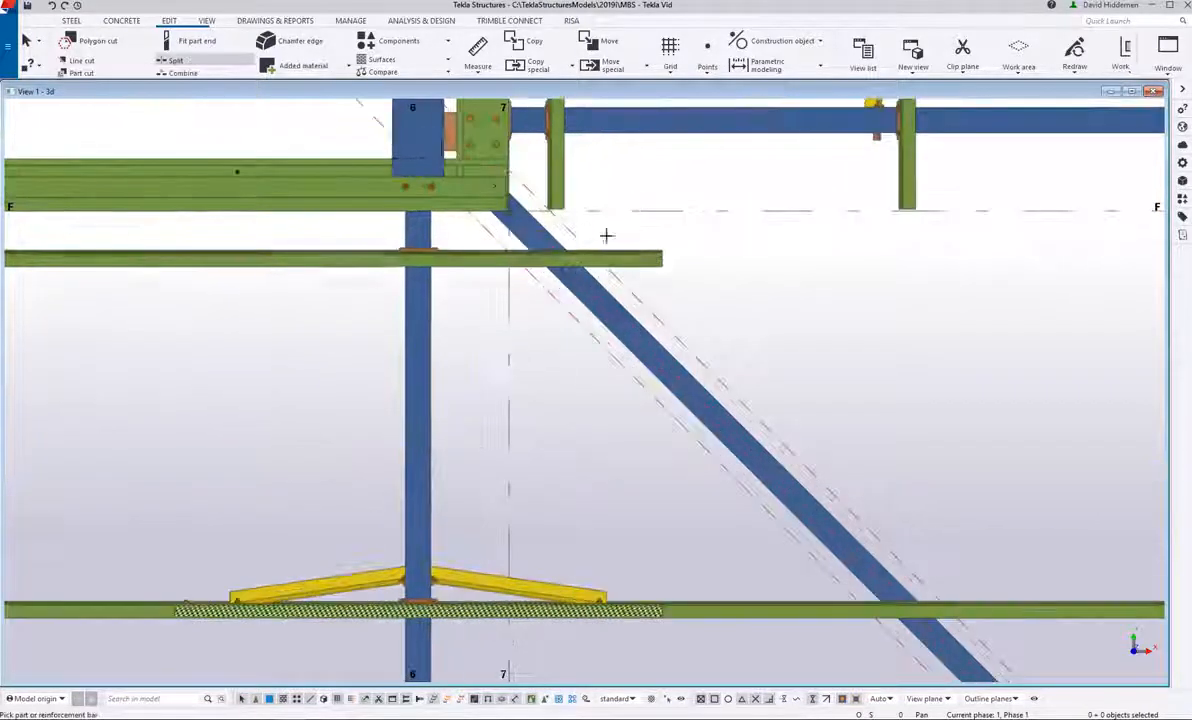
left_click(646, 258)
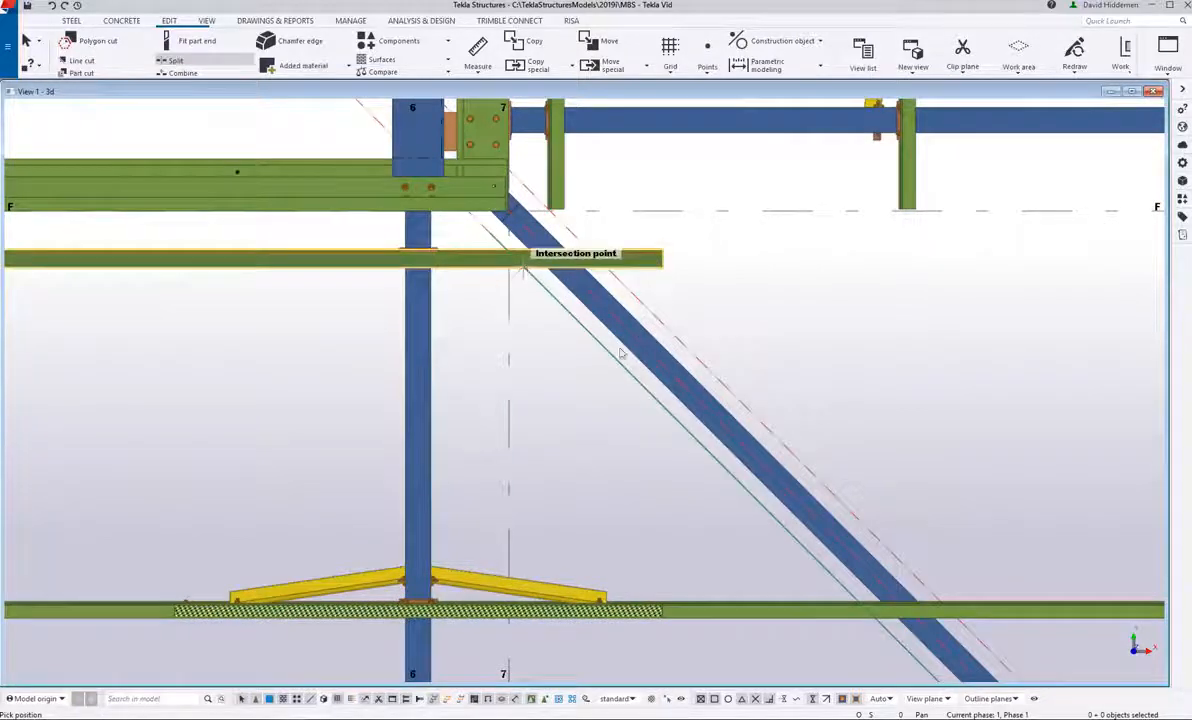
left_click(522, 262)
middle_click_drag(762, 440, 532, 218)
Step: Split the remaining three purlins between grid lines F and G at the diagonal rafter's near offset line and end the split command
left_click(779, 374)
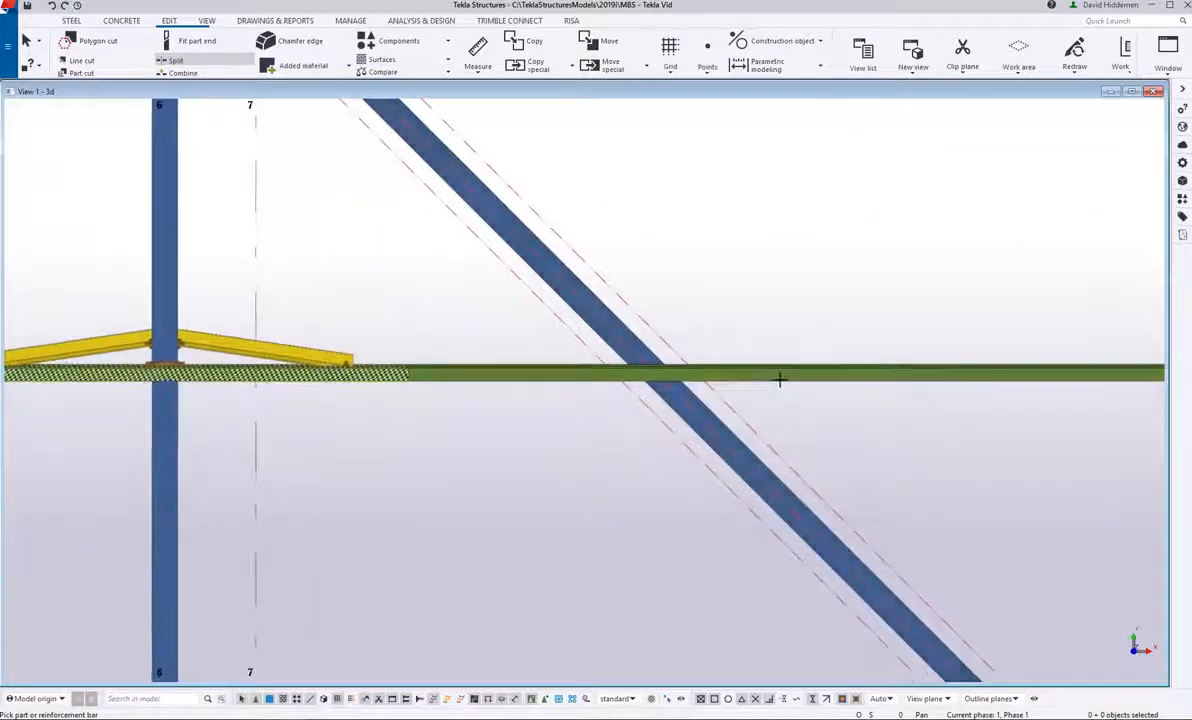
left_click(626, 384)
middle_click_drag(912, 490, 528, 144)
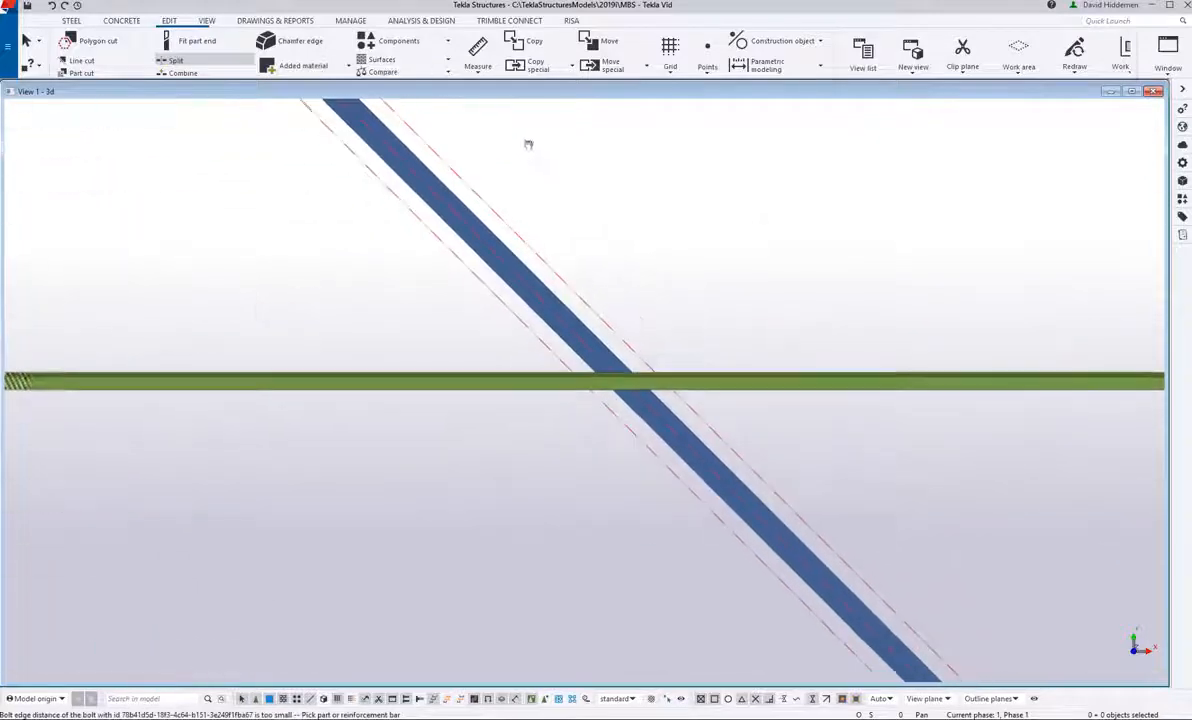
left_click(764, 374)
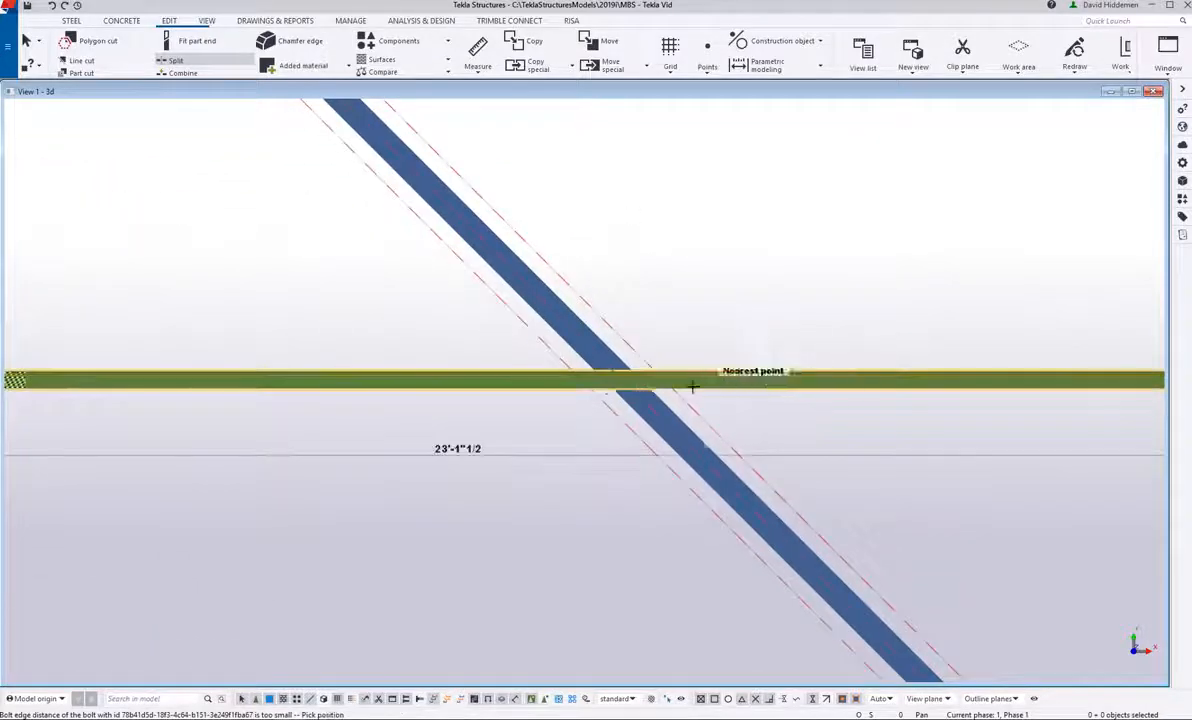
left_click(590, 388)
middle_click_drag(812, 432, 450, 124)
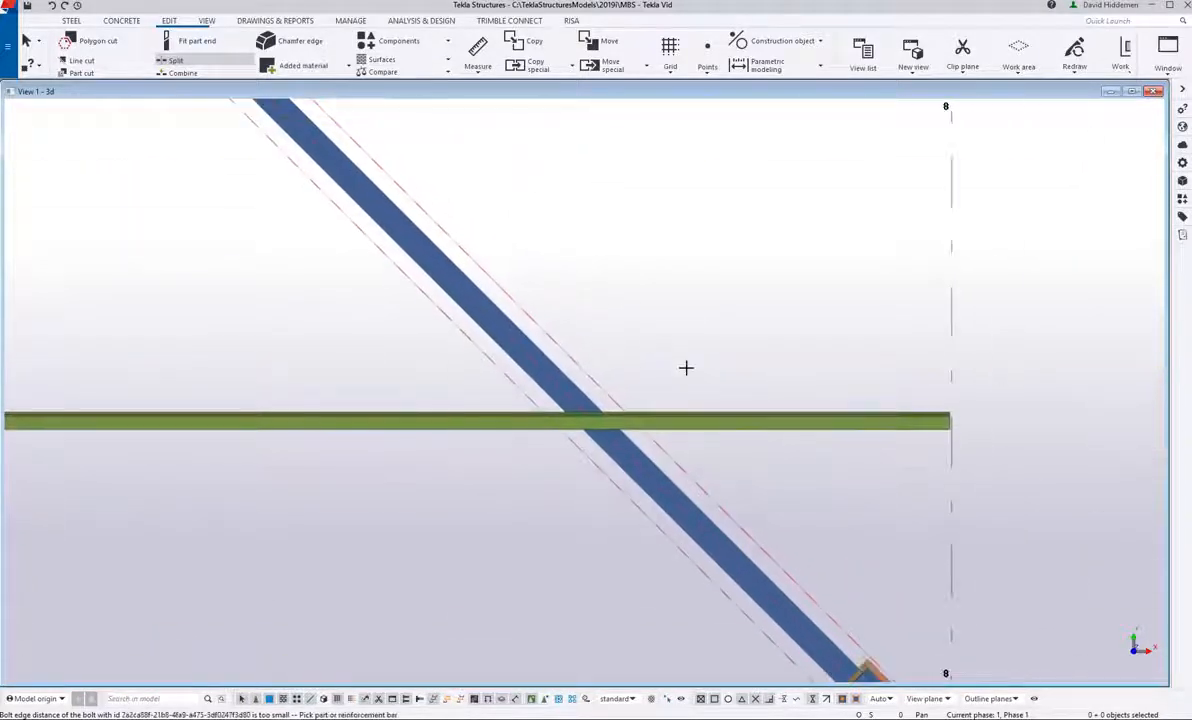
left_click(729, 420)
left_click(577, 432)
scroll(681, 360, "down", 4)
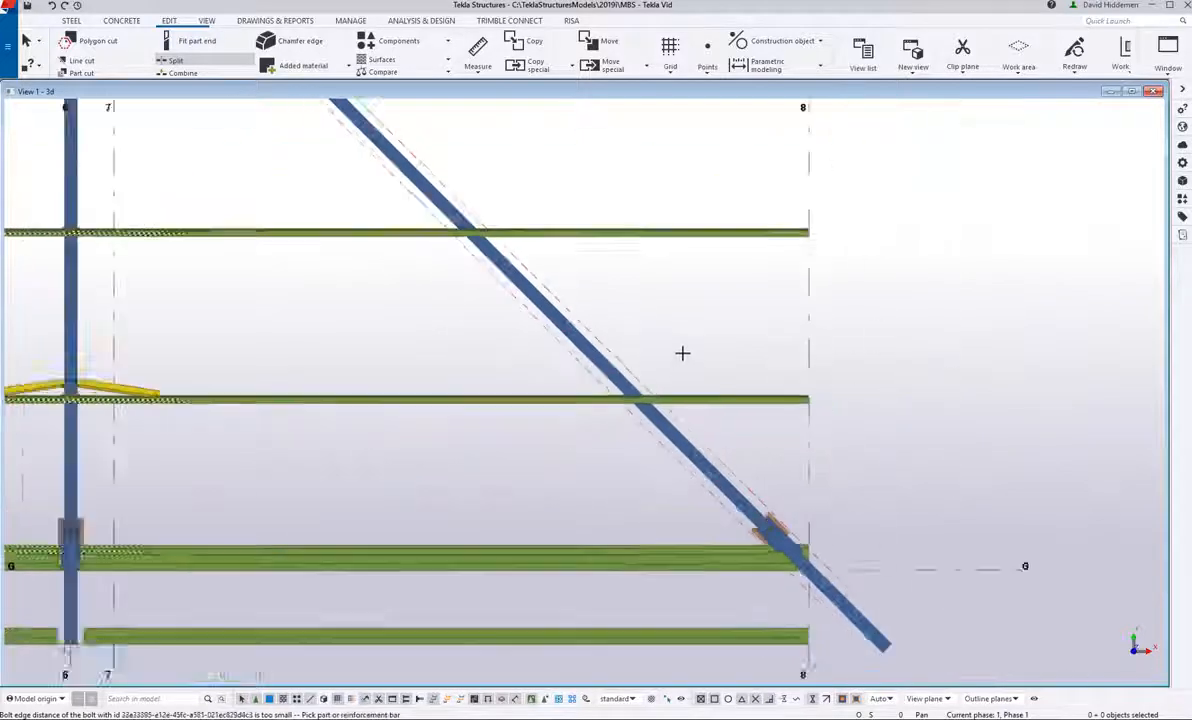
right_click(686, 311)
left_click(705, 317)
Step: Delete the cut-off purlin pieces beyond the diagonal rafter, including the short stub just below grid line F
left_click_drag(802, 534, 765, 242)
key("Delete")
middle_click_drag(369, 170, 481, 231)
scroll(481, 231, "up", 2)
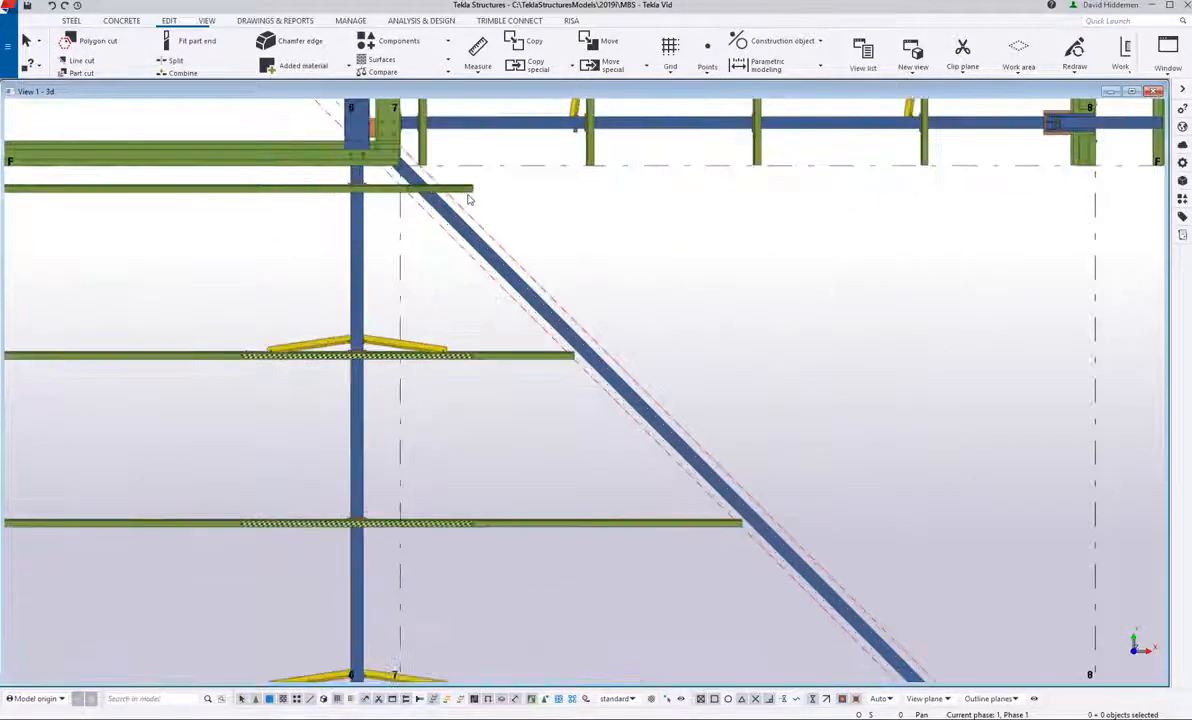
left_click(467, 192)
scroll(620, 270, "down", 3)
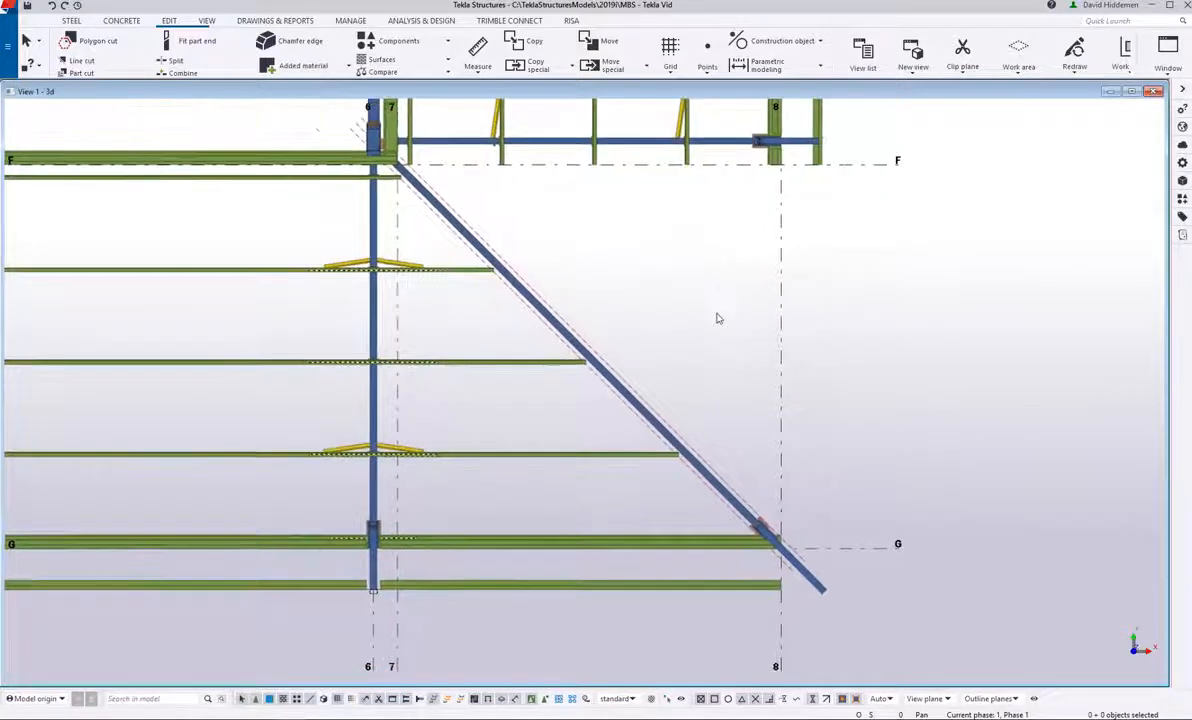
Step: Extend the purlins ending at grid line F between grid lines 7 and 8 to the diagonal rafter's offset line, using Extend beams to vertical plane
left_click(1181, 199)
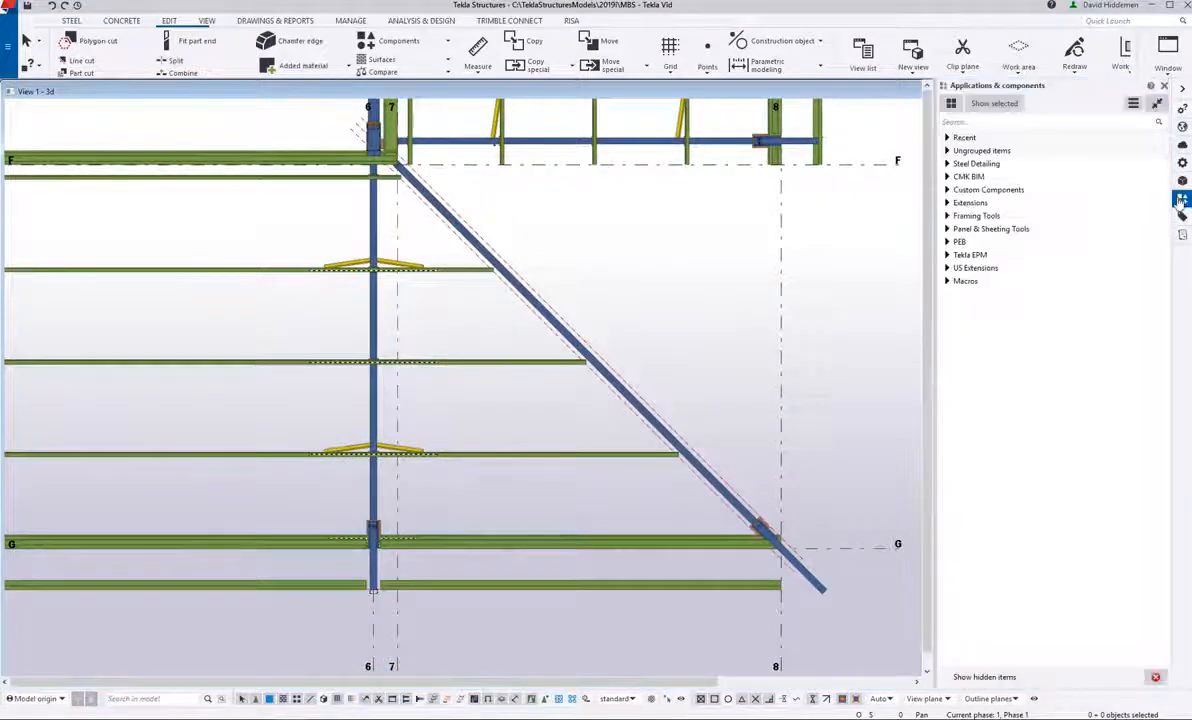
left_click(972, 121)
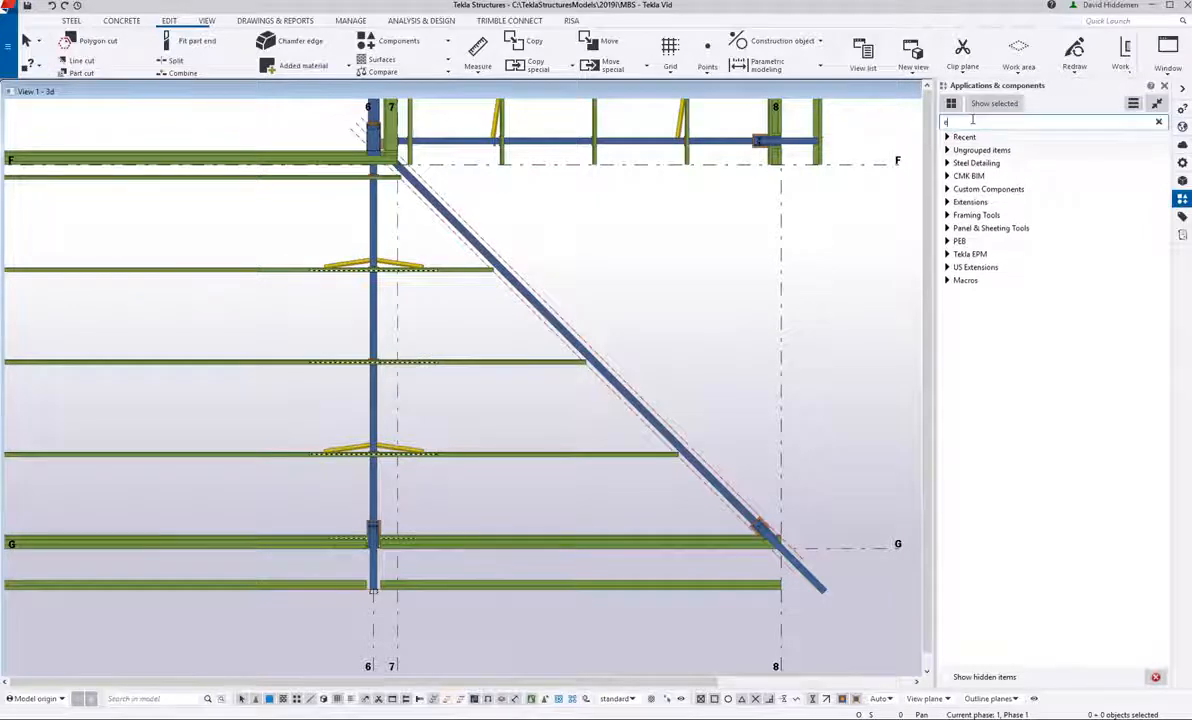
type("extend")
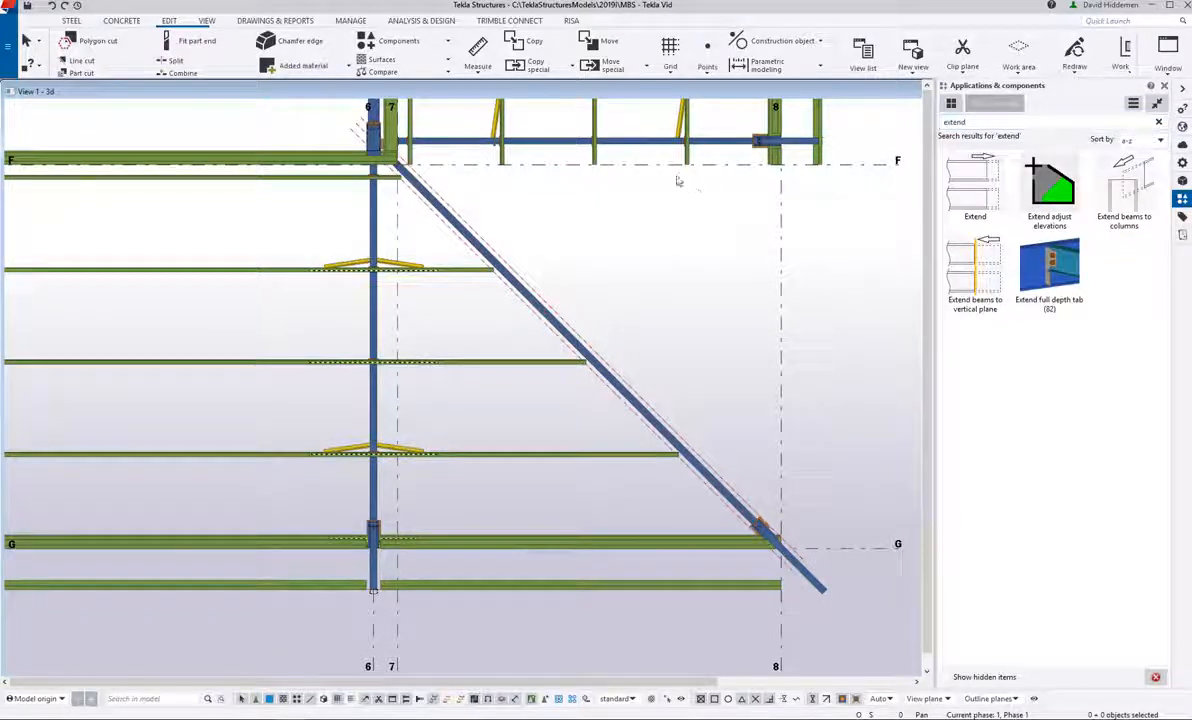
left_click_drag(676, 184, 417, 162)
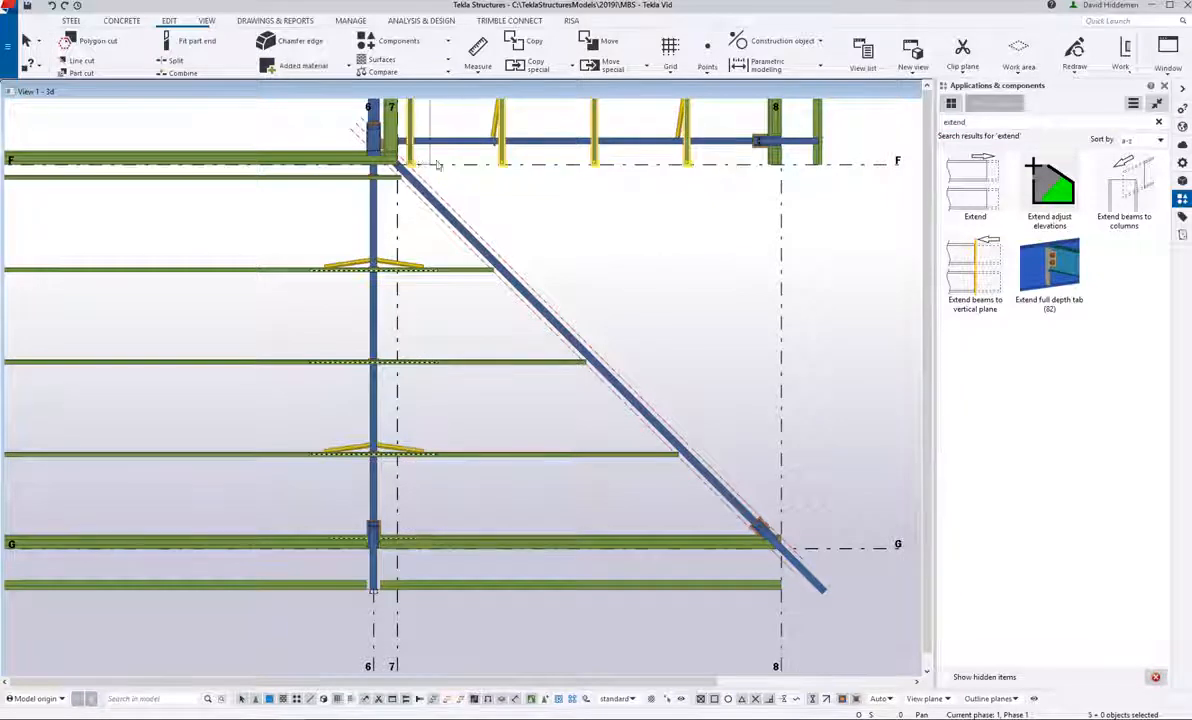
left_click(982, 272)
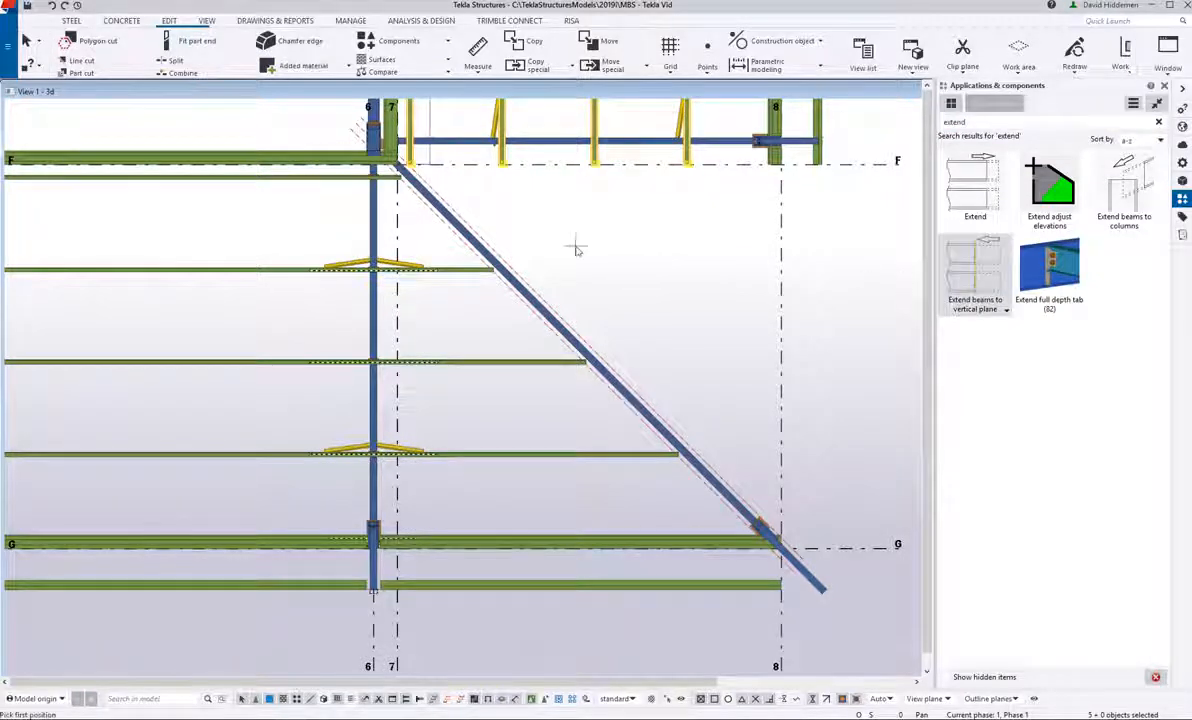
left_click(502, 231)
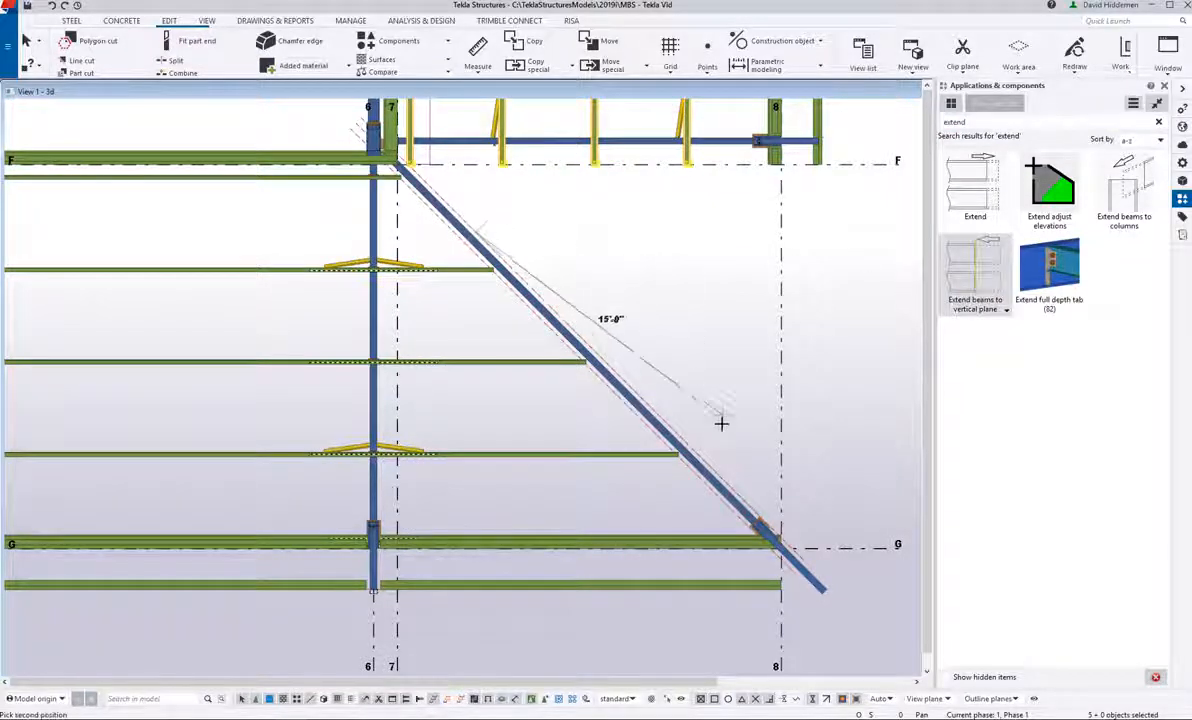
left_click(770, 375)
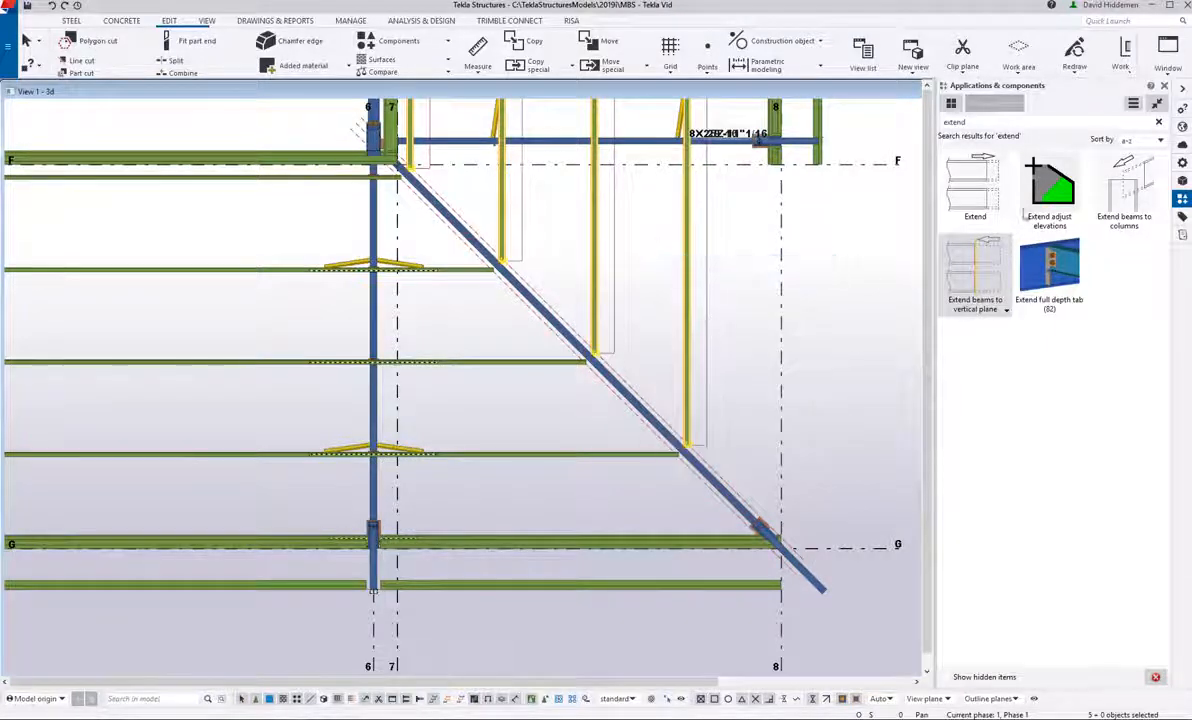
left_click(848, 296)
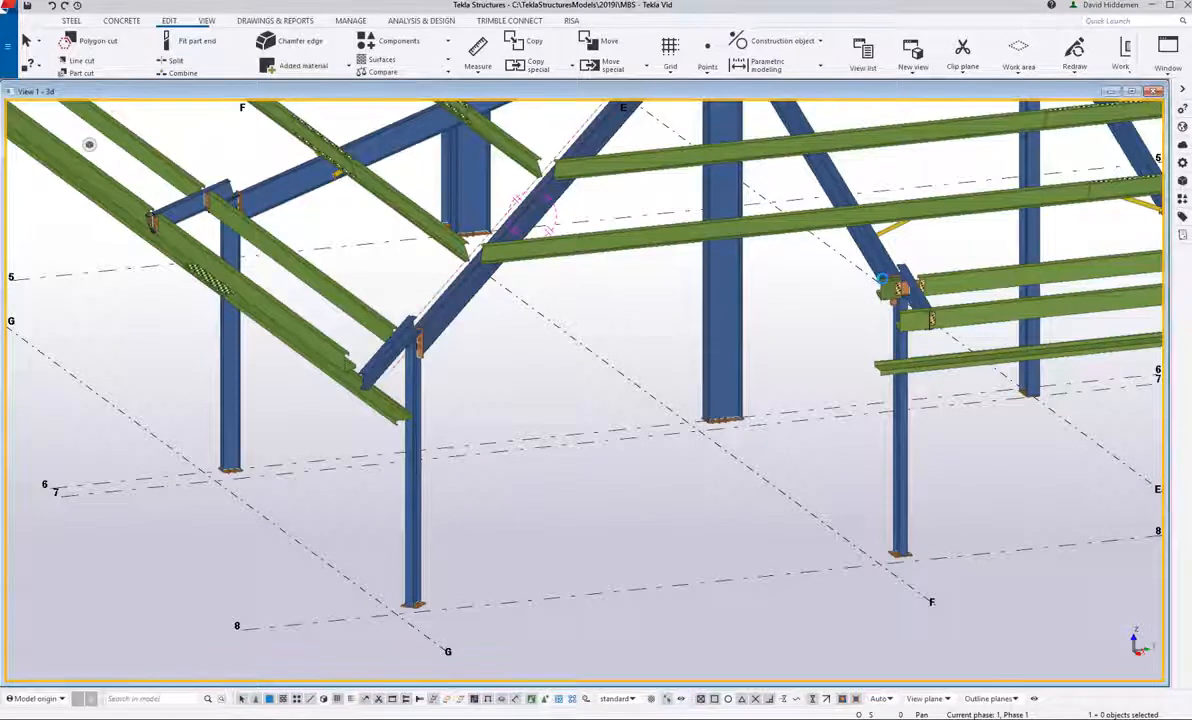
Step: Stretch the two eave members ending at the grid line F column over to the diagonal corner frame
left_click_drag(616, 310, 447, 328)
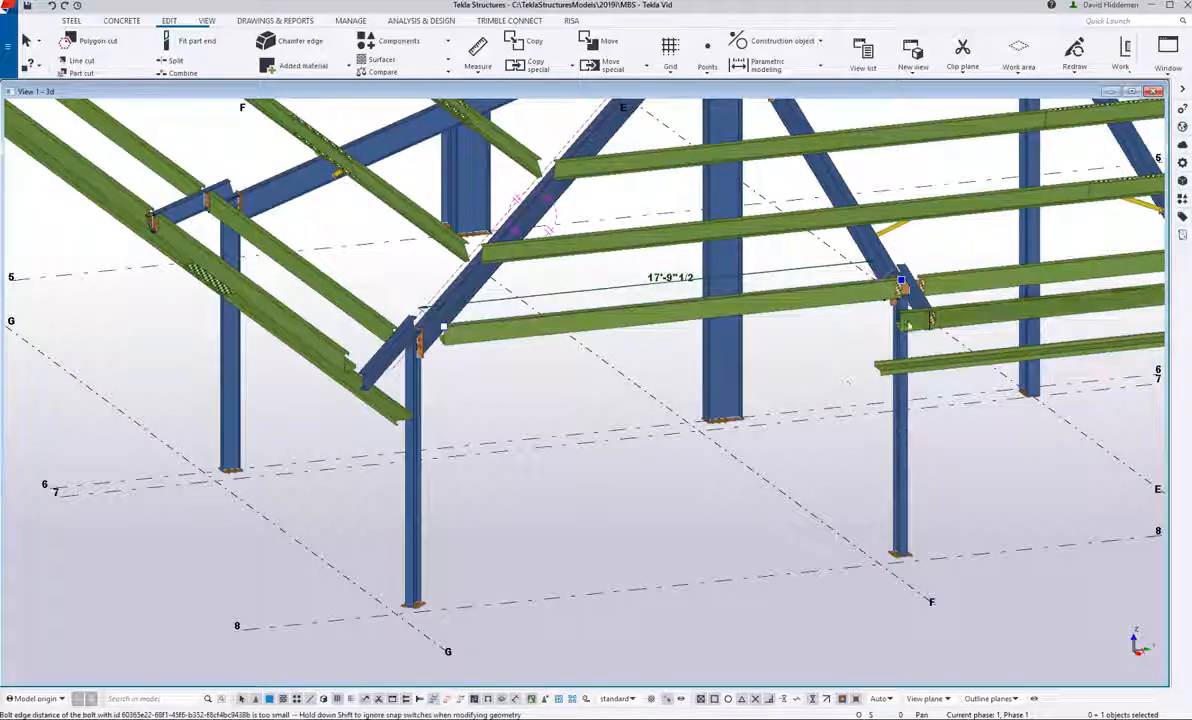
left_click_drag(898, 315, 413, 366)
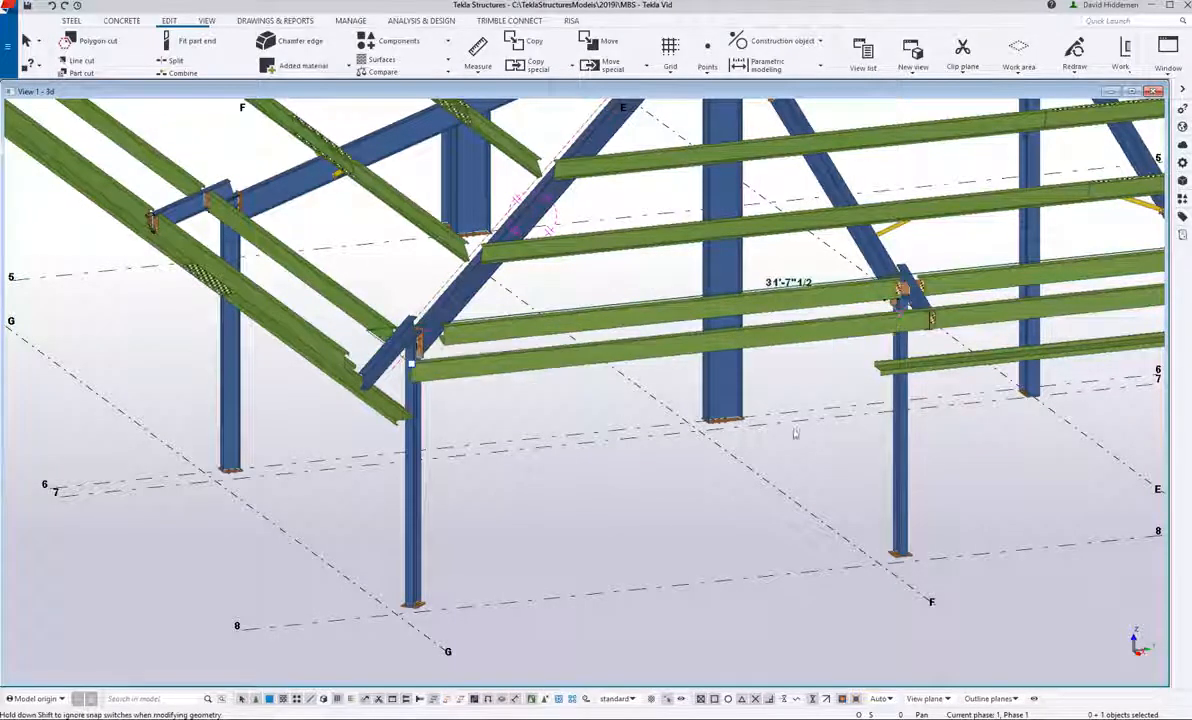
Step: Copy the 8X25Z16 member below the eave by one column spacing, from grid line E to F along grid line 8
left_click(889, 371)
middle_click_drag(811, 378, 607, 352)
right_click(814, 399)
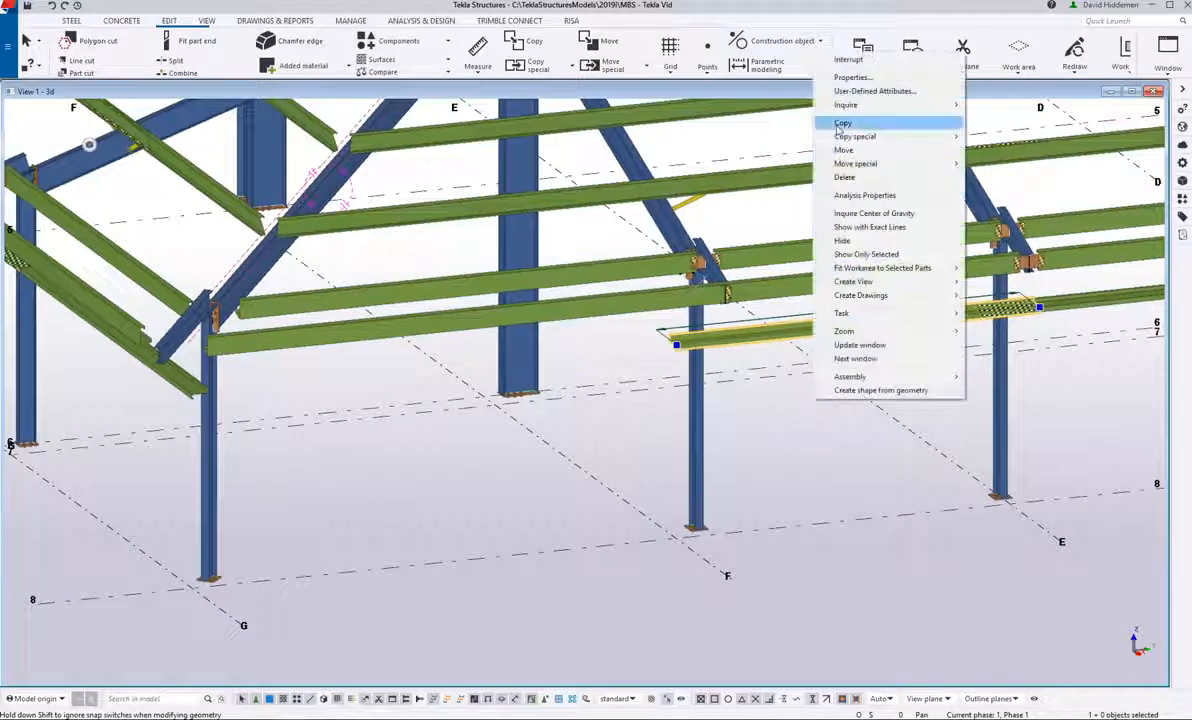
left_click(840, 124)
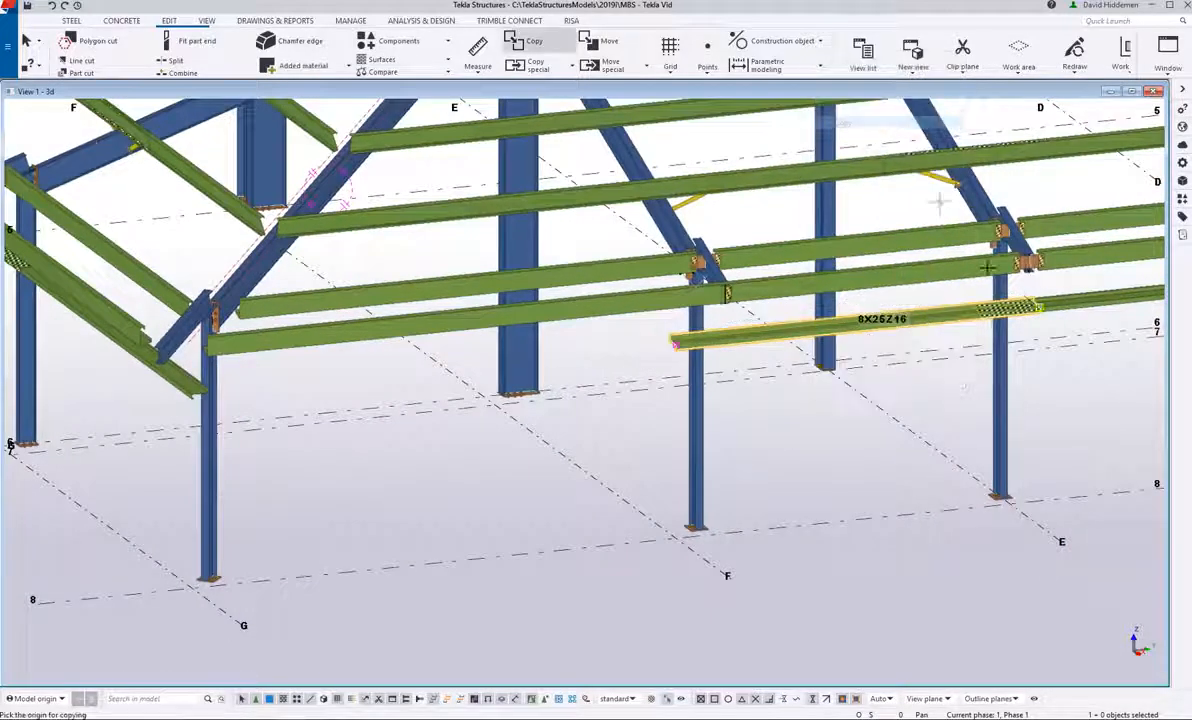
left_click(1010, 505)
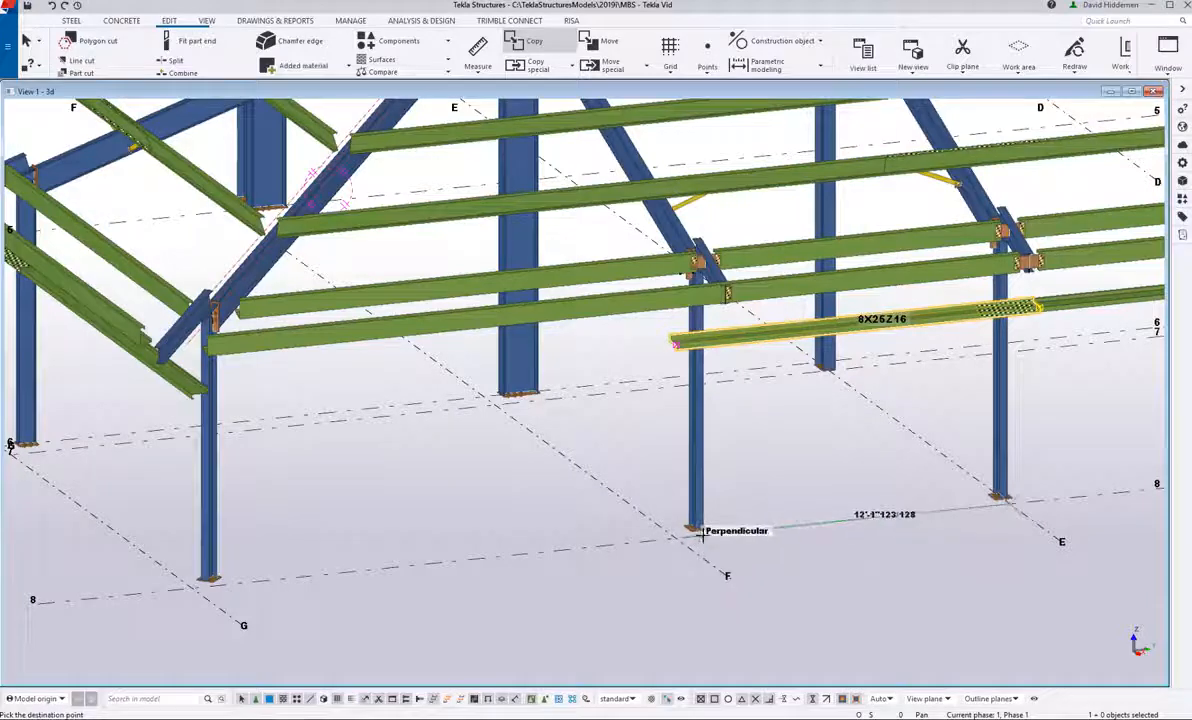
left_click(703, 535)
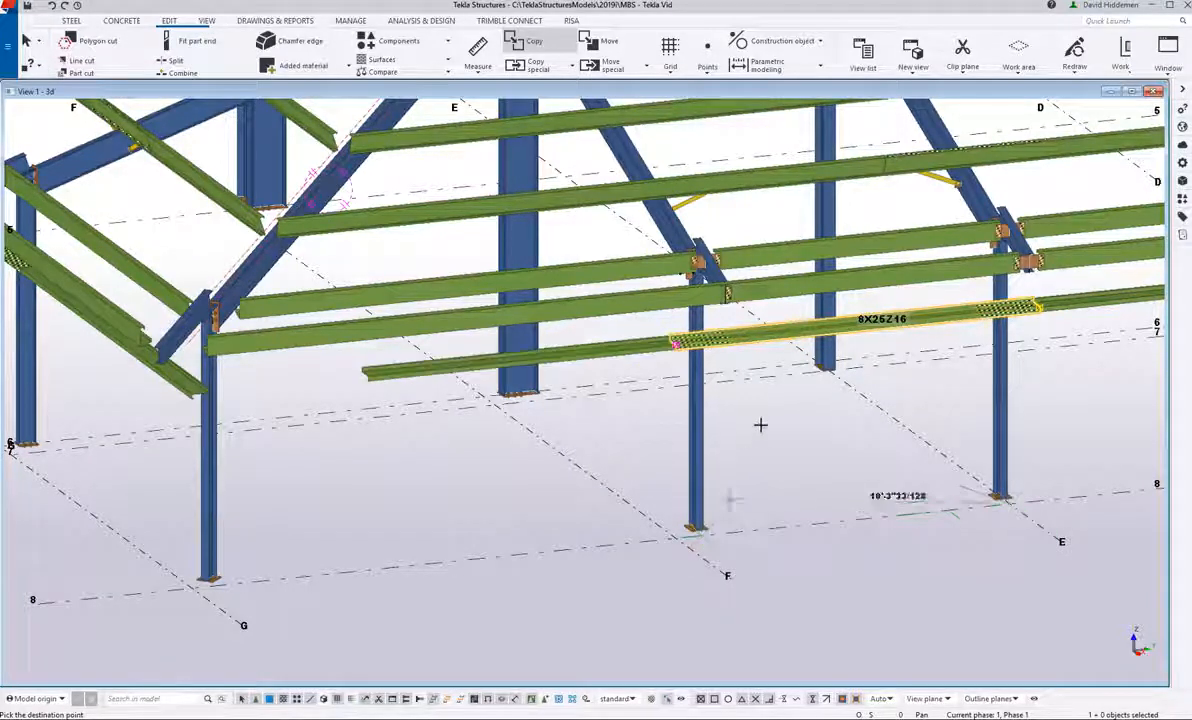
right_click(769, 416)
left_click(792, 427)
Step: Stretch the free end of the copied 8X25Z16 member to the corner column at grid lines G and 8
left_click(528, 436)
middle_click_drag(427, 399, 672, 395)
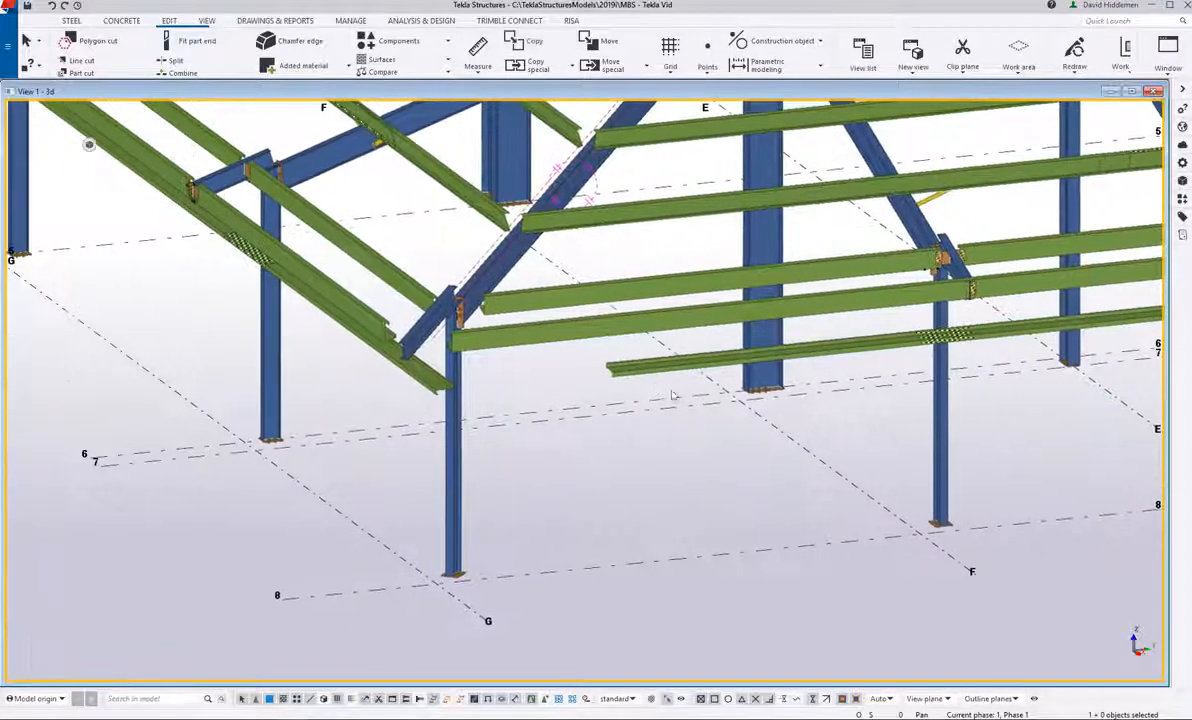
left_click(611, 370)
left_click_drag(611, 370, 430, 390)
middle_click_drag(665, 461, 650, 478)
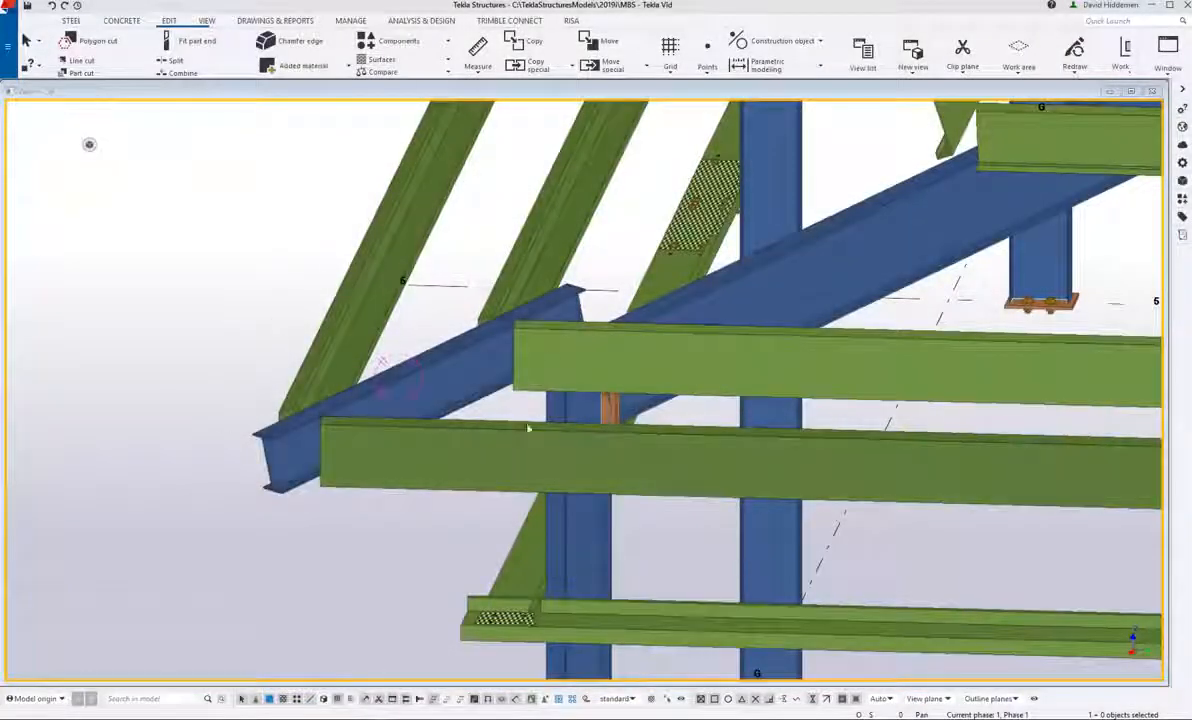
Step: Search the component catalog for 146 and open the properties of Shear plate simple (146)
left_click(78, 21)
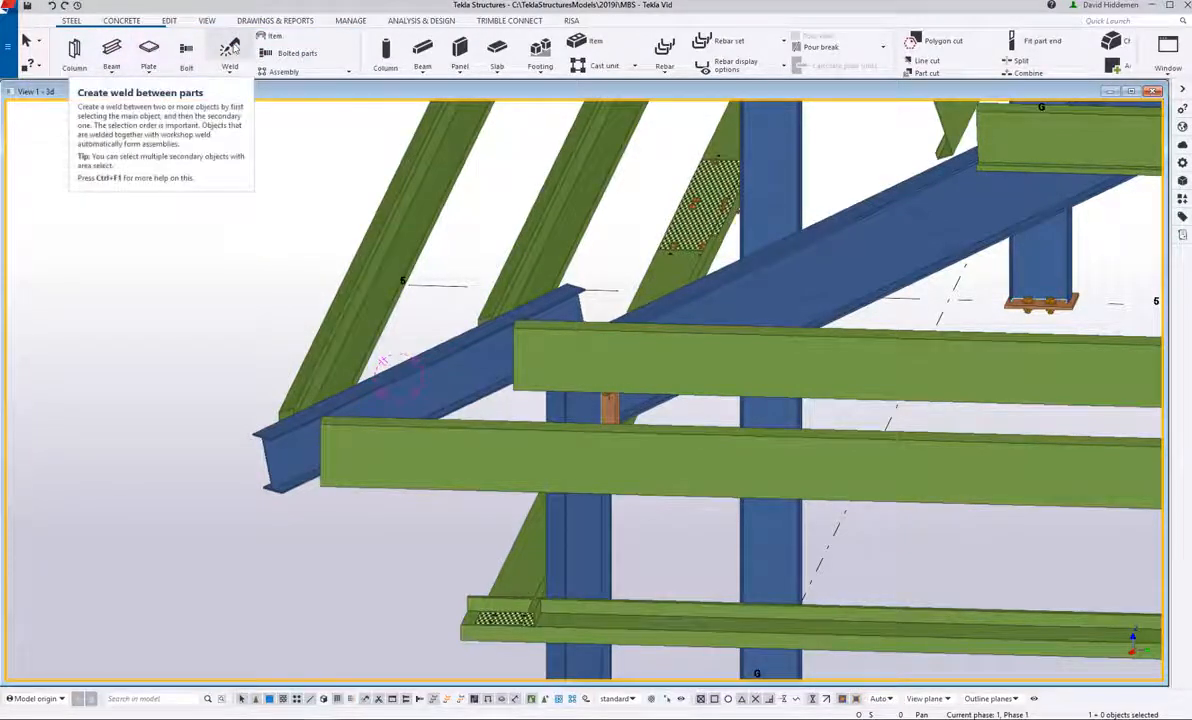
left_click(1182, 199)
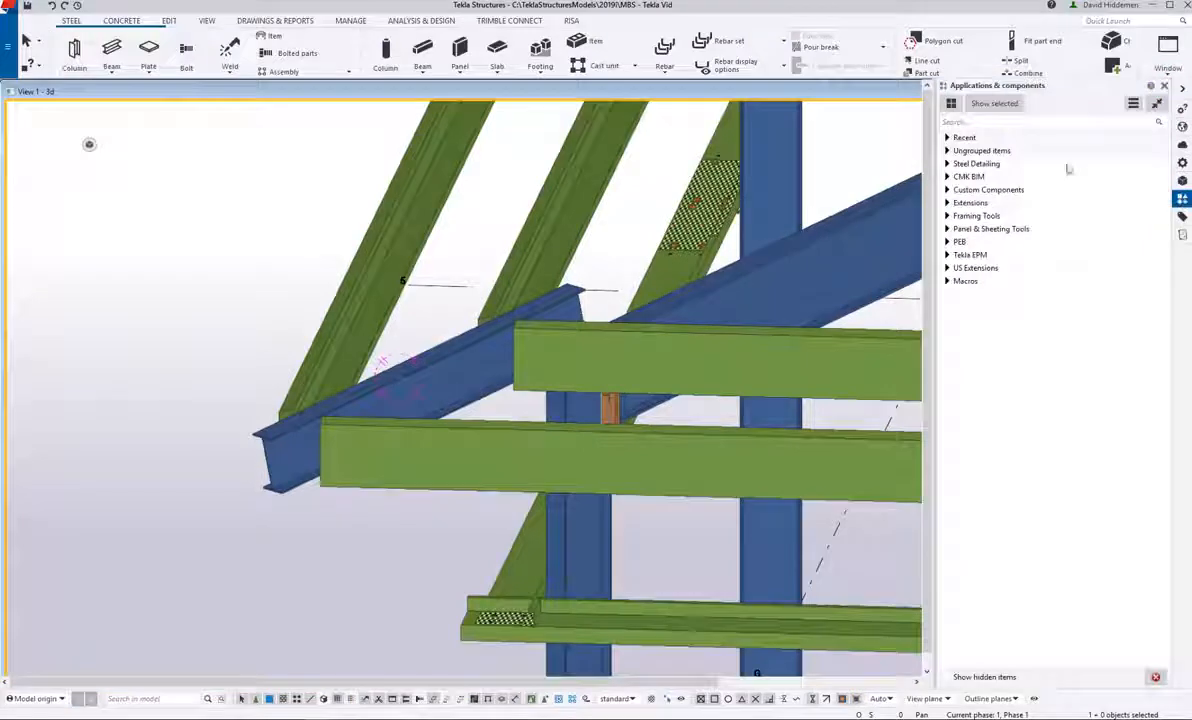
left_click(979, 124)
type("146")
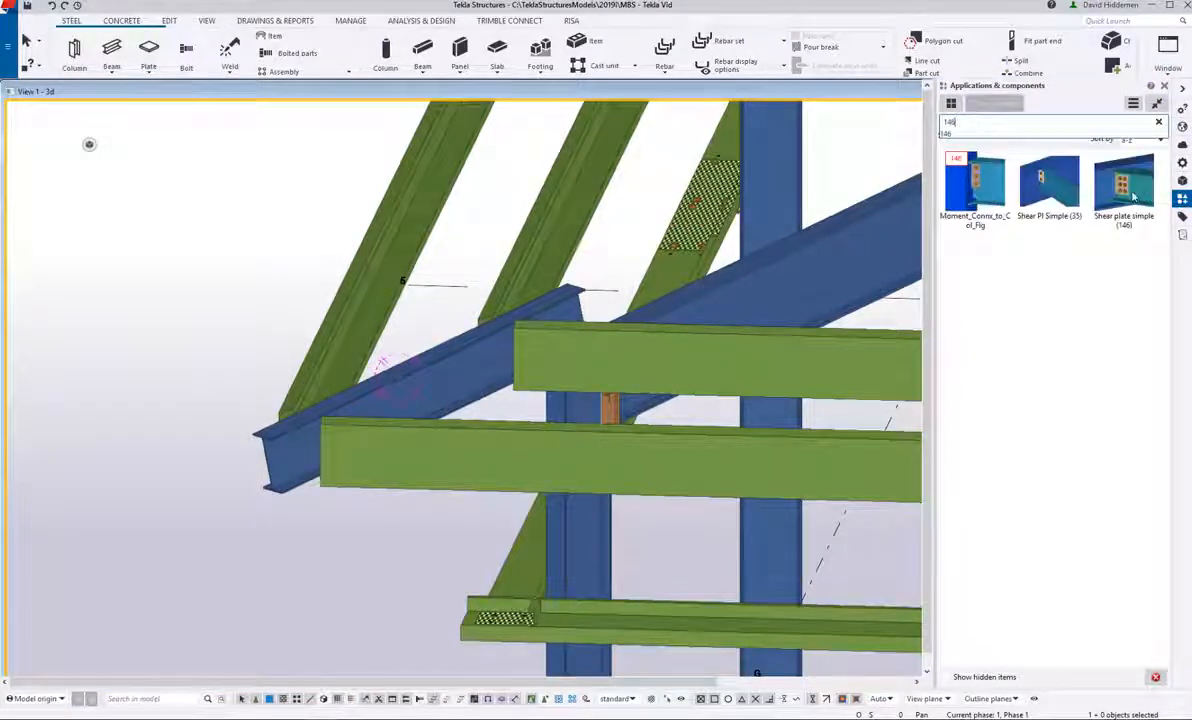
left_click(1133, 197)
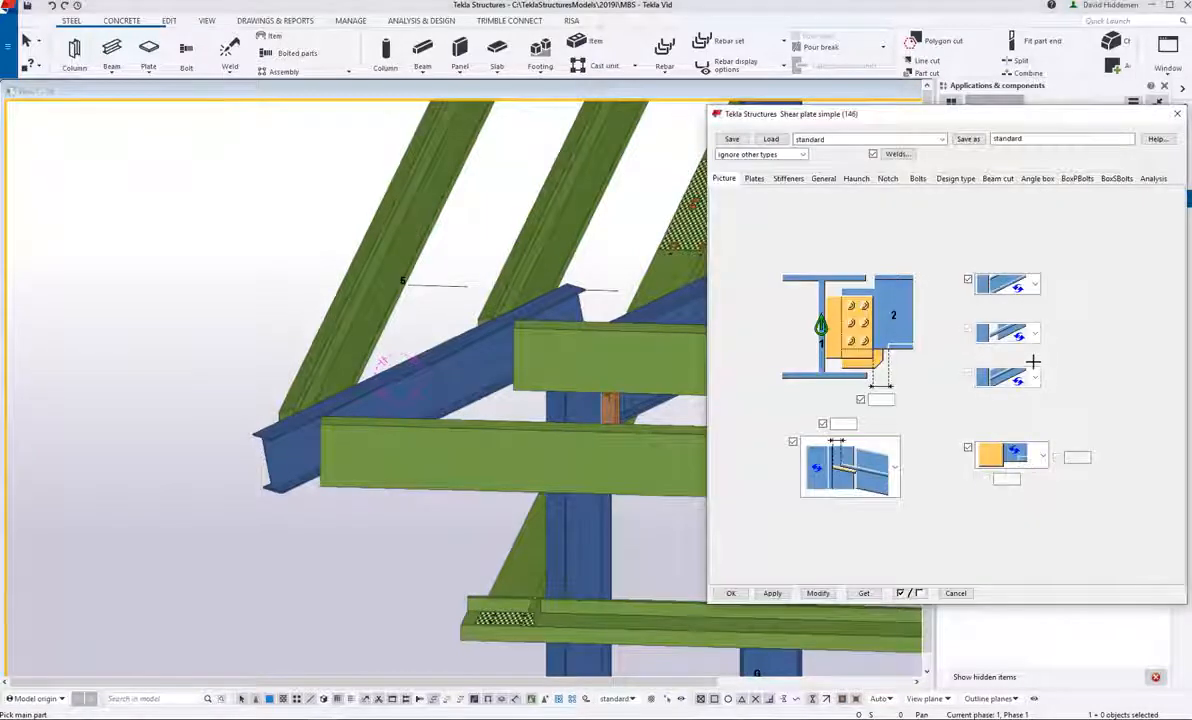
Step: Load the saved +EaveConnx settings into Shear plate simple (146) and accept them
left_click(754, 180)
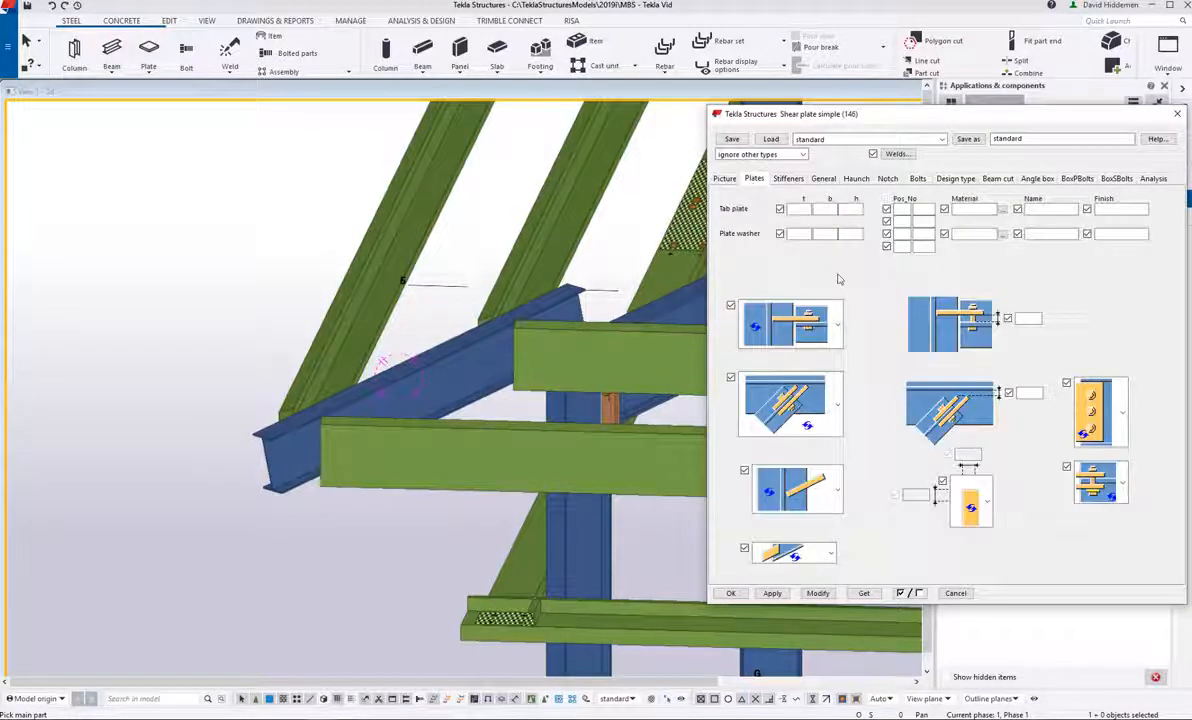
left_click(917, 178)
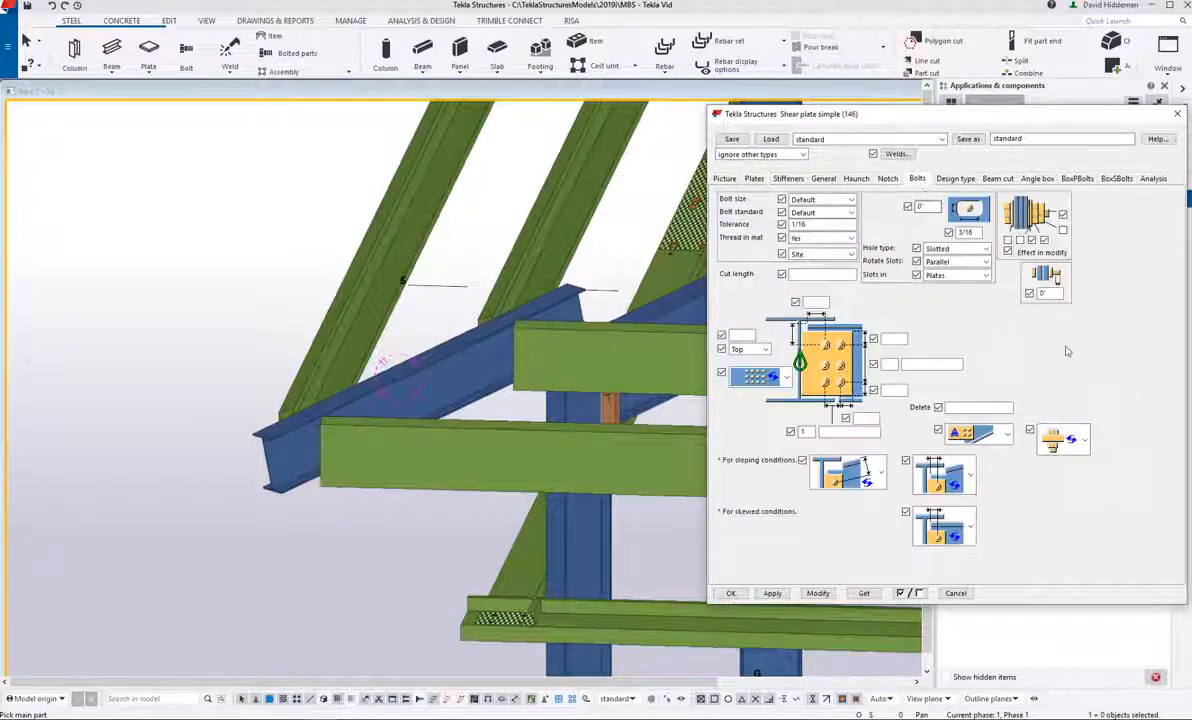
left_click(728, 180)
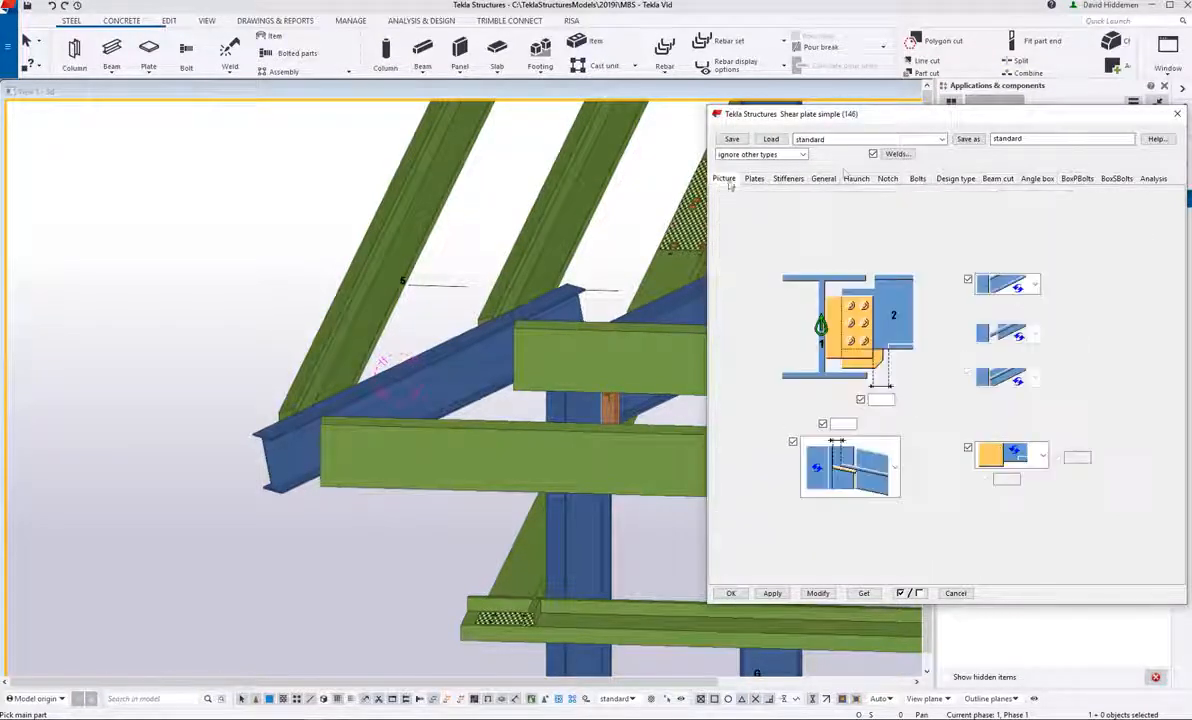
left_click(835, 139)
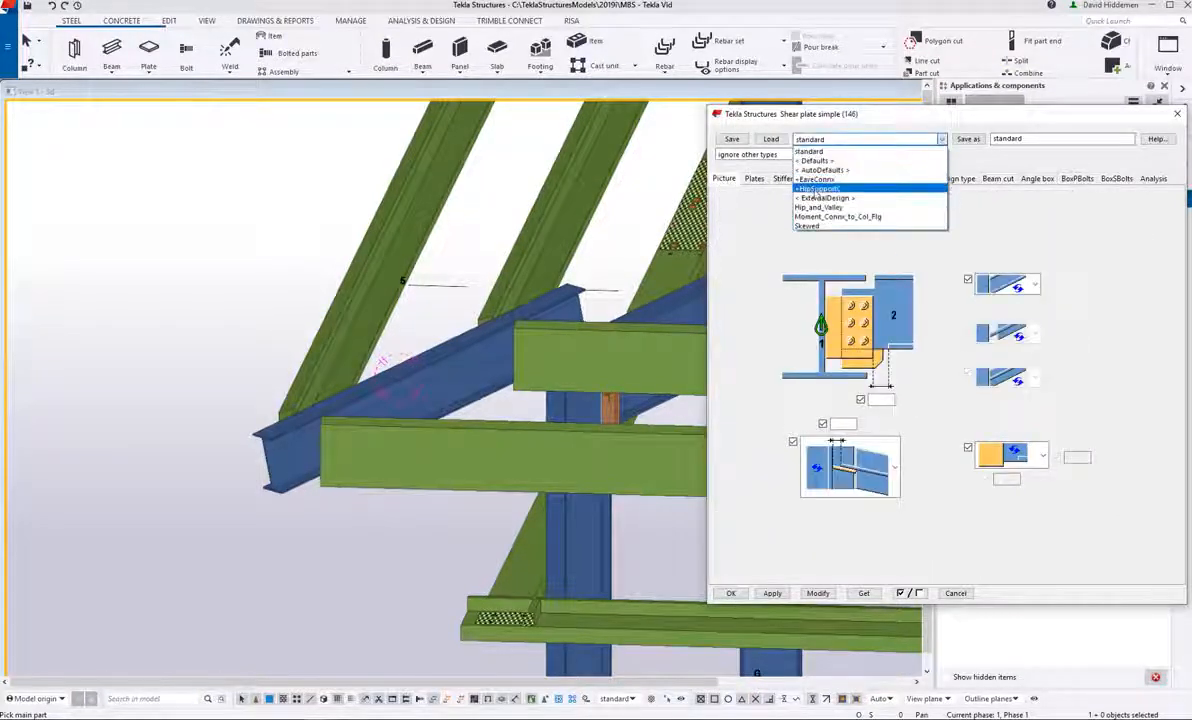
left_click(813, 179)
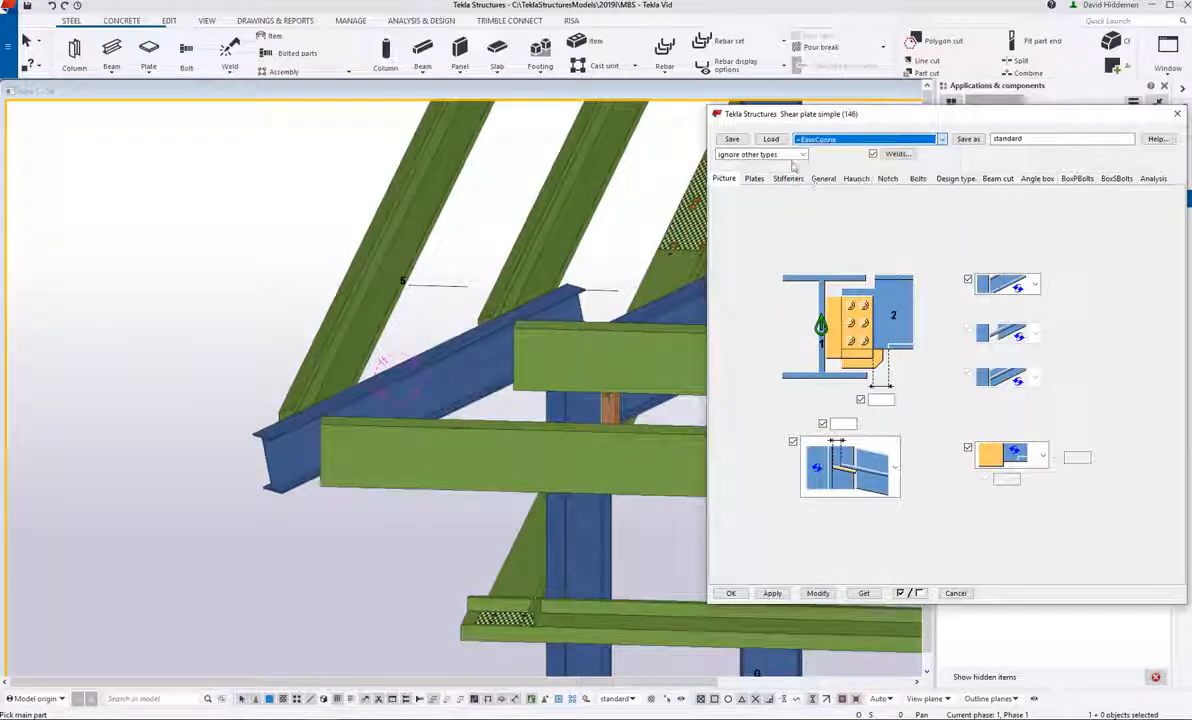
left_click(771, 139)
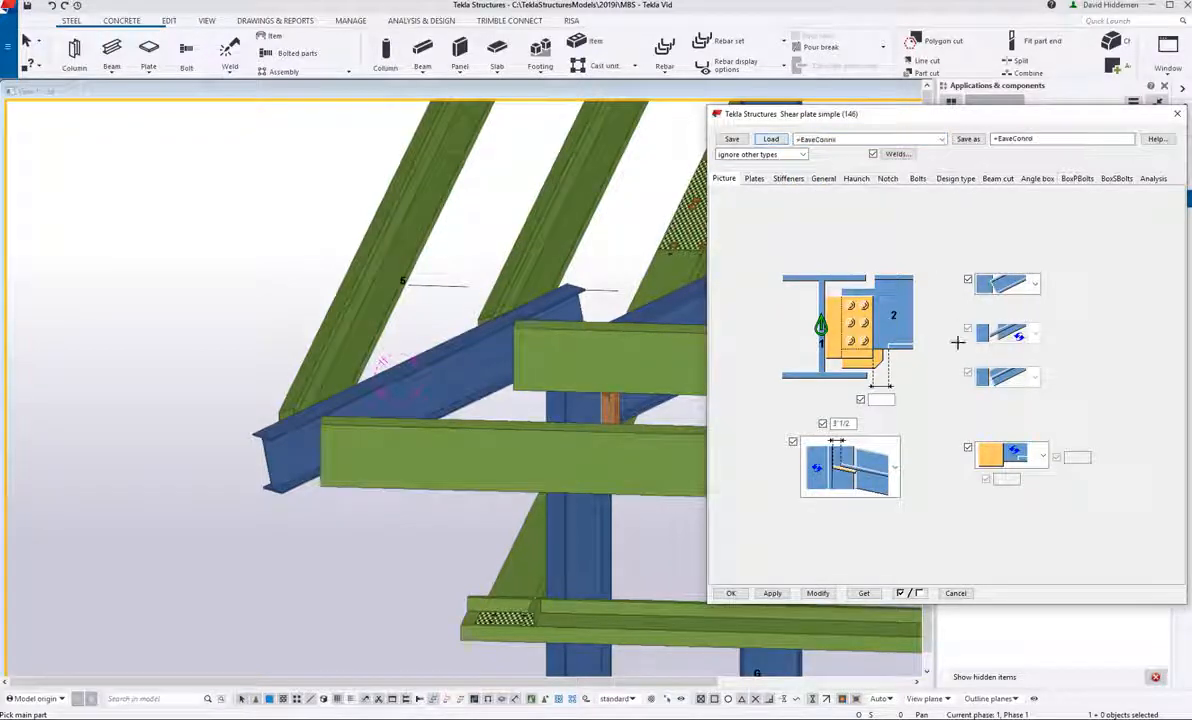
left_click(742, 596)
Step: Apply the shear plate connection between the diagonal corner frame and the two eave members on its near side
left_click(289, 481)
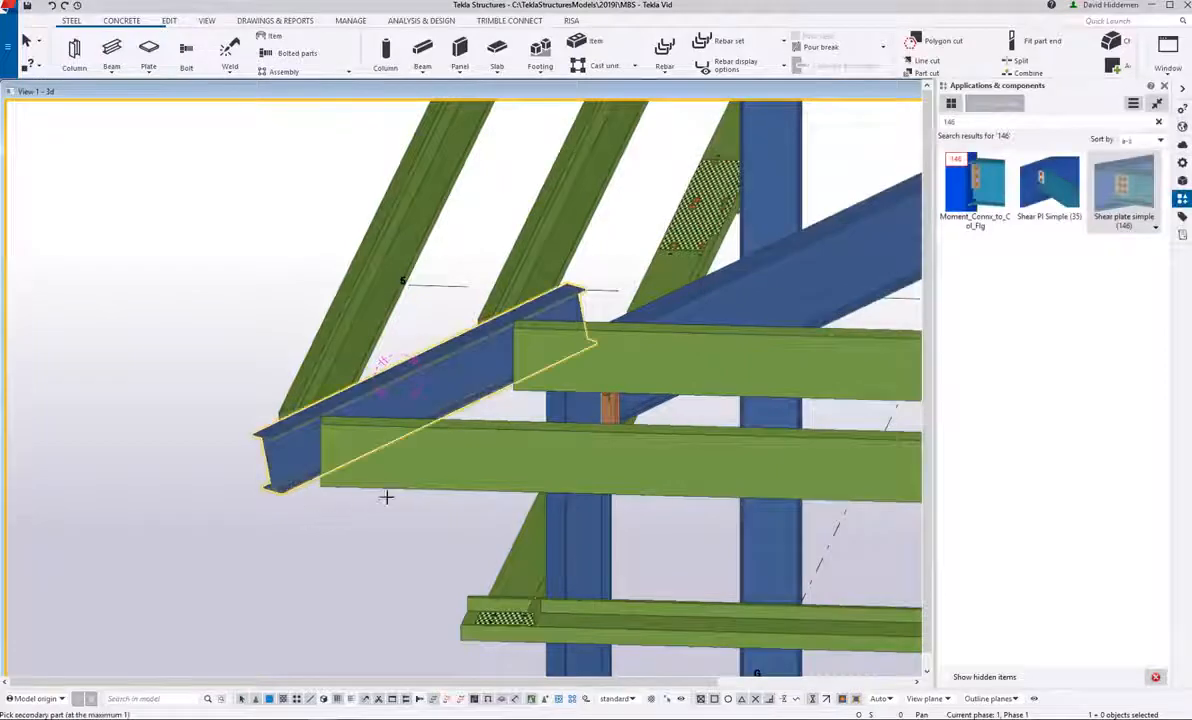
left_click(385, 487)
left_click(535, 387)
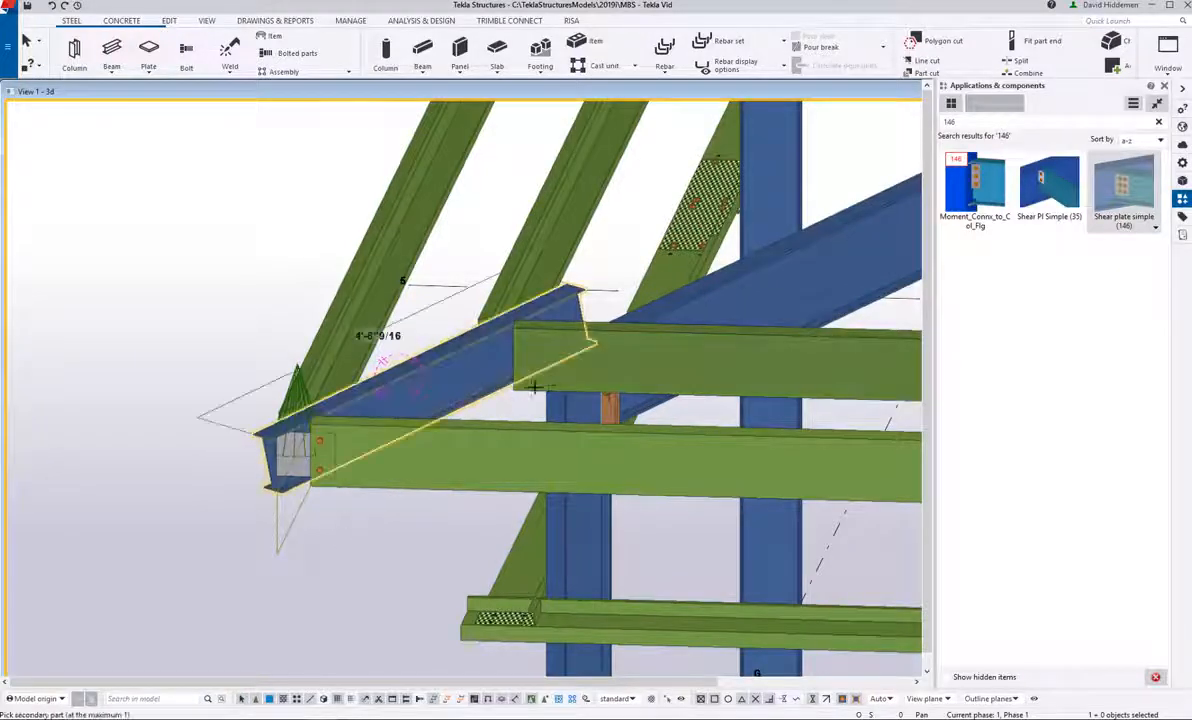
Step: Connect the two eave members on the far side of the diagonal frame with the same shear plate and redraw the view
left_click(416, 458)
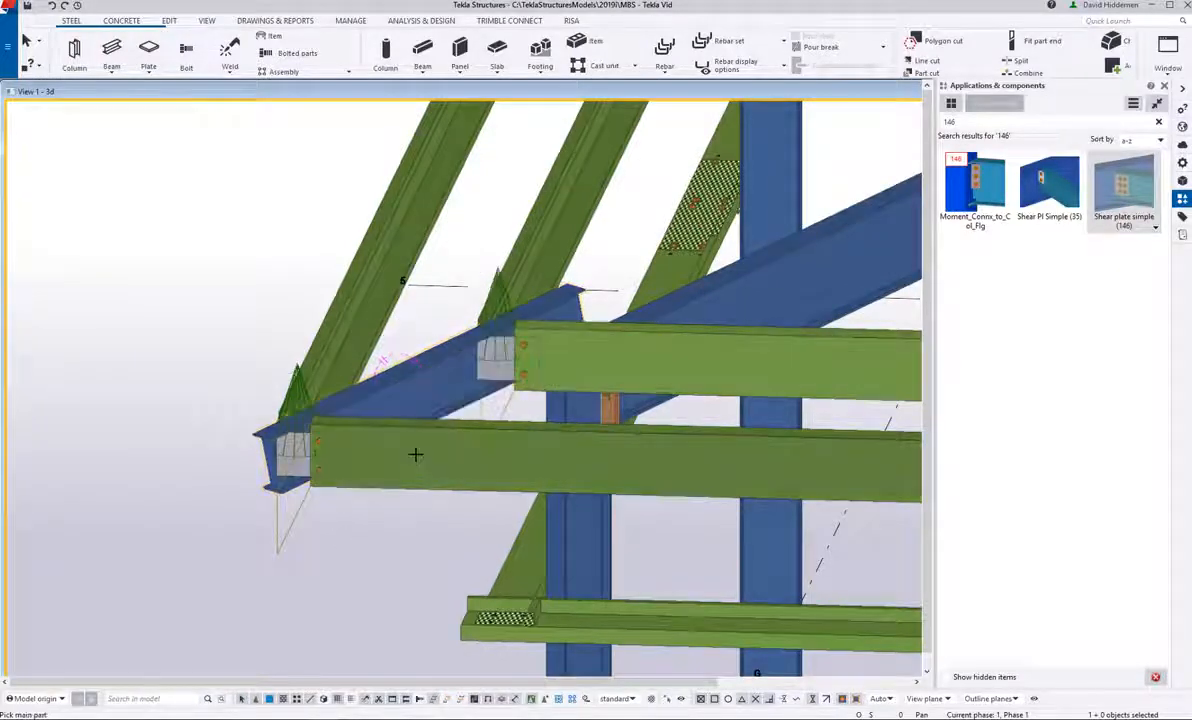
left_click(319, 365)
left_click(405, 387)
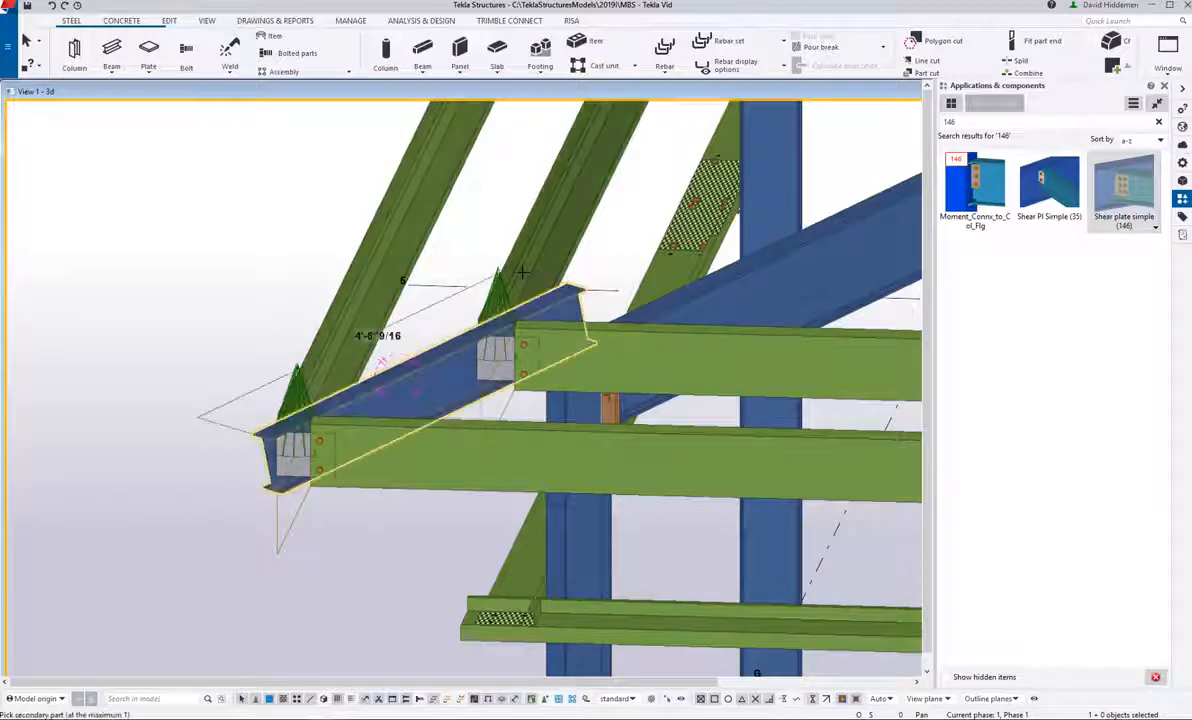
left_click(526, 265)
right_click(445, 267)
left_click(456, 276)
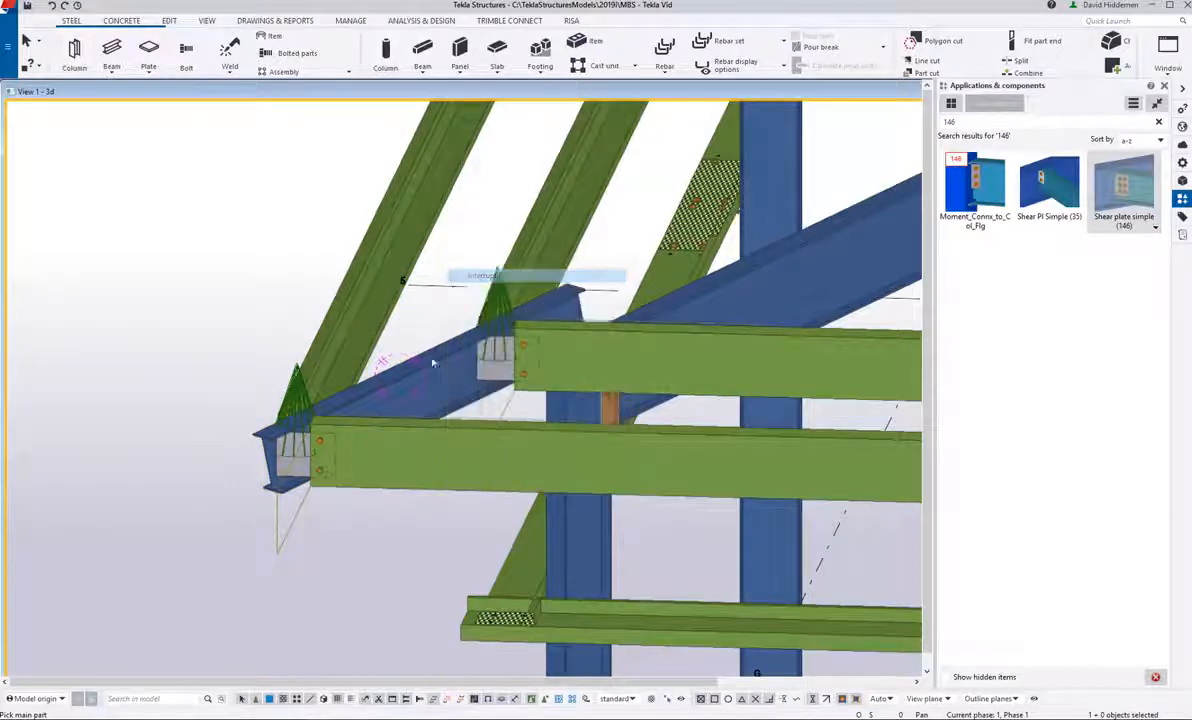
middle_click_drag(430, 385, 515, 368)
scroll(454, 354, "up", 3)
right_click(528, 281)
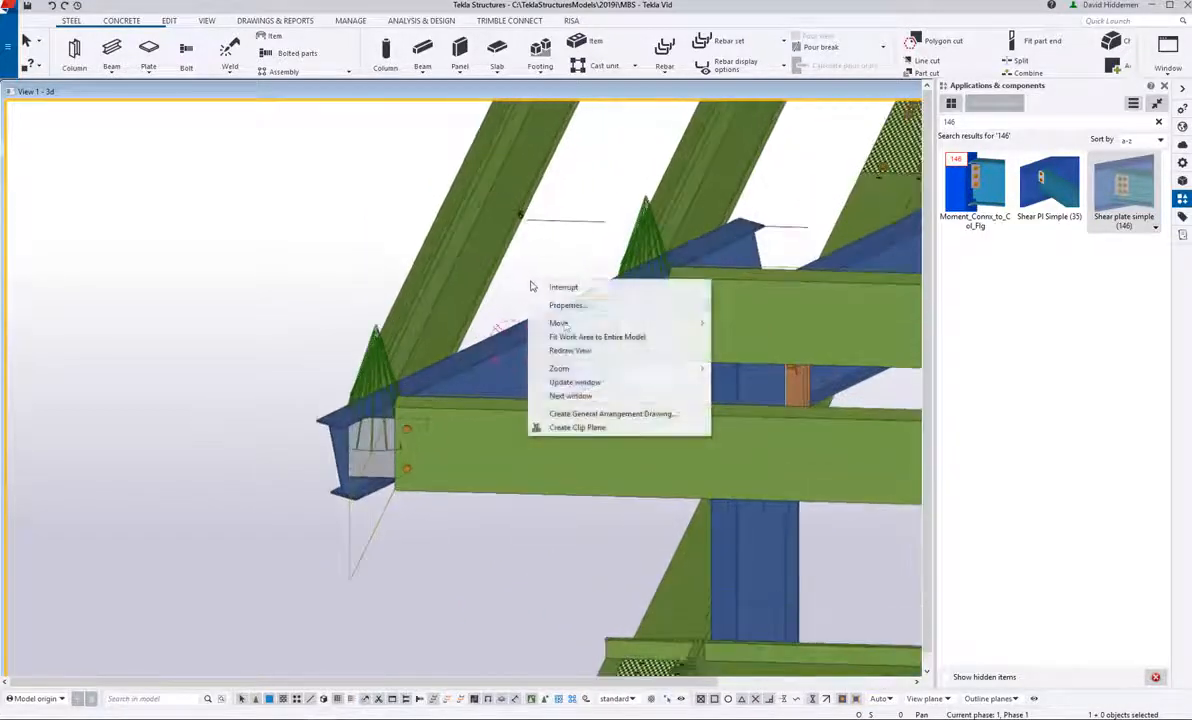
left_click(566, 352)
Step: Set the work plane on the diagonal rafter where it meets the inner column, using the Work plane tool
mouse_move(479, 383)
middle_mouse_down("ctrl")
mouse_move(570, 371)
mouse_move(591, 292)
mouse_move(492, 377)
mouse_move(498, 391)
middle_mouse_up("ctrl")
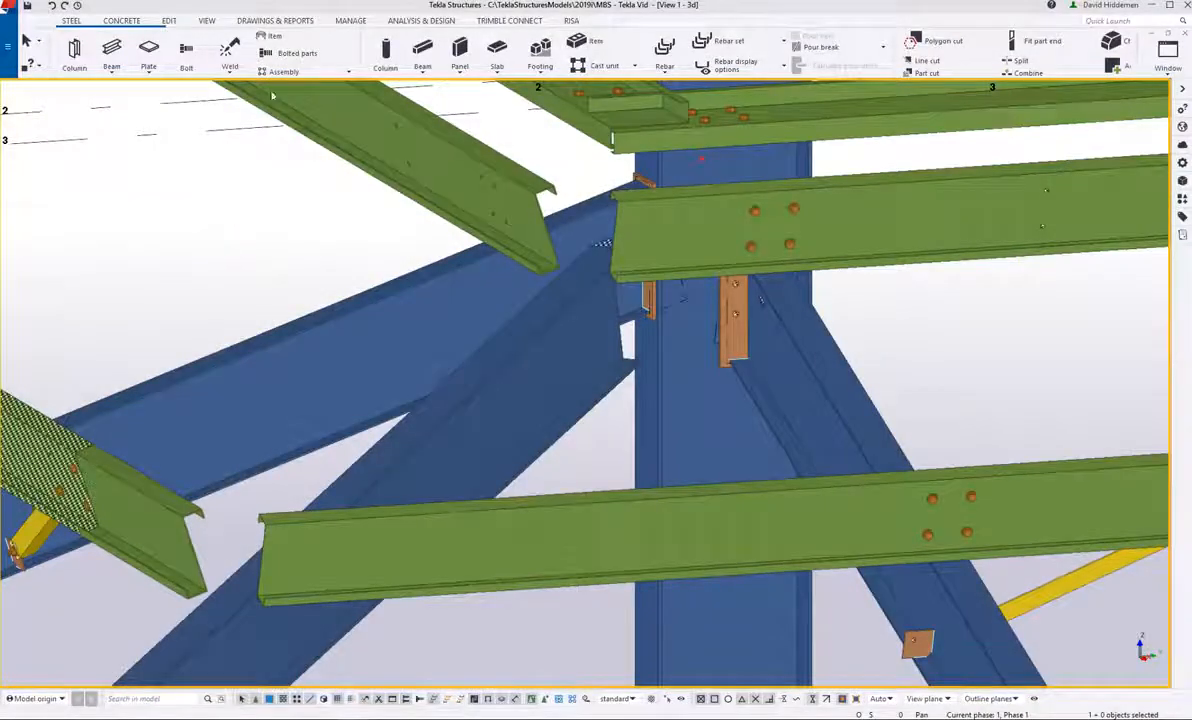
left_click(206, 20)
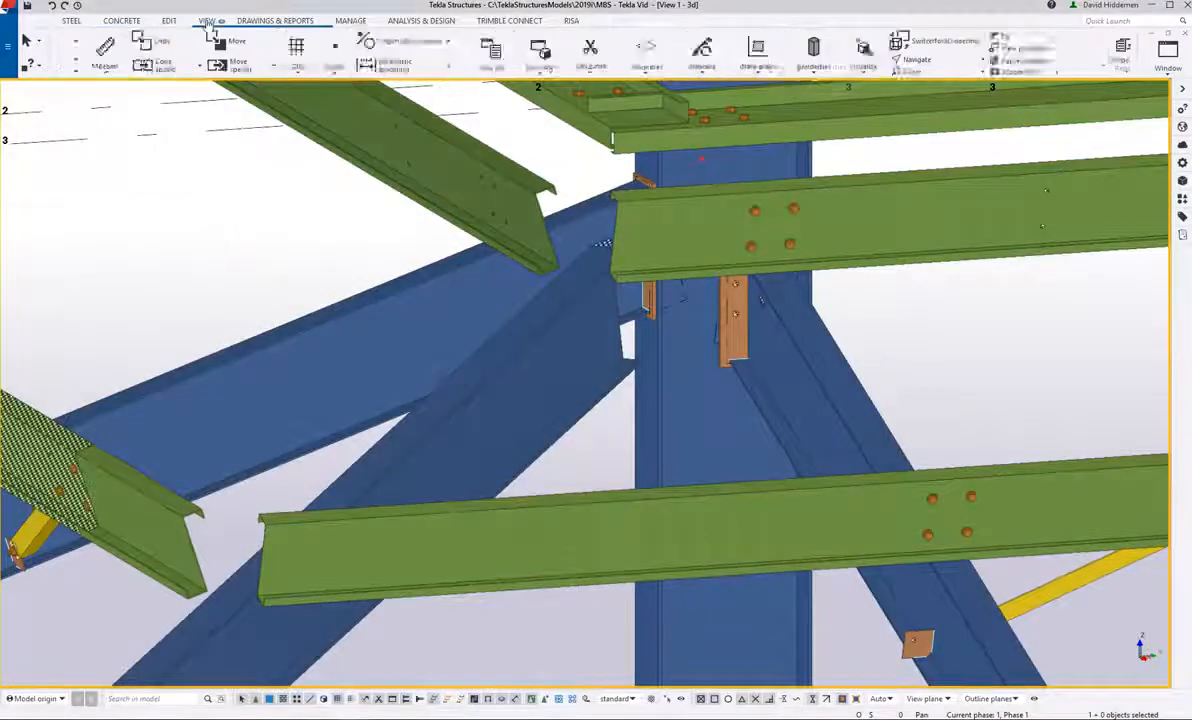
left_click(347, 58)
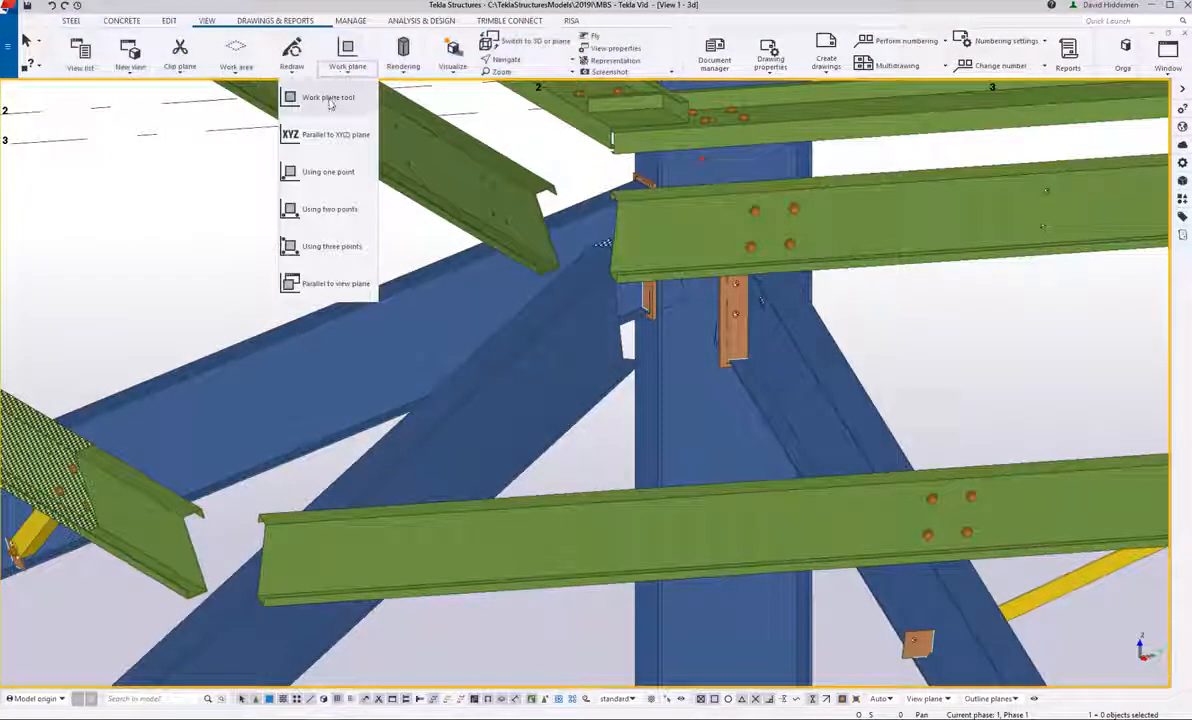
left_click(292, 97)
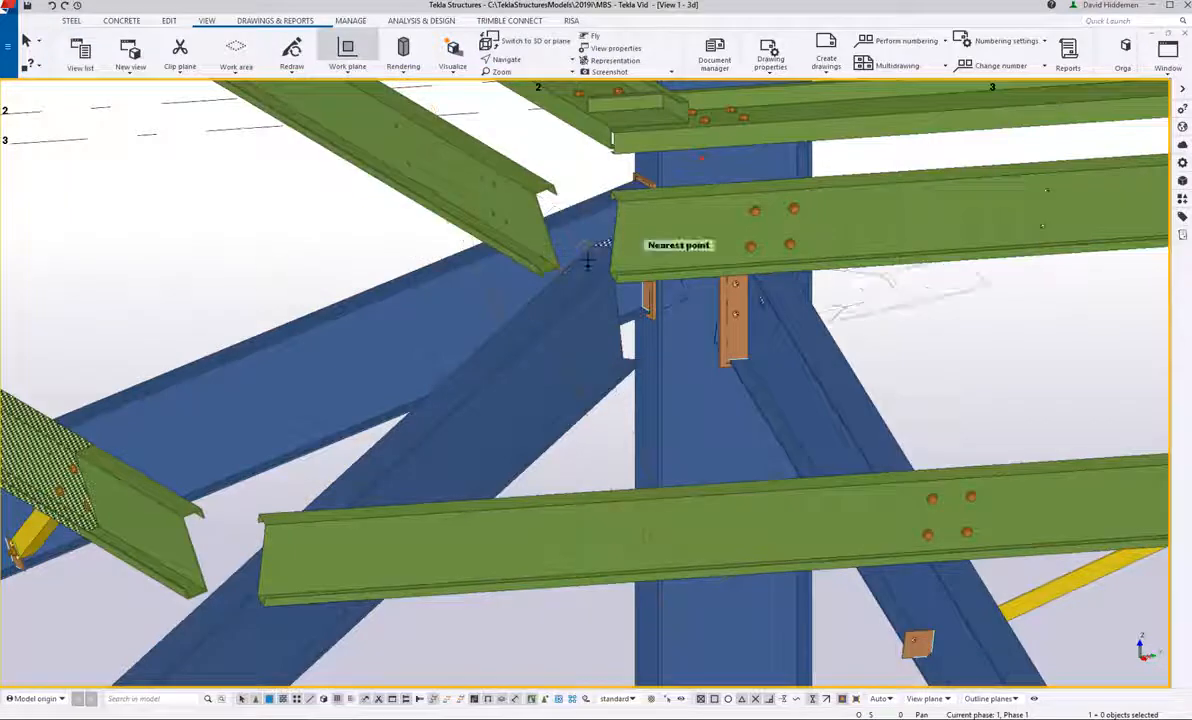
right_click(305, 232)
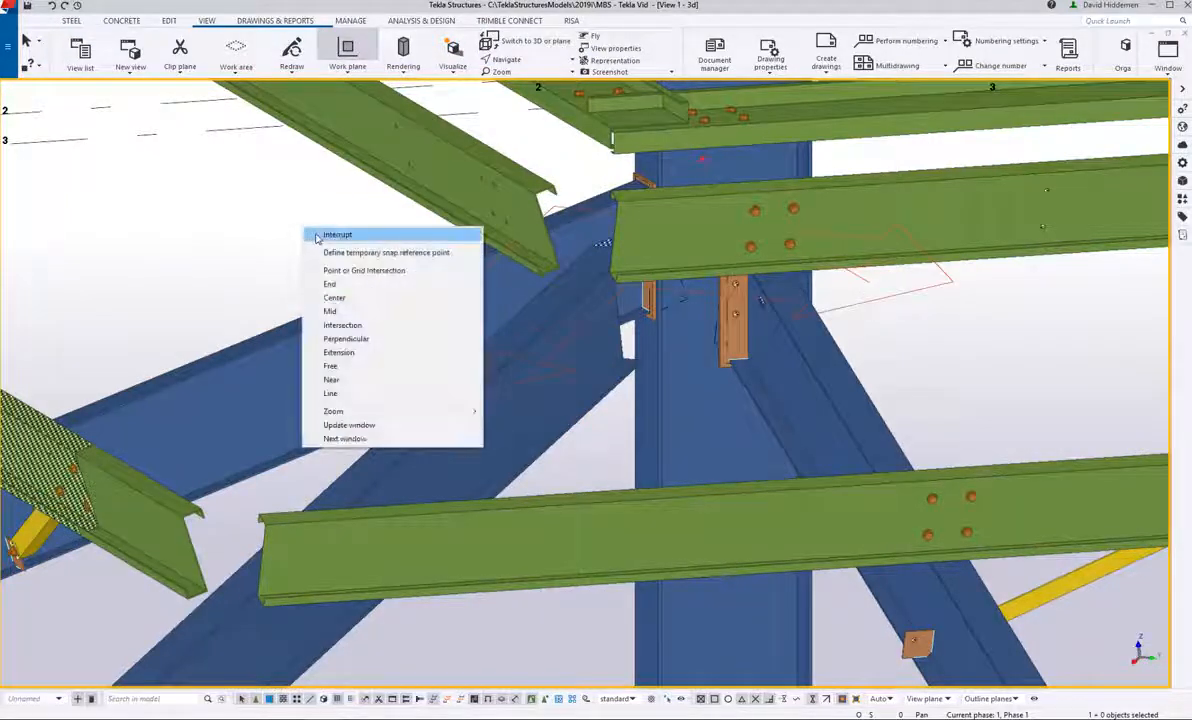
left_click(312, 233)
Step: Start a steel beam with the saved Channel properties, profile C8X11.5
left_click(70, 21)
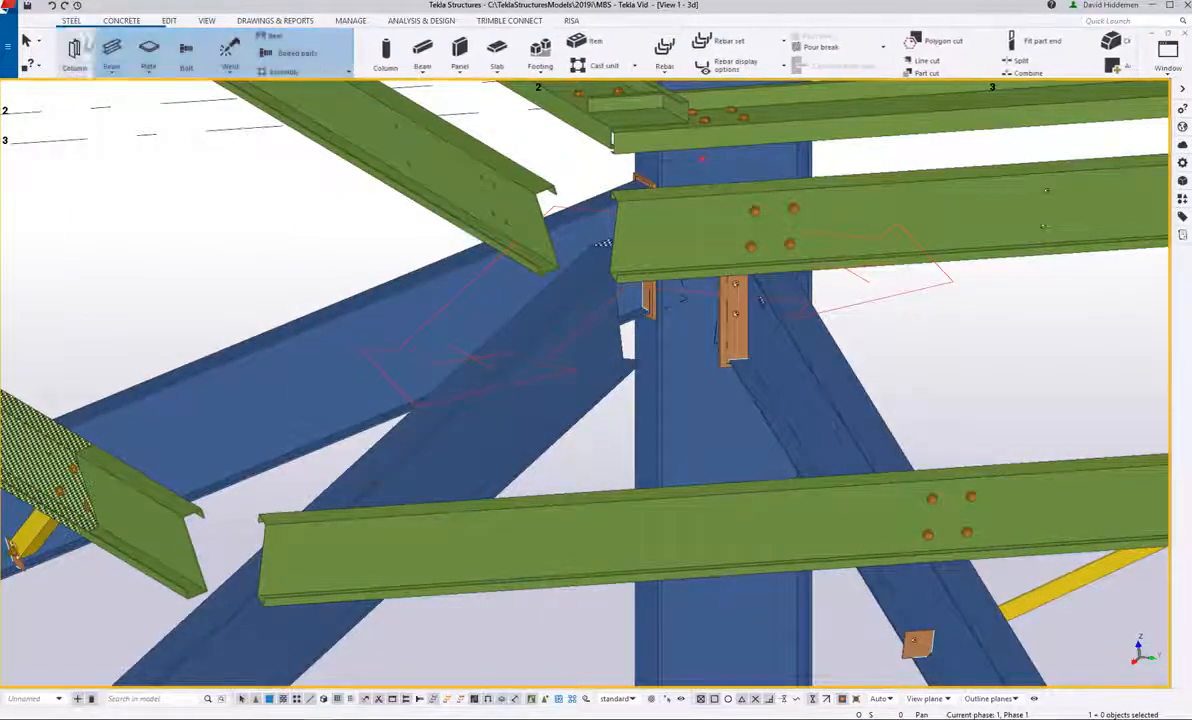
left_click(111, 52)
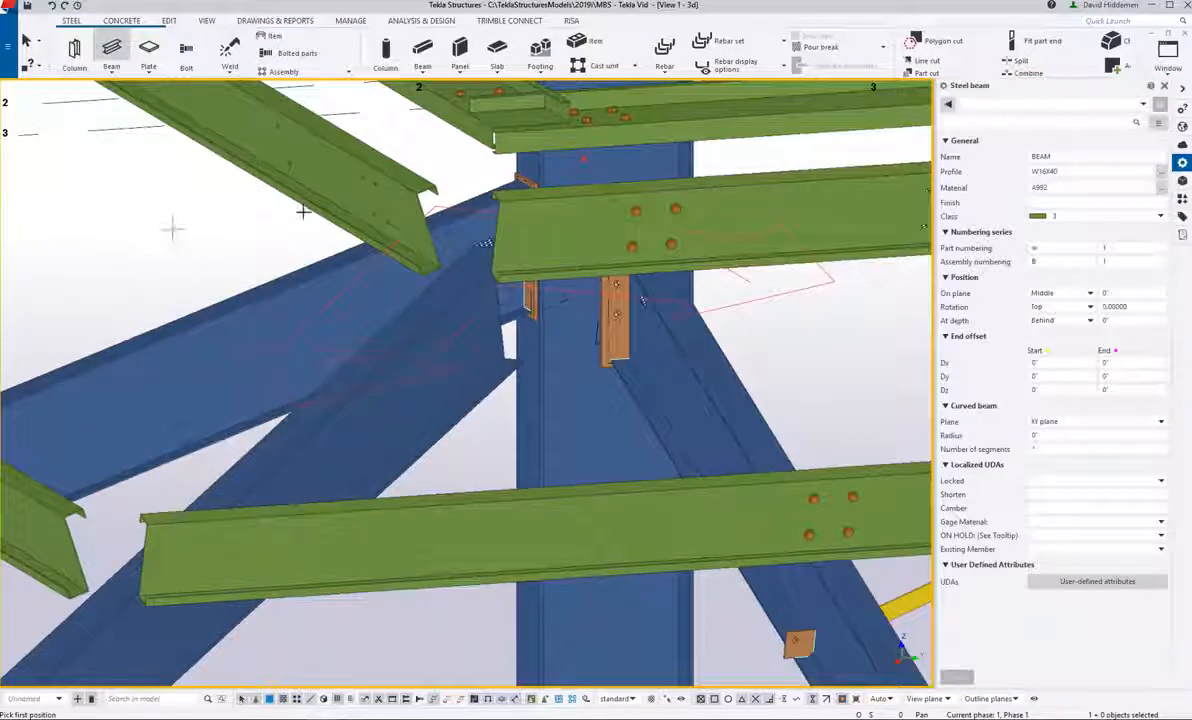
left_click(1066, 106)
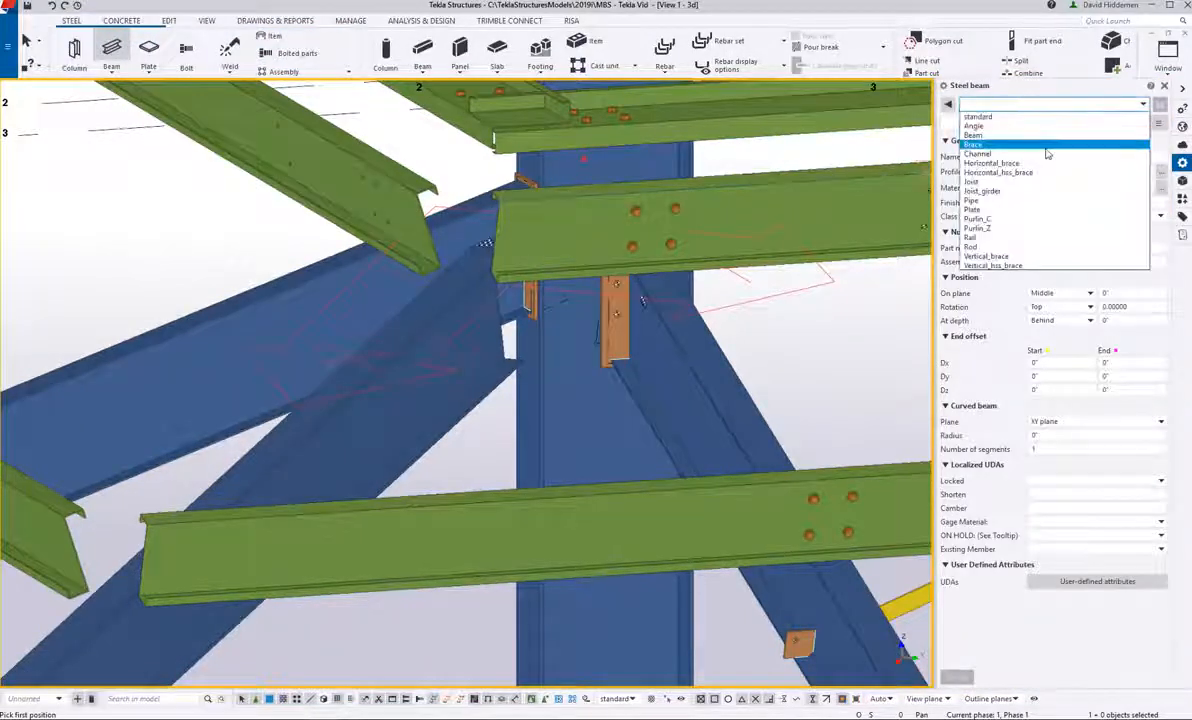
left_click(1046, 154)
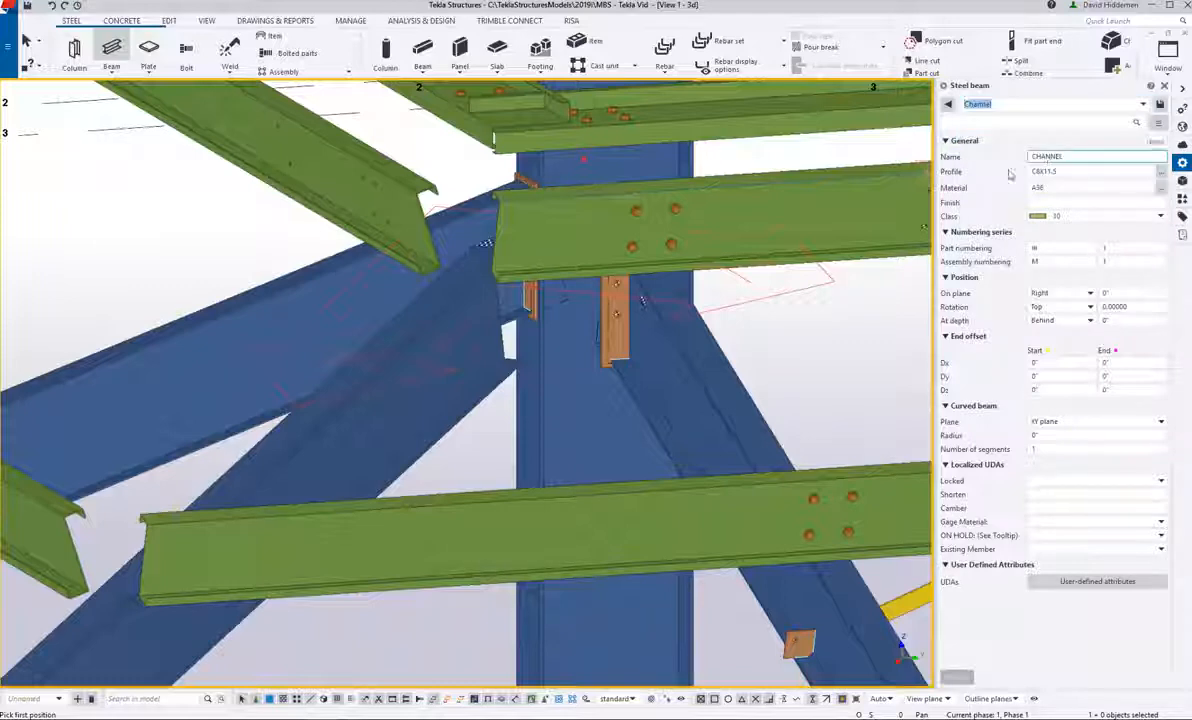
Step: Place the channel beneath the diagonal rafter, spanning between the two adjacent rafters 2'-6" from the column work point along each
left_click(695, 224)
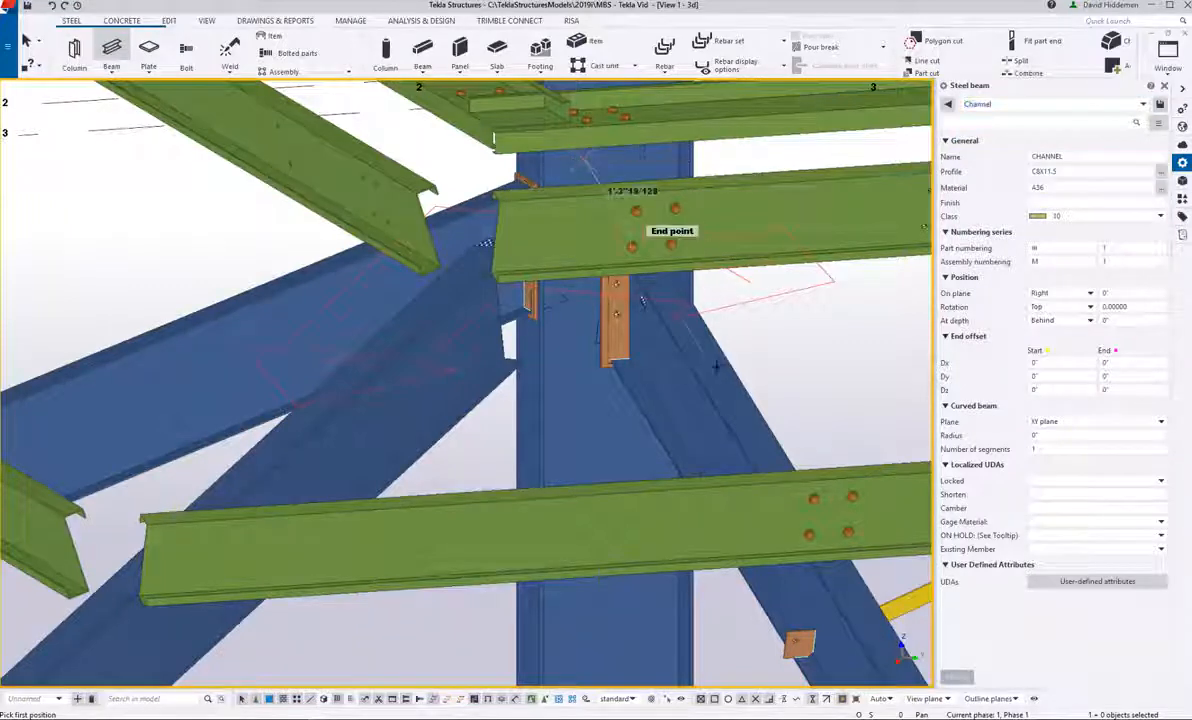
type("2")
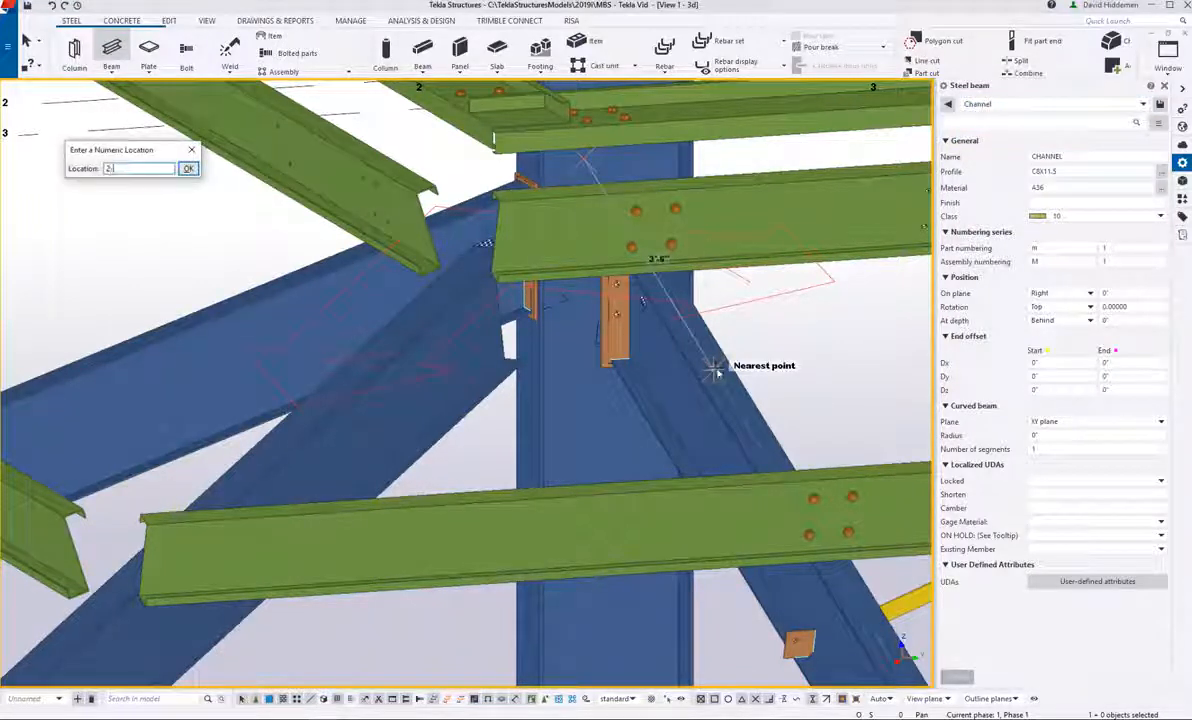
key("Return")
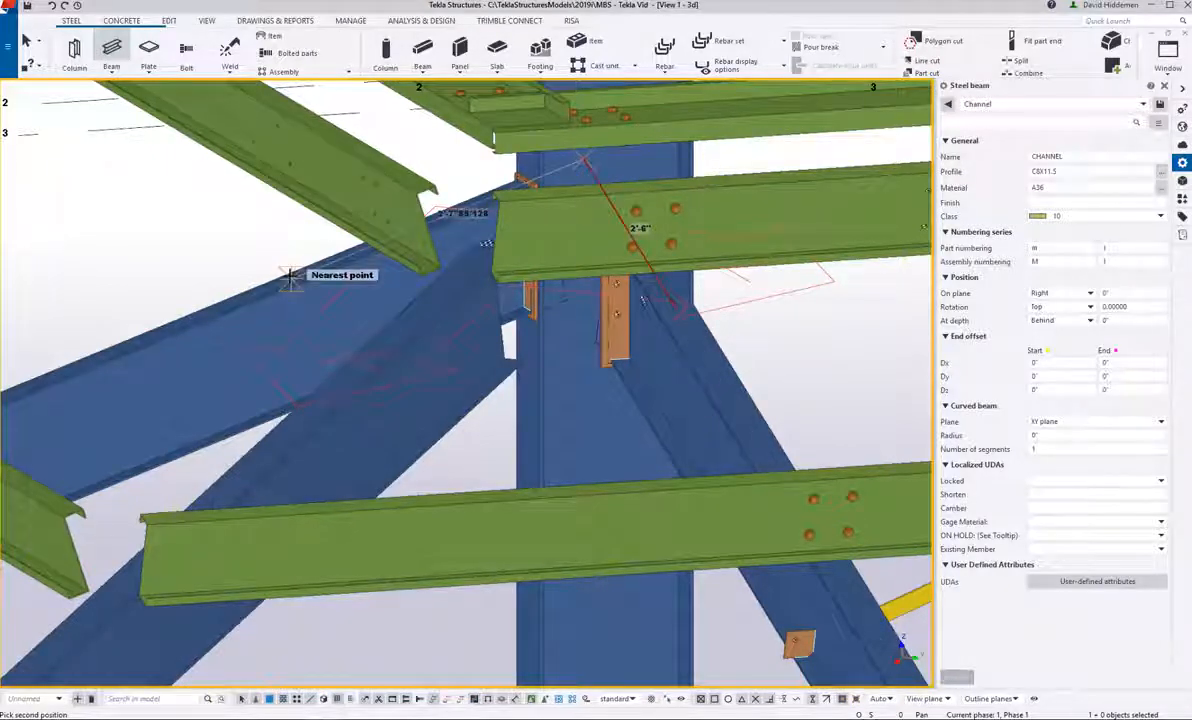
type("2'-6")
key("Return")
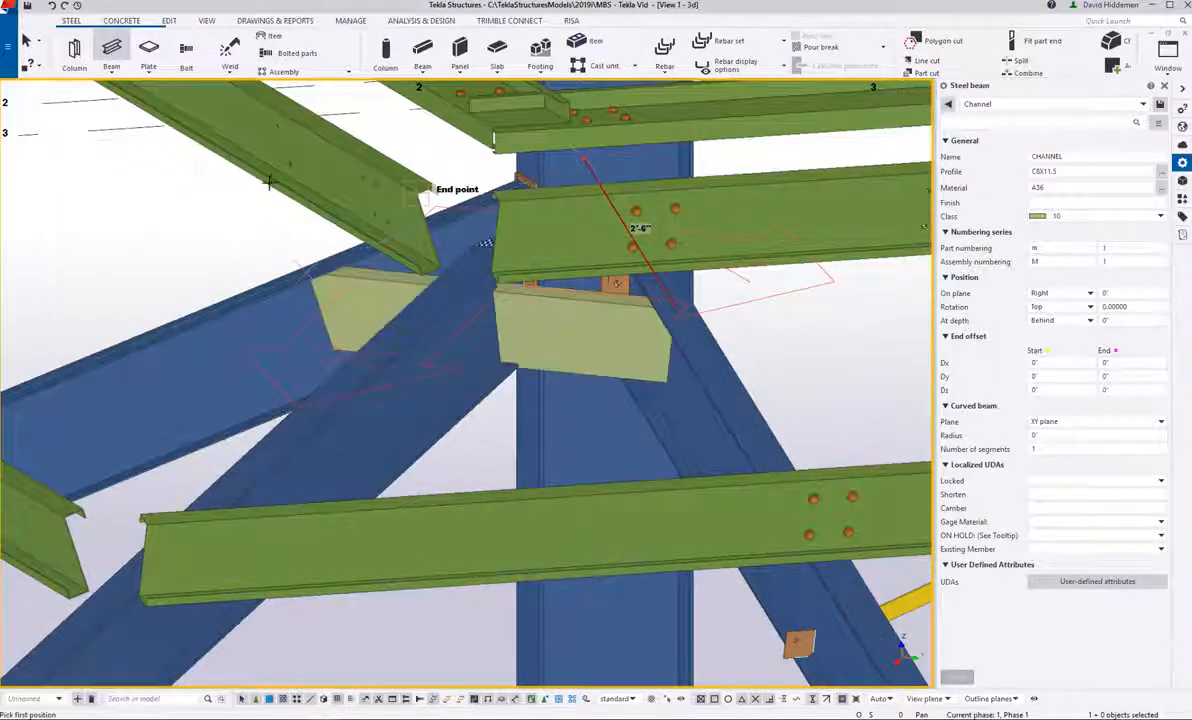
key("Escape")
Step: Find component 146 in the catalog and apply the saved +HipSupportC settings to Shear plate simple (146)
mouse_move(471, 299)
middle_mouse_down("ctrl")
mouse_move(458, 293)
mouse_move(420, 364)
mouse_move(447, 293)
mouse_move(461, 295)
middle_mouse_up("ctrl")
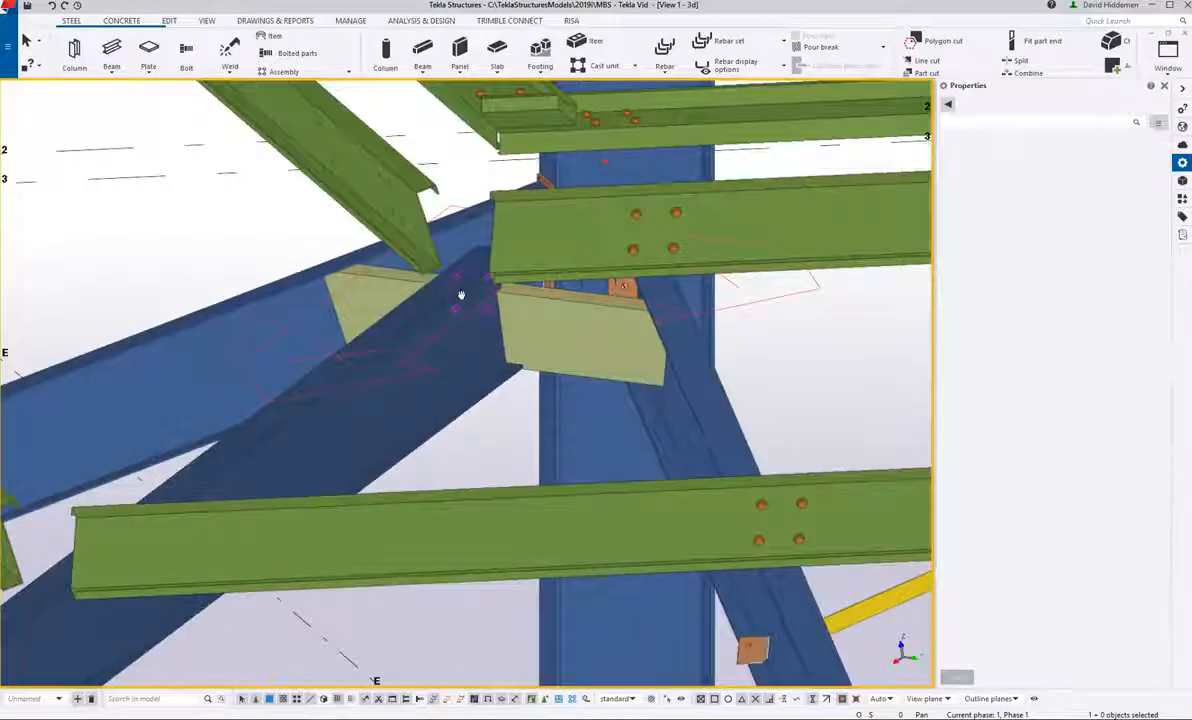
left_click(1183, 200)
left_click(1012, 122)
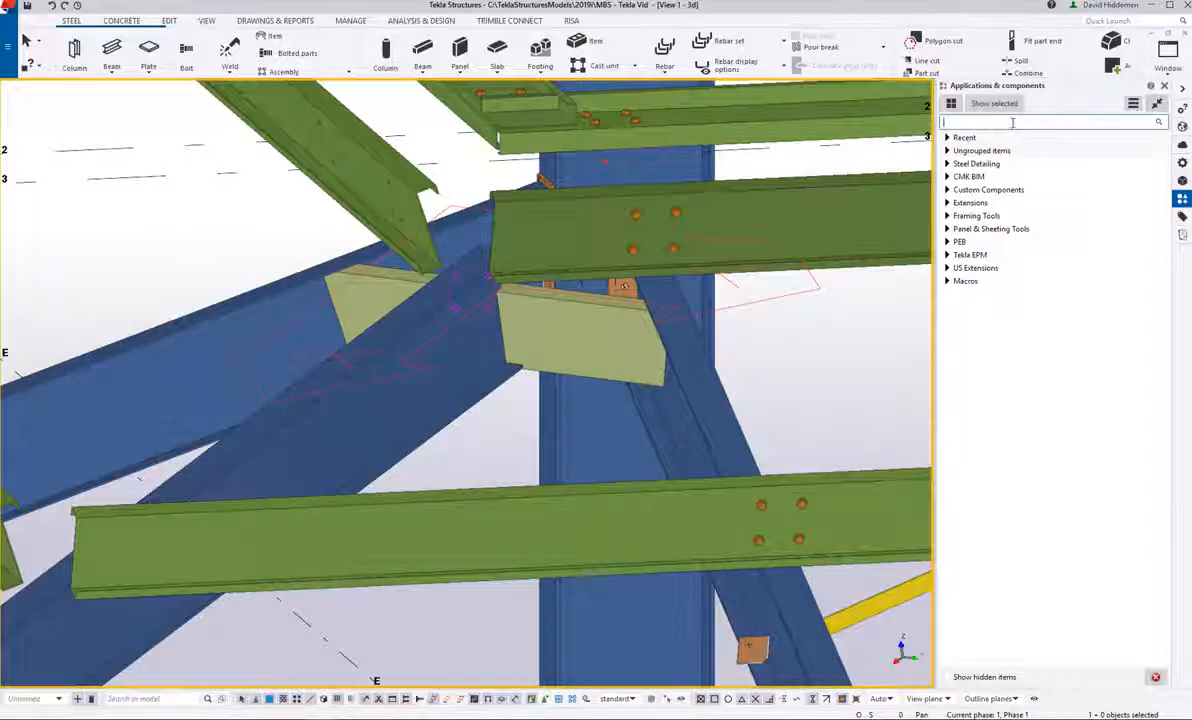
type("146")
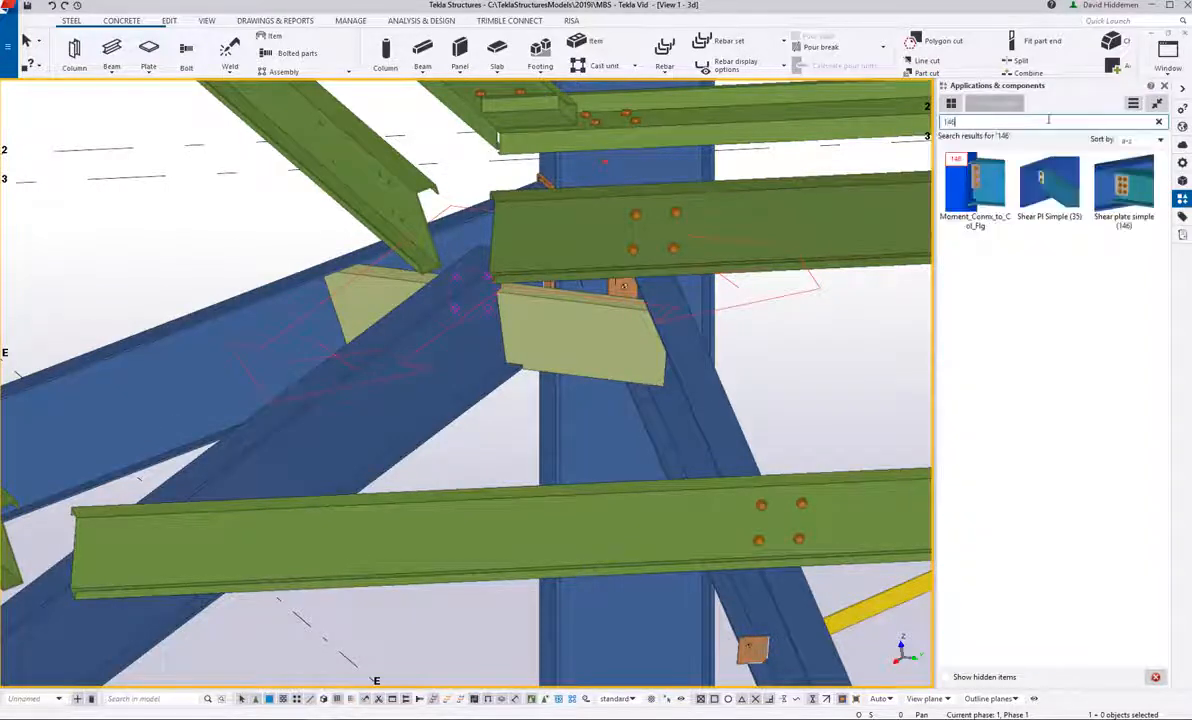
double_click(1124, 185)
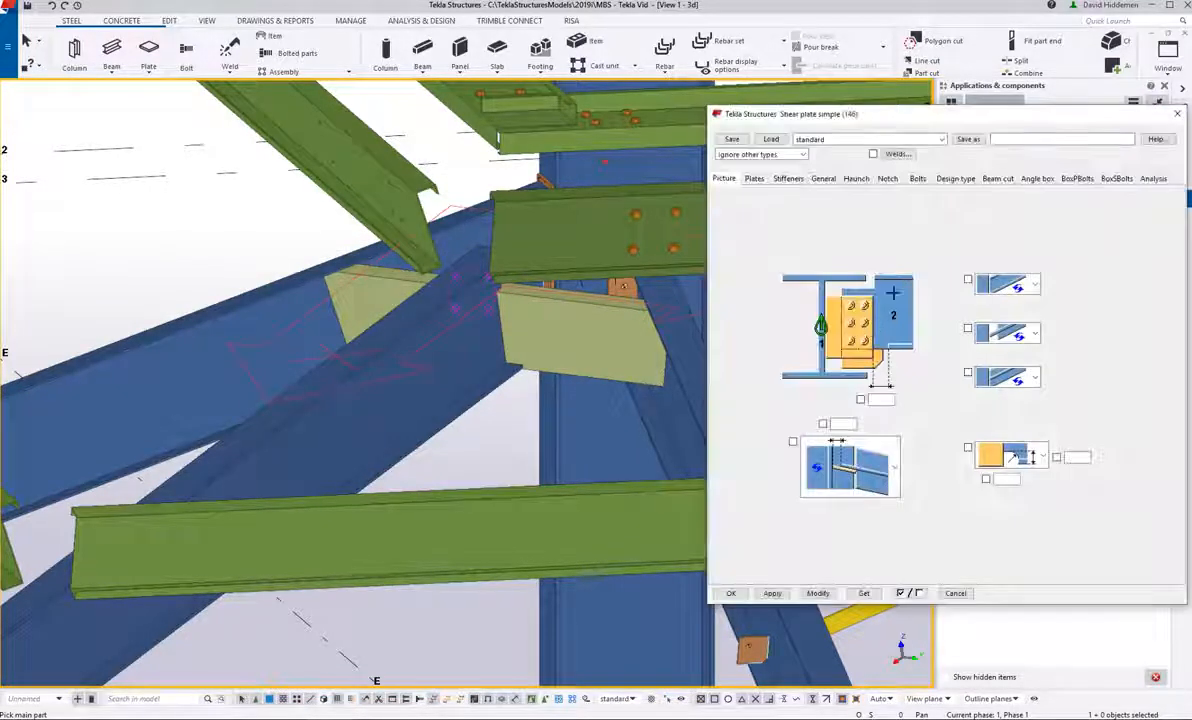
left_click(942, 140)
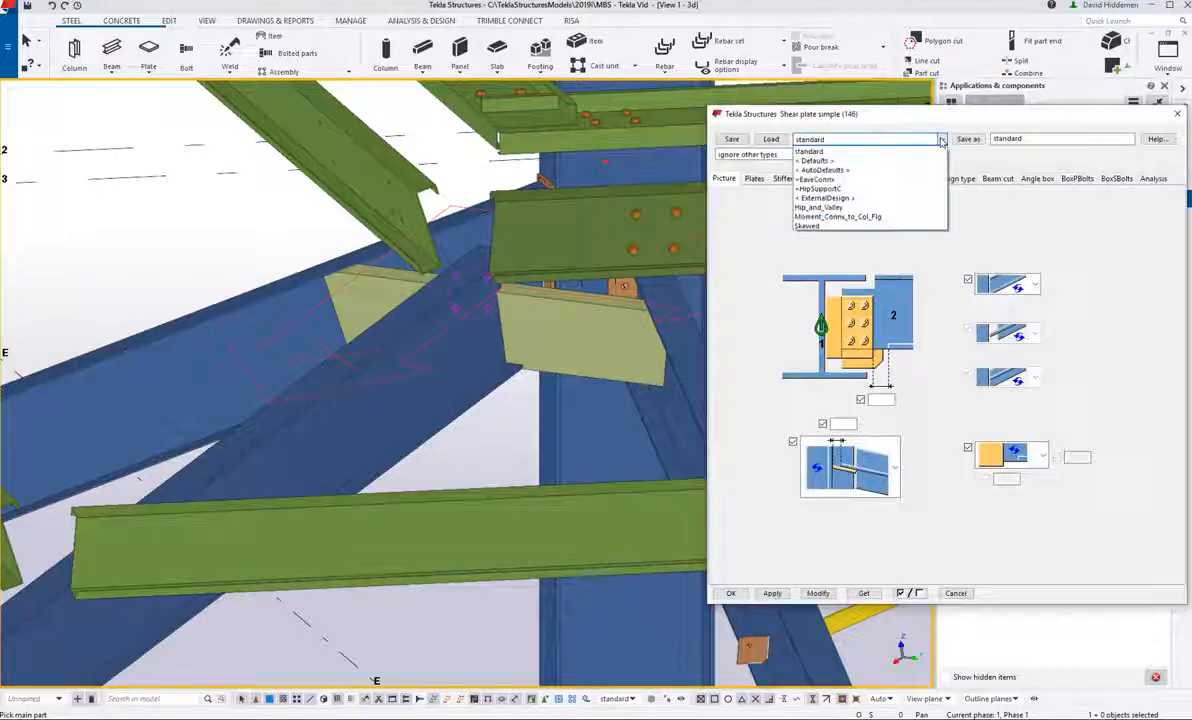
left_click(835, 188)
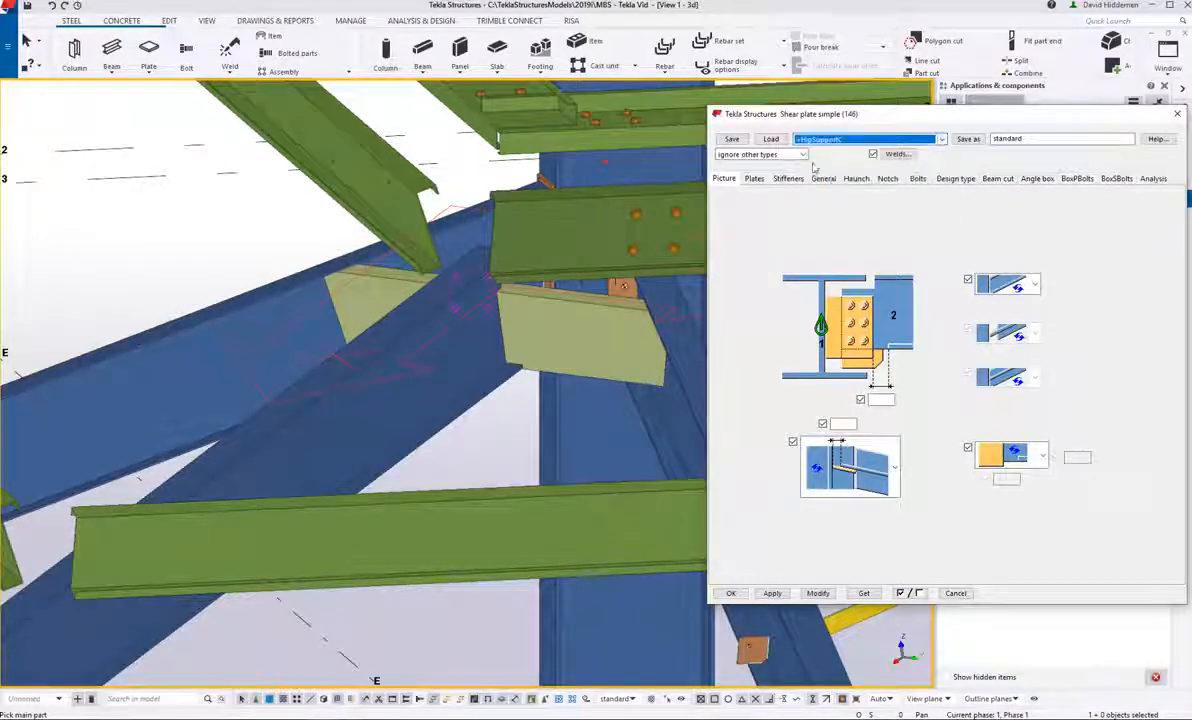
left_click(771, 597)
Step: Connect both ends of the supporting channel to the adjacent rafters with the shear plate
left_click(243, 333)
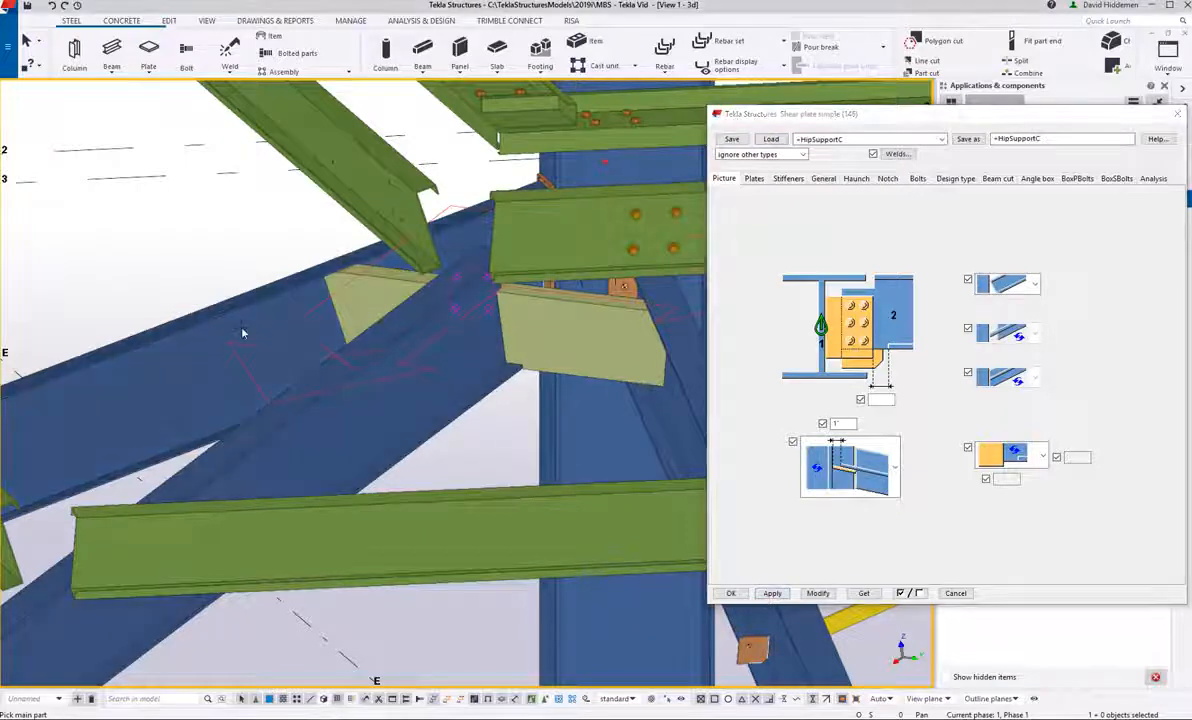
left_click(363, 303)
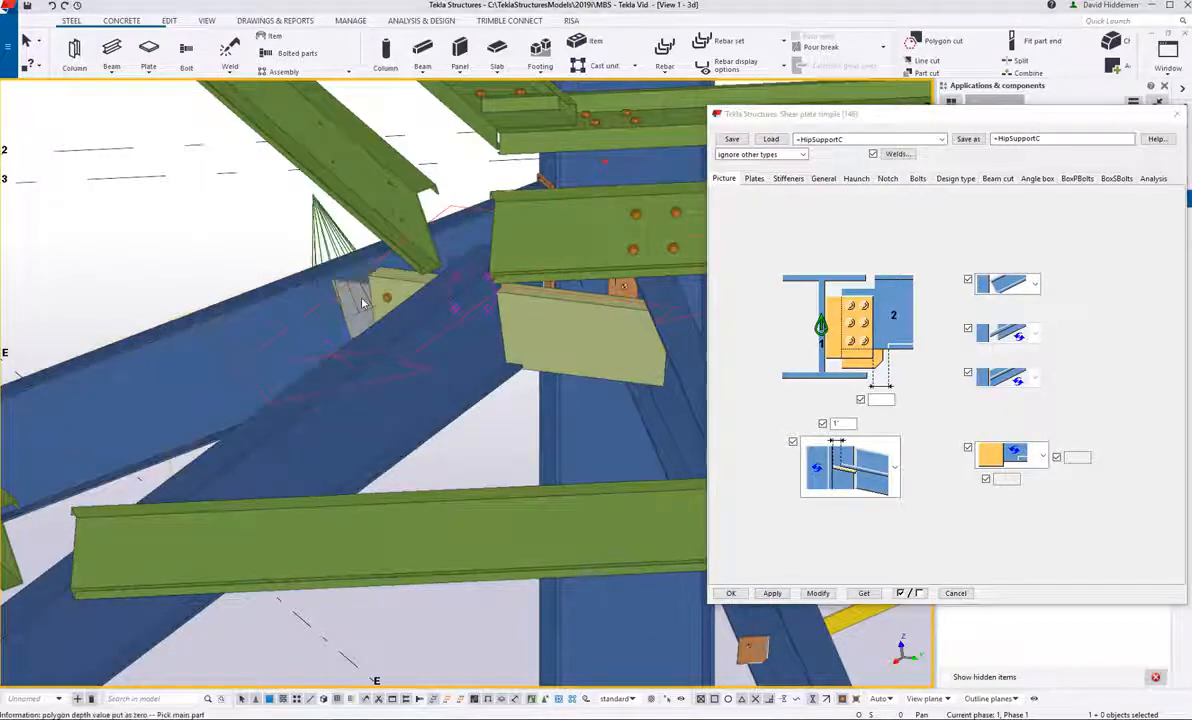
left_click(578, 349)
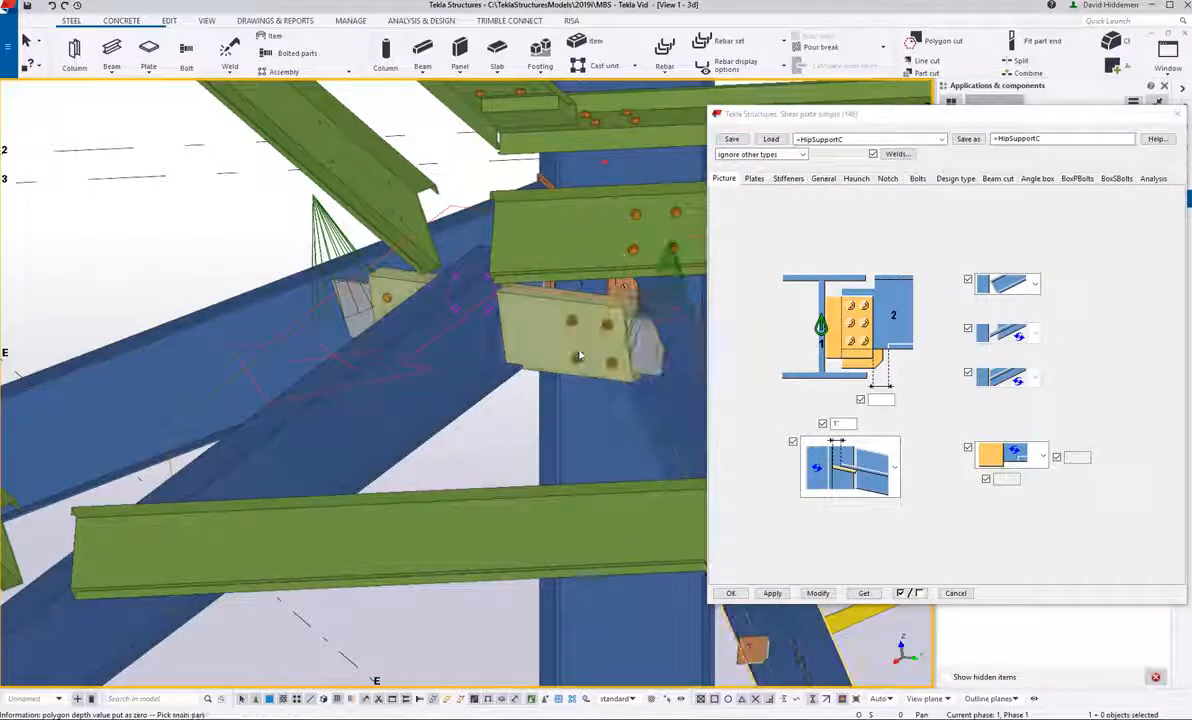
right_click(215, 192)
left_click(240, 196)
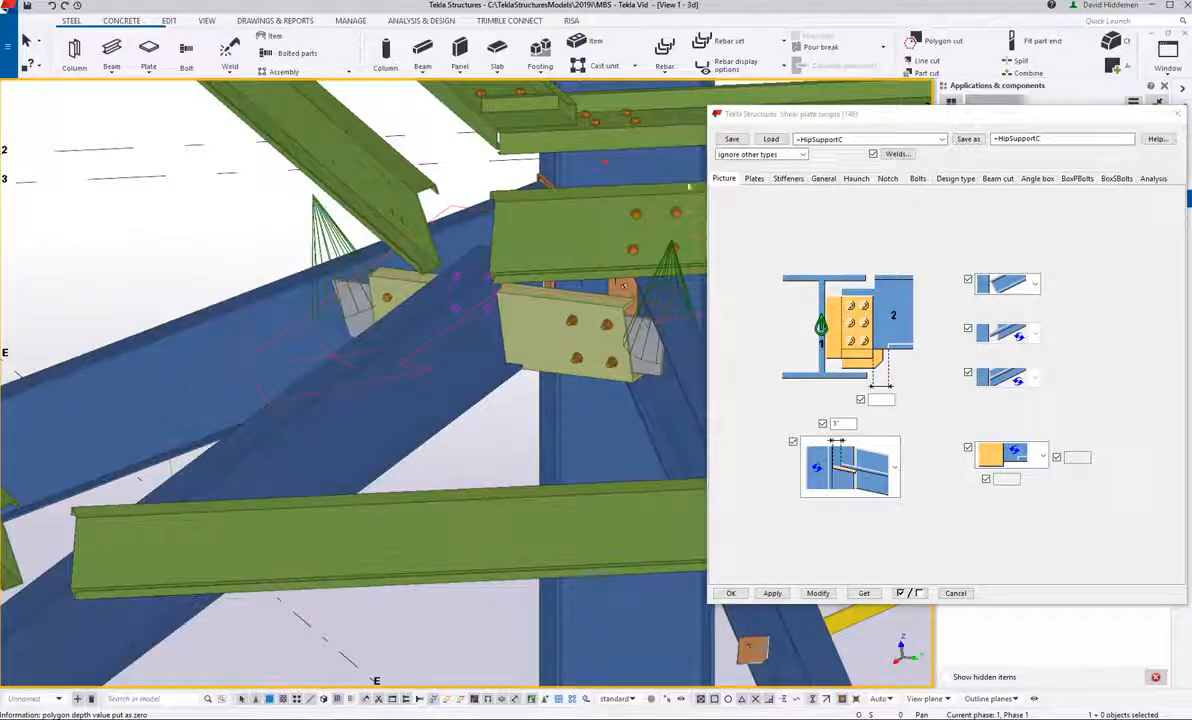
Step: Find component 144 in the catalog and apply the saved +Hip2Header settings to End plate (144)
left_click(1179, 116)
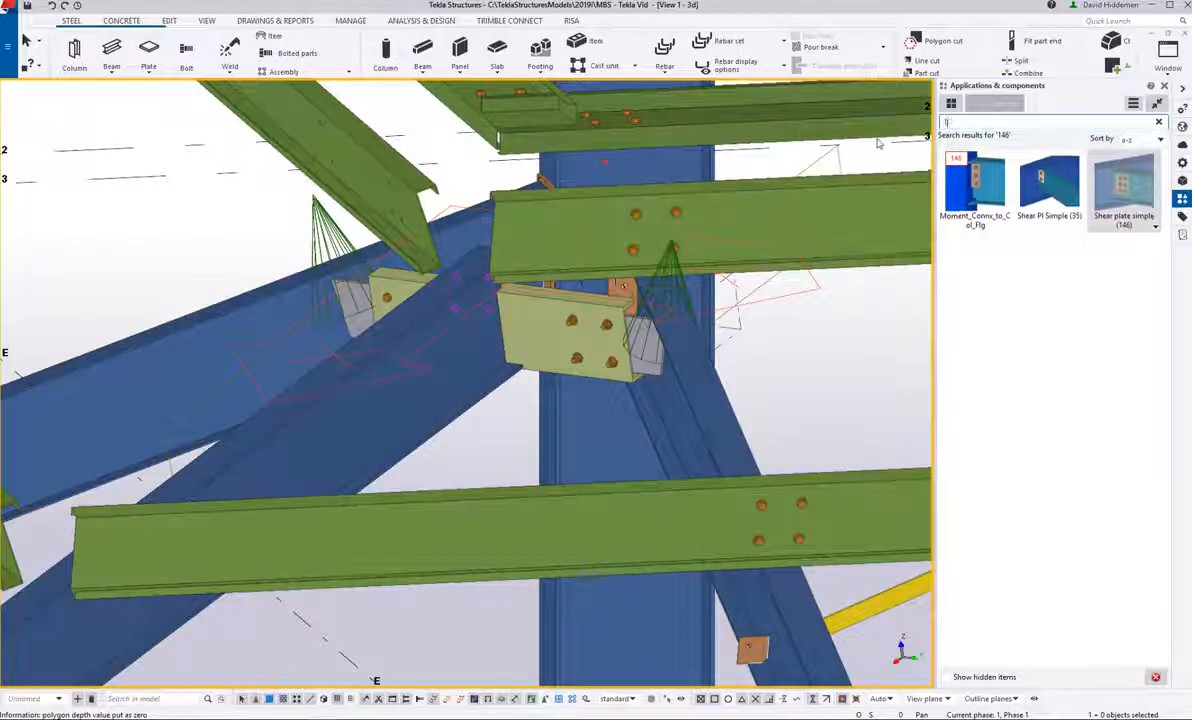
type("44")
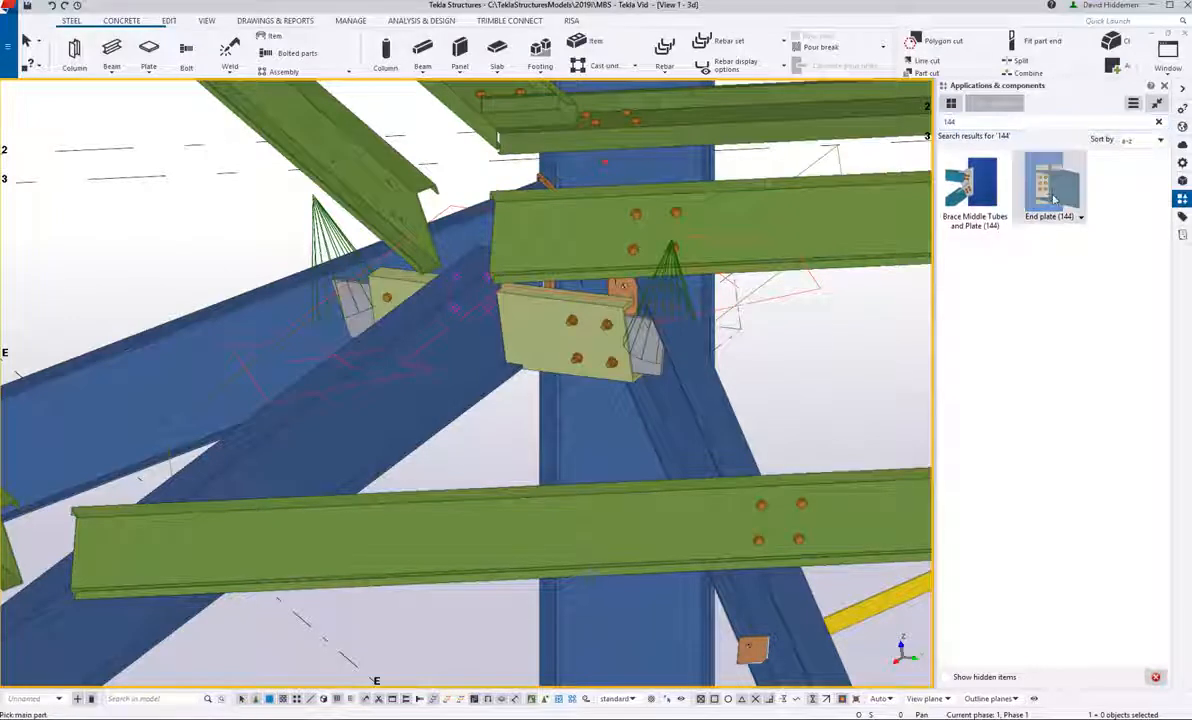
double_click(1053, 199)
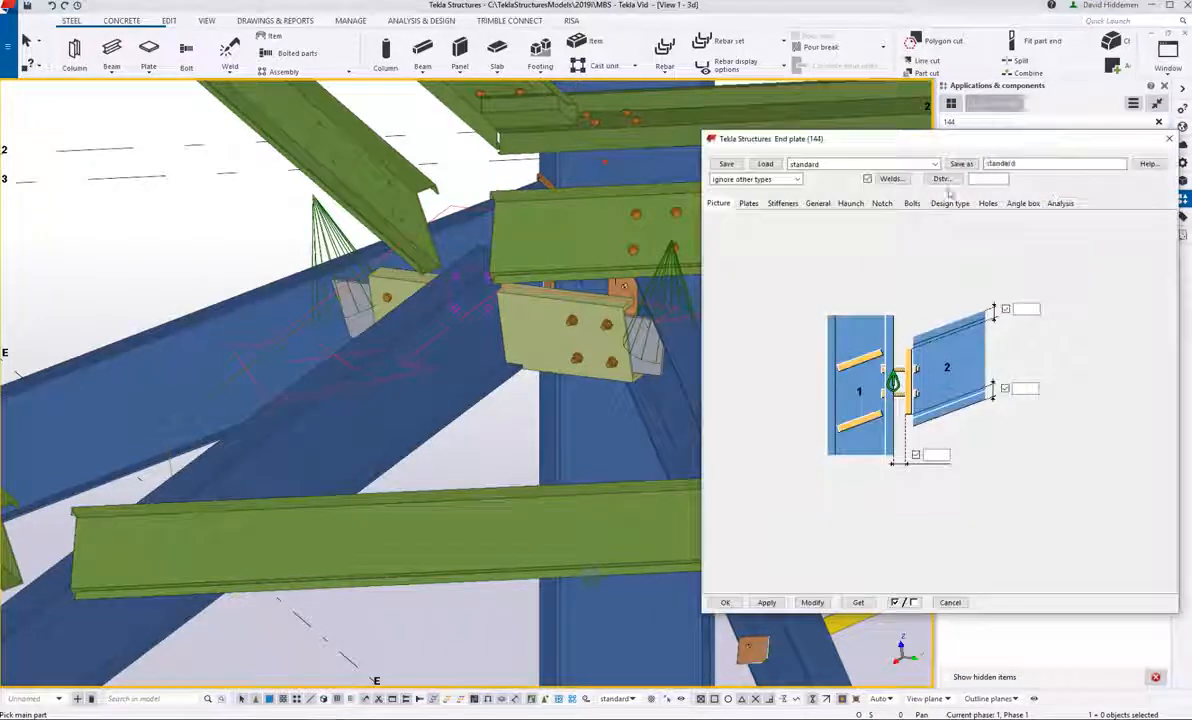
left_click(935, 164)
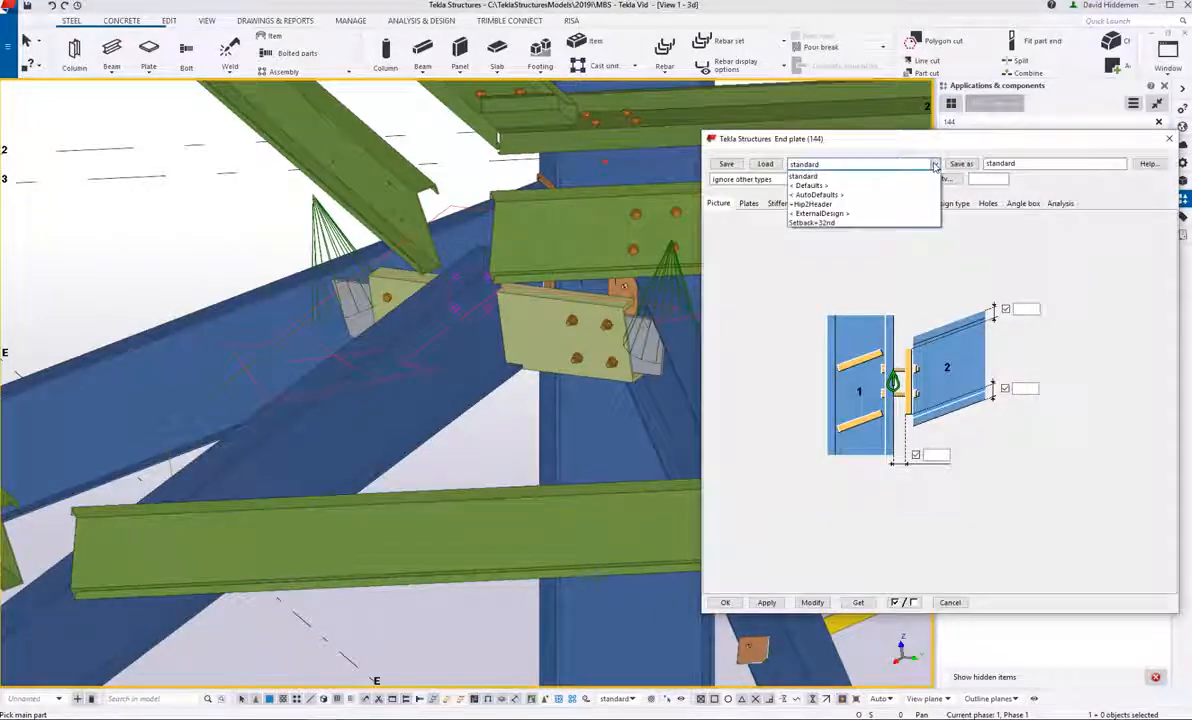
left_click(862, 201)
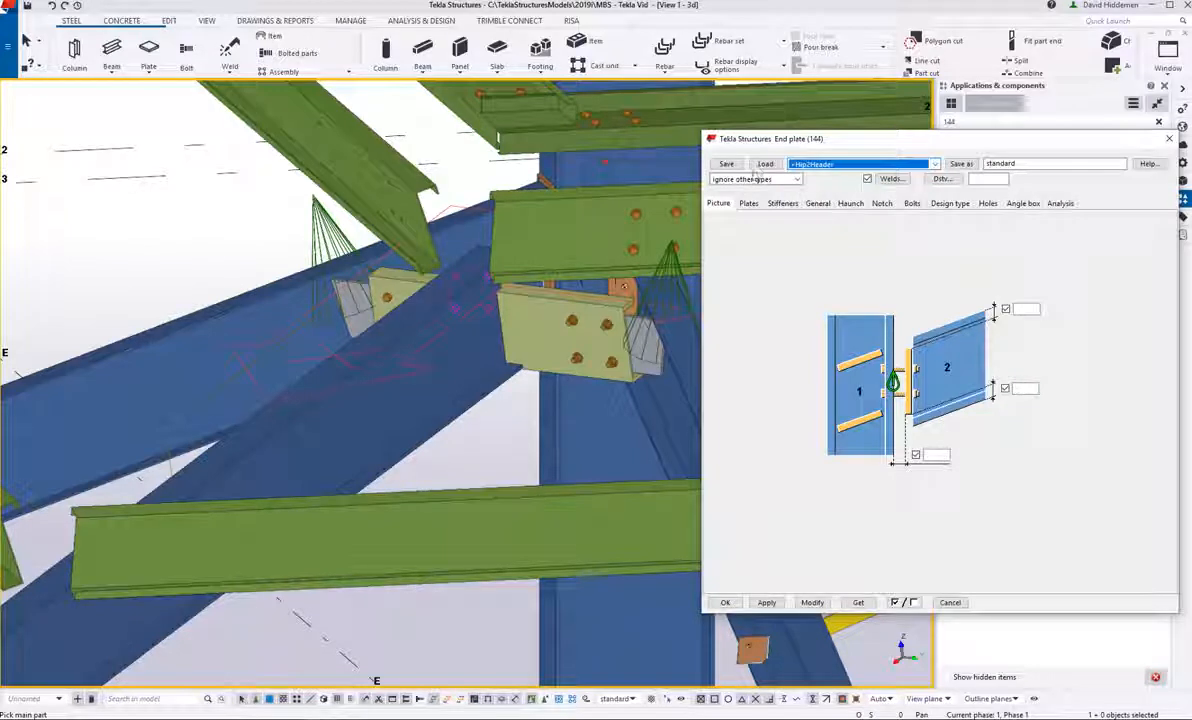
left_click(725, 602)
Step: Connect the diagonal rafter to the supporting channel with the end plate, using the channel as the main part
left_click(526, 338)
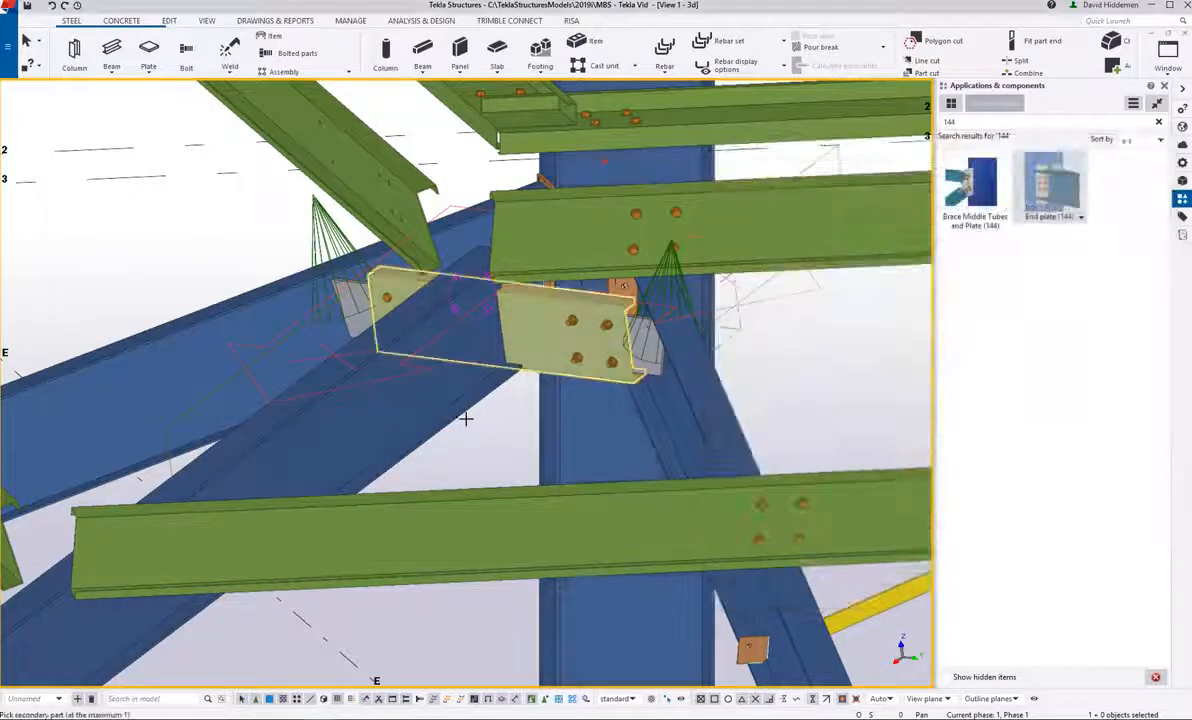
left_click(460, 418)
right_click(509, 422)
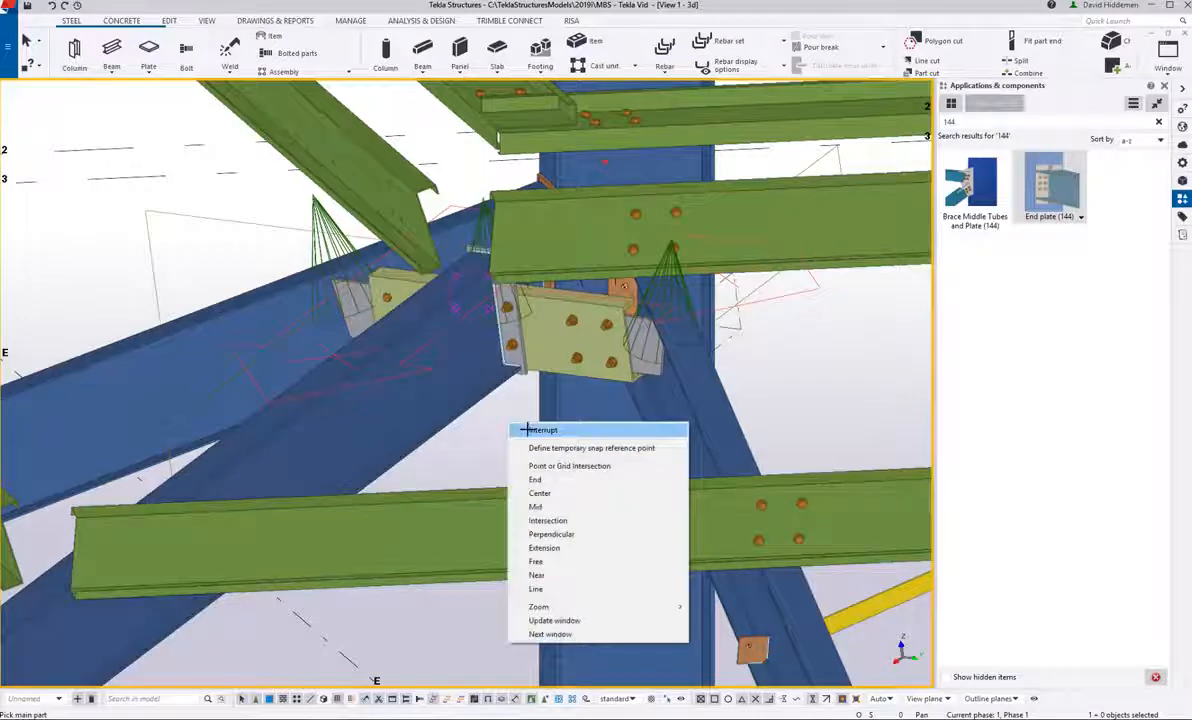
left_click(525, 430)
Step: Set the work plane to the diagonal rafter
scroll(355, 250, "up", 3)
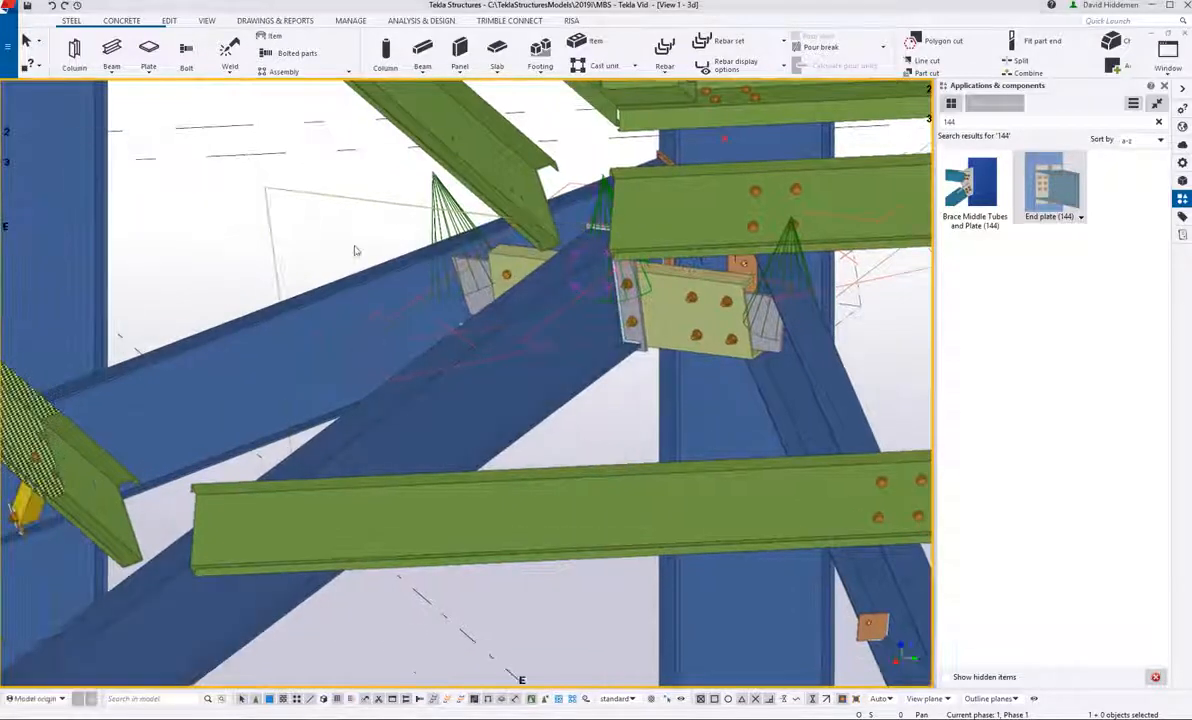
scroll(600, 268, "up", 2)
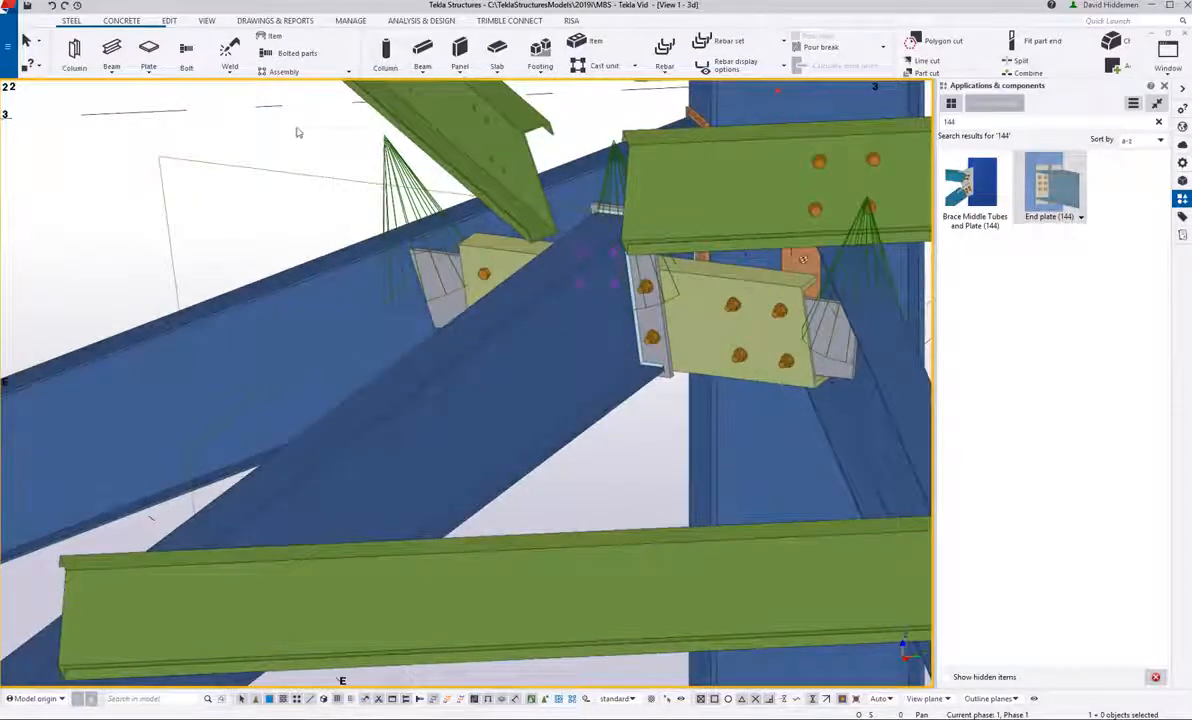
right_click(296, 132)
left_click(372, 194)
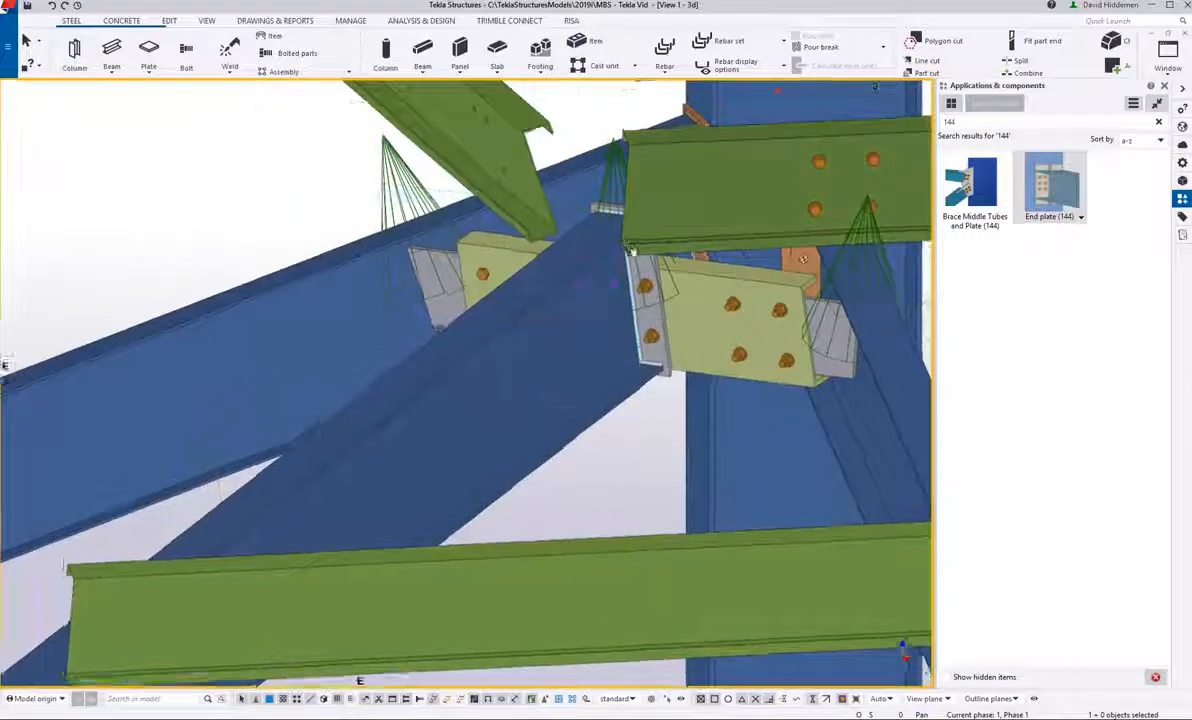
middle_click_drag(630, 248, 545, 294, "ctrl")
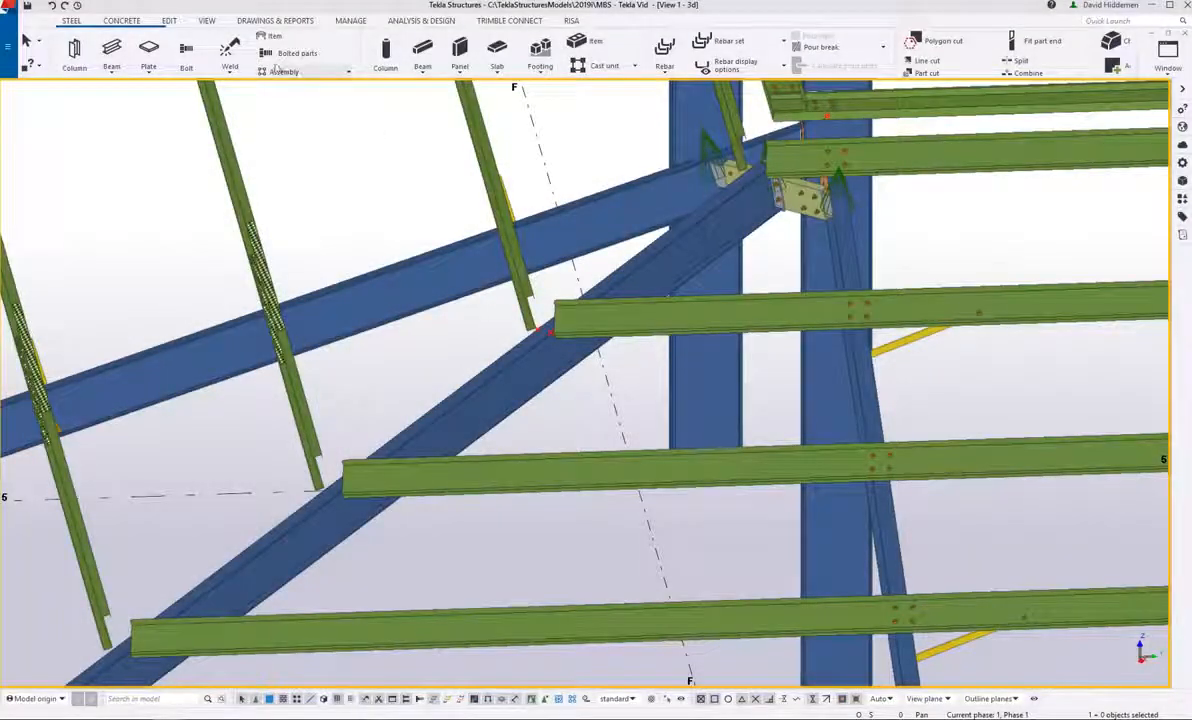
left_click(206, 20)
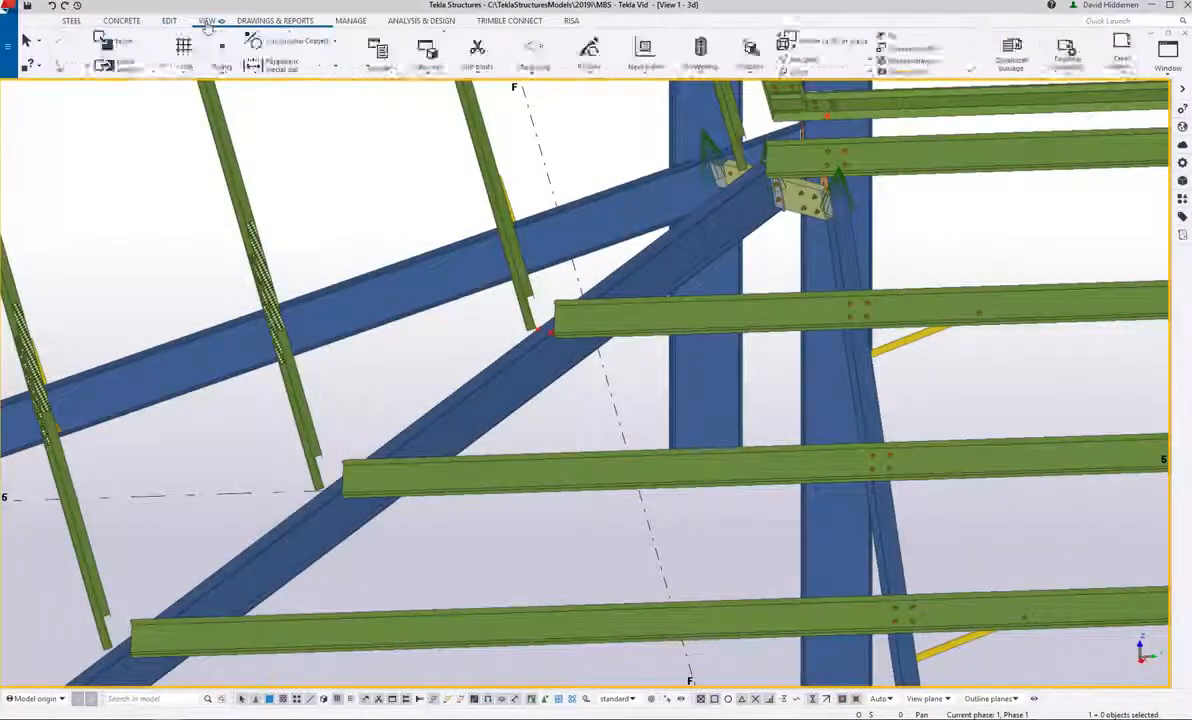
left_click(359, 72)
left_click(343, 99)
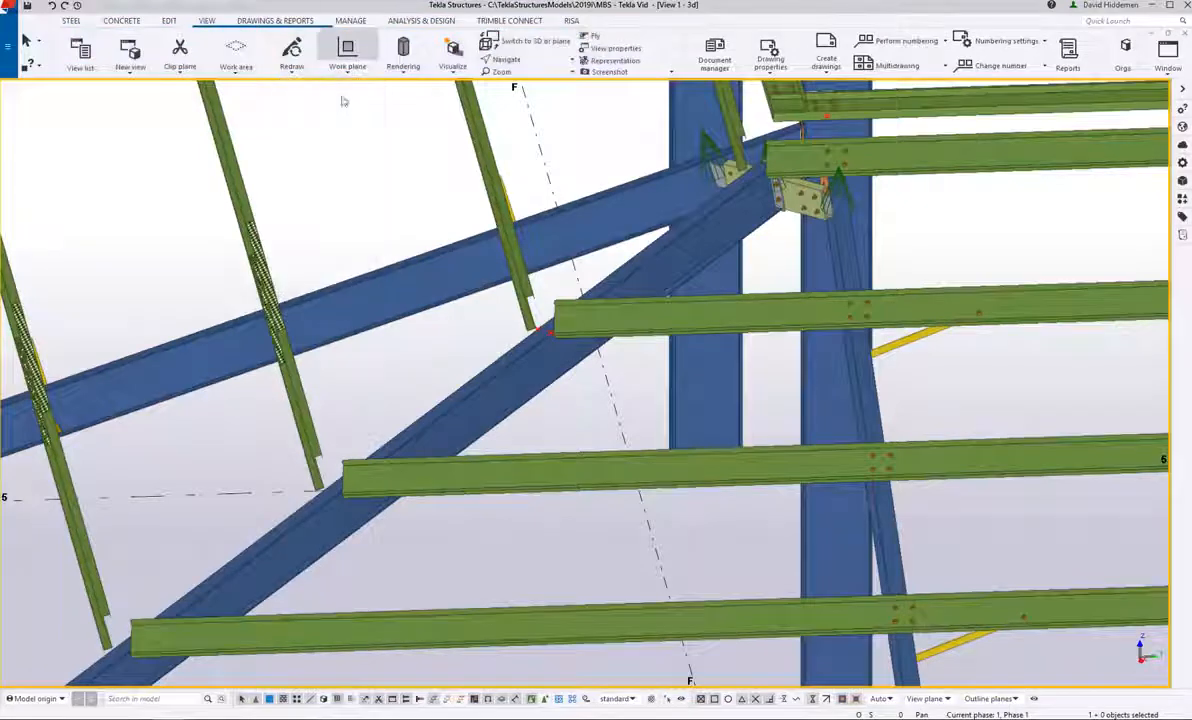
left_click(754, 167)
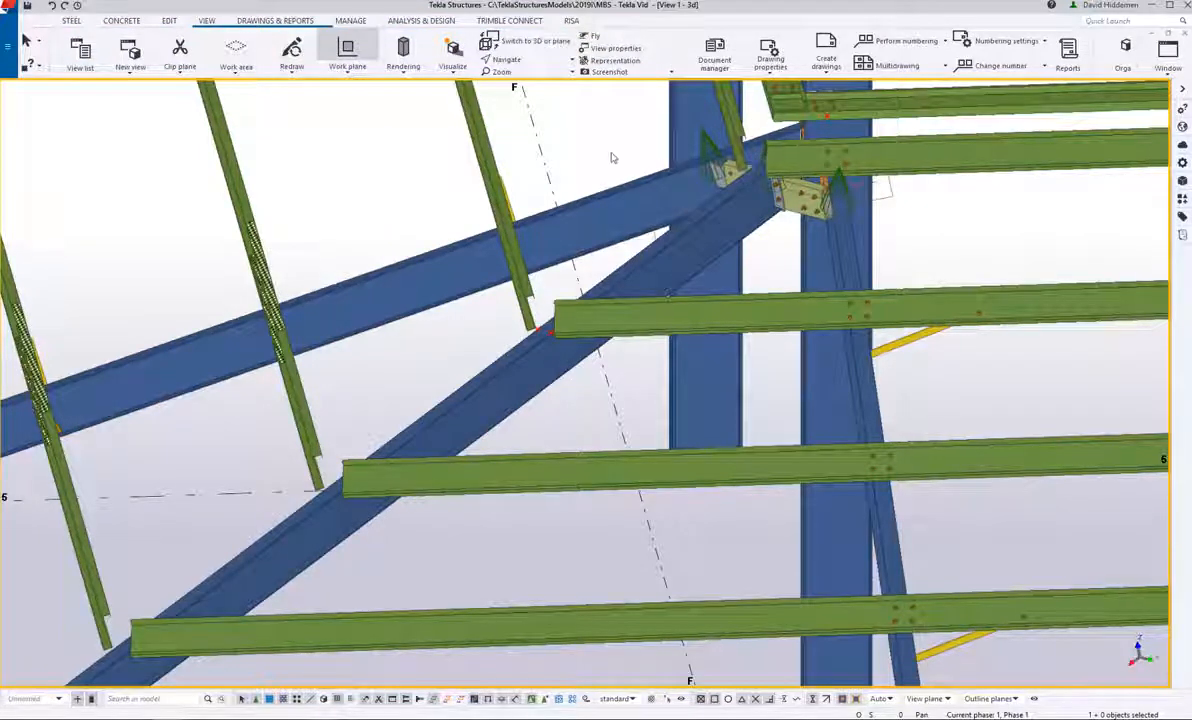
middle_click_drag(370, 206, 342, 172)
scroll(341, 176, "up", 3)
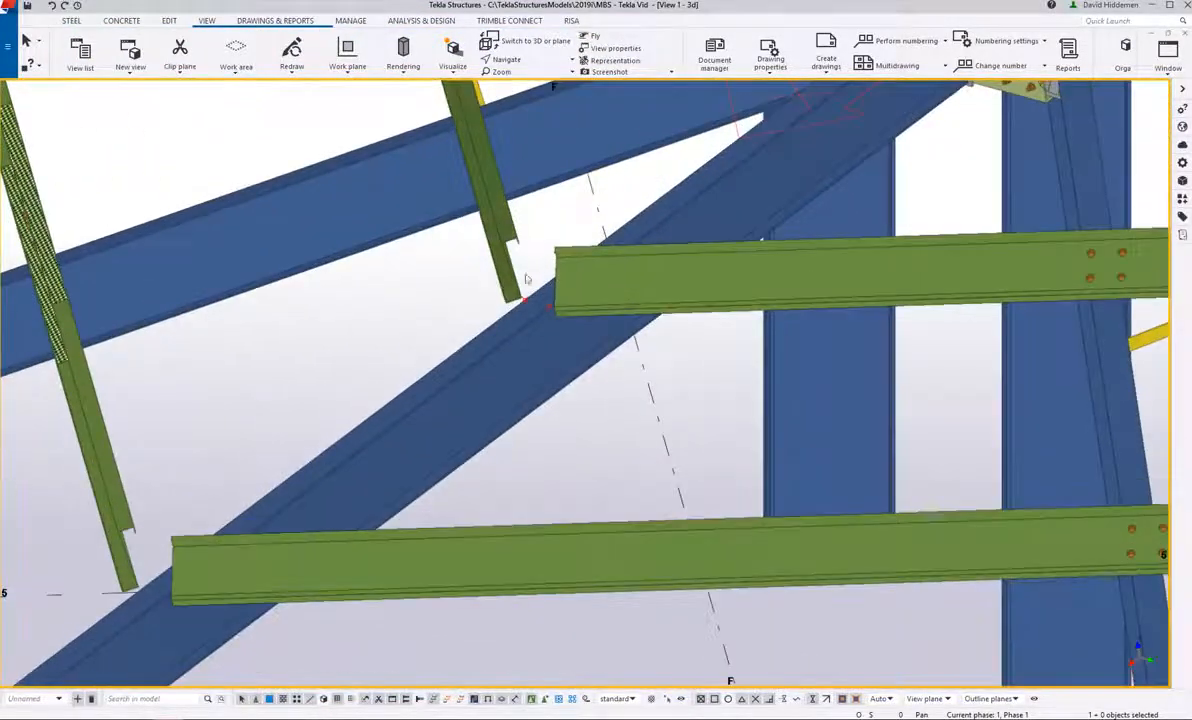
Step: Start a steel contour plate with profile PL1/4 and its depth position set to Behind
left_click(72, 21)
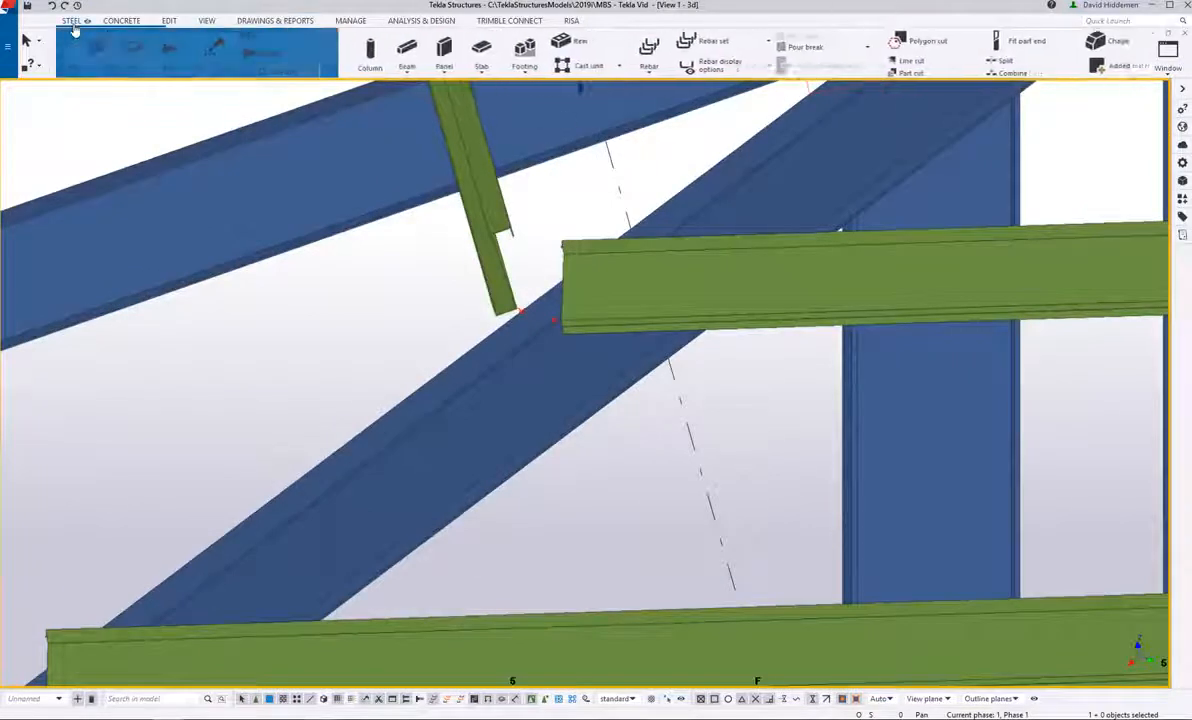
left_click(148, 50)
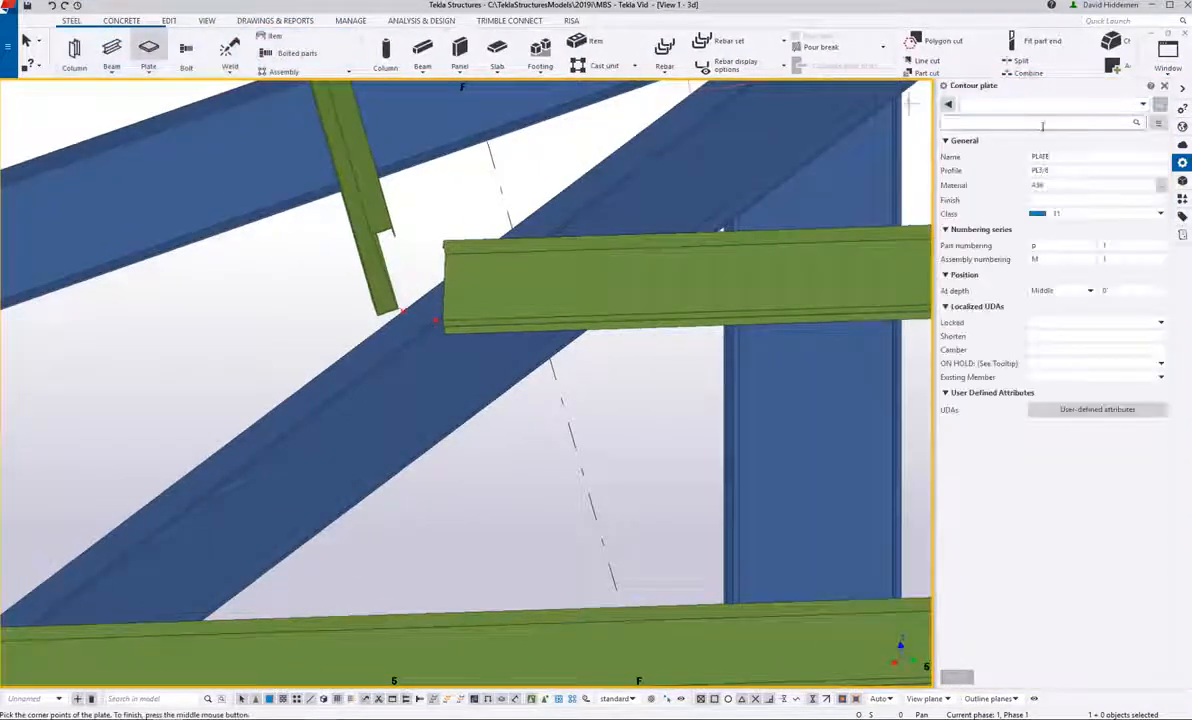
left_click(1090, 172)
type("PL1/")
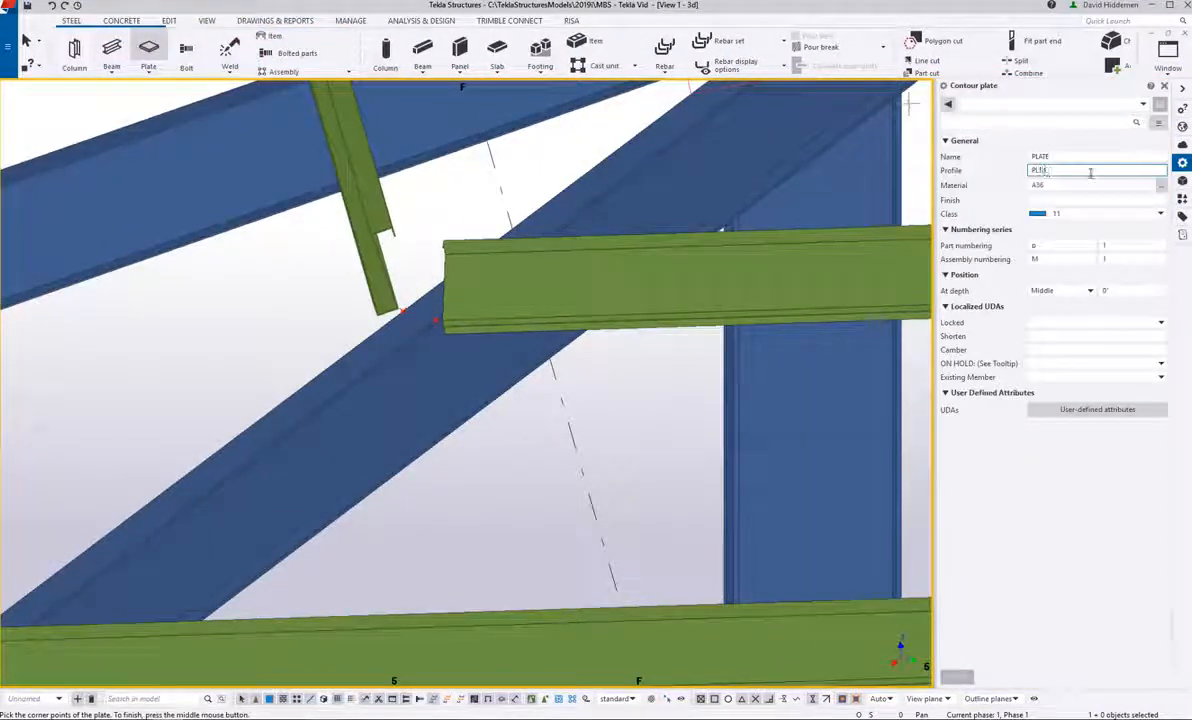
type("4")
left_click(1078, 291)
left_click(1057, 326)
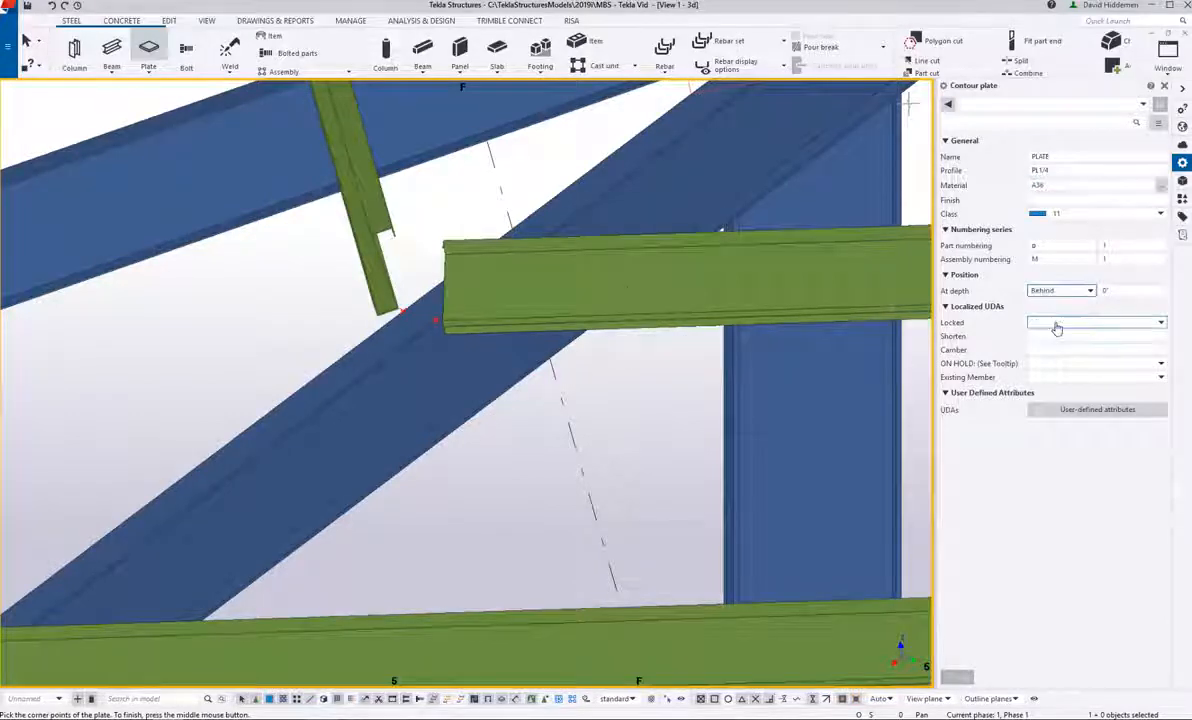
Step: Model an upright plate 4" wide and 8" high on top of the diagonal rafter, between the two marked points at the purlin ends
scroll(483, 318, "up", 5)
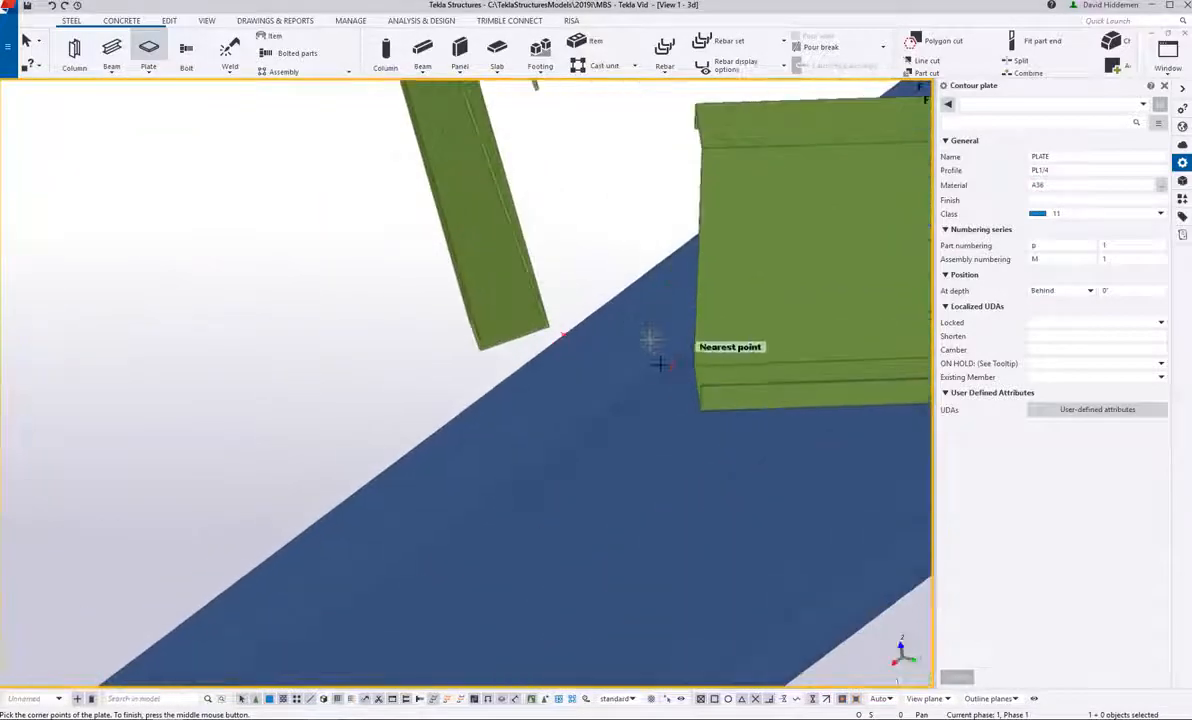
left_click(670, 365)
middle_click_drag(635, 236, 580, 294)
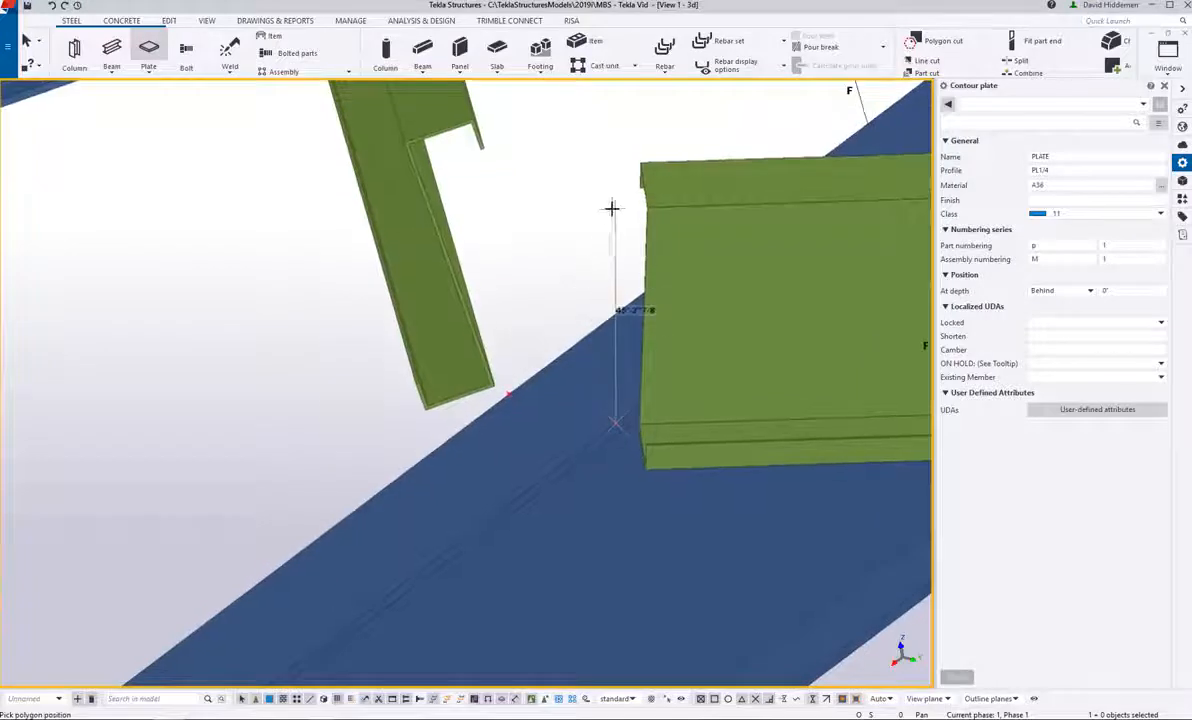
type("8")
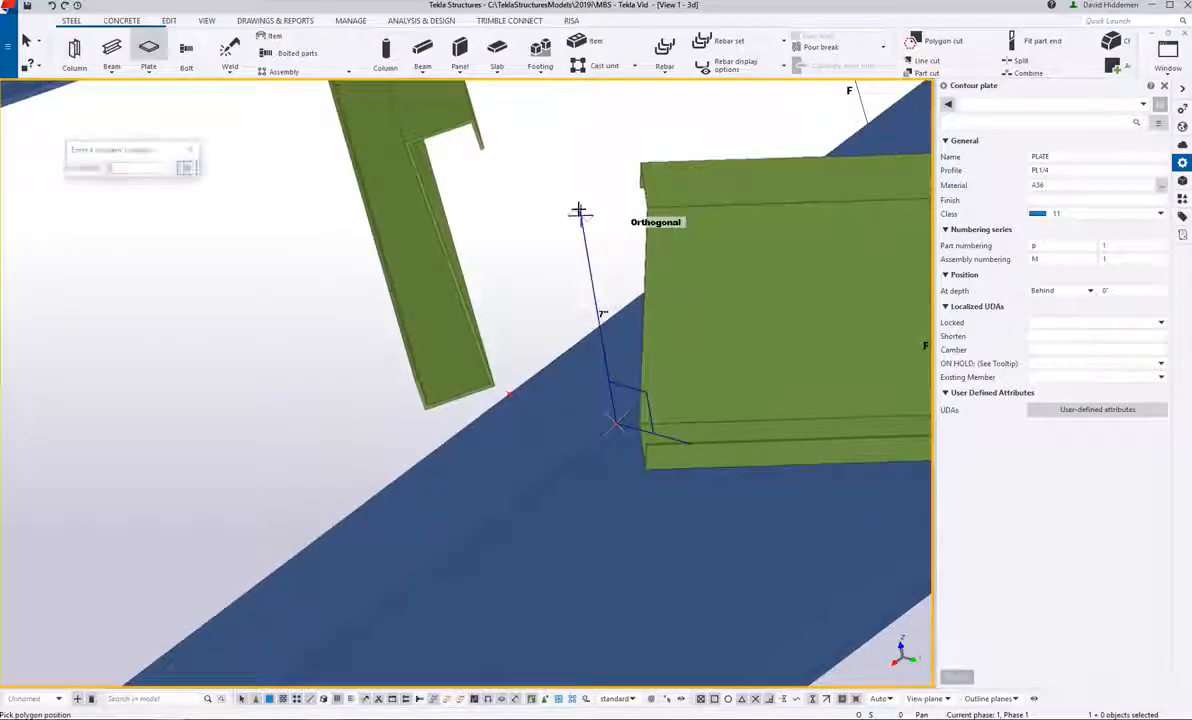
key("Return")
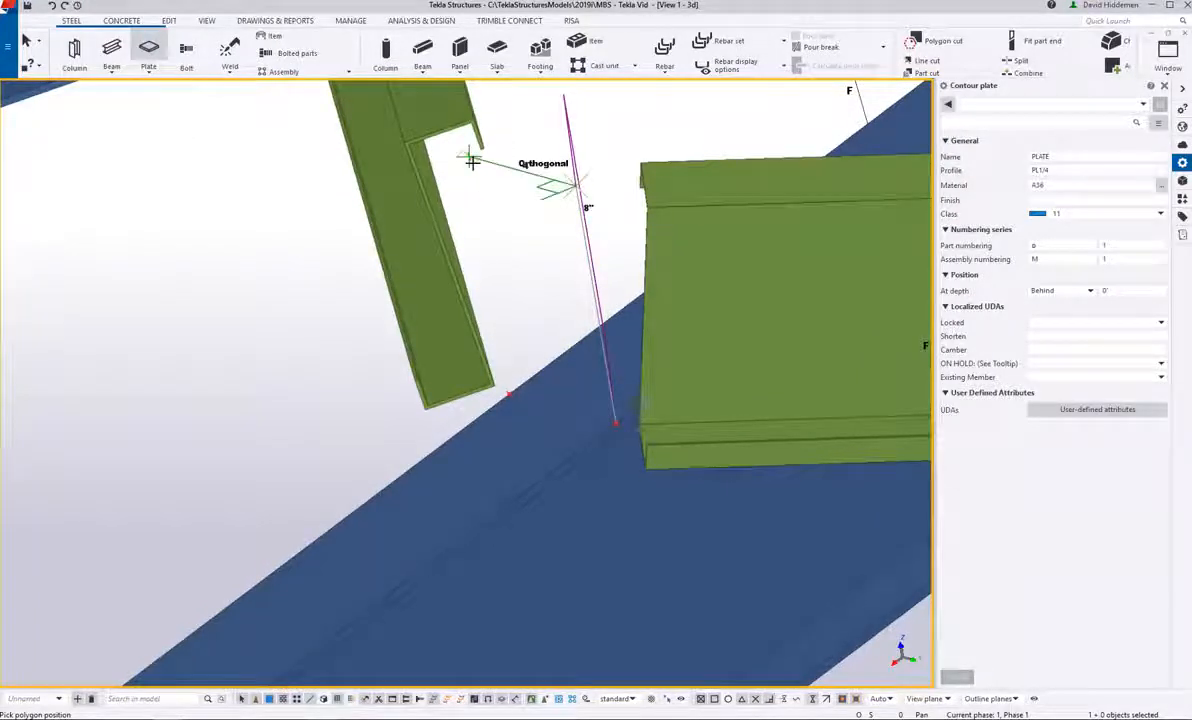
type("4")
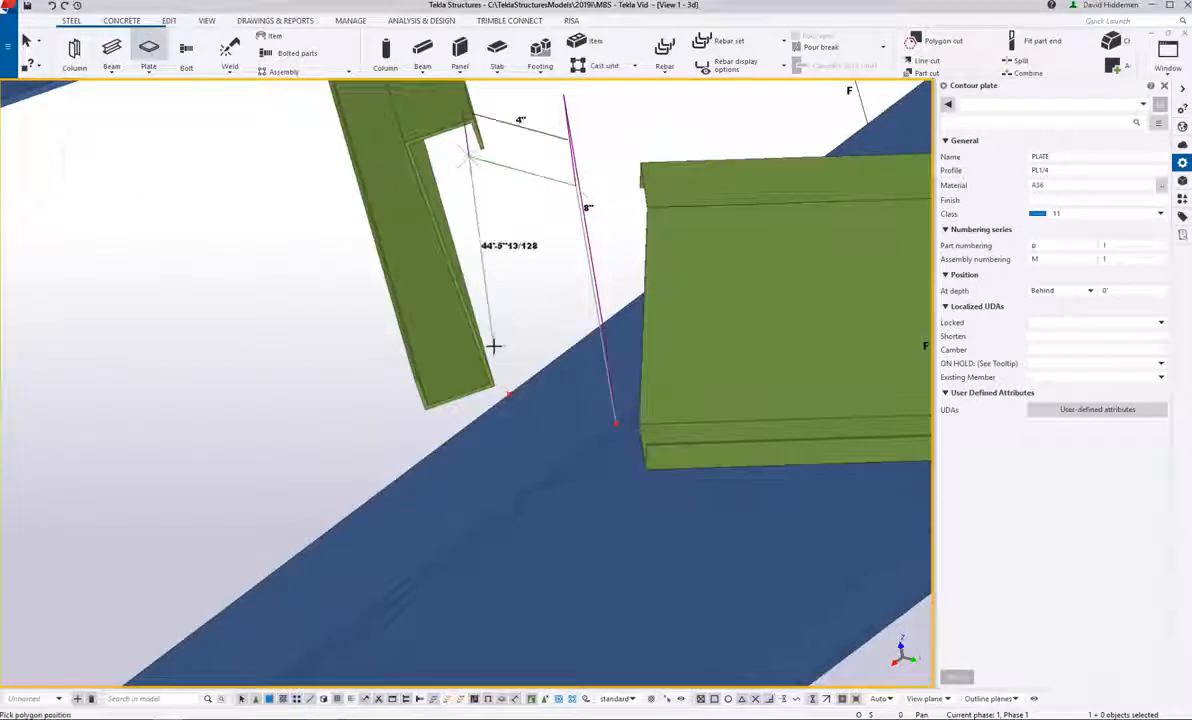
key("Return")
type("8")
key("Return")
middle_click(521, 333)
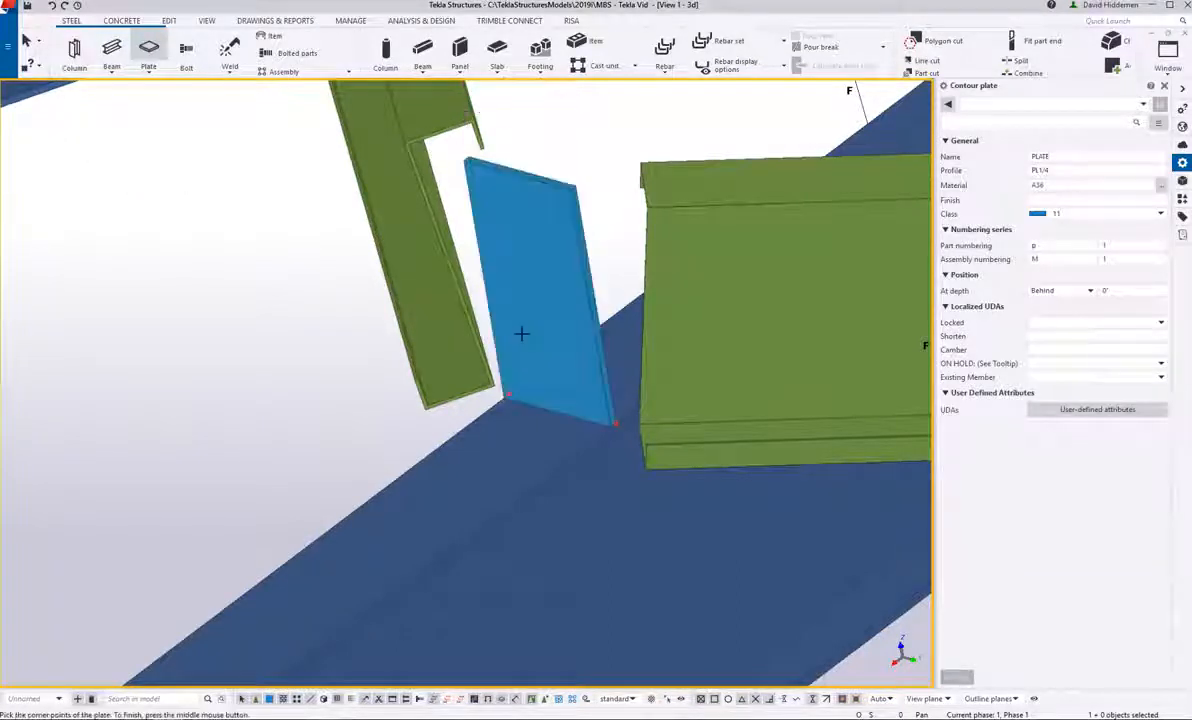
key("Escape")
Step: Widen the upright plate on the diagonal rafter to 5" using direct modification
scroll(555, 322, "down", 2)
mouse_move(559, 326)
middle_mouse_down("ctrl")
mouse_move(585, 330)
mouse_move(547, 307)
middle_mouse_up("ctrl")
left_click(547, 307)
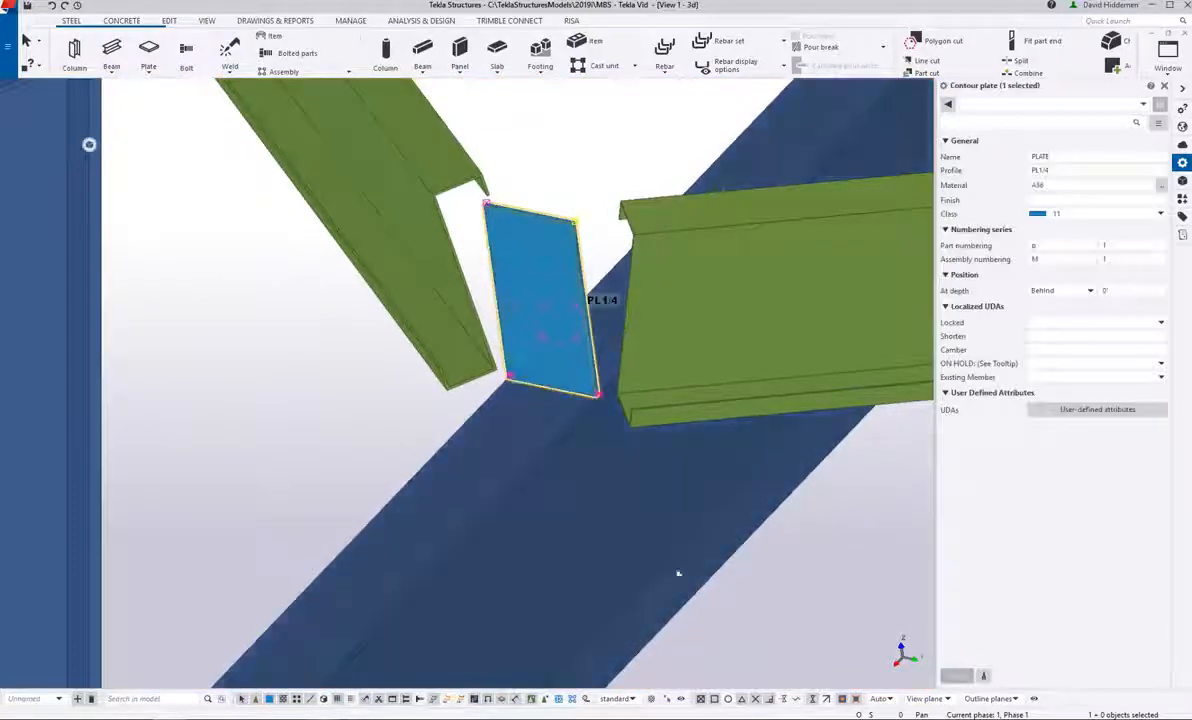
left_click(668, 700)
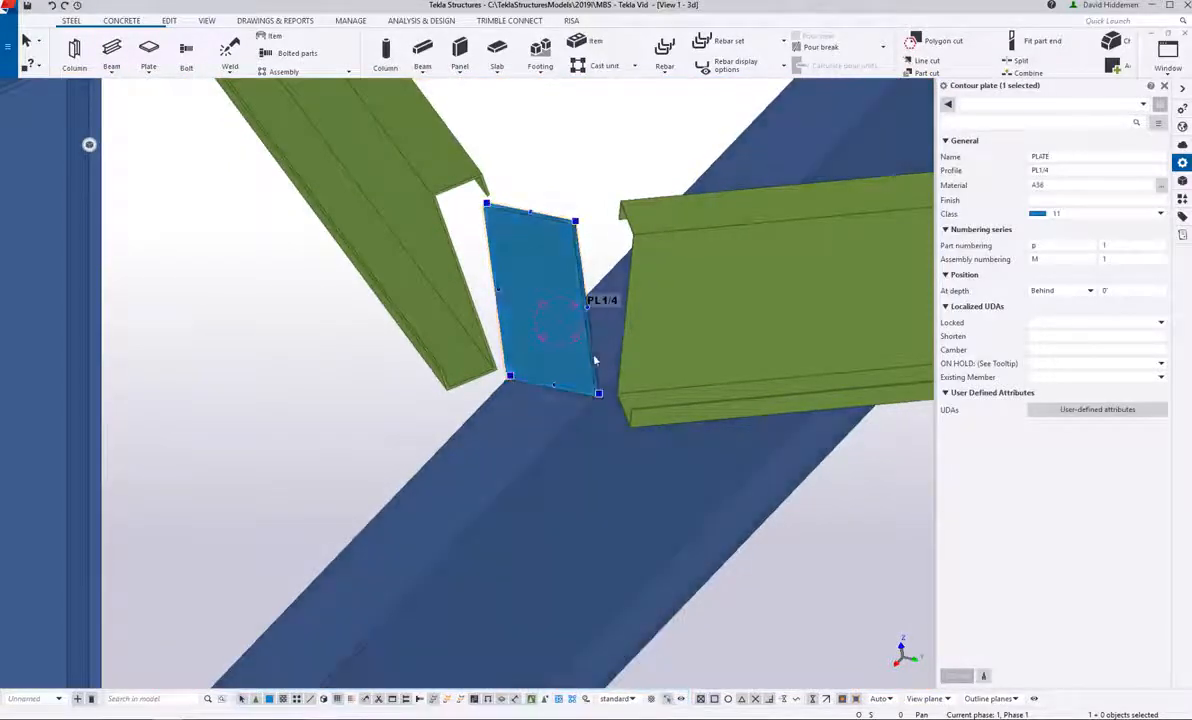
left_click(559, 354)
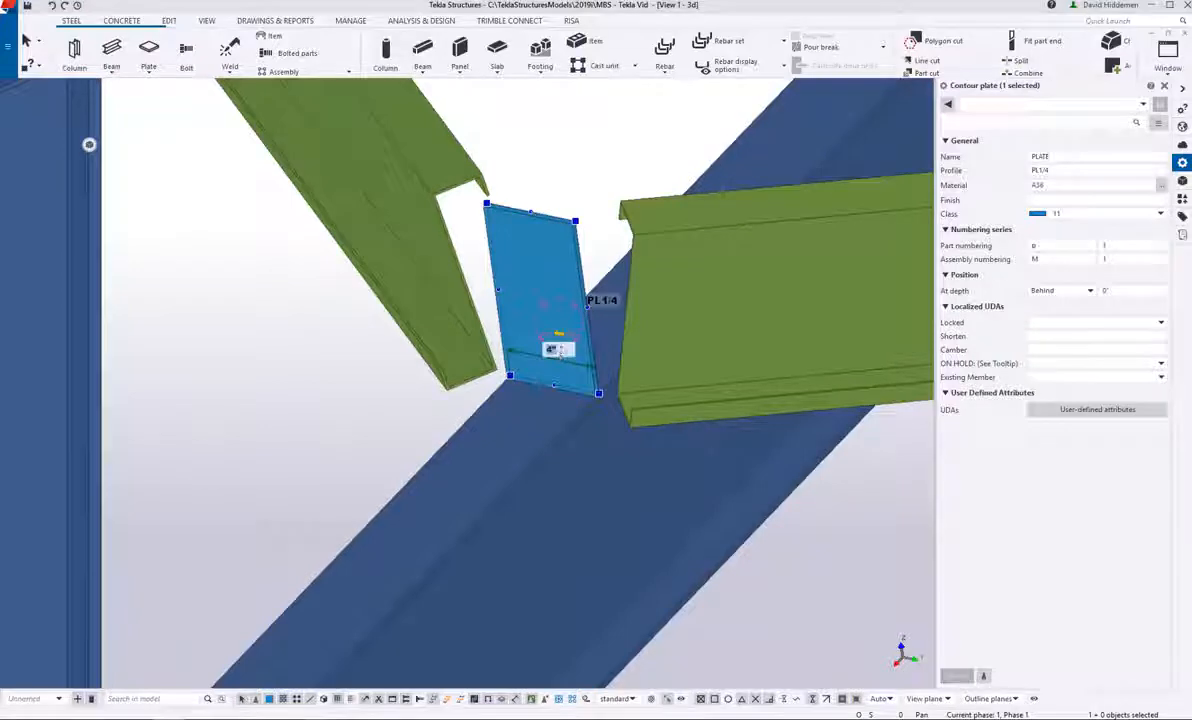
key("Return")
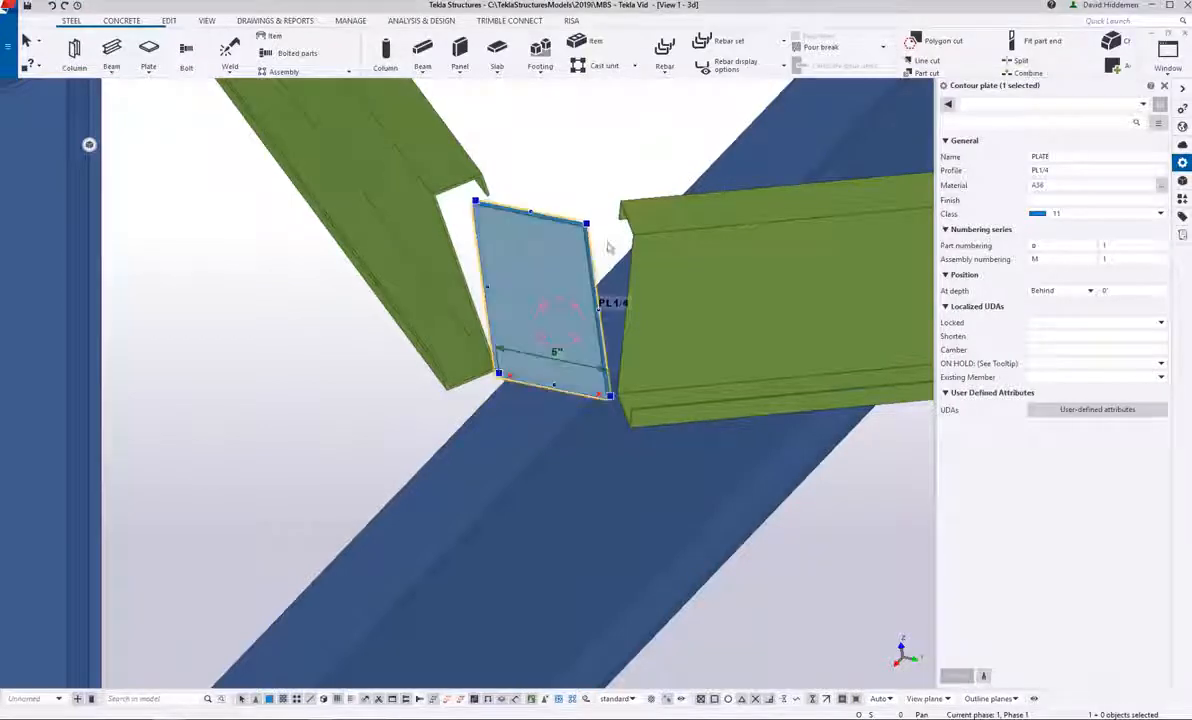
Step: Model a 2" by 6" PL1/4 plate, depth Front, on the upright plate's face along its edge, starting 1" below the upper corner
left_click(630, 155)
scroll(561, 311, "down", 4)
middle_click_drag(554, 314, 240, 345, "ctrl")
scroll(600, 280, "up", 4)
middle_click_drag(708, 271, 647, 286)
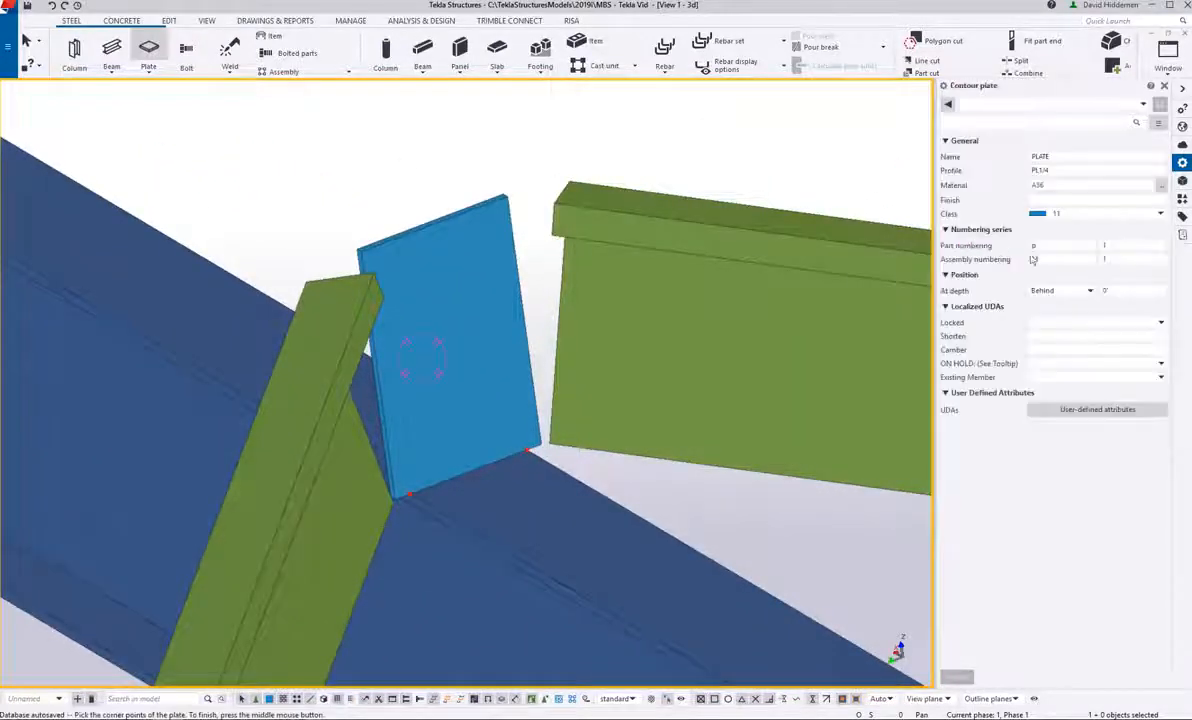
left_click(1053, 292)
left_click(1055, 313)
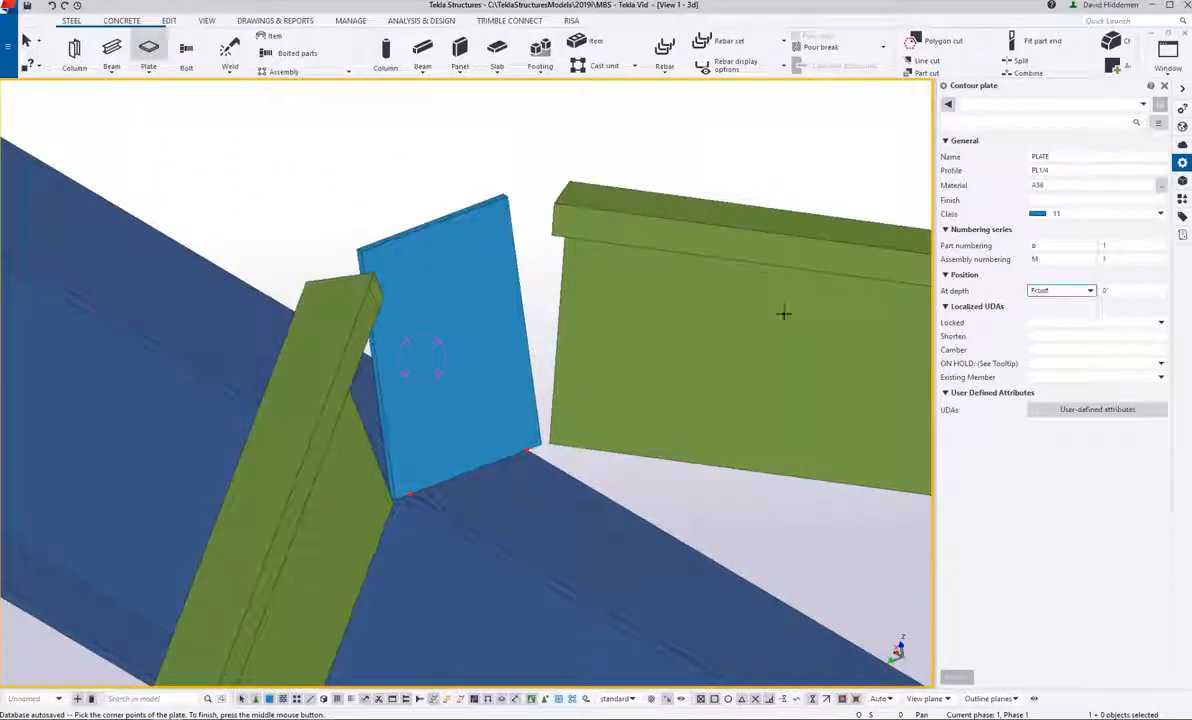
scroll(490, 279, "up", 2)
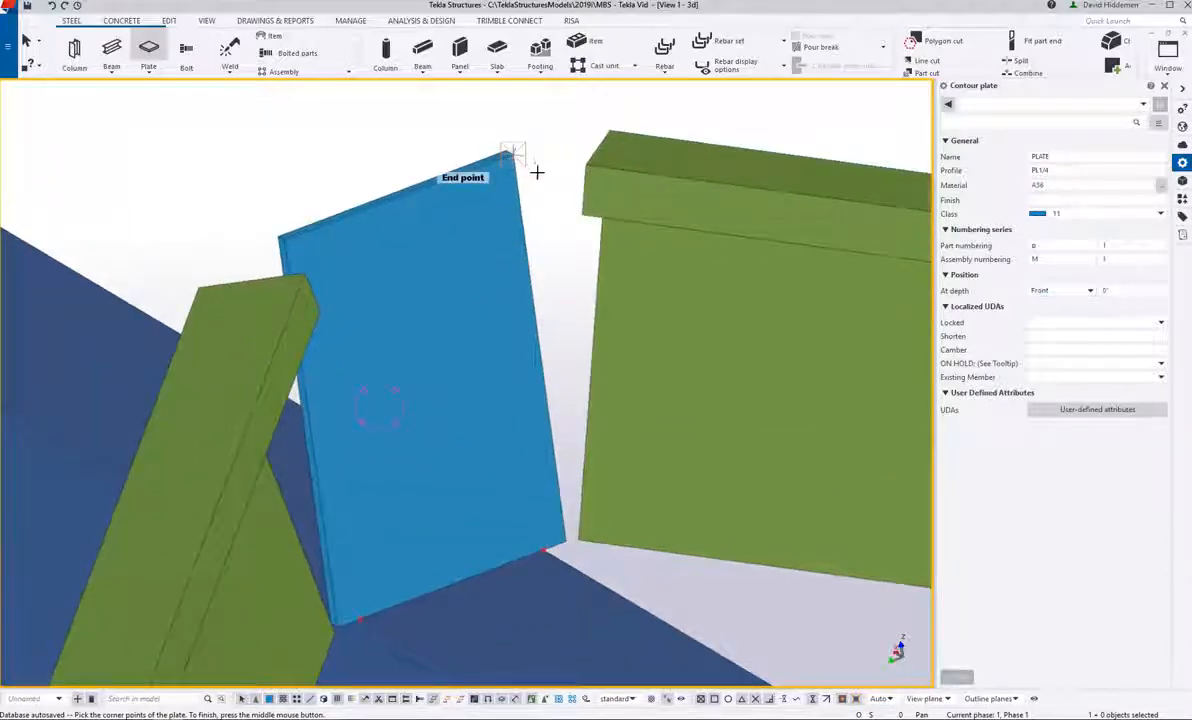
left_click(536, 173)
left_click(520, 203)
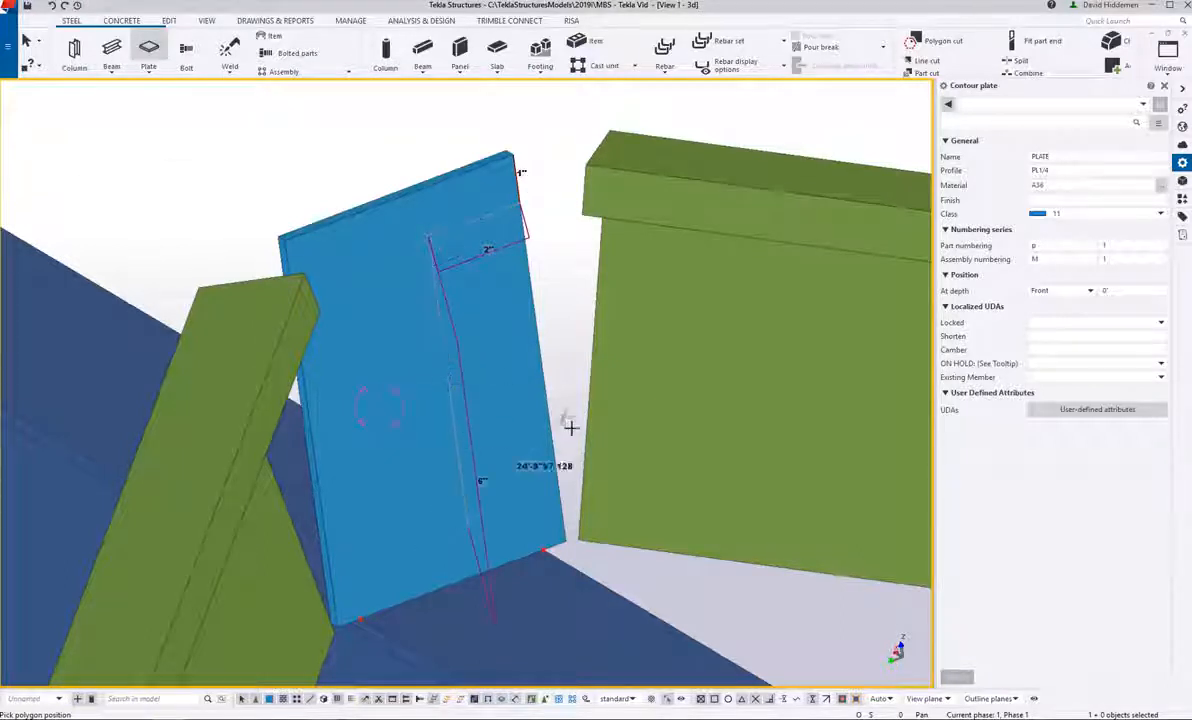
left_click(560, 502)
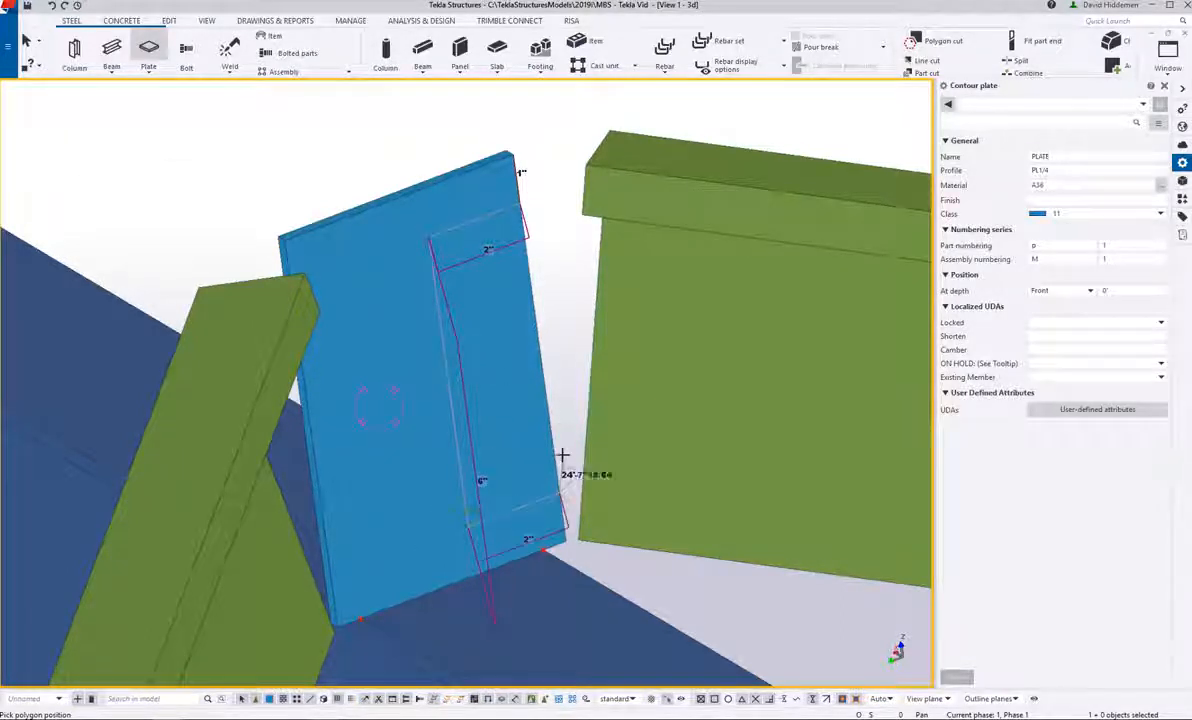
middle_click(567, 406)
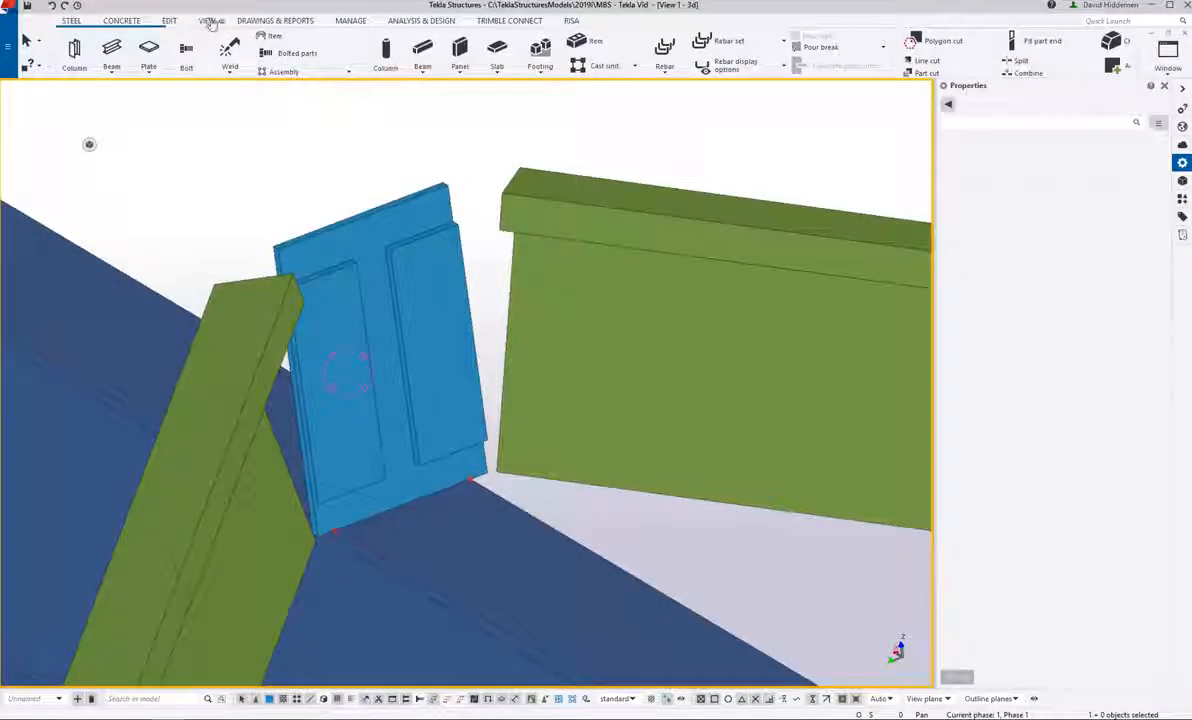
Step: Set the work plane to the web face of the green purlin whose end lies nearest the added plate on the upright plate
left_click(207, 21)
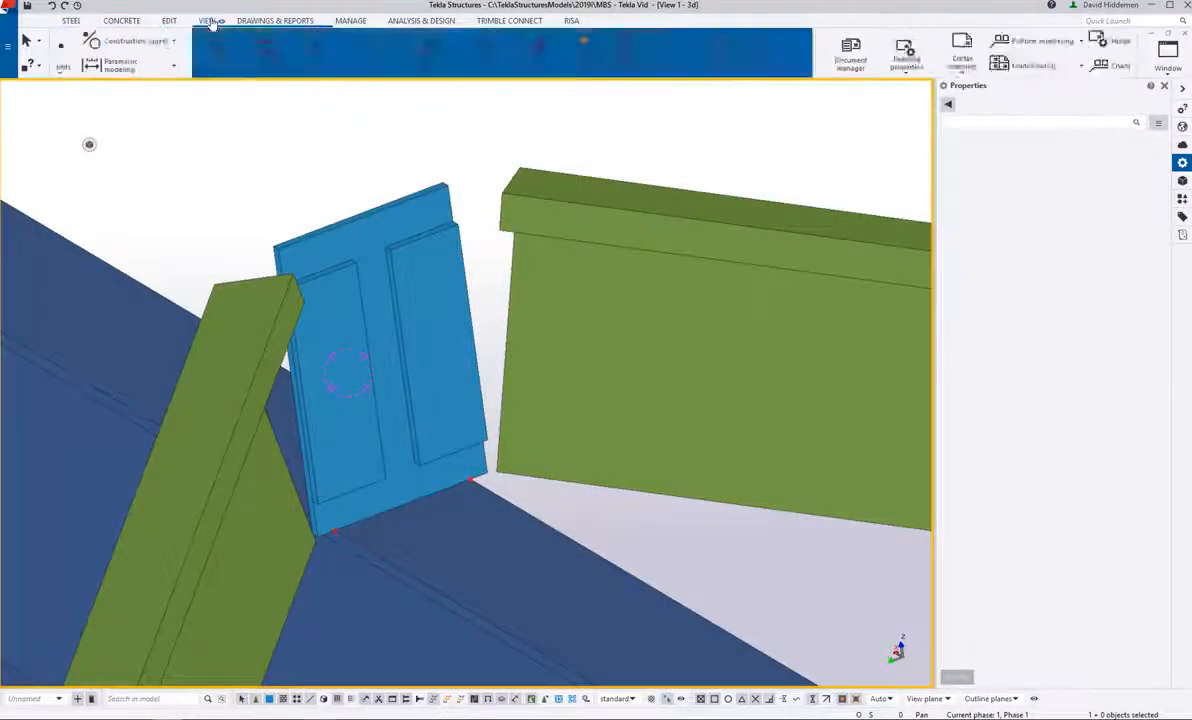
left_click(349, 72)
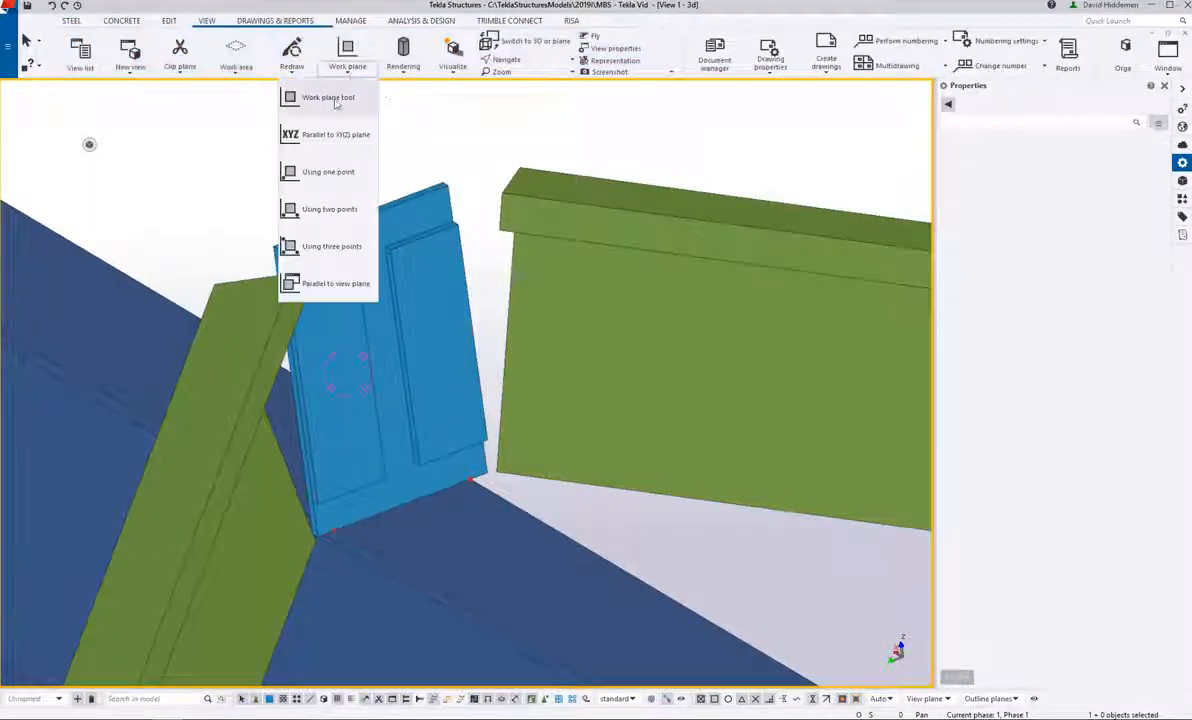
left_click(322, 97)
left_click(534, 449)
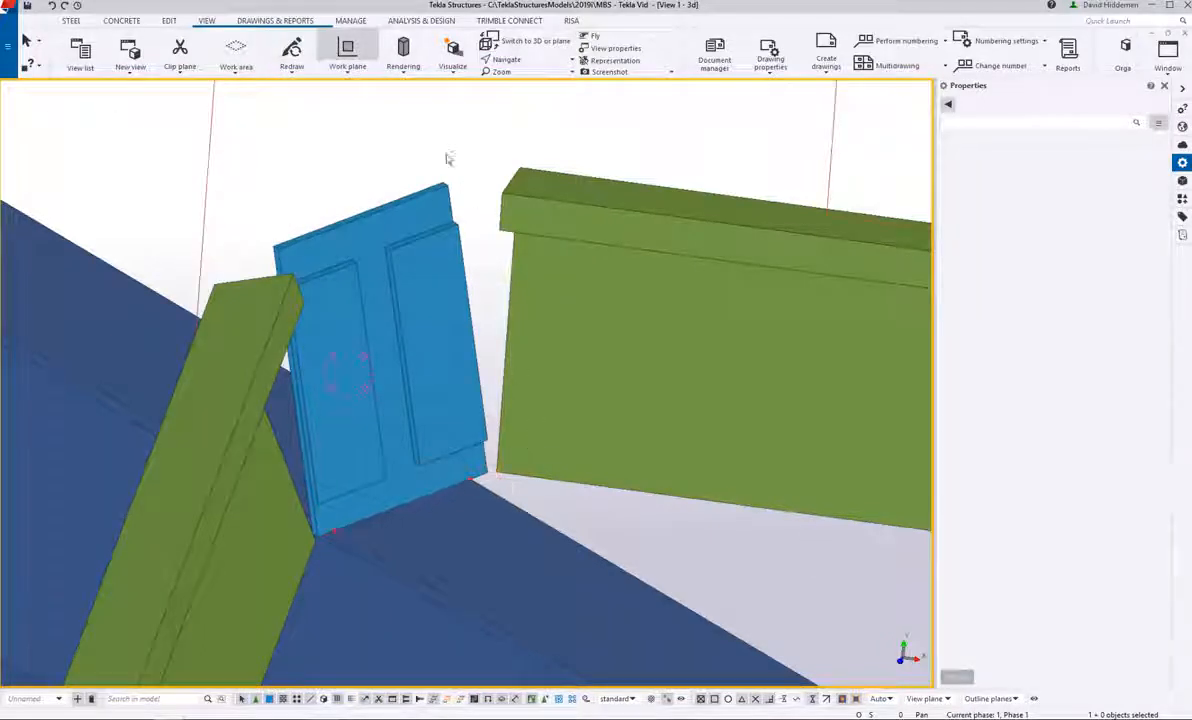
middle_click_drag(484, 151, 348, 160)
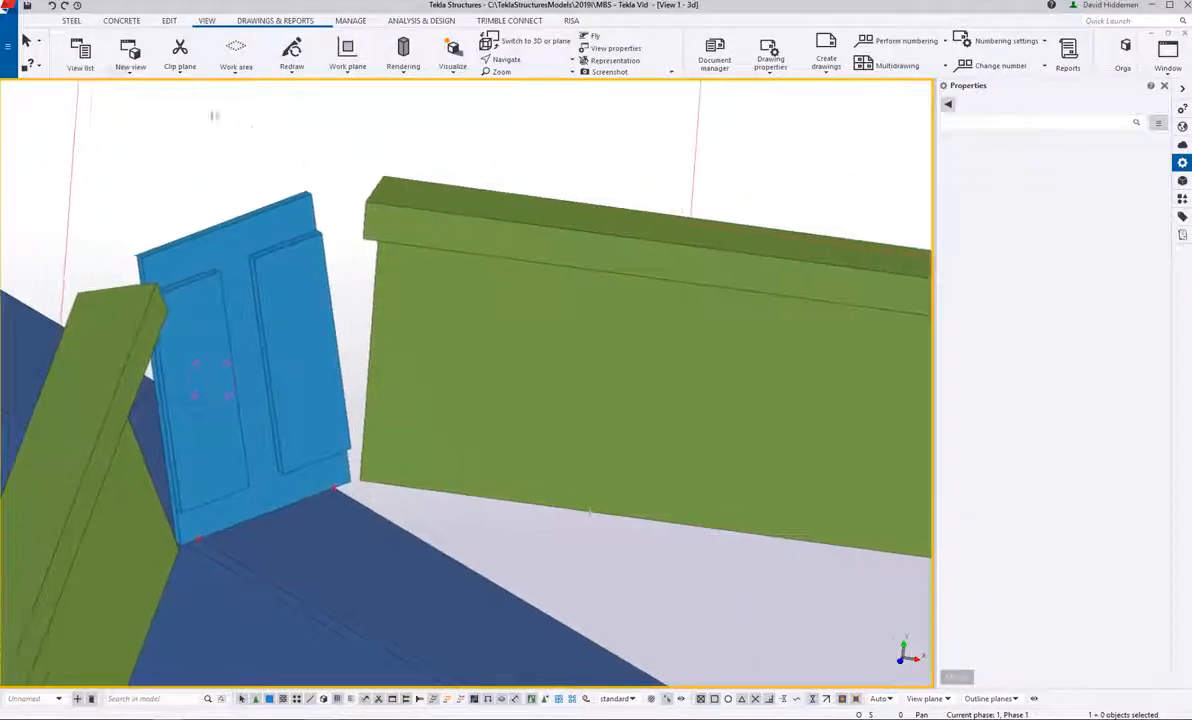
Step: Model a 2" wide PL1/4 plate, depth Front, on that purlin's web along its end edge, starting 1" above the lower corner
left_click(71, 21)
left_click(148, 52)
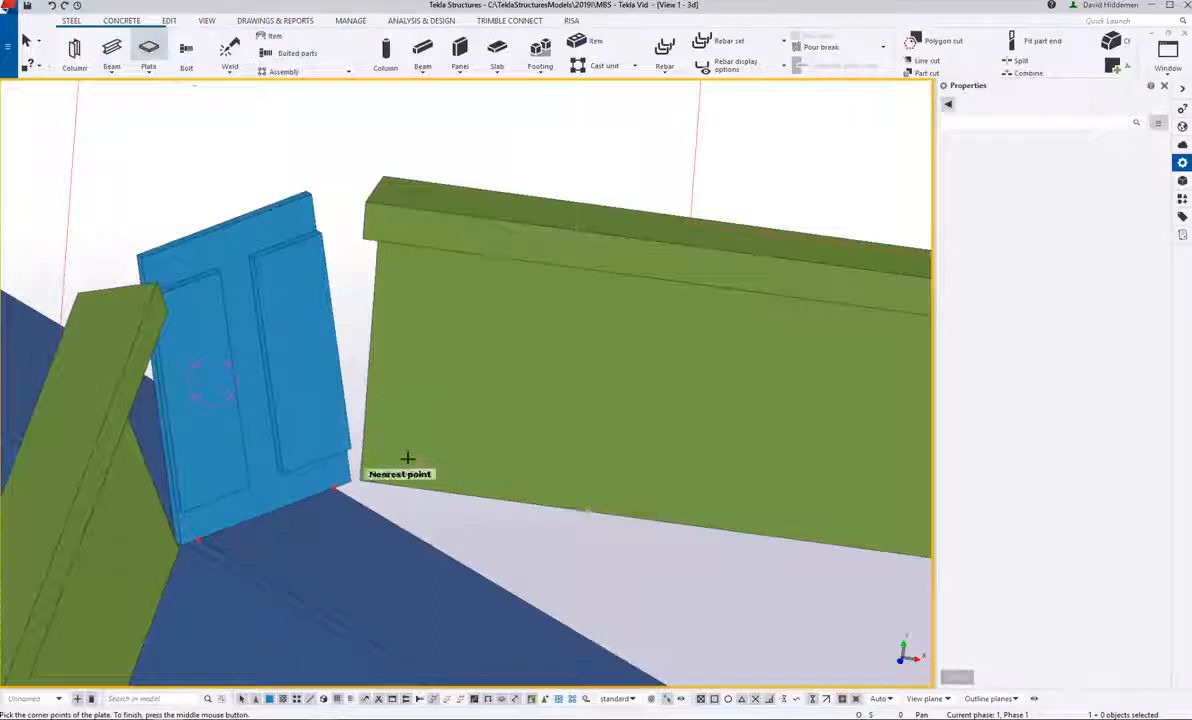
scroll(340, 491, "up", 3)
left_click(325, 496)
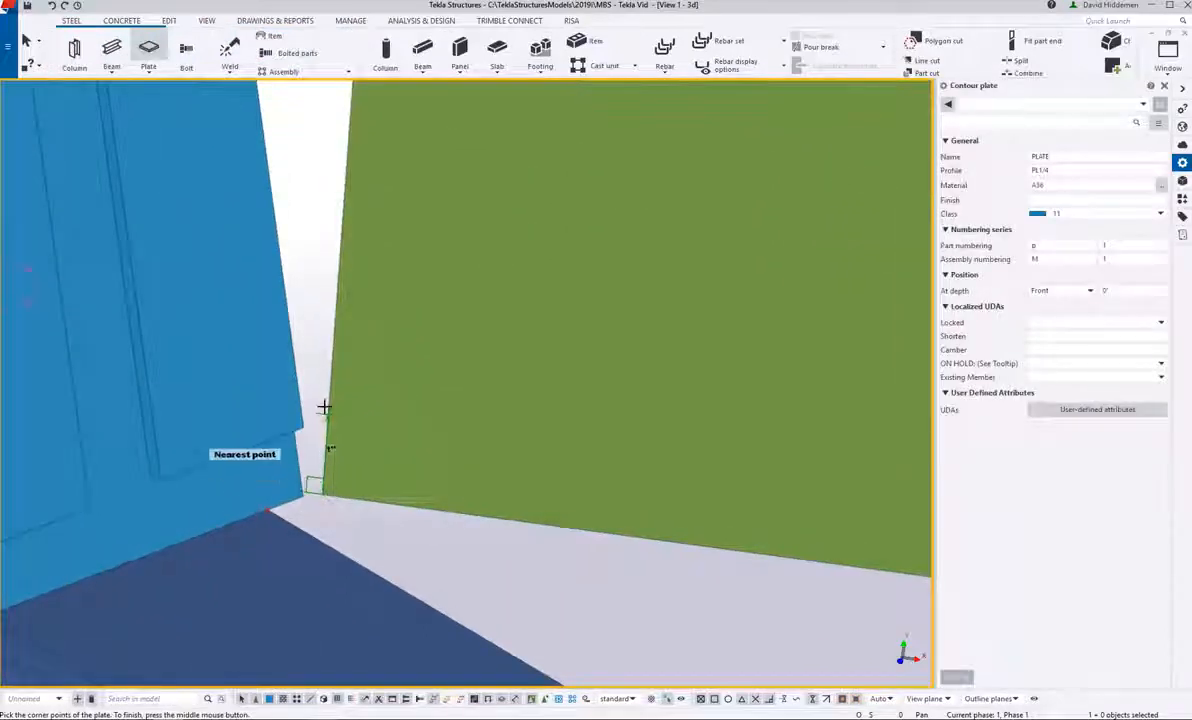
left_click(324, 406)
key("ctrl+2")
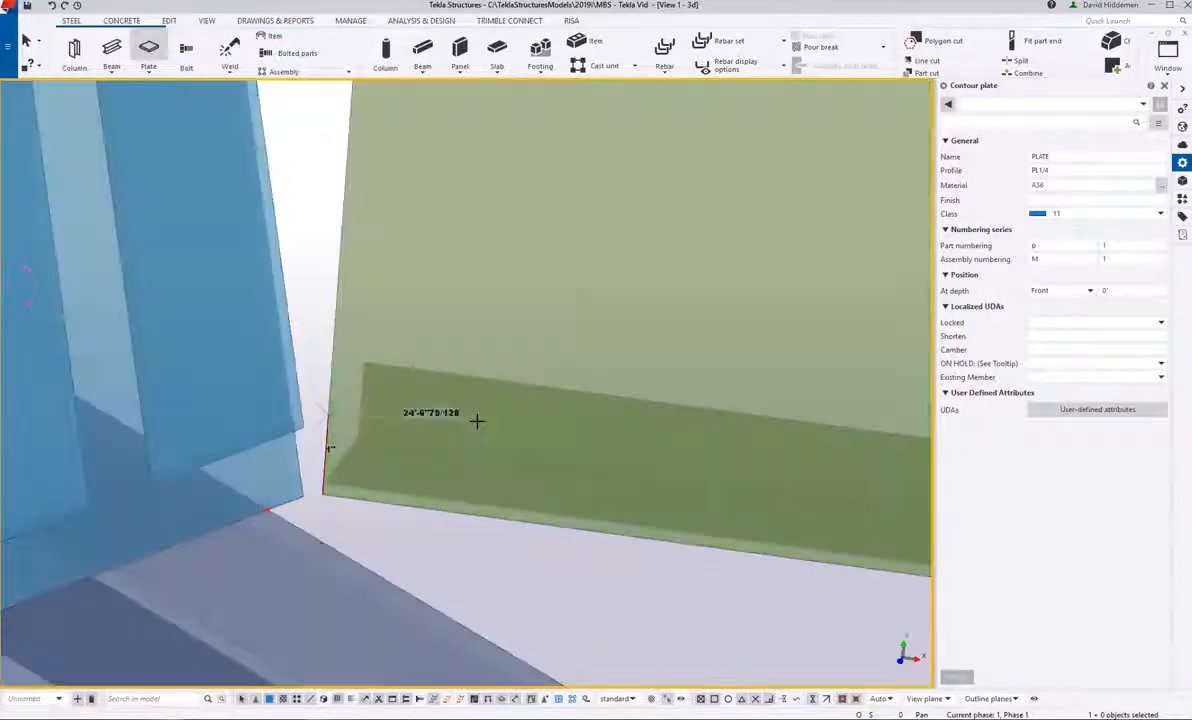
scroll(476, 421, "down", 2)
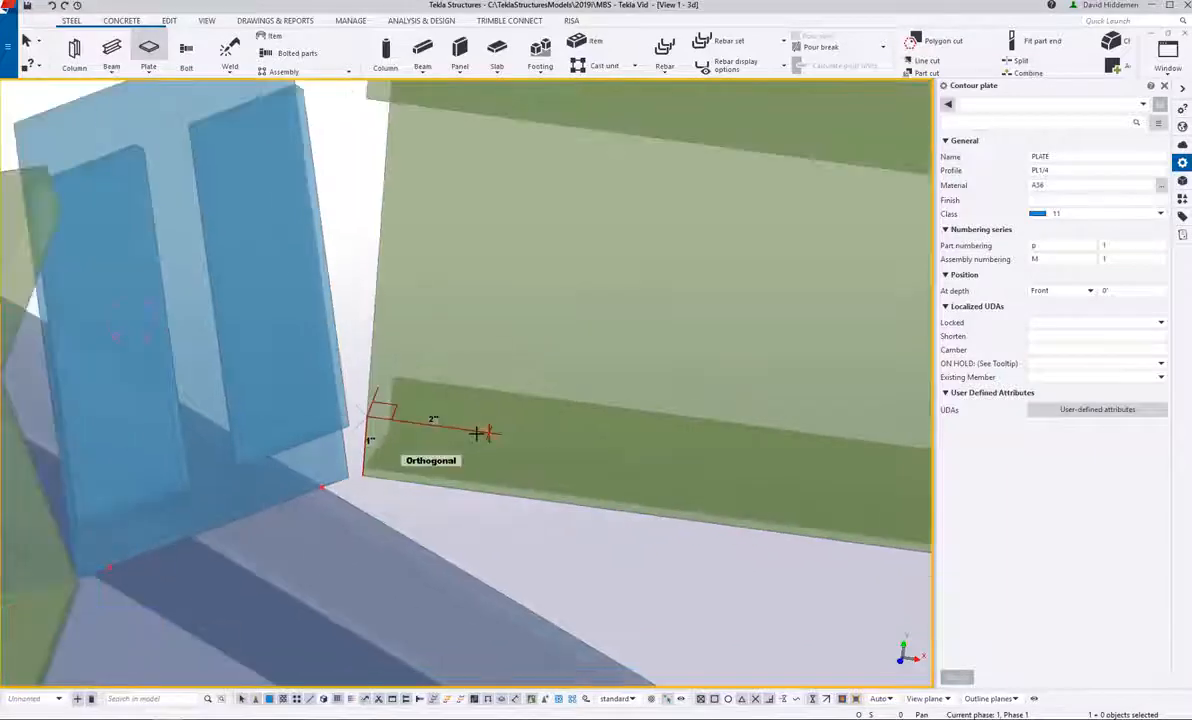
left_click(482, 432)
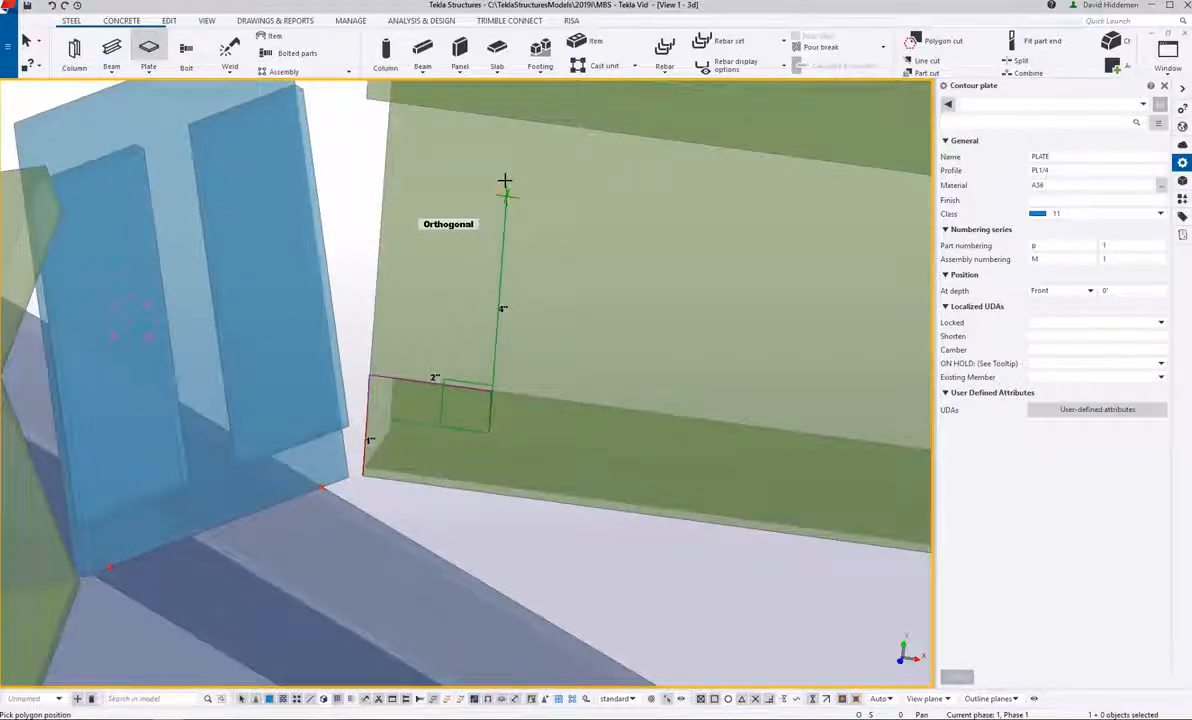
middle_click_drag(502, 178, 480, 243, "ctrl")
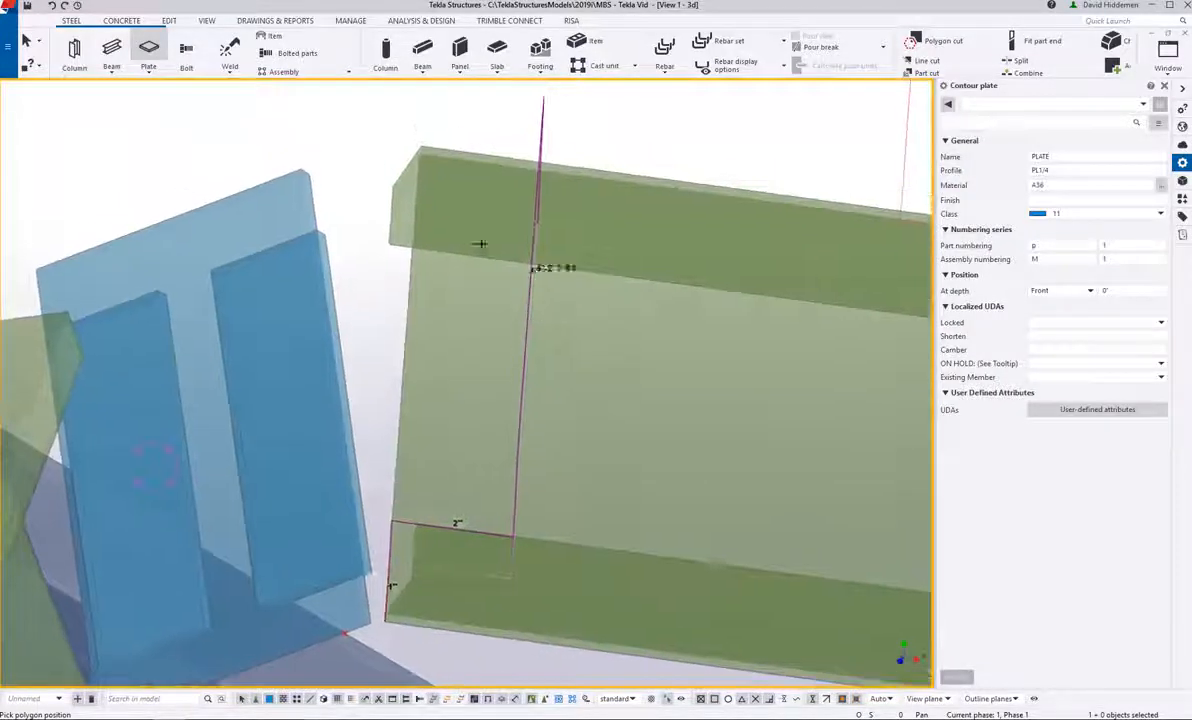
left_click(409, 208)
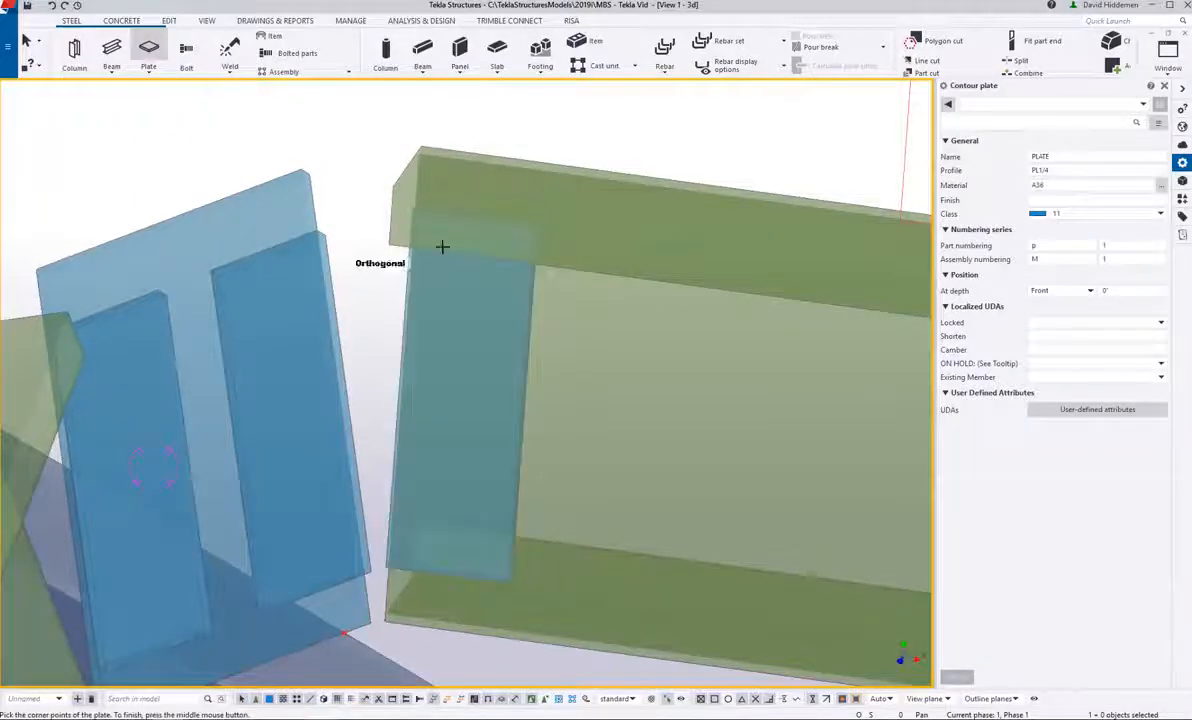
key("Escape")
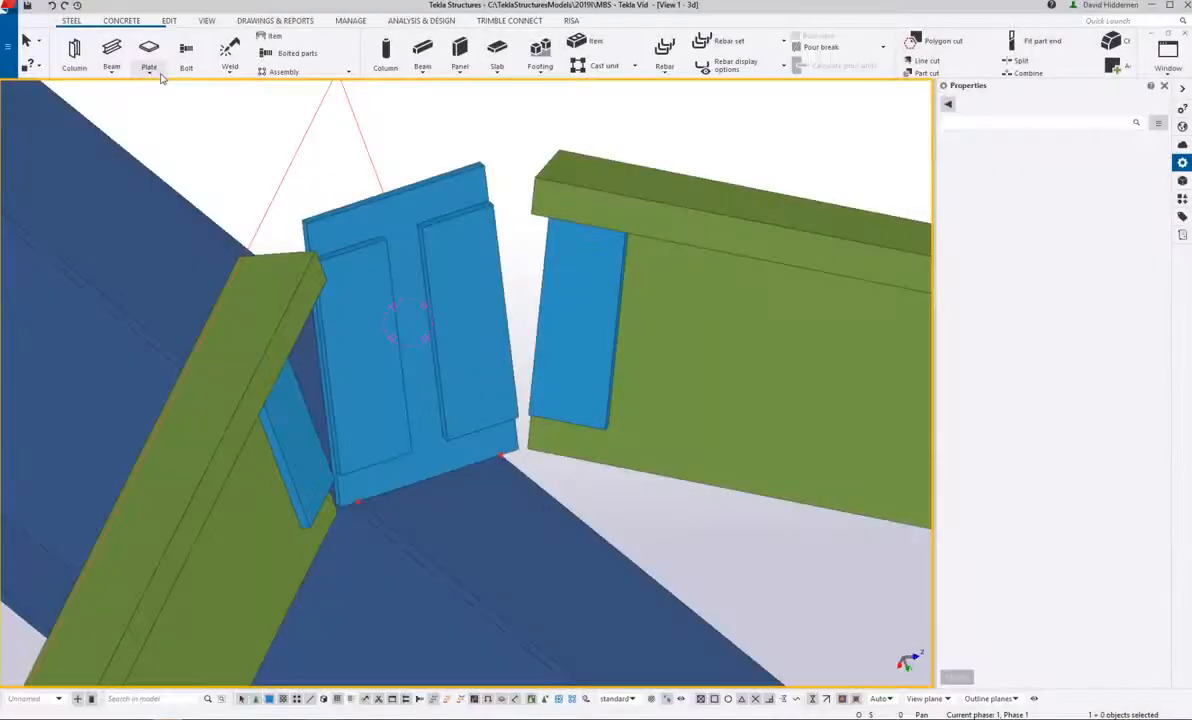
Step: Create a cylindrical bent plate joining the plate on the upright plate's face to the plate on the purlin web
left_click(152, 74)
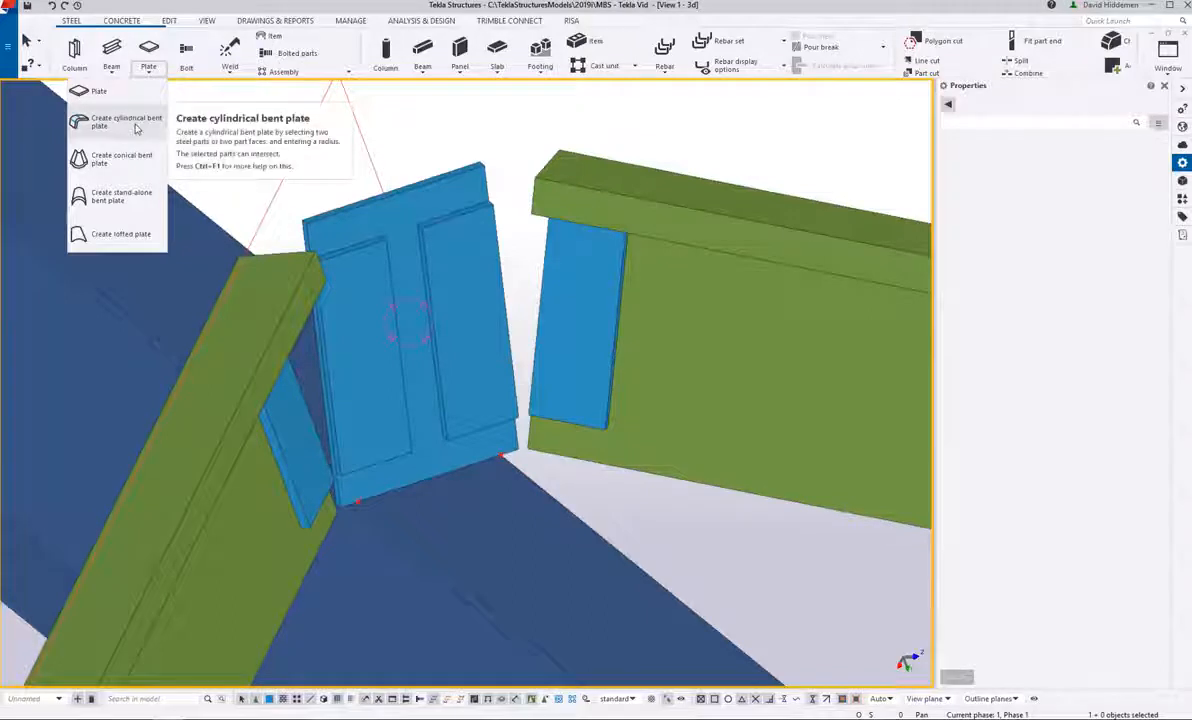
left_click(130, 122)
left_click(464, 284)
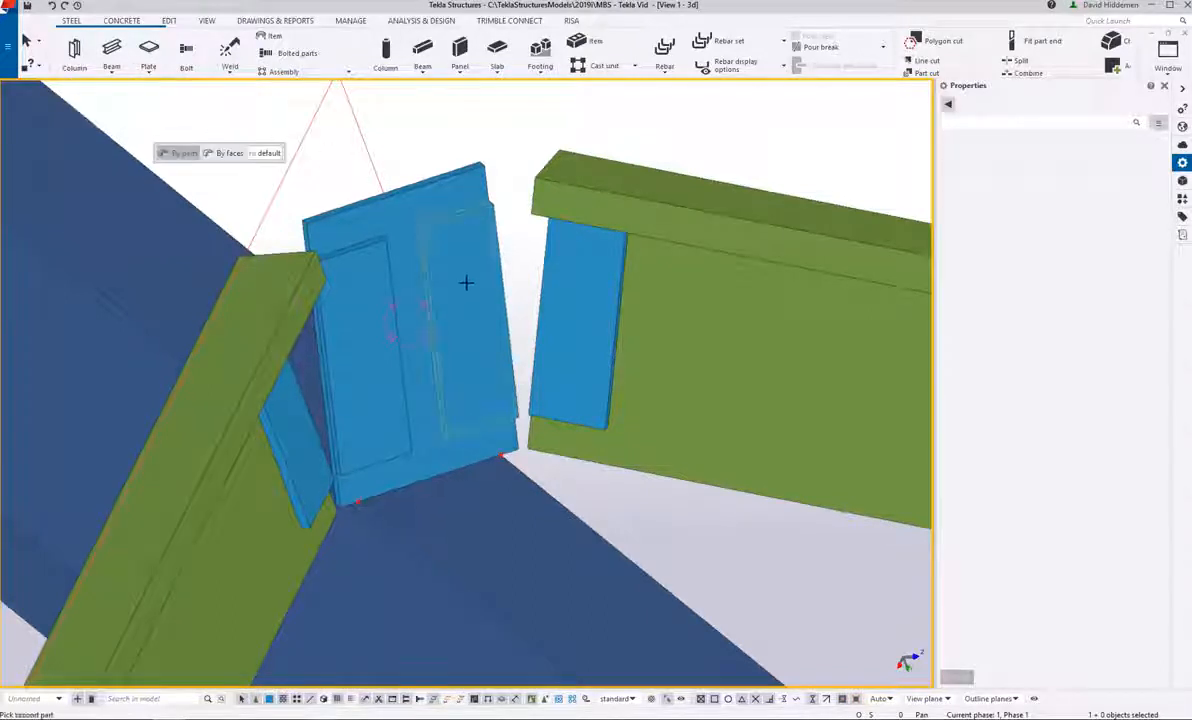
left_click(569, 296)
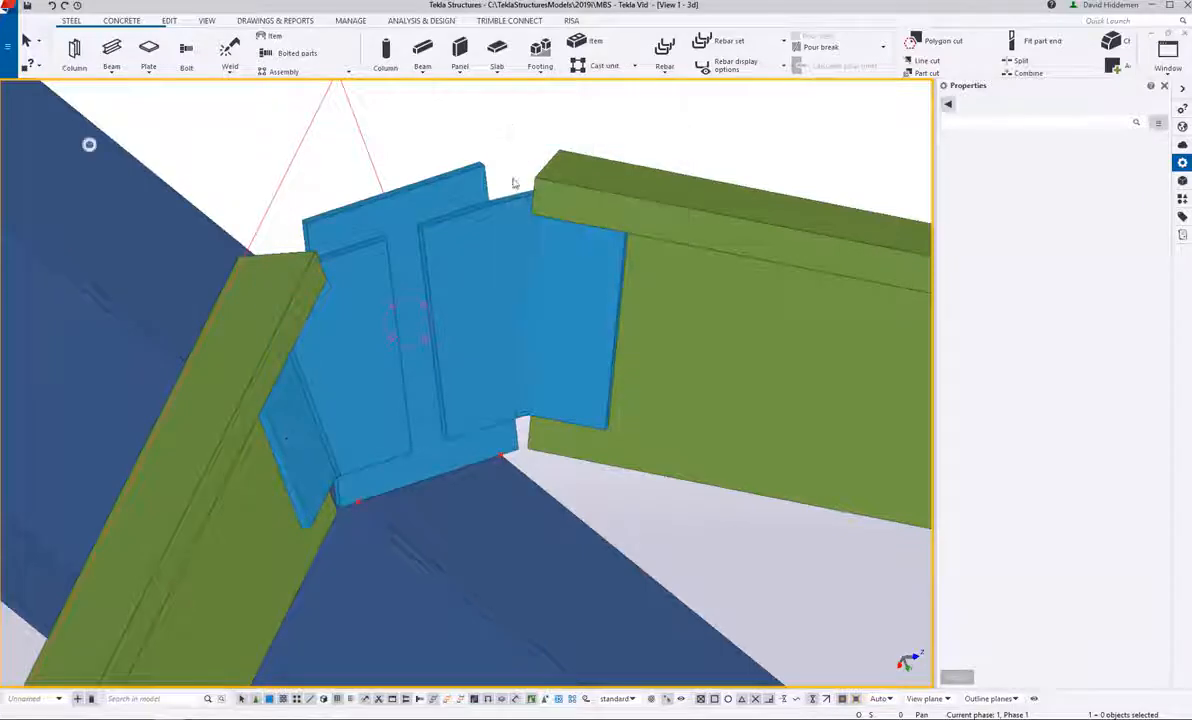
Step: Weld the upright plate to the diagonal rafter using the Fillet BS weld settings
mouse_move(436, 287)
middle_mouse_down("ctrl")
mouse_move(519, 309)
mouse_move(734, 274)
mouse_move(545, 181)
mouse_move(458, 295)
mouse_move(612, 282)
mouse_move(498, 303)
mouse_move(173, 322)
mouse_move(338, 343)
middle_mouse_up("ctrl")
left_click(230, 52)
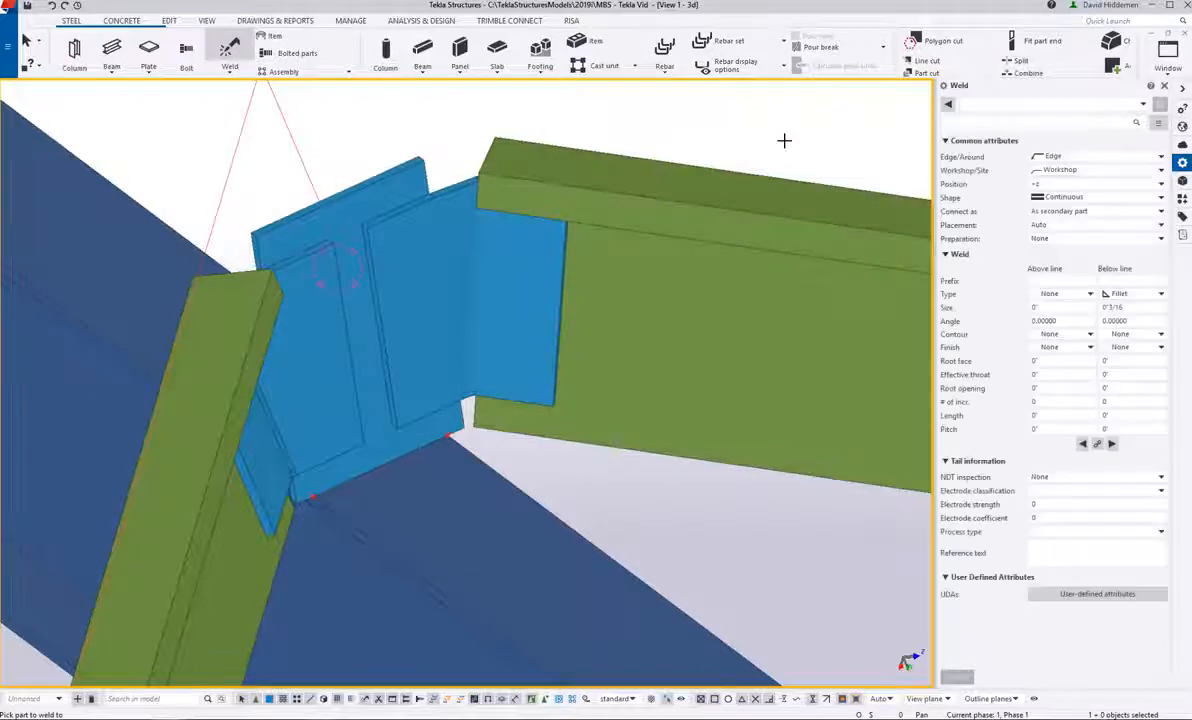
left_click(1059, 106)
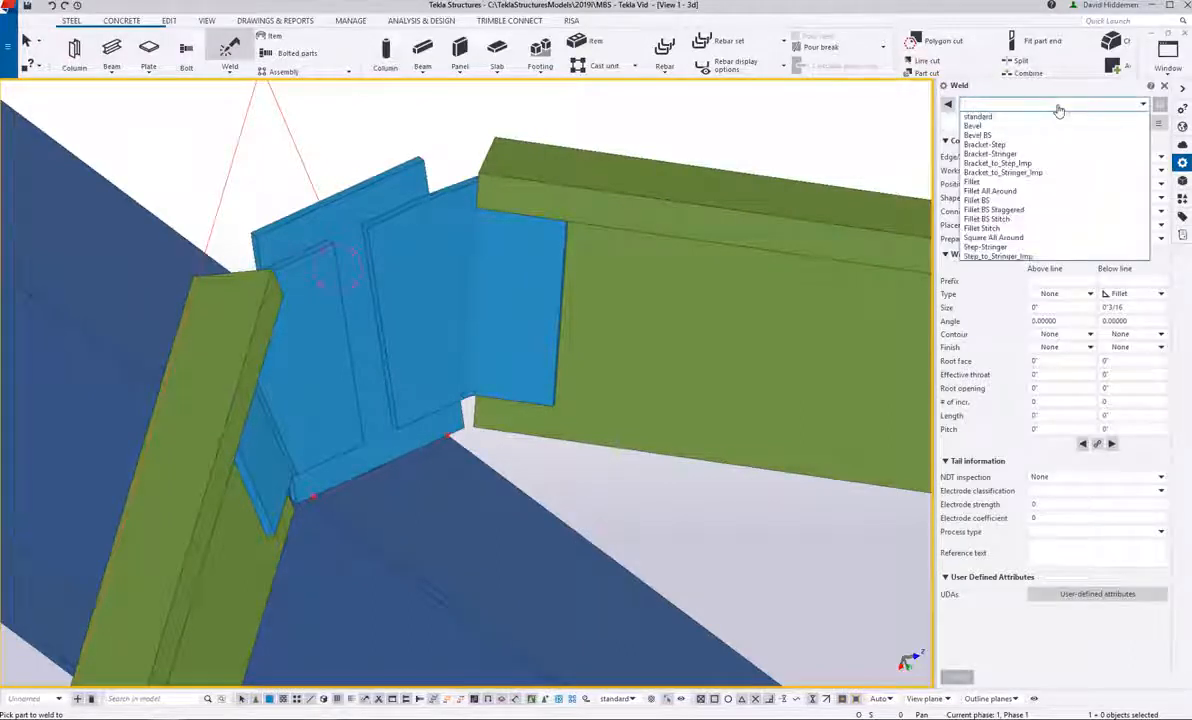
left_click(1024, 201)
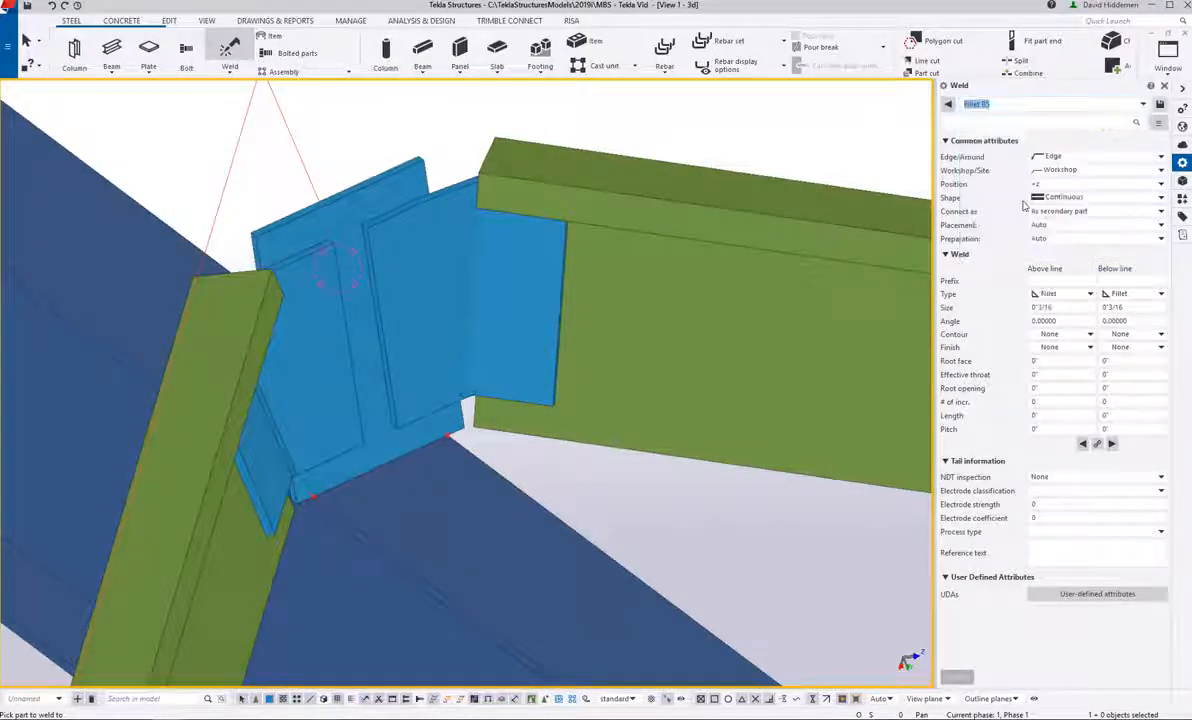
left_click(452, 519)
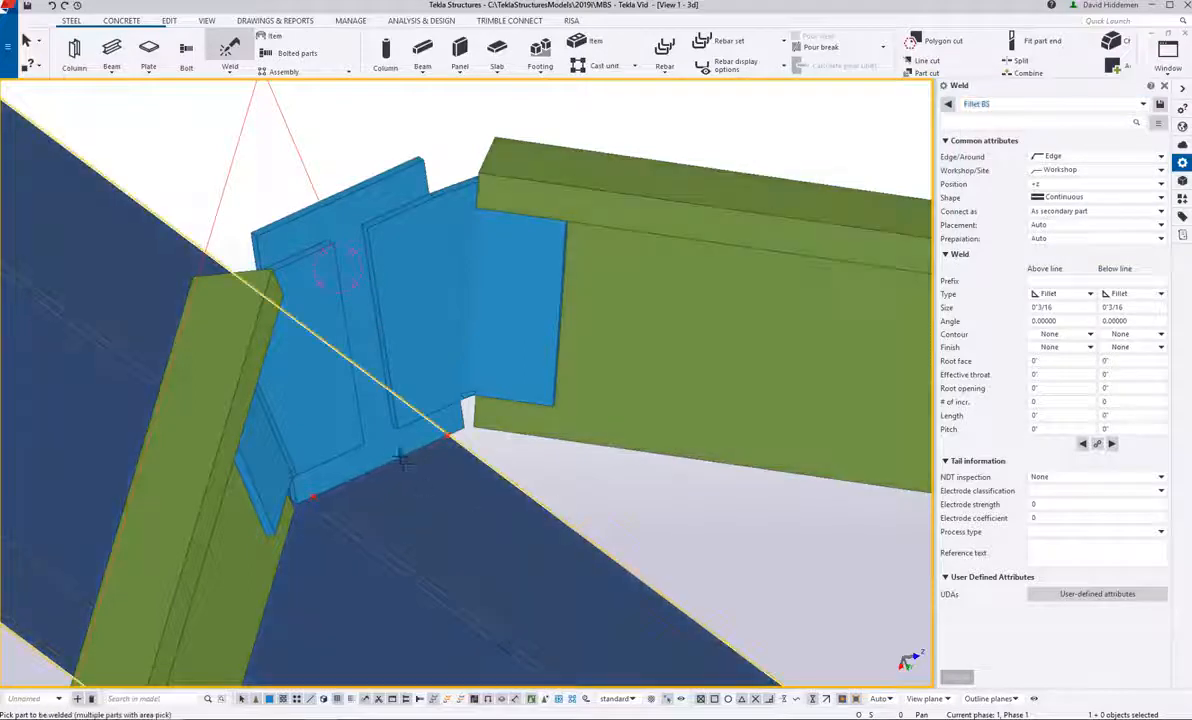
left_click(386, 443)
right_click(434, 114)
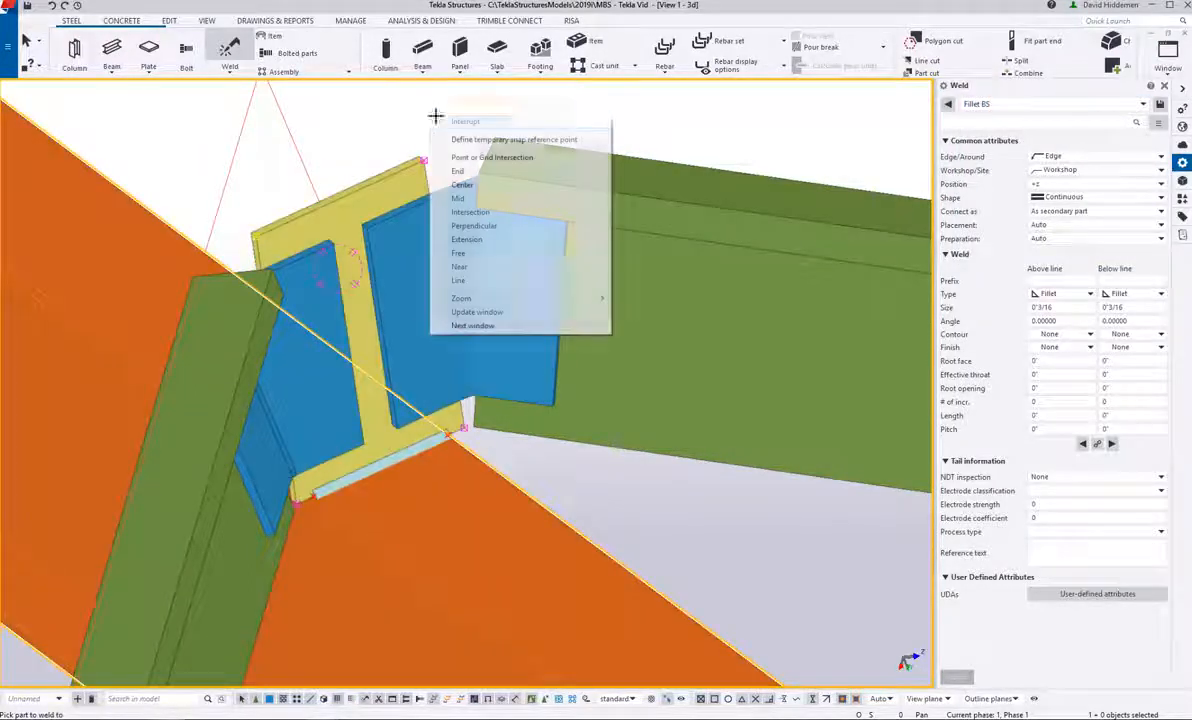
left_click(443, 121)
Step: Set the work plane to the face of the upright plate on the diagonal rafter
scroll(530, 170, "up", 1)
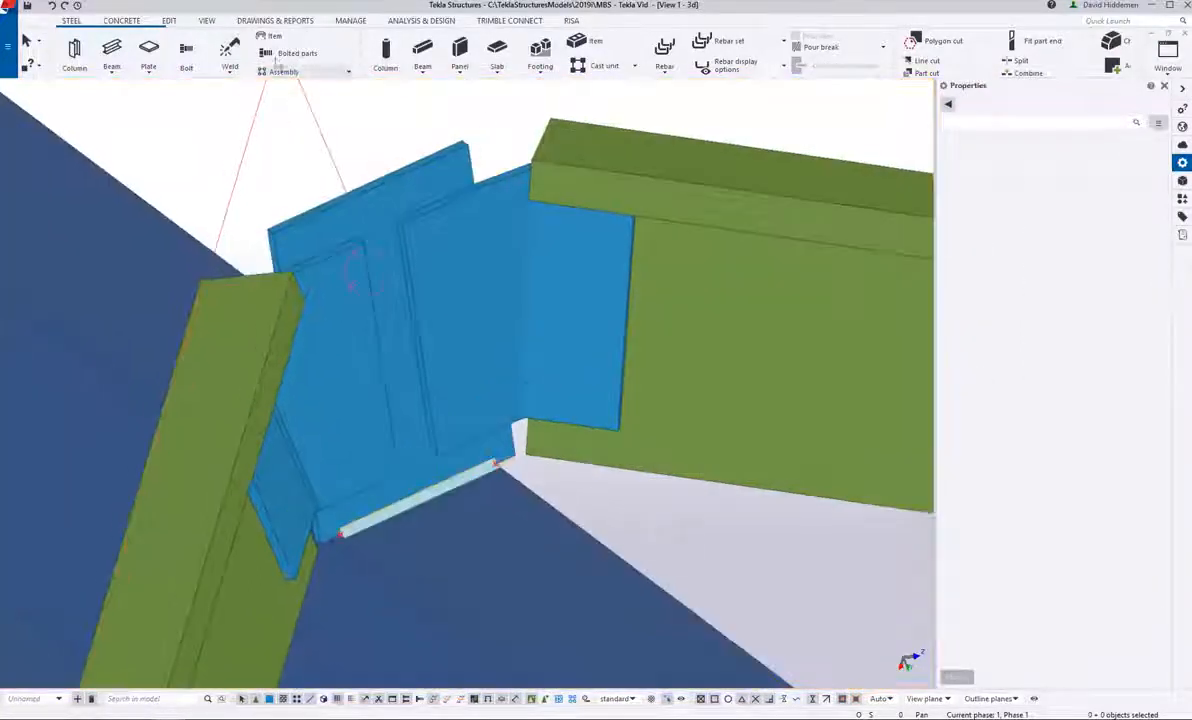
left_click(207, 21)
left_click(338, 72)
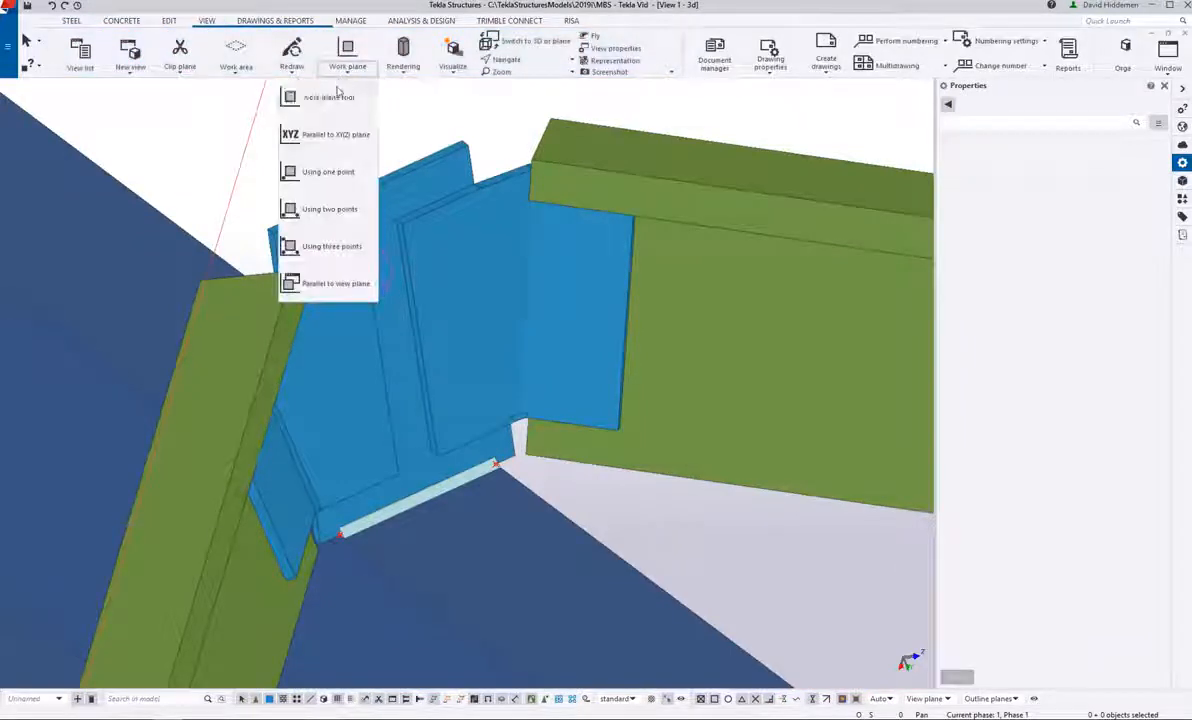
left_click(330, 96)
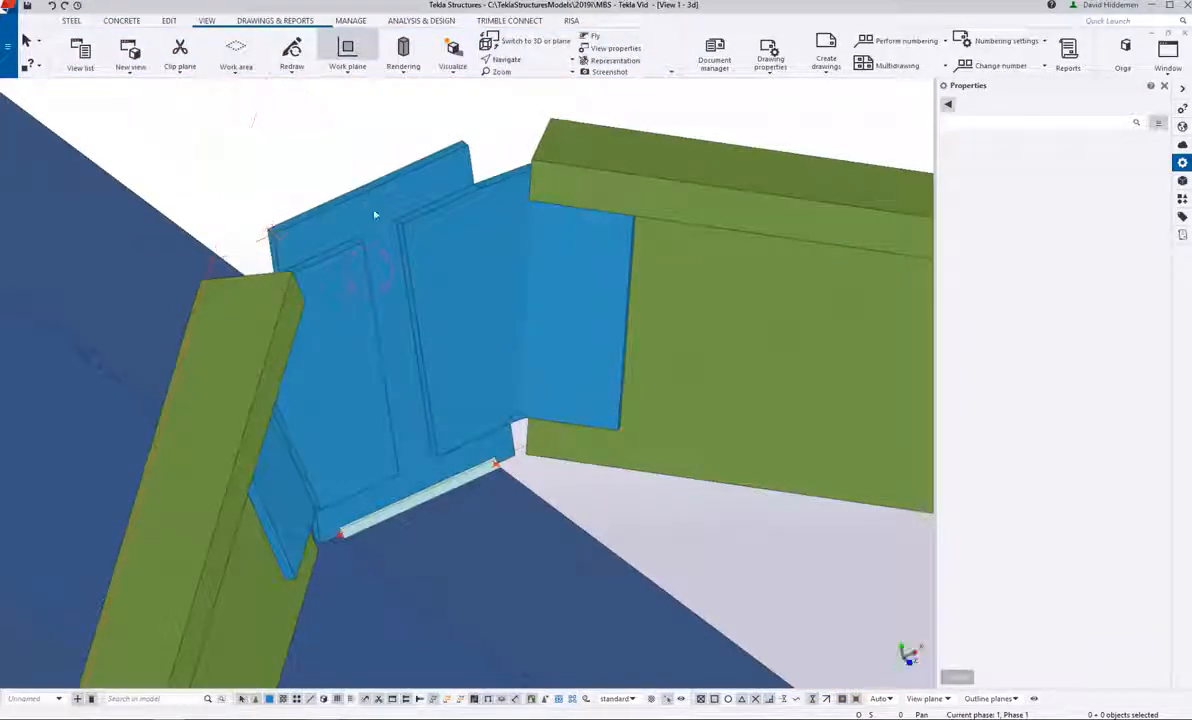
Step: Bolt the bent plate to the upright plate, running from the midpoint of the clip leg's upper edge to its lower edge
left_click(71, 21)
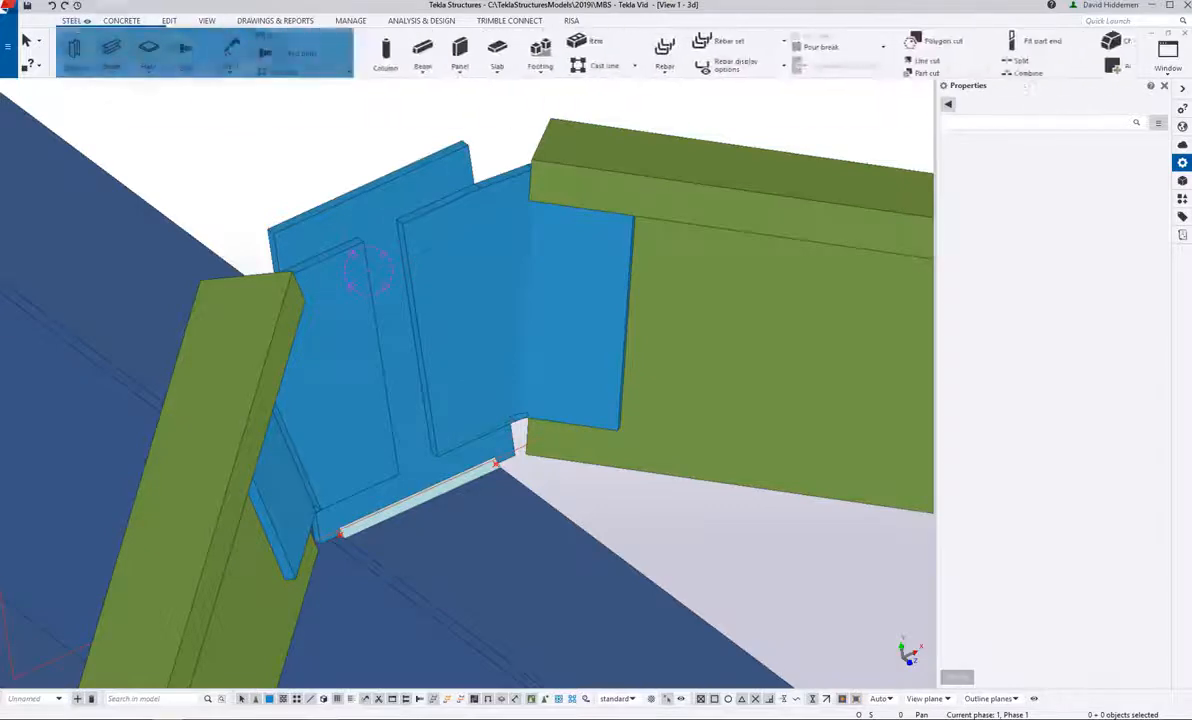
left_click(186, 55)
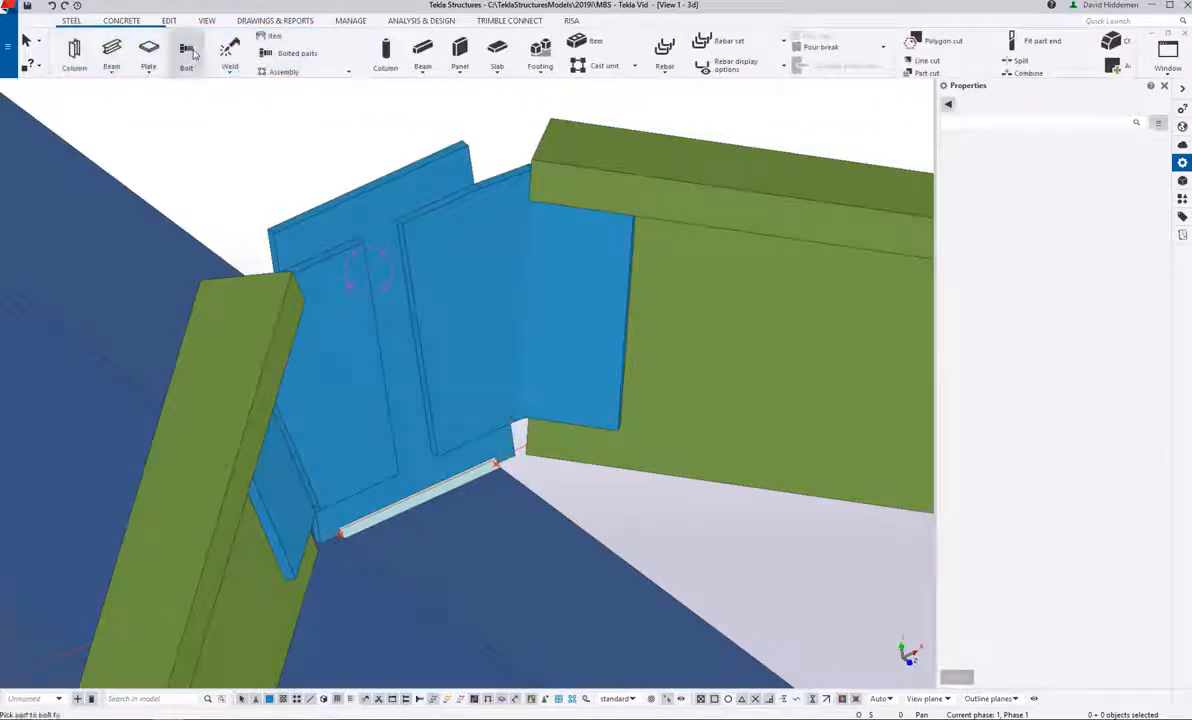
left_click(407, 196)
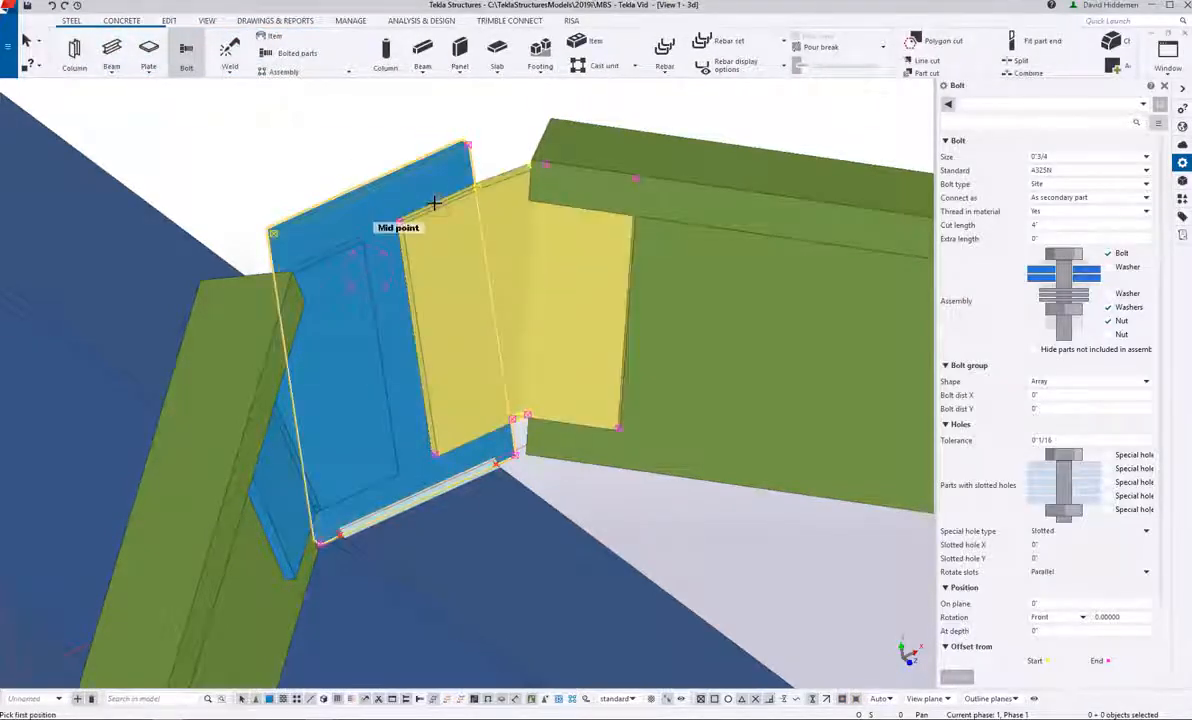
scroll(433, 203, "up", 4)
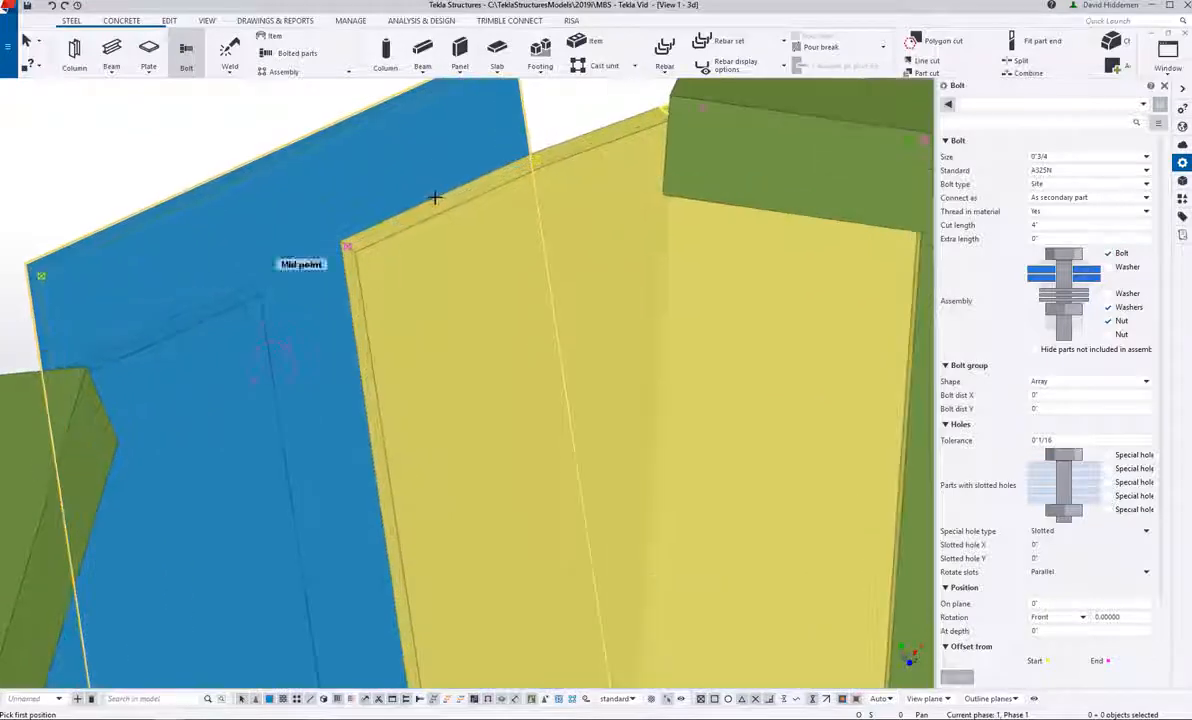
left_click(433, 199)
scroll(463, 319, "down", 4)
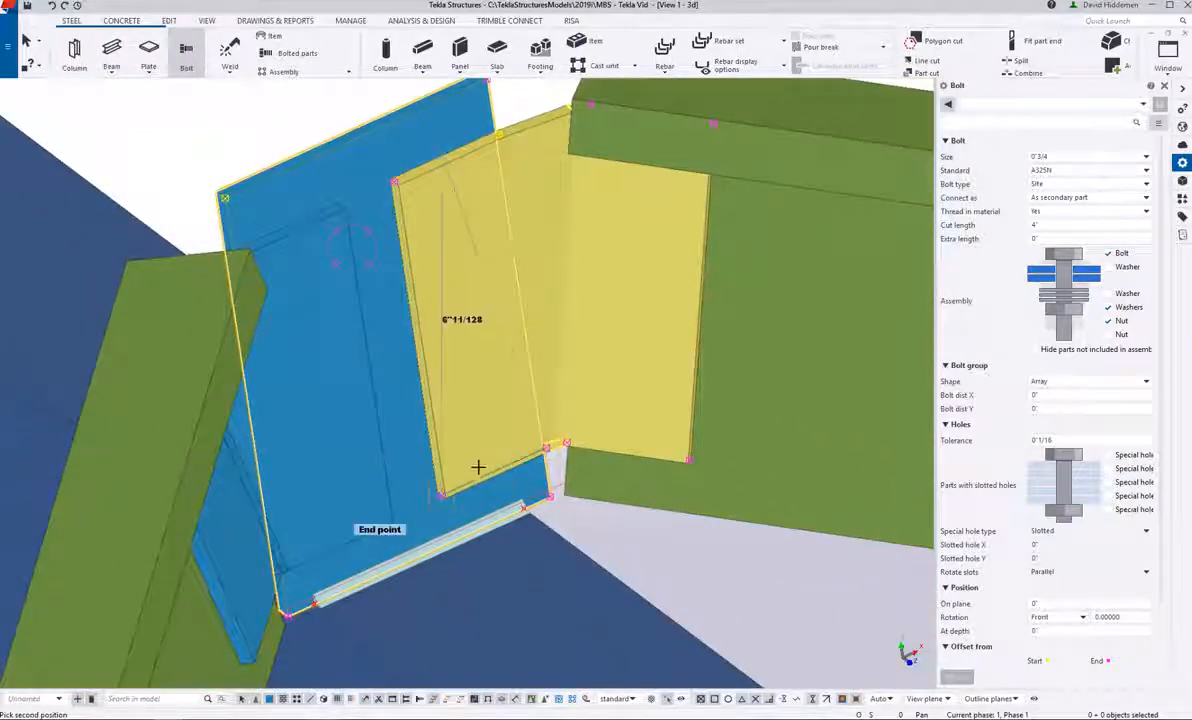
left_click(488, 466)
right_click(487, 291)
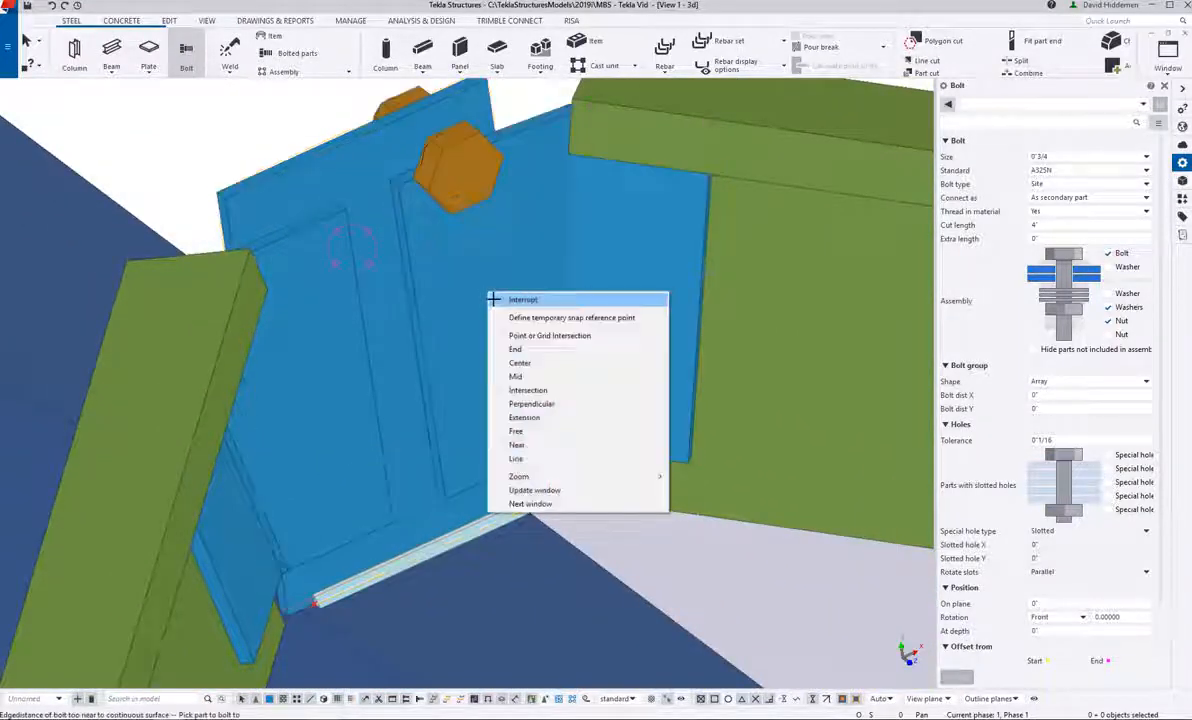
left_click(495, 299)
Step: Modify the bolt group to size 5/8 A325N, with bolt distance X of 4" and a Dx start offset of 1"
left_click(469, 178)
left_click(1079, 171)
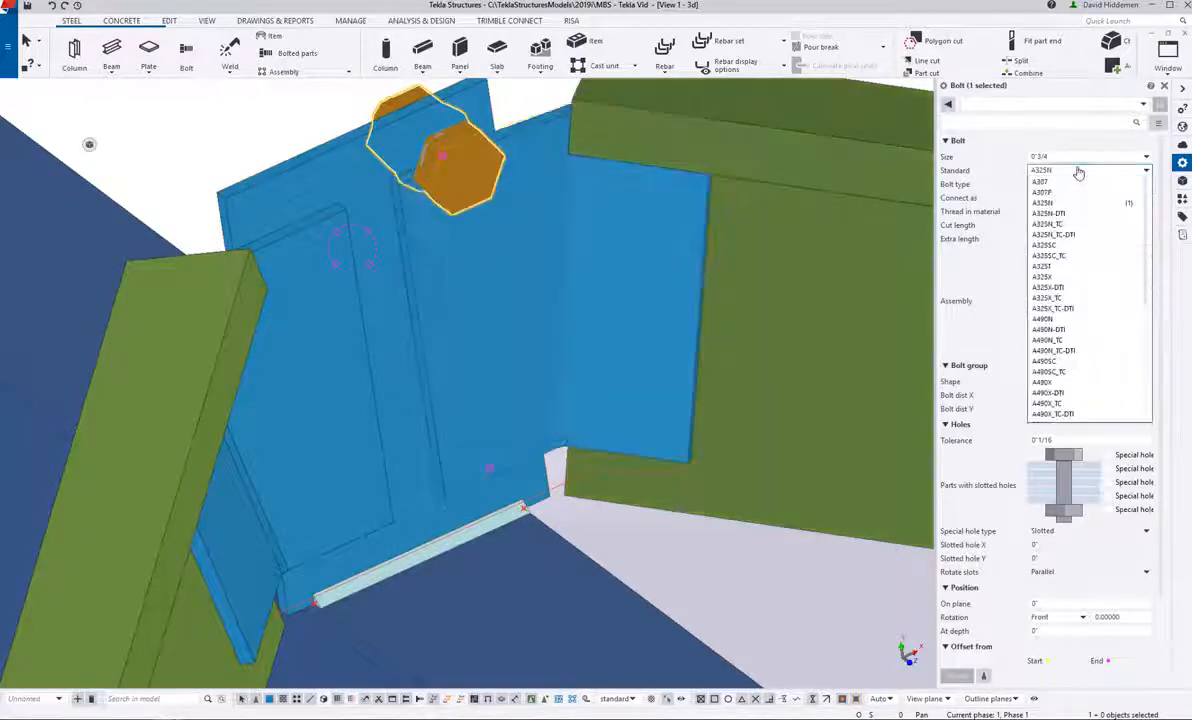
left_click(1070, 207)
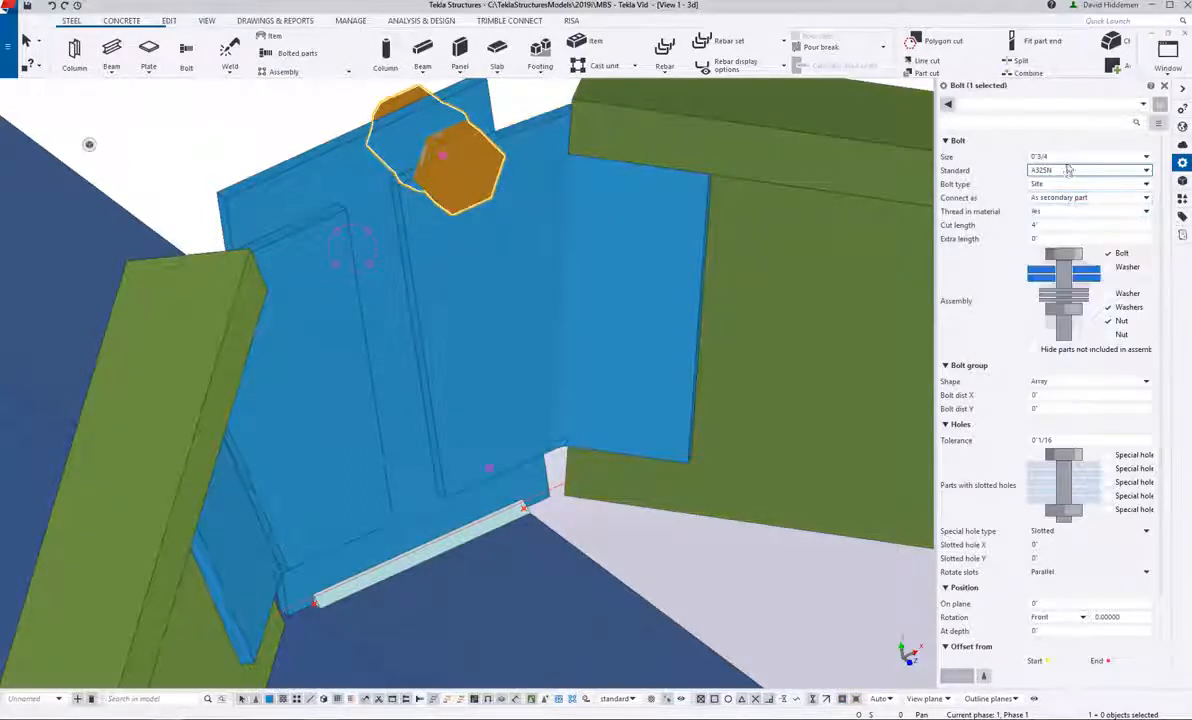
left_click(1066, 157)
left_click(1069, 180)
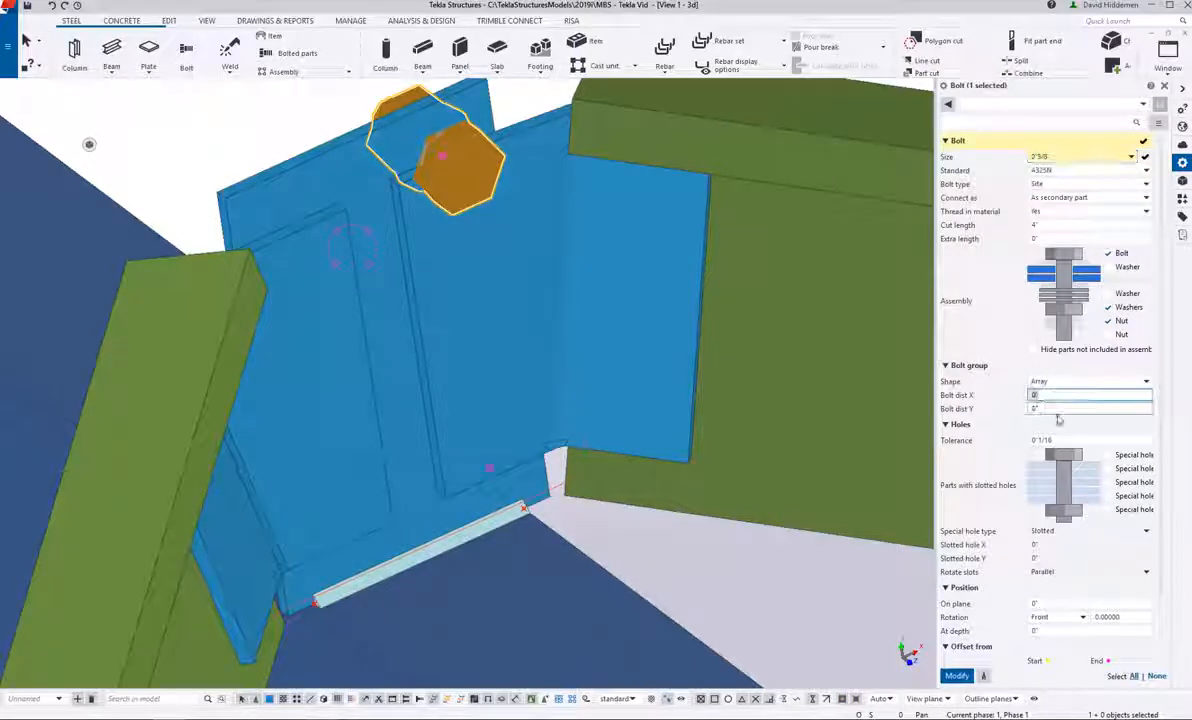
scroll(1074, 525, "down", 3)
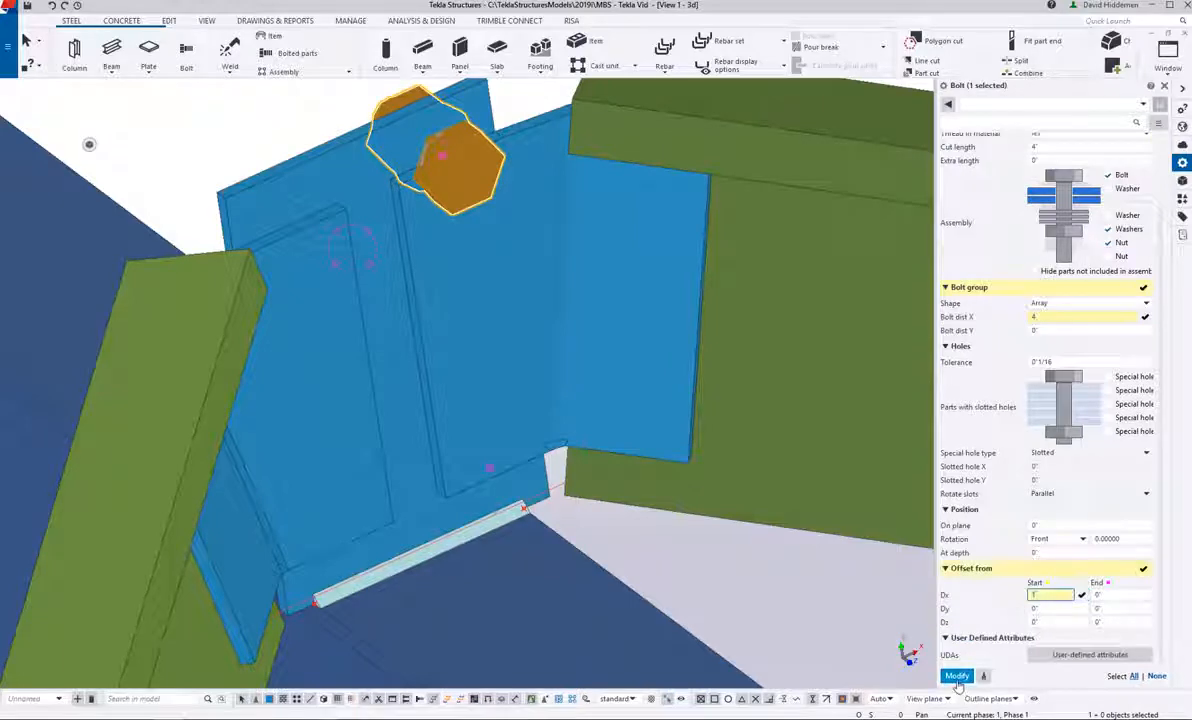
type("1'")
left_click(957, 677)
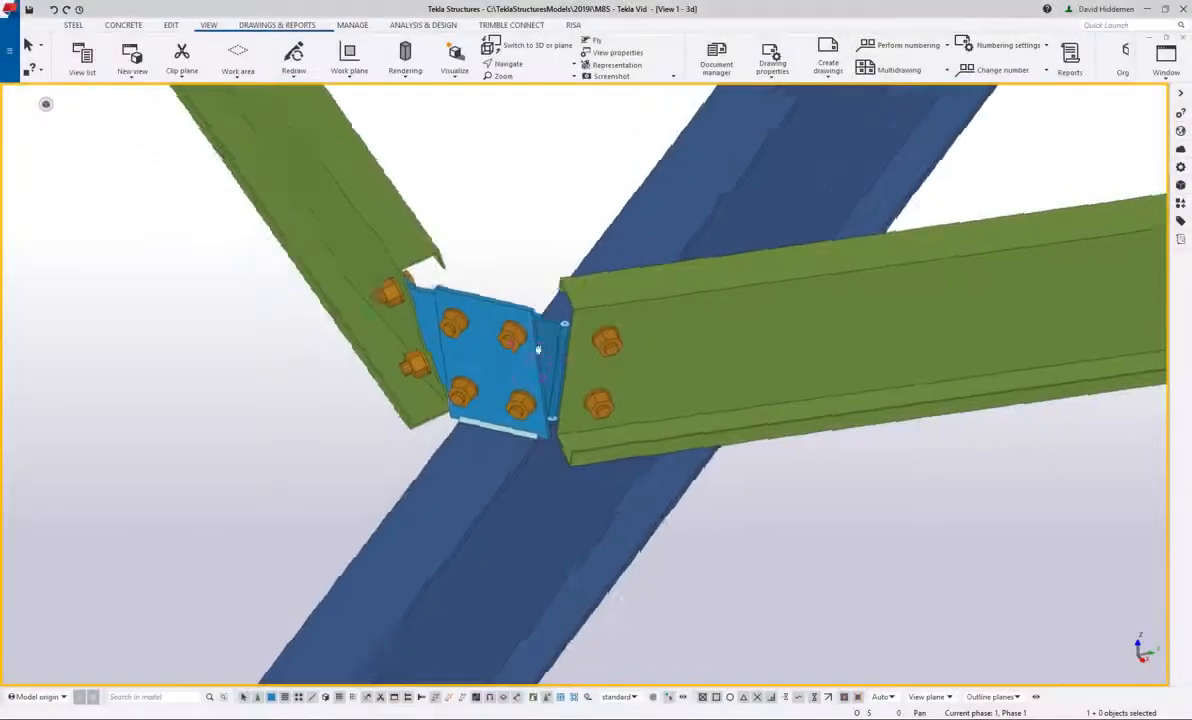
middle_click_drag(538, 349, 1000, 265, "ctrl")
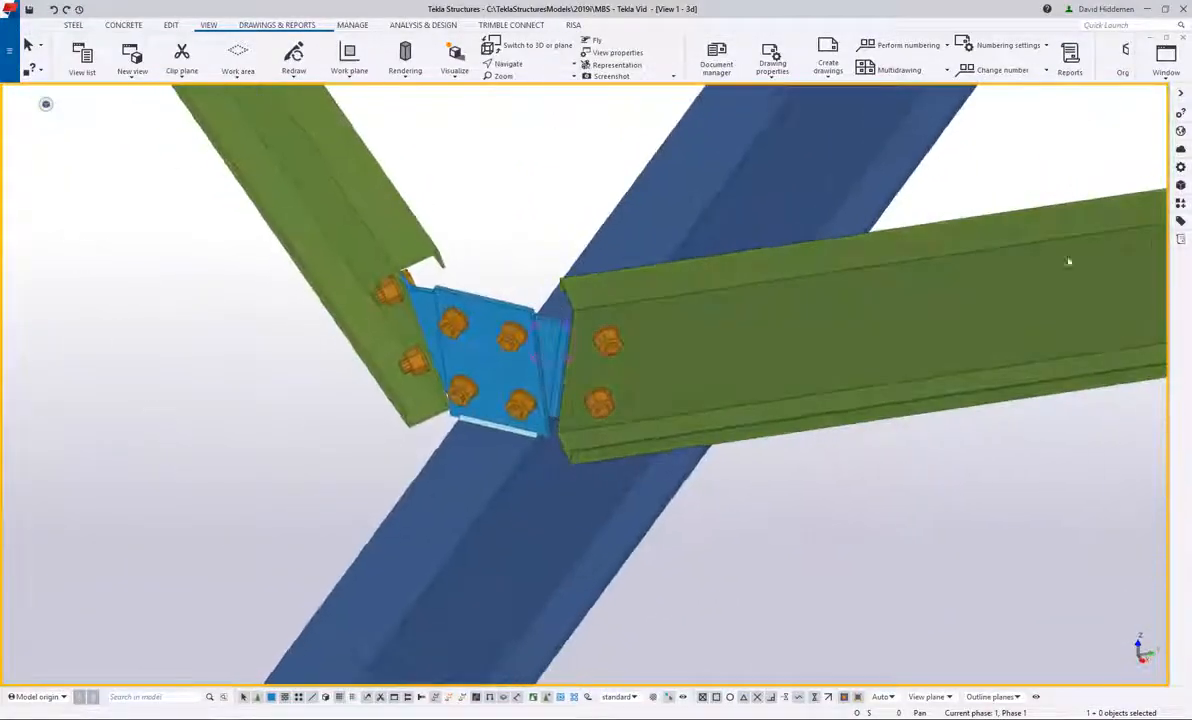
Step: Start defining a custom component of type Connection named "+Purlin at Hip"
left_click(1181, 203)
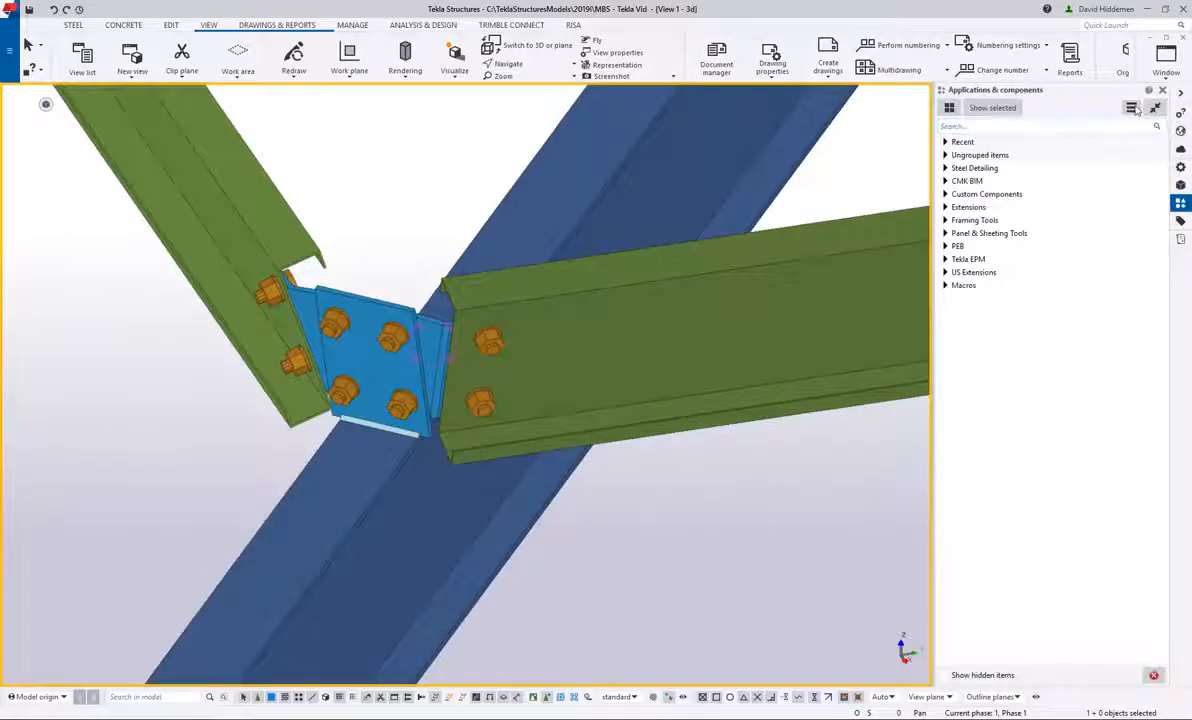
left_click(1131, 108)
left_click(1060, 179)
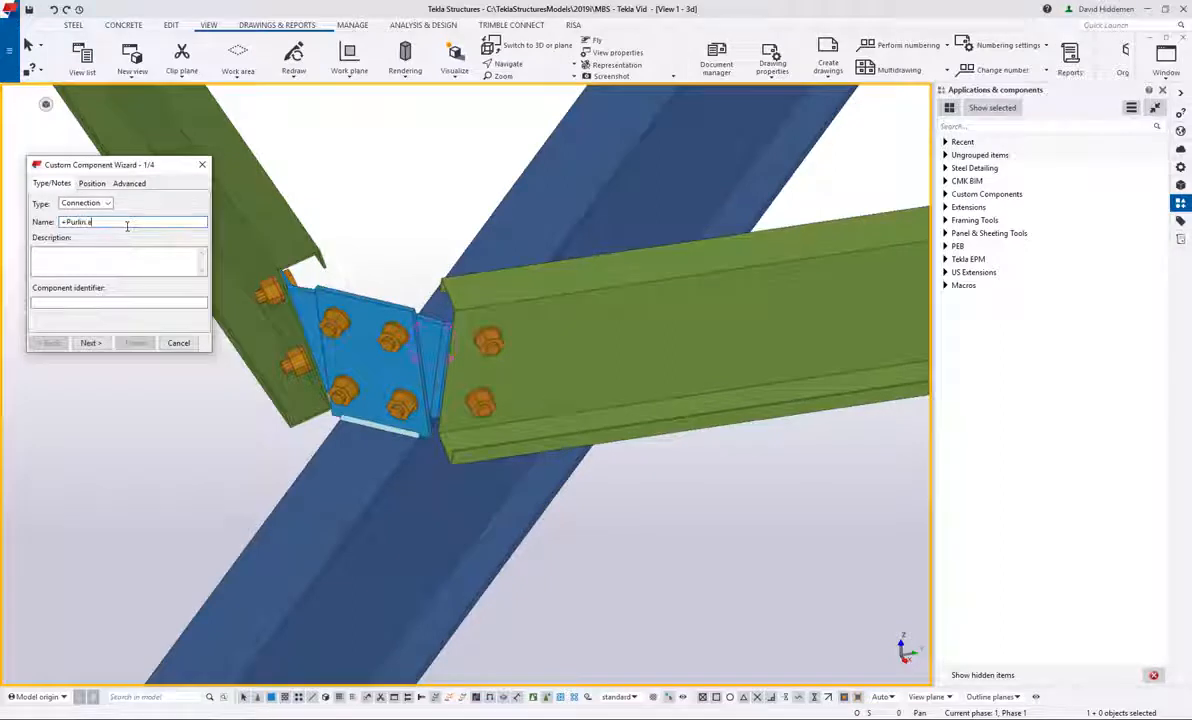
left_click(90, 342)
Step: Select the clip plates, bolts and weld at the hip joint as the custom component's objects
middle_click_drag(316, 407, 384, 370, "ctrl")
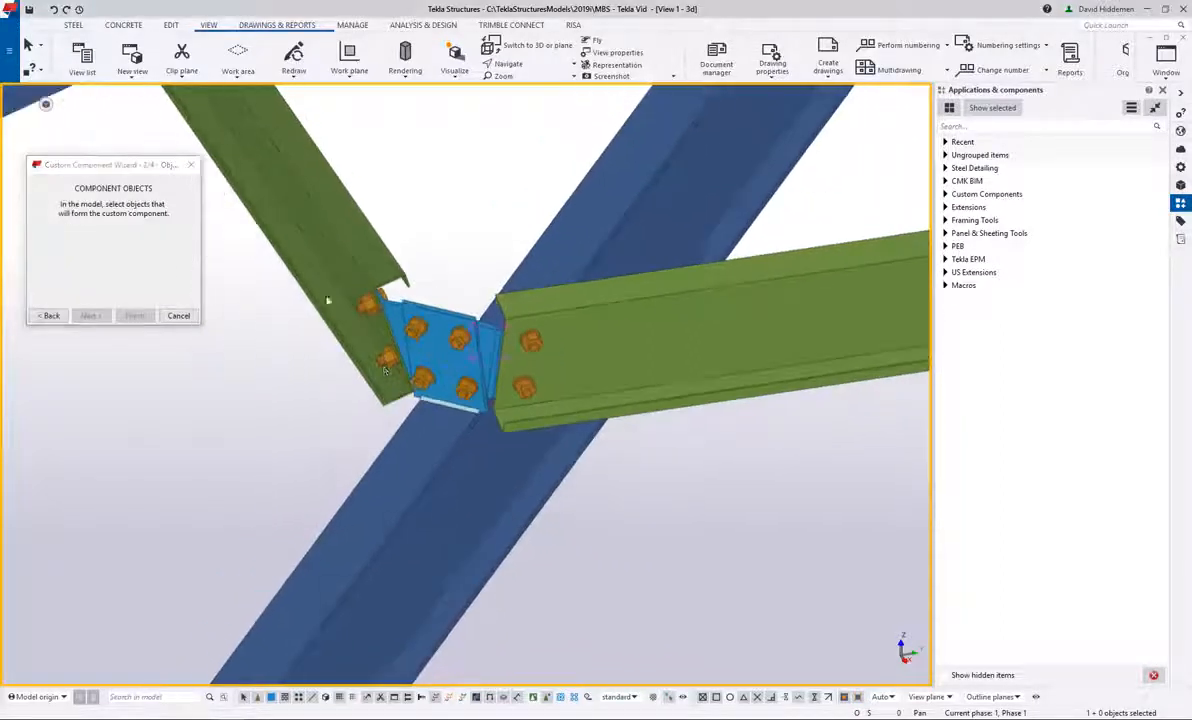
left_click_drag(489, 372, 686, 500)
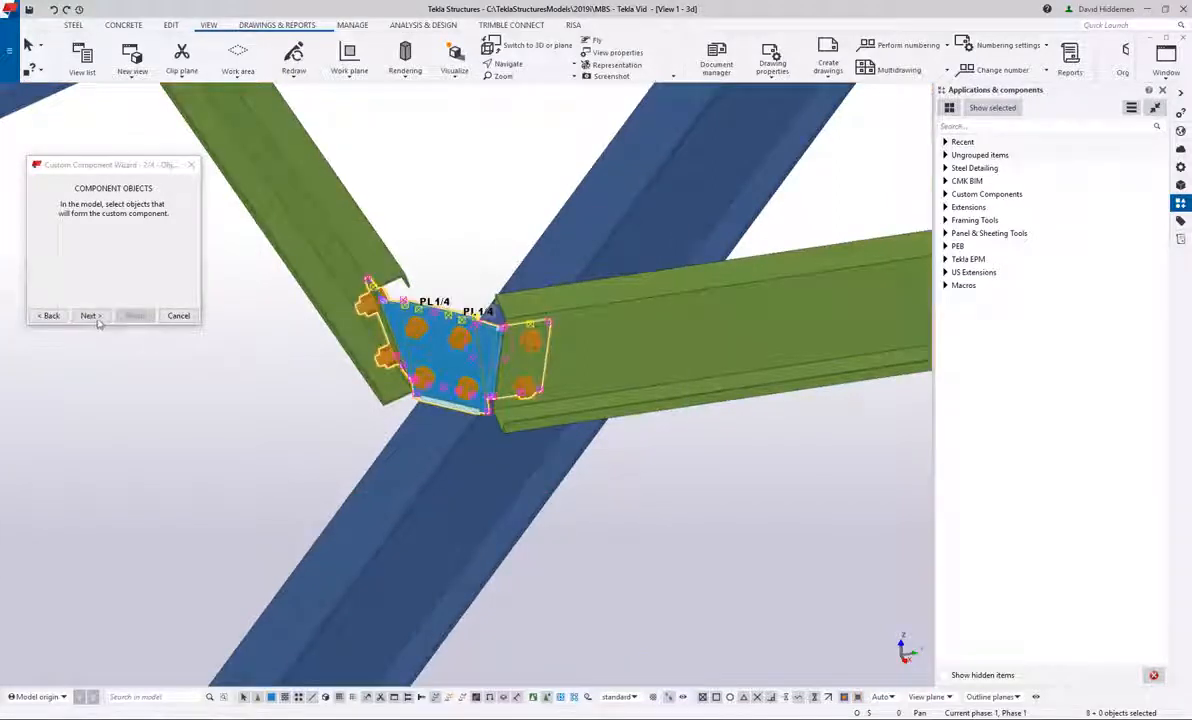
left_click(90, 316)
Step: Assign the diagonal rafter as main part and the two adjoining purlins as secondary parts, completing the custom component
left_click(402, 481)
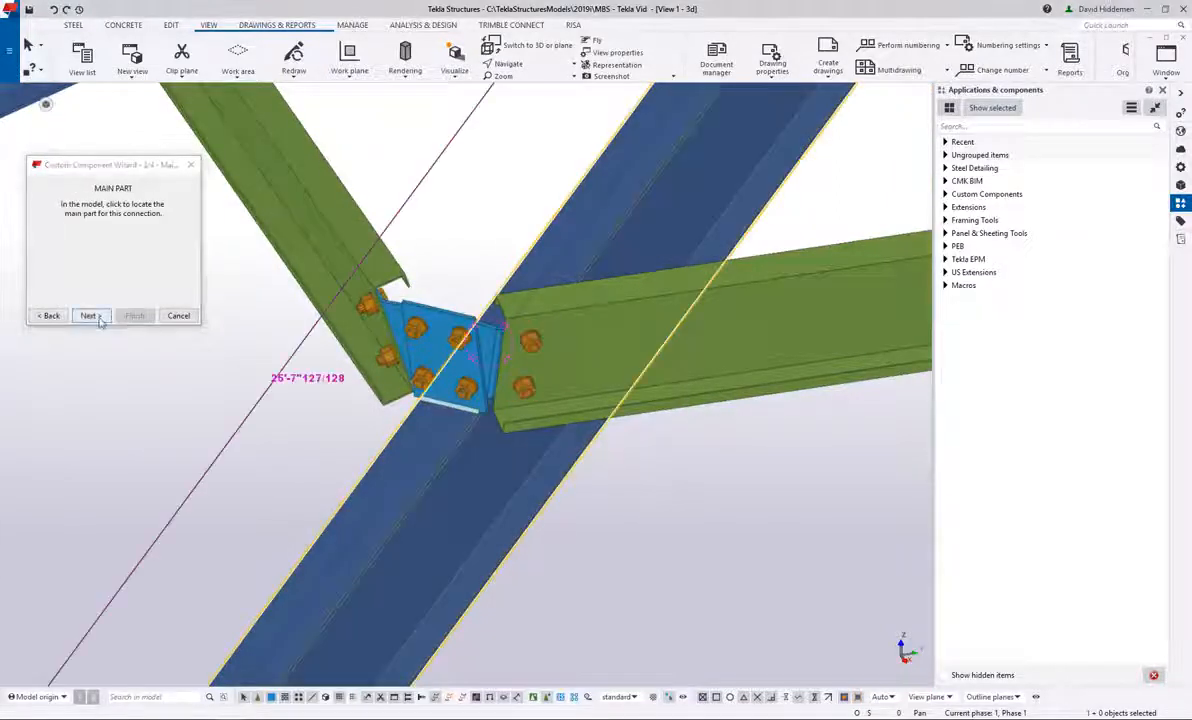
left_click(90, 316)
left_click(290, 278)
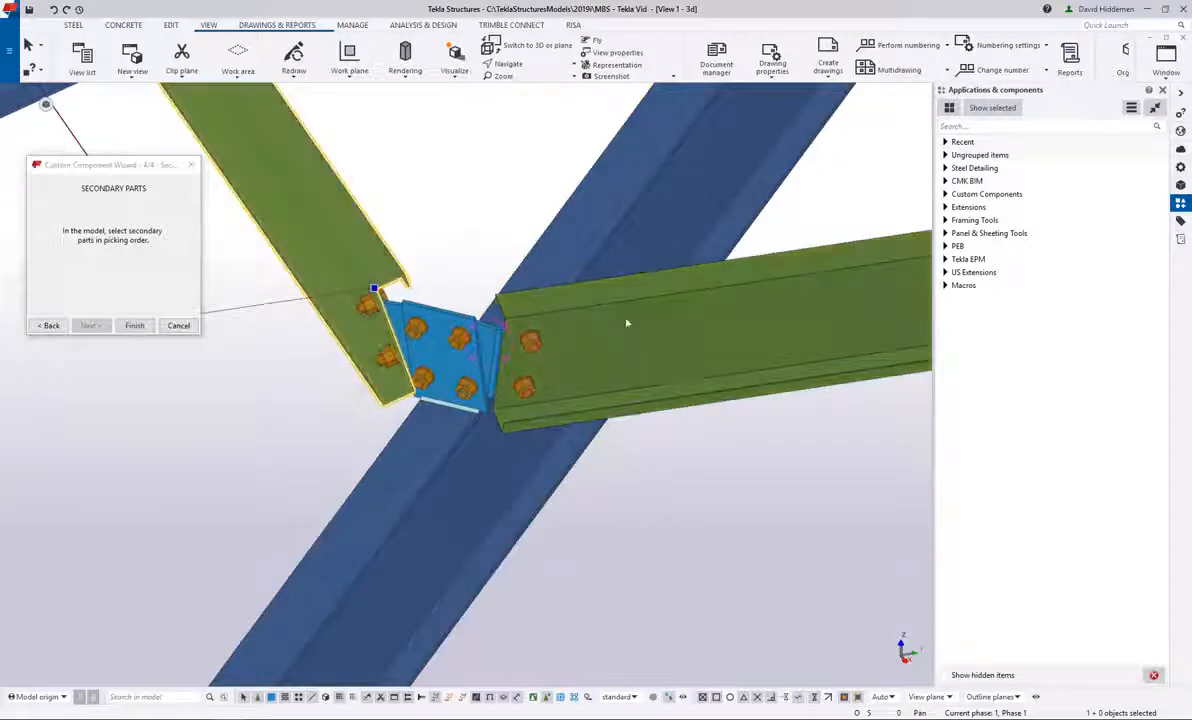
left_click(627, 323)
left_click(117, 327)
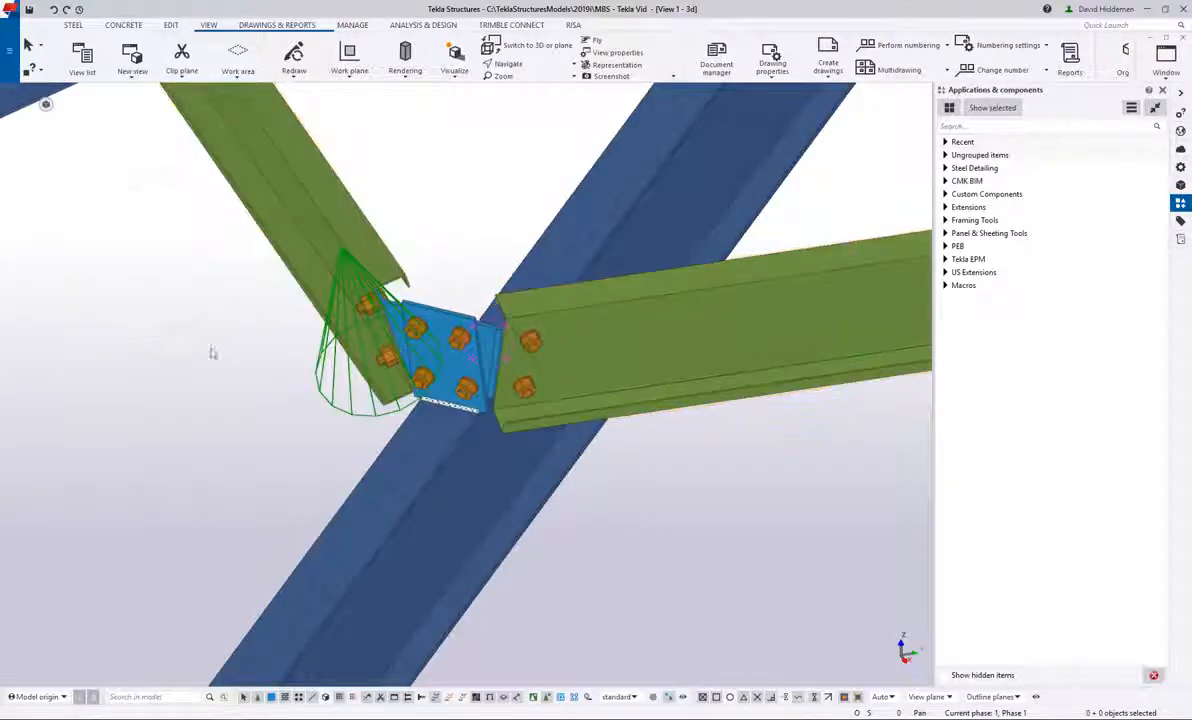
Step: Apply the +Purlin at Hip connection to the diagonal rafter and the next unconnected pair of purlins
scroll(344, 409, "down", 5)
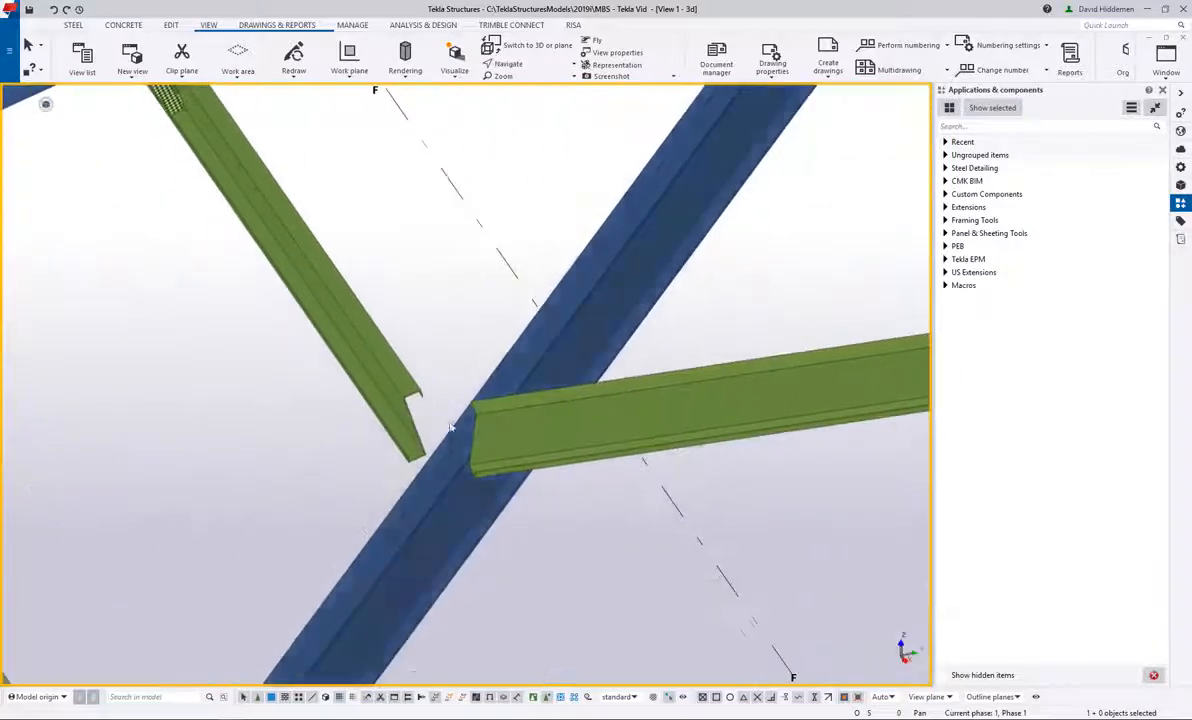
left_click(946, 155)
left_click(988, 203)
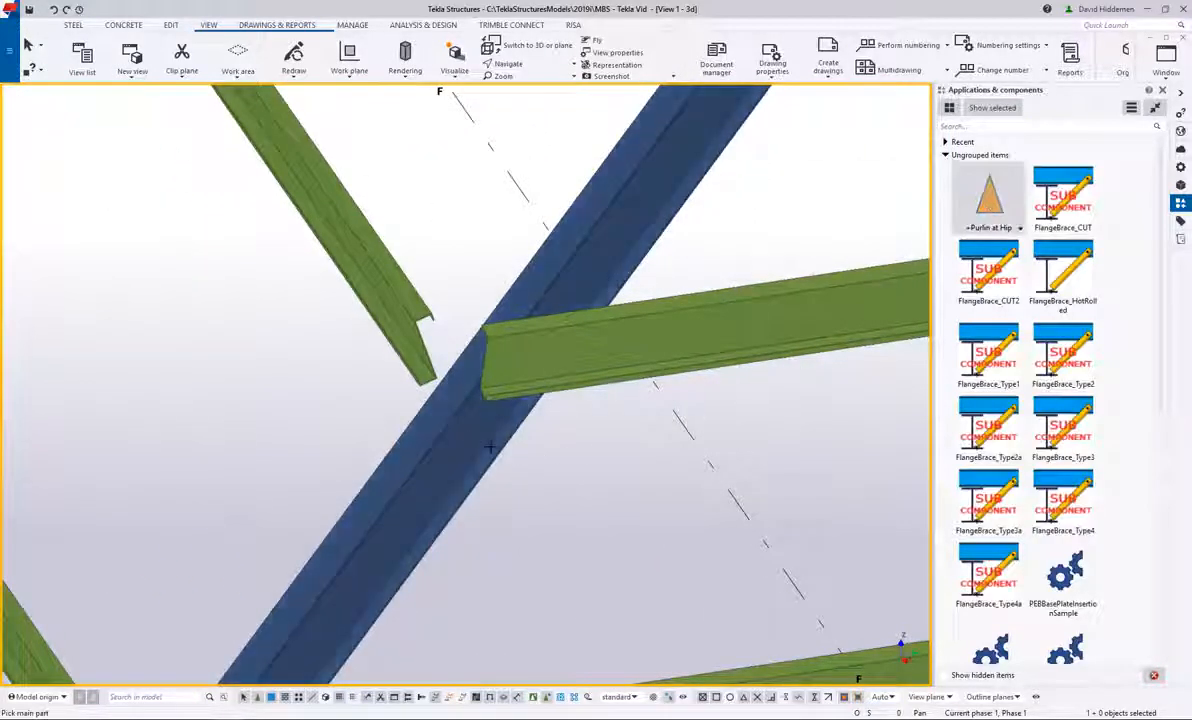
left_click(440, 411)
left_click(590, 350)
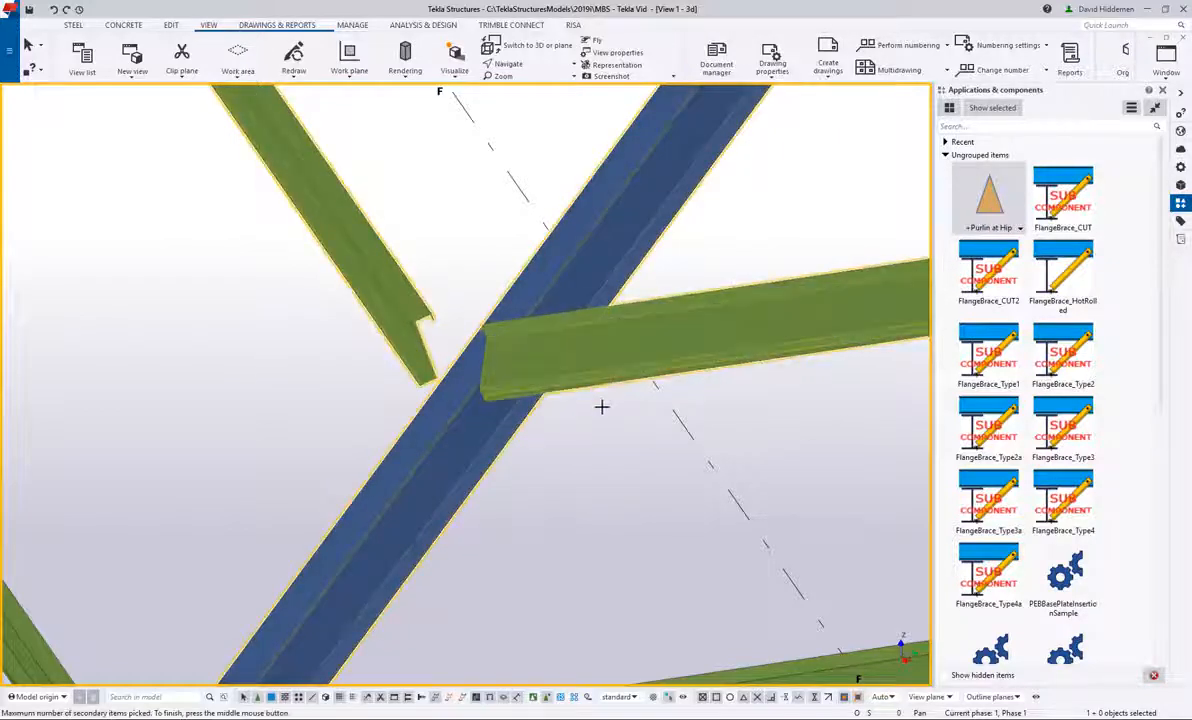
middle_click(610, 440)
Step: Apply the same +Purlin at Hip connection where the following purlin pair meets the diagonal rafter
middle_click_drag(283, 668, 468, 457)
middle_click_drag(342, 658, 474, 487)
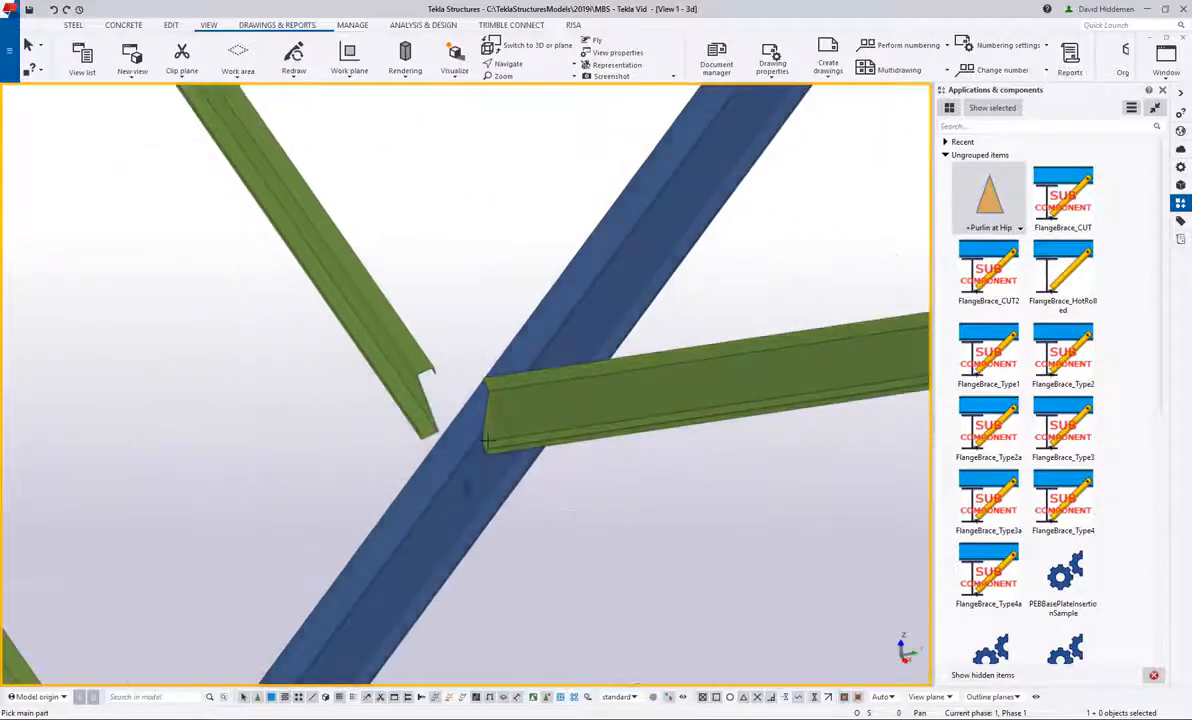
left_click(474, 487)
left_click(420, 423)
left_click(623, 418)
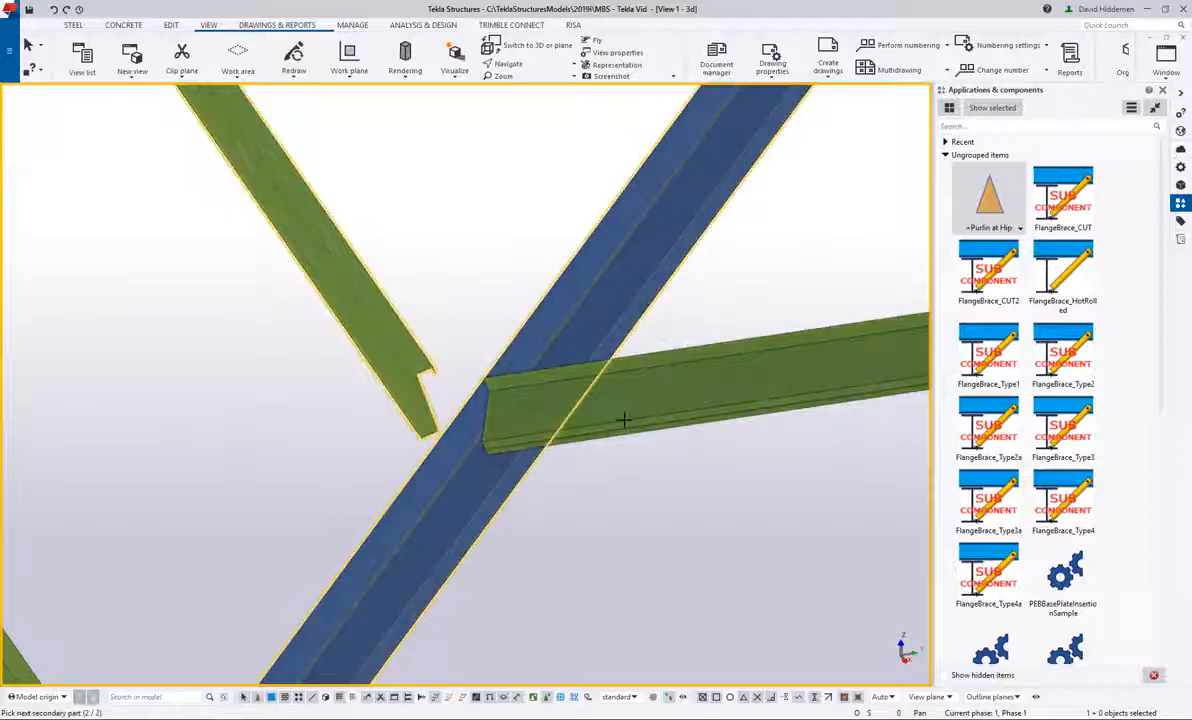
middle_click(610, 479)
middle_click_drag(606, 481, 601, 359)
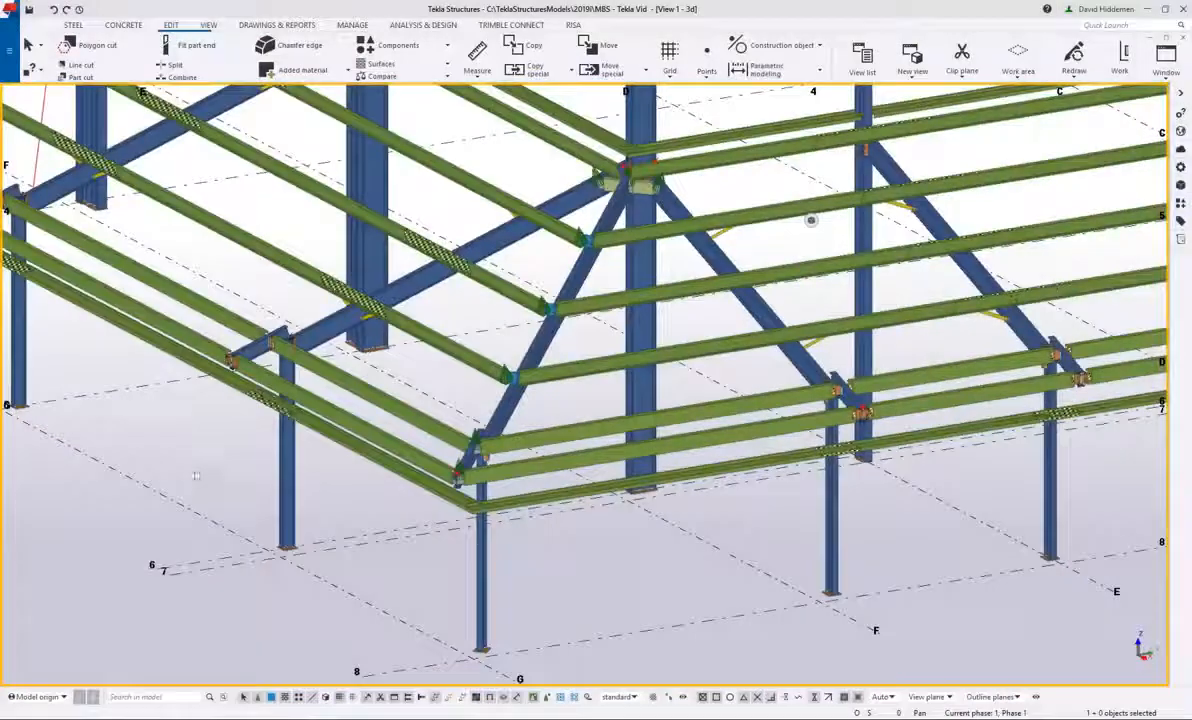
Step: Disable the view filter row that excludes FRAME_SHEET parts and modify the 3D view to display the sheeting
double_click(196, 476)
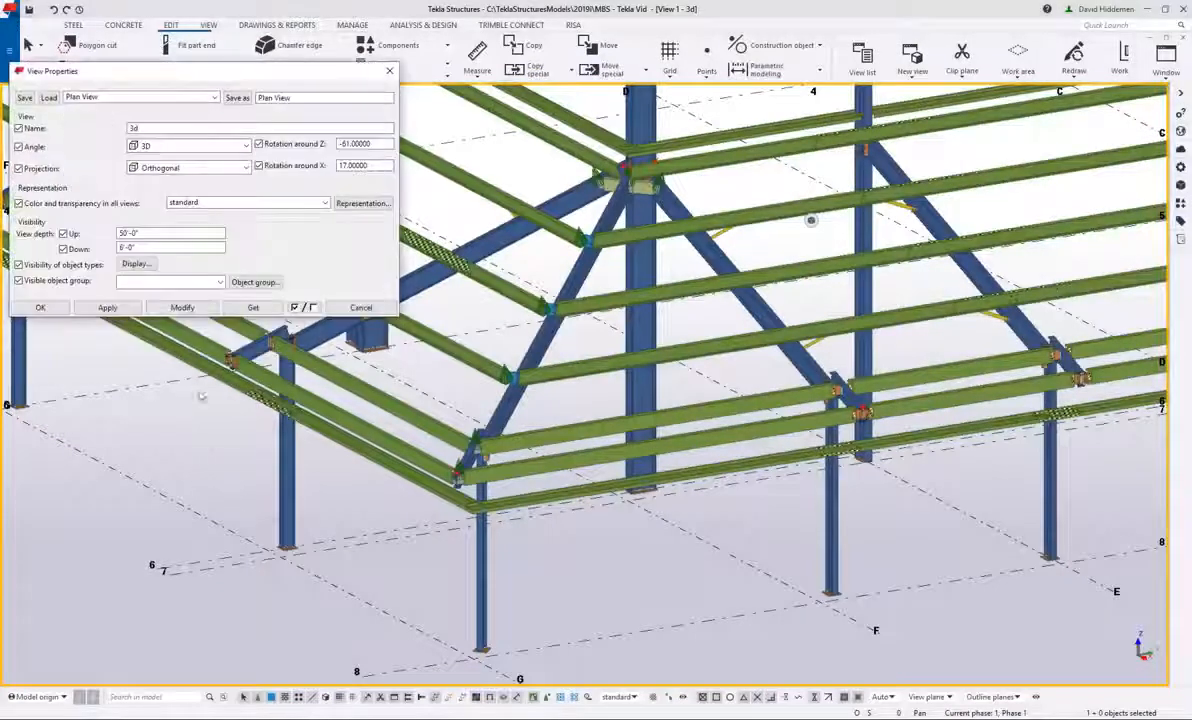
left_click(255, 282)
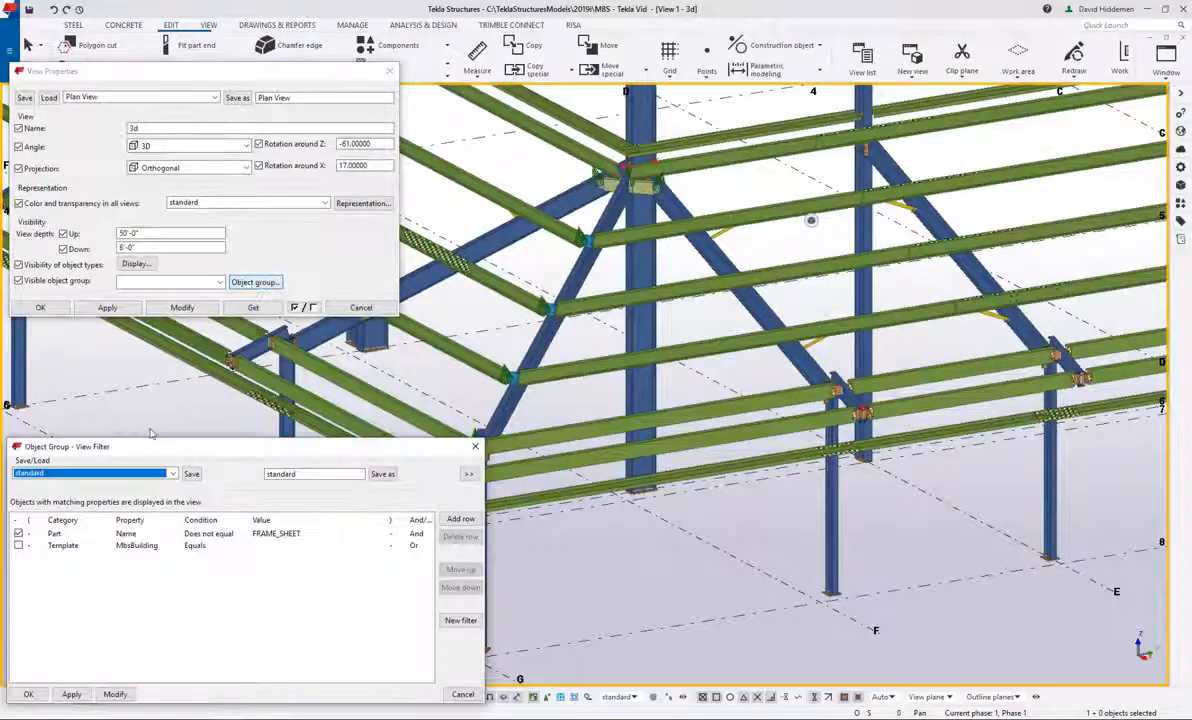
left_click(20, 534)
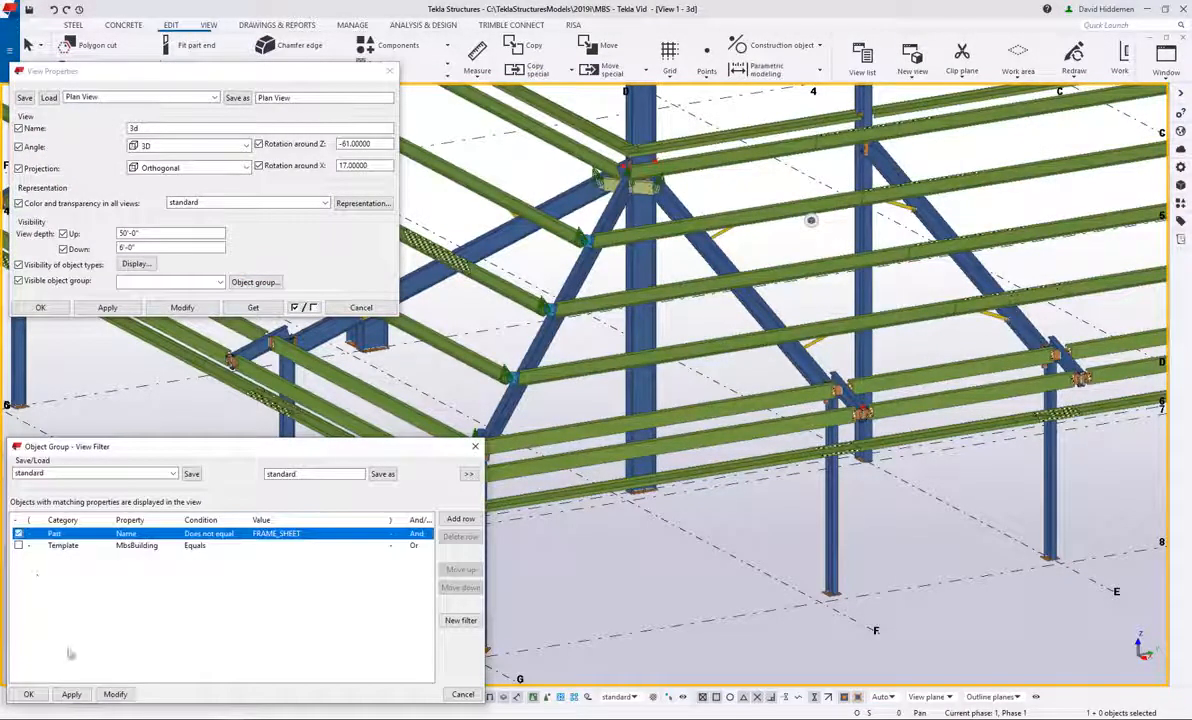
left_click(115, 693)
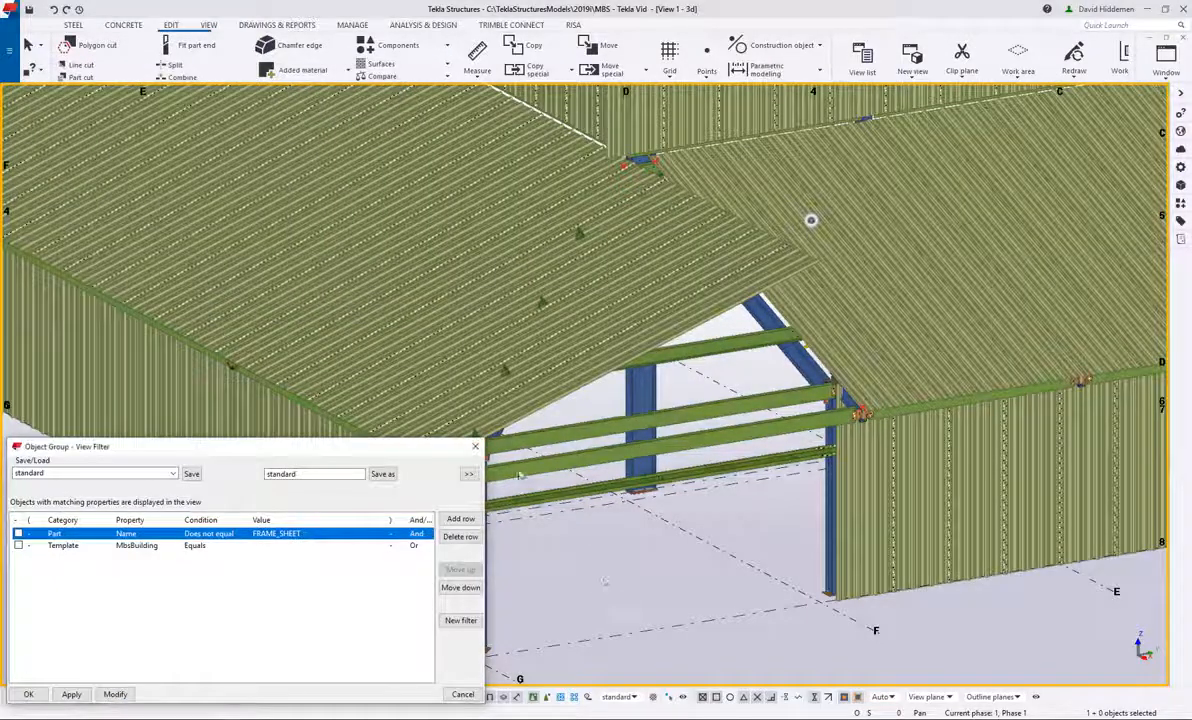
left_click(475, 446)
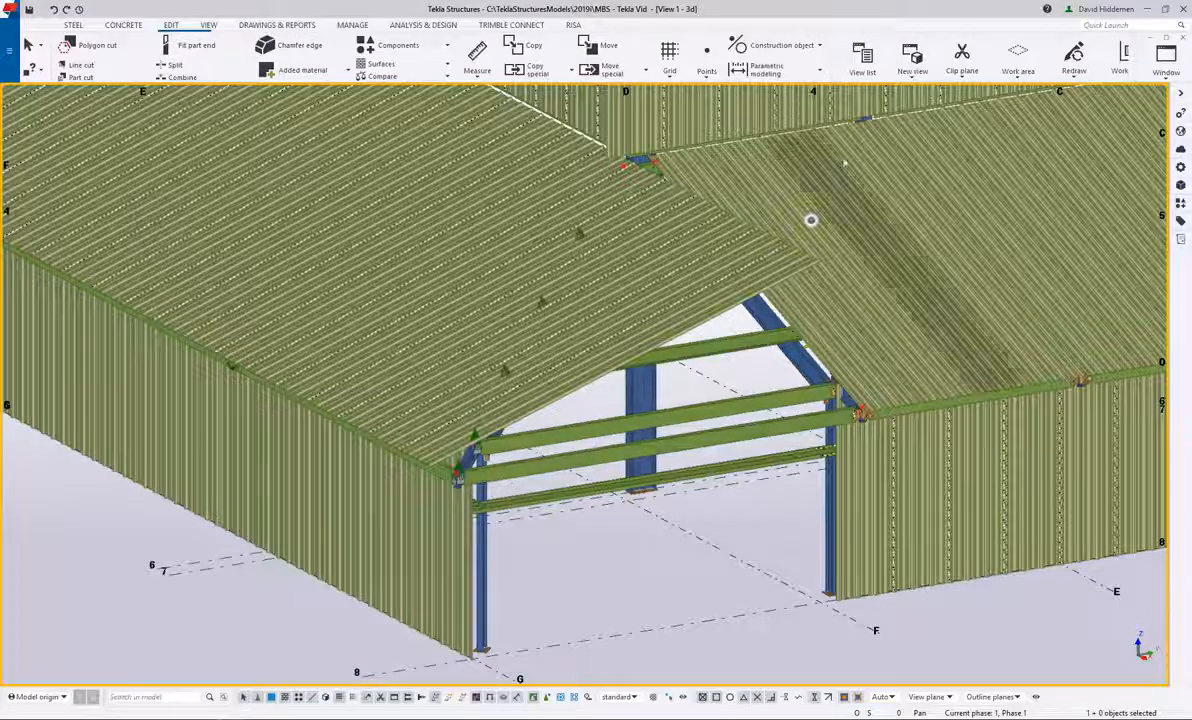
Step: Draw a construction line along the hip from the diagonal rafter's eave end to its upper end
left_click(790, 46)
left_click(757, 72)
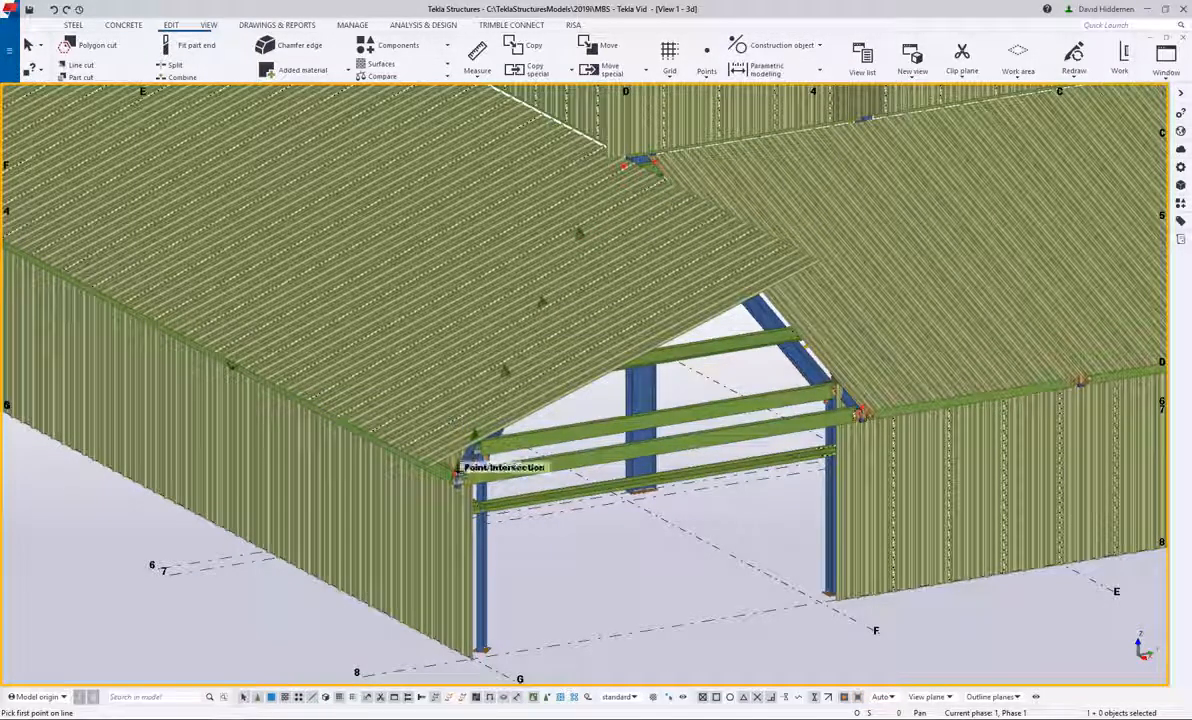
left_click(458, 468)
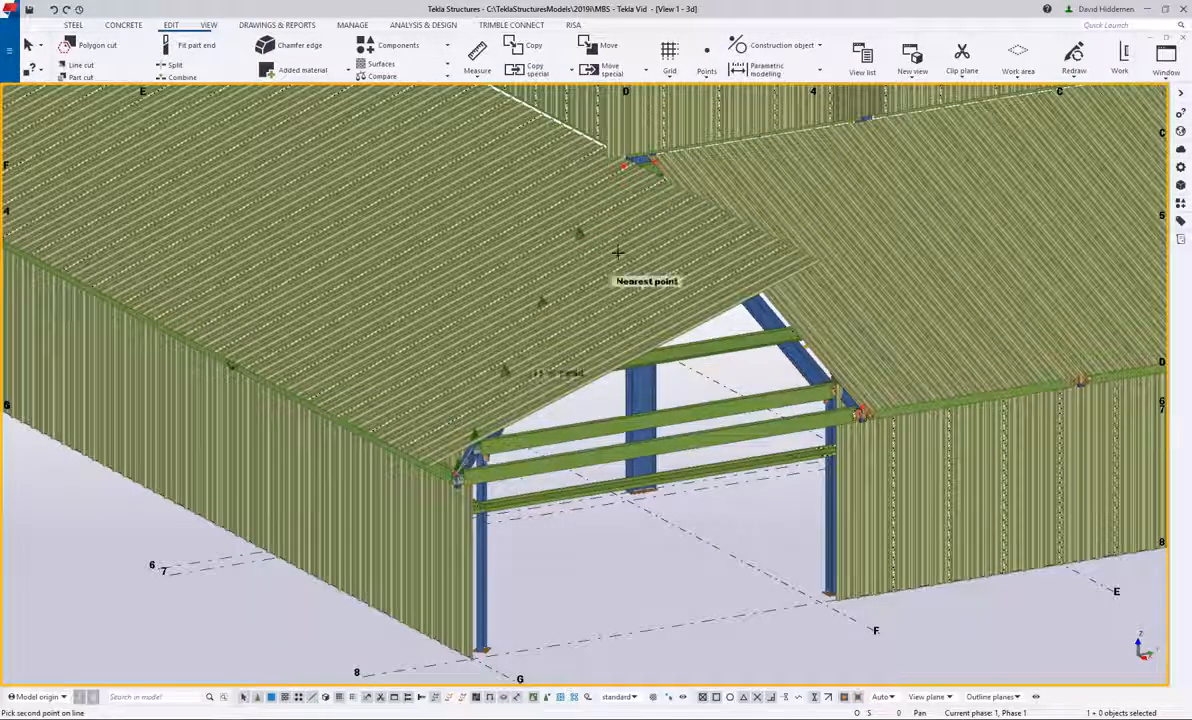
left_click(621, 161)
right_click(573, 404)
left_click(600, 382)
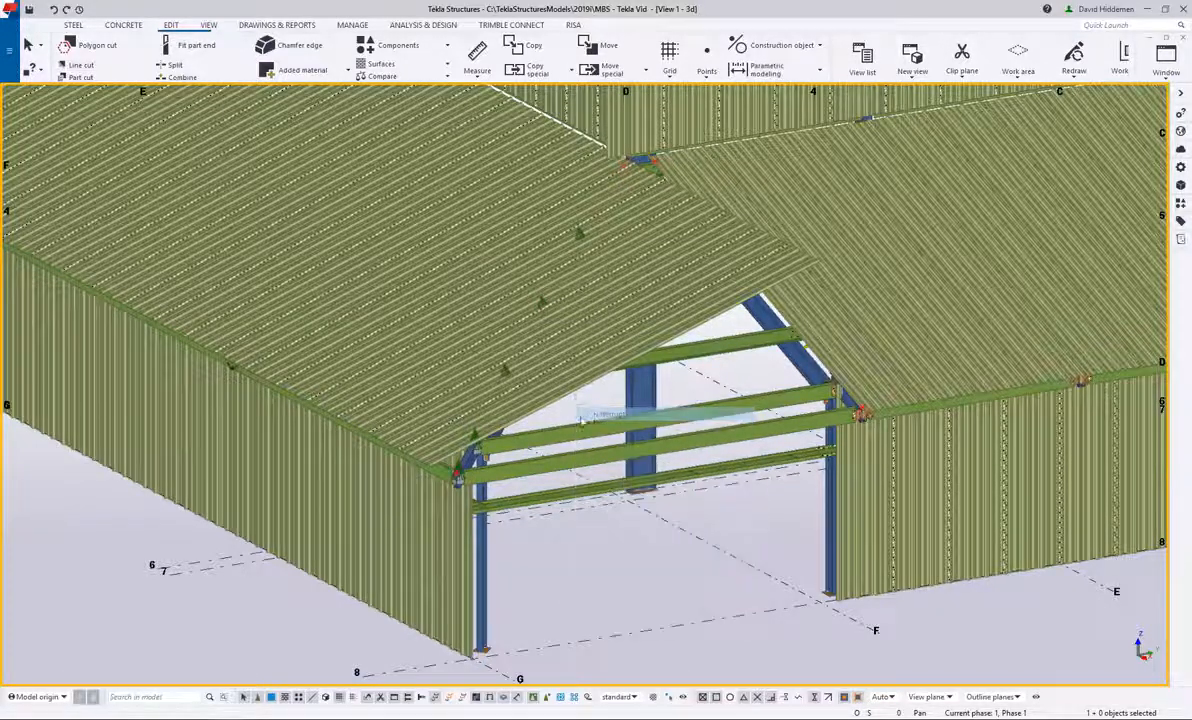
Step: Set the work plane to the face of the roof sheet nearest the open eave corner
scroll(425, 452, "up", 2)
scroll(425, 452, "up", 6)
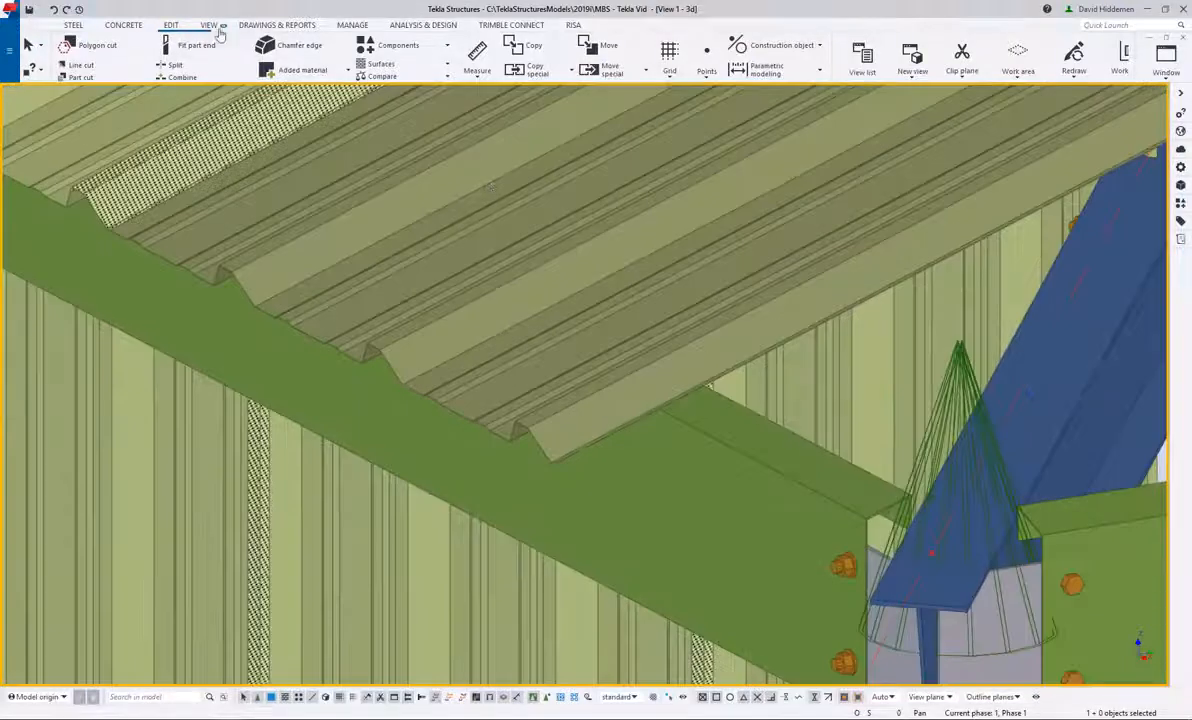
left_click(212, 26)
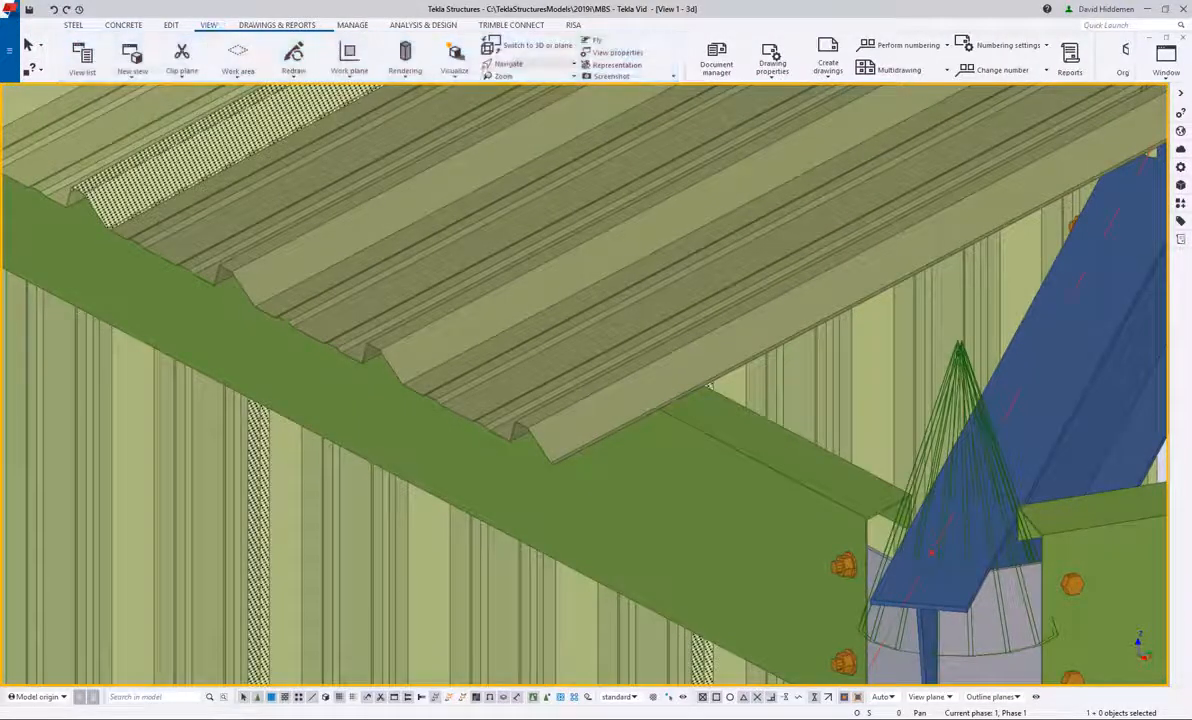
left_click(353, 75)
left_click(329, 106)
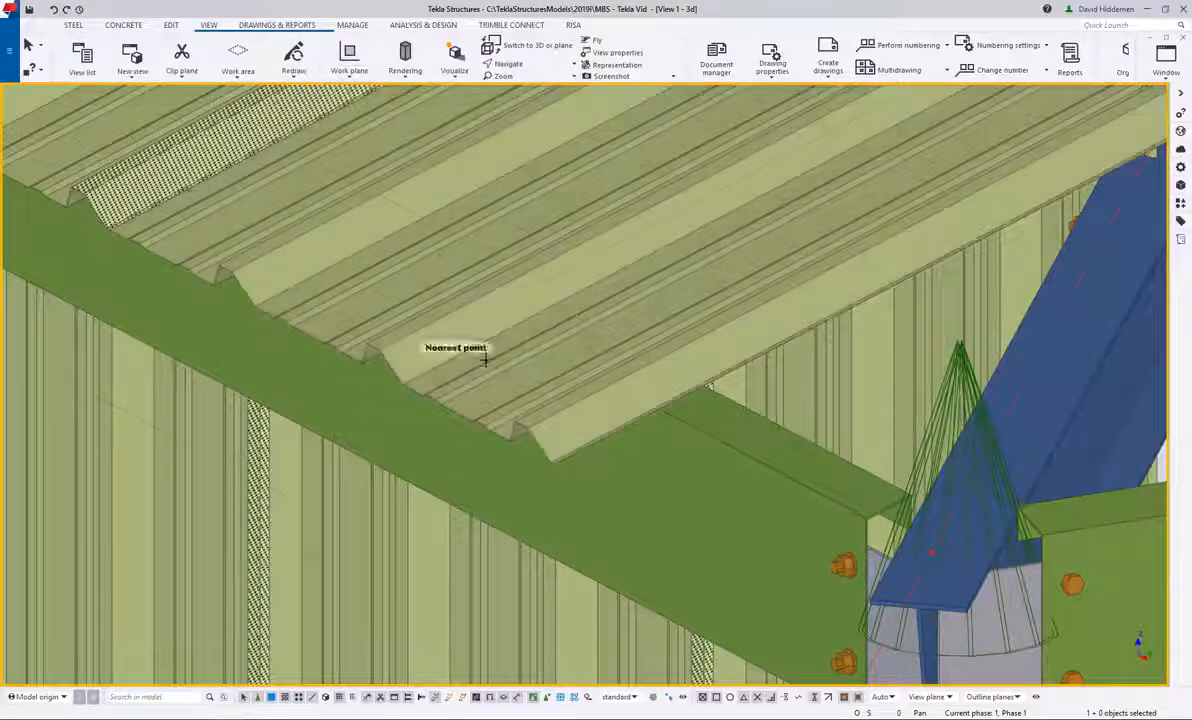
left_click(525, 421)
scroll(518, 414, "down", 6)
right_click(543, 257)
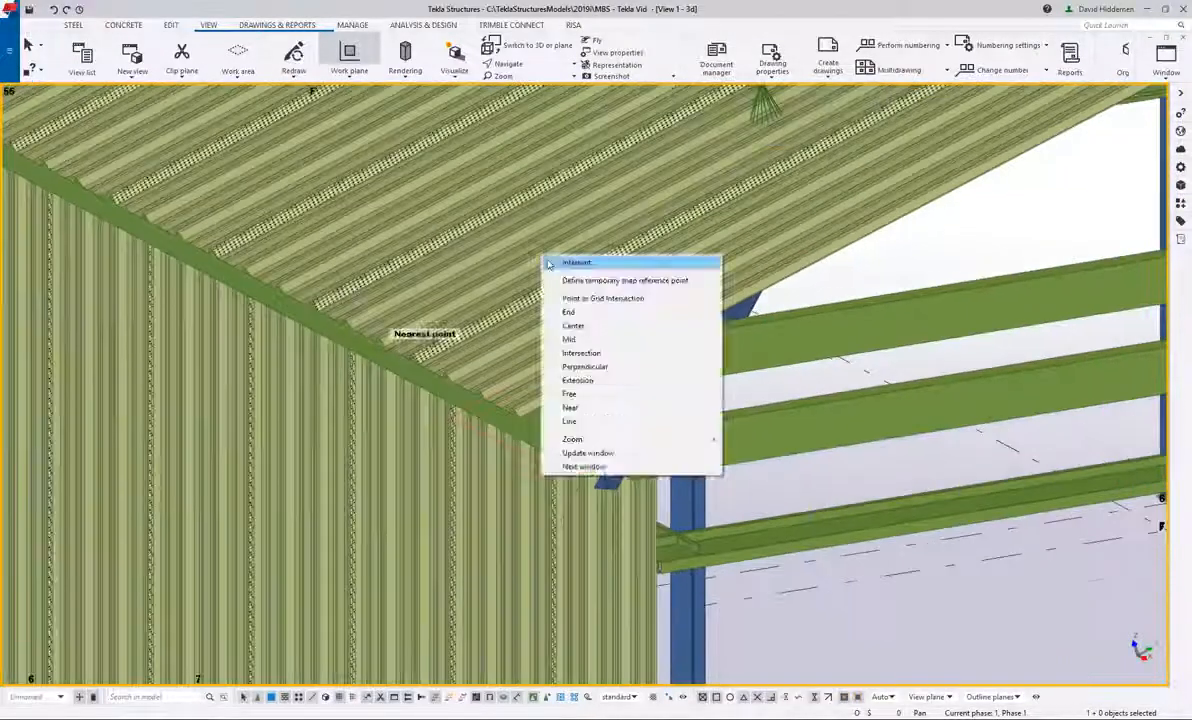
left_click(563, 264)
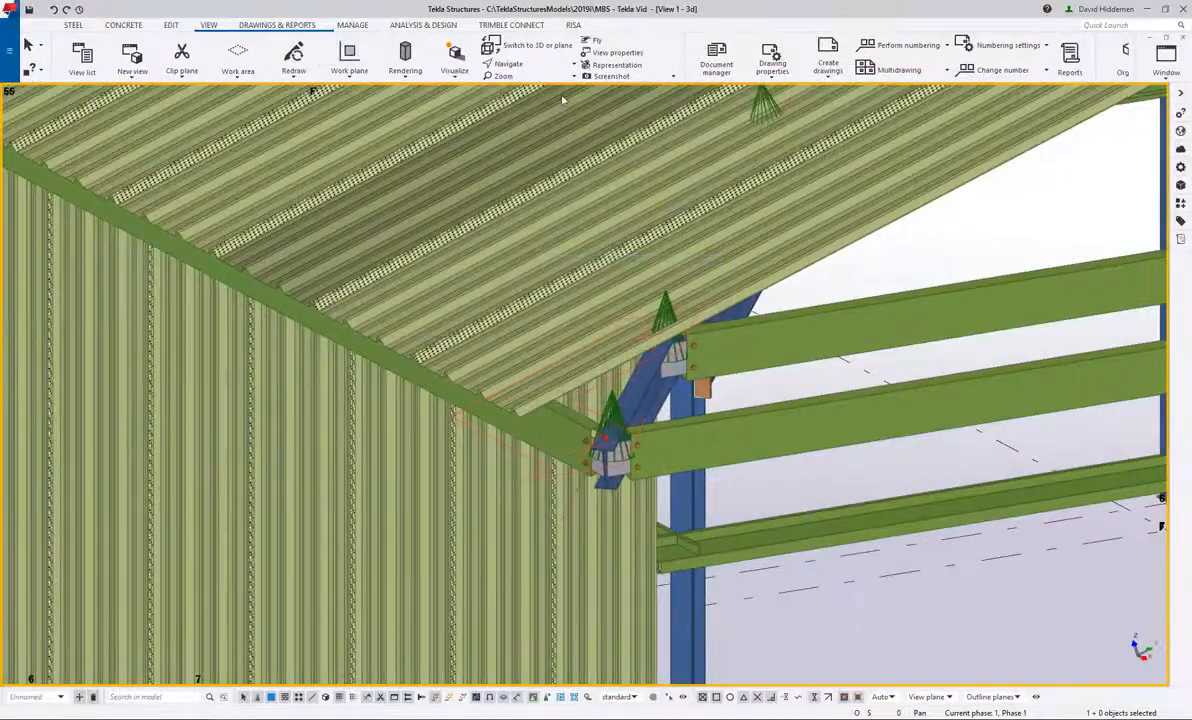
Step: Create a new view on the work plane and frame the hip corner in it
left_click(118, 78)
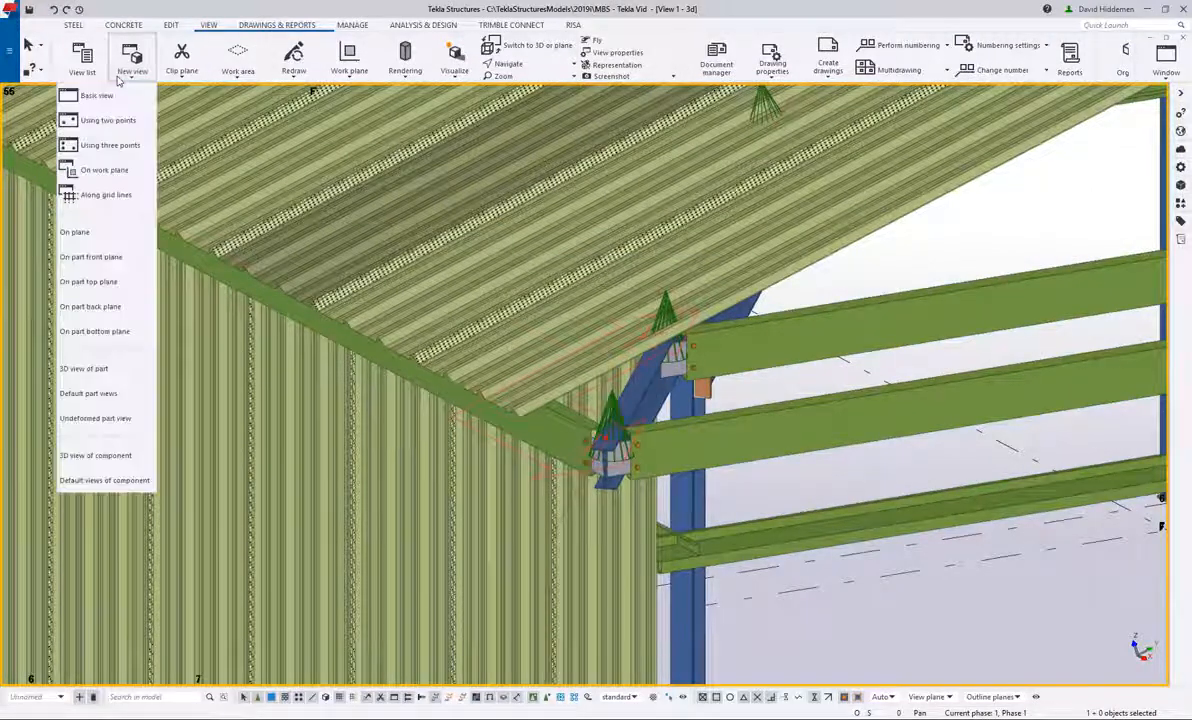
left_click(88, 170)
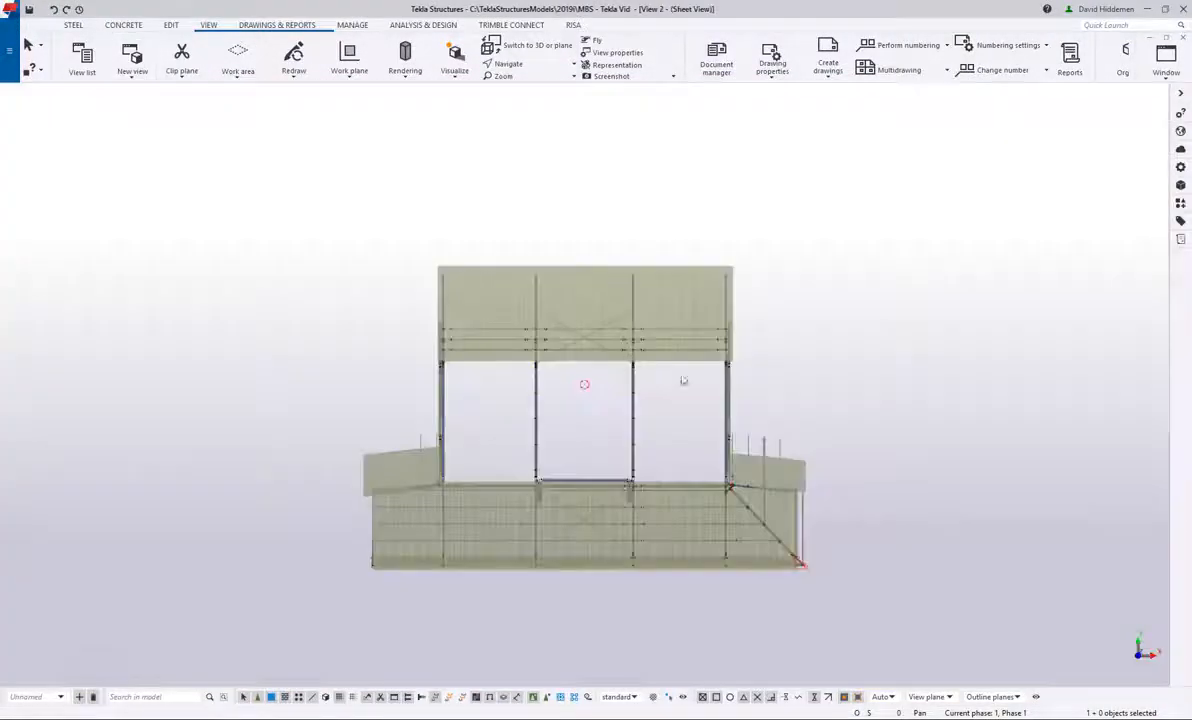
scroll(683, 381, "up", 8)
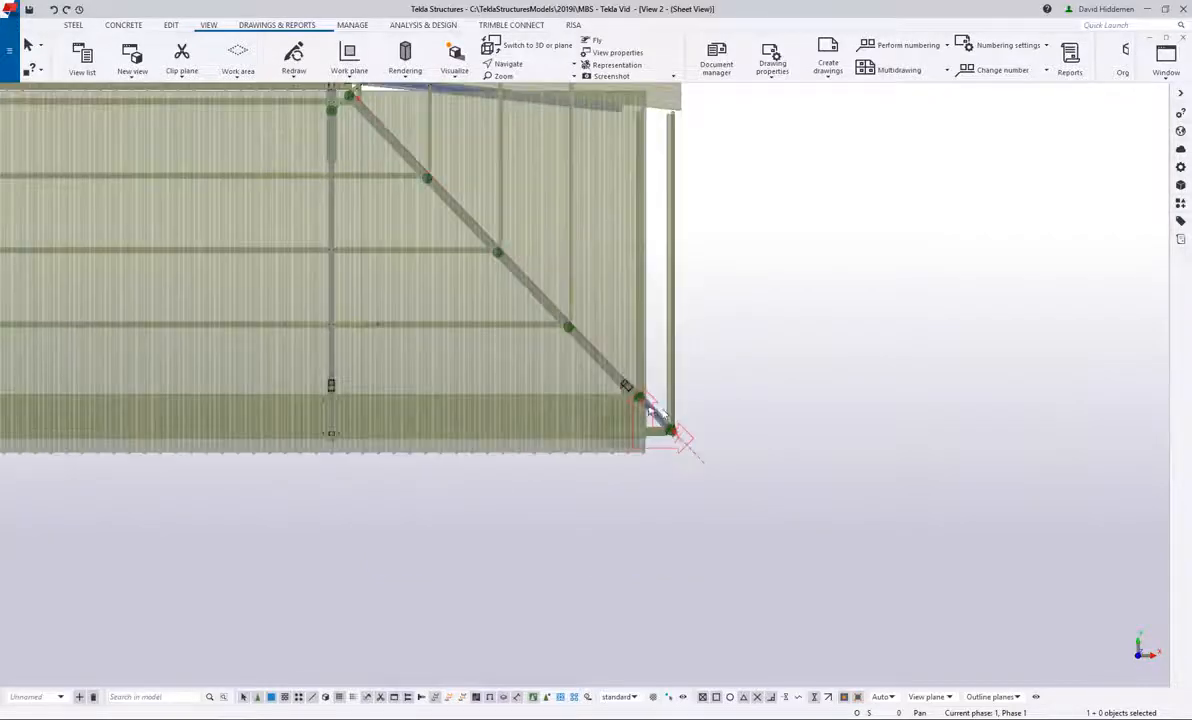
scroll(651, 410, "up", 2)
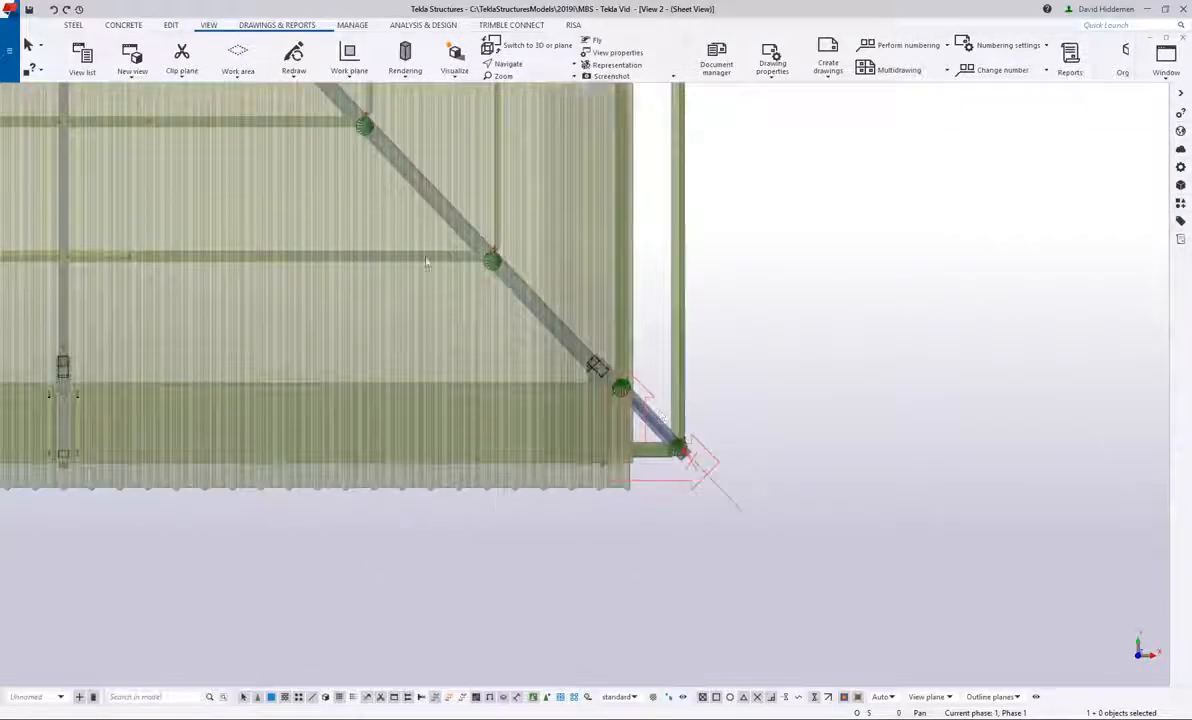
middle_click_drag(398, 243, 393, 247)
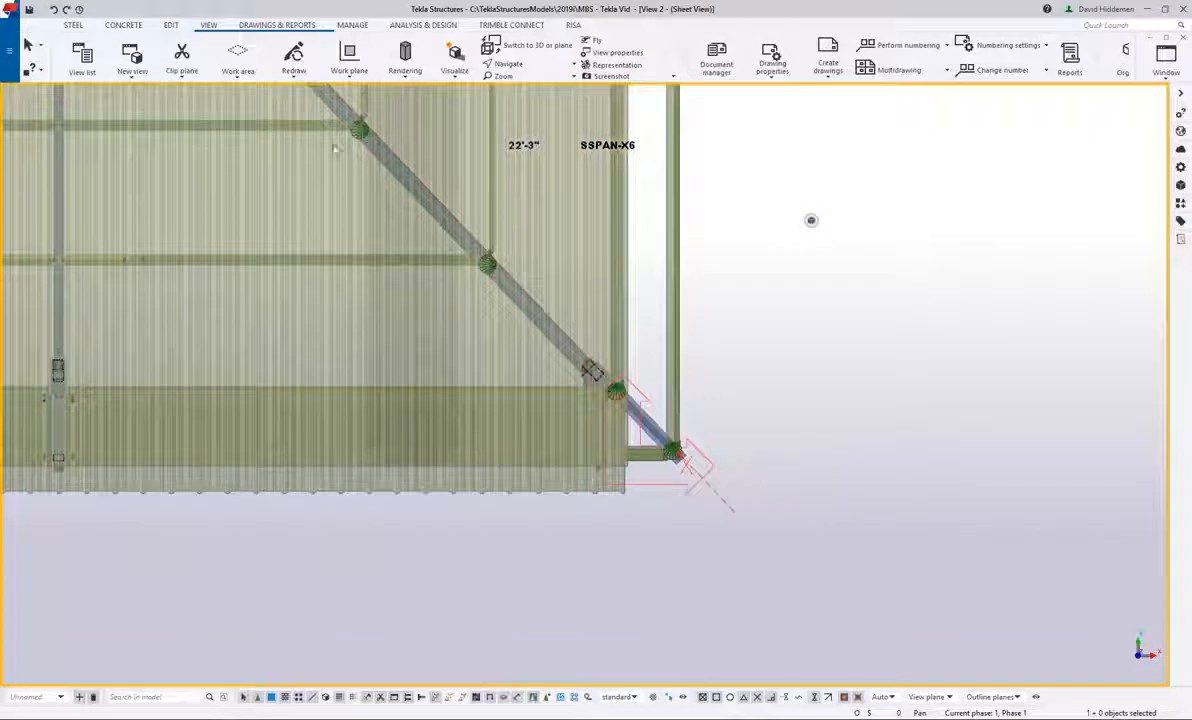
Step: Offset a construction line 4 1/2" from the hip construction line, toward the sheeted side of the roof
left_click(168, 25)
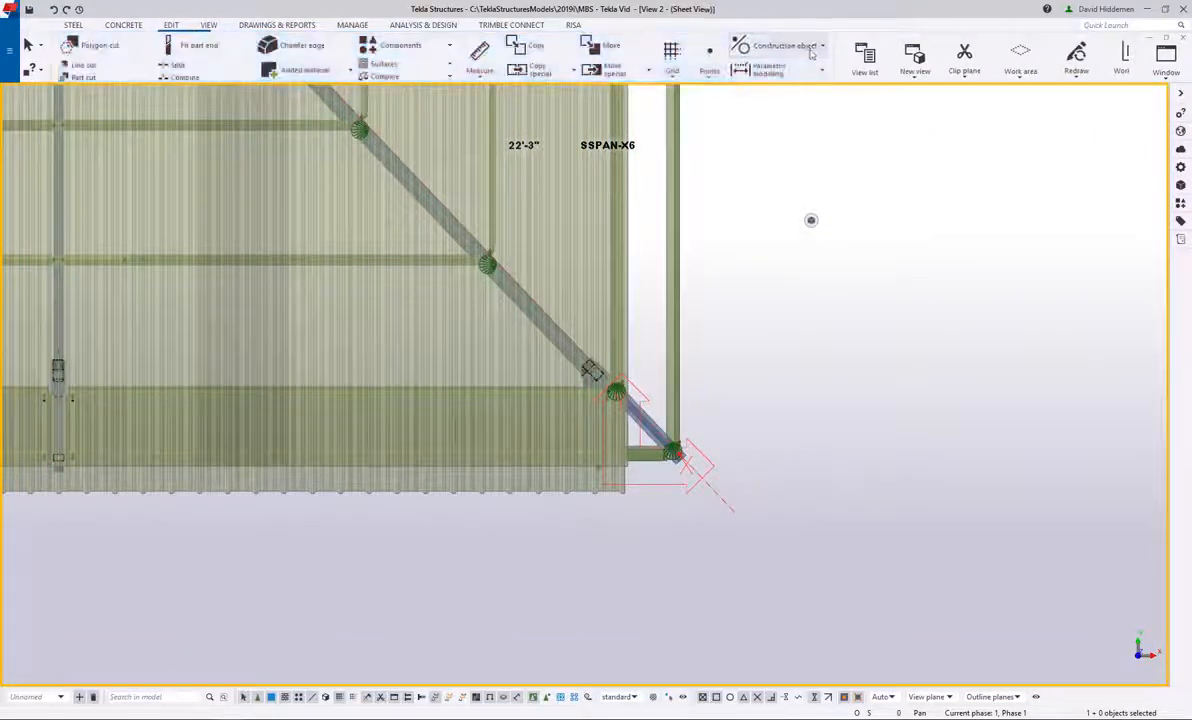
left_click(785, 45)
left_click(772, 195)
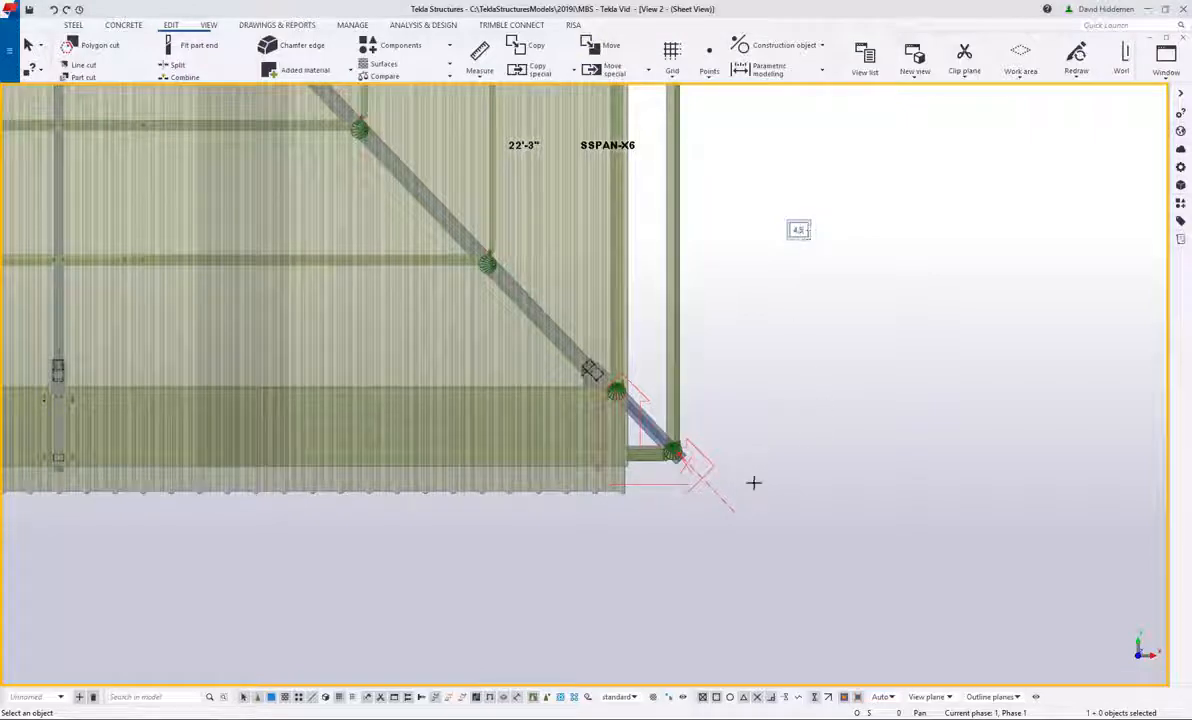
left_click(678, 539)
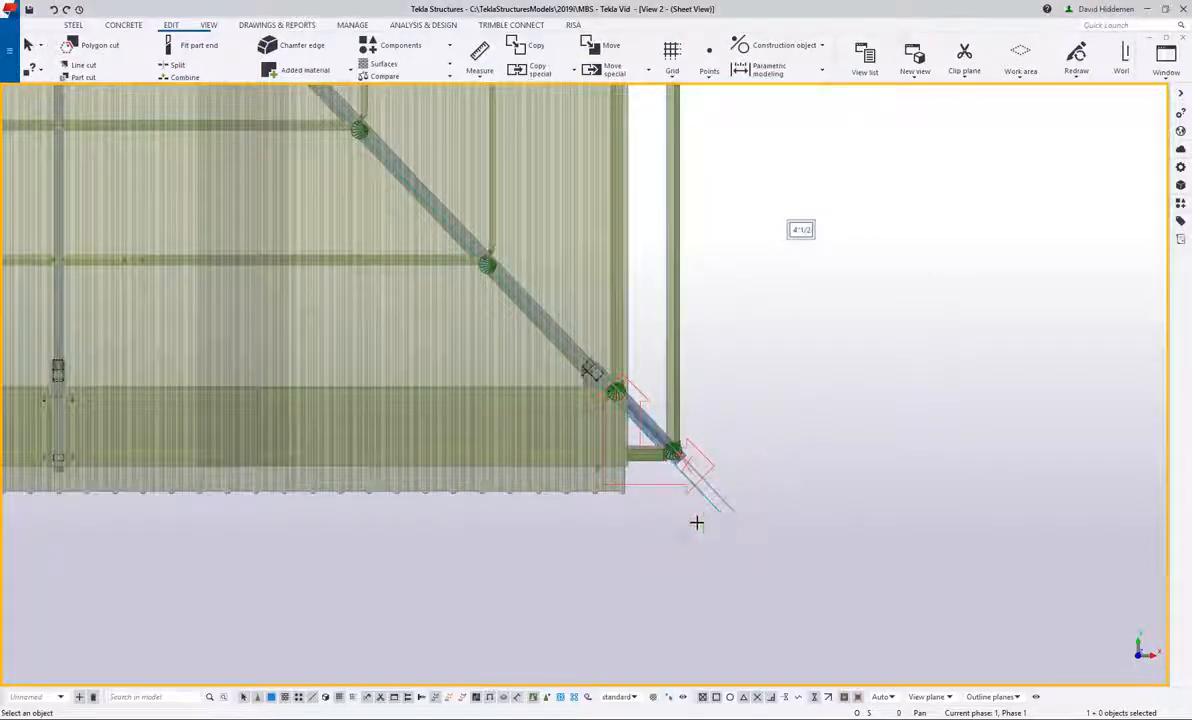
right_click(783, 375)
left_click(794, 383)
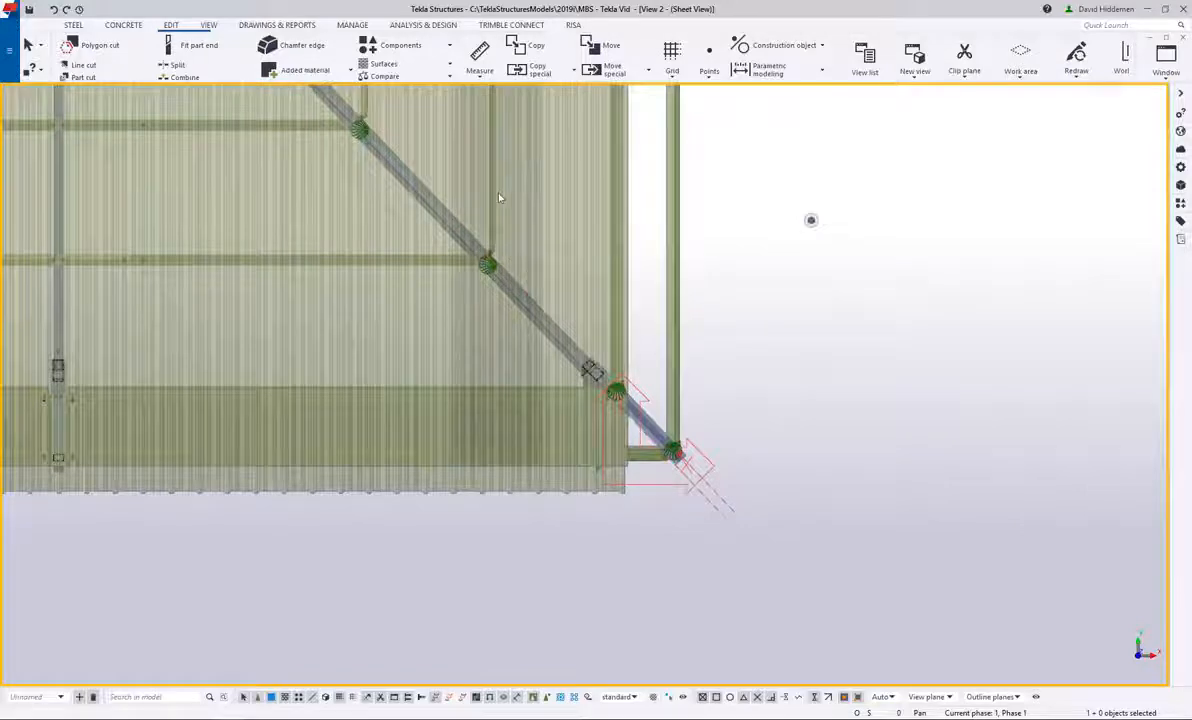
Step: Split the roof sheets along the lower half of the hip where their edges intersect the offset construction line
scroll(555, 339, "up", 6)
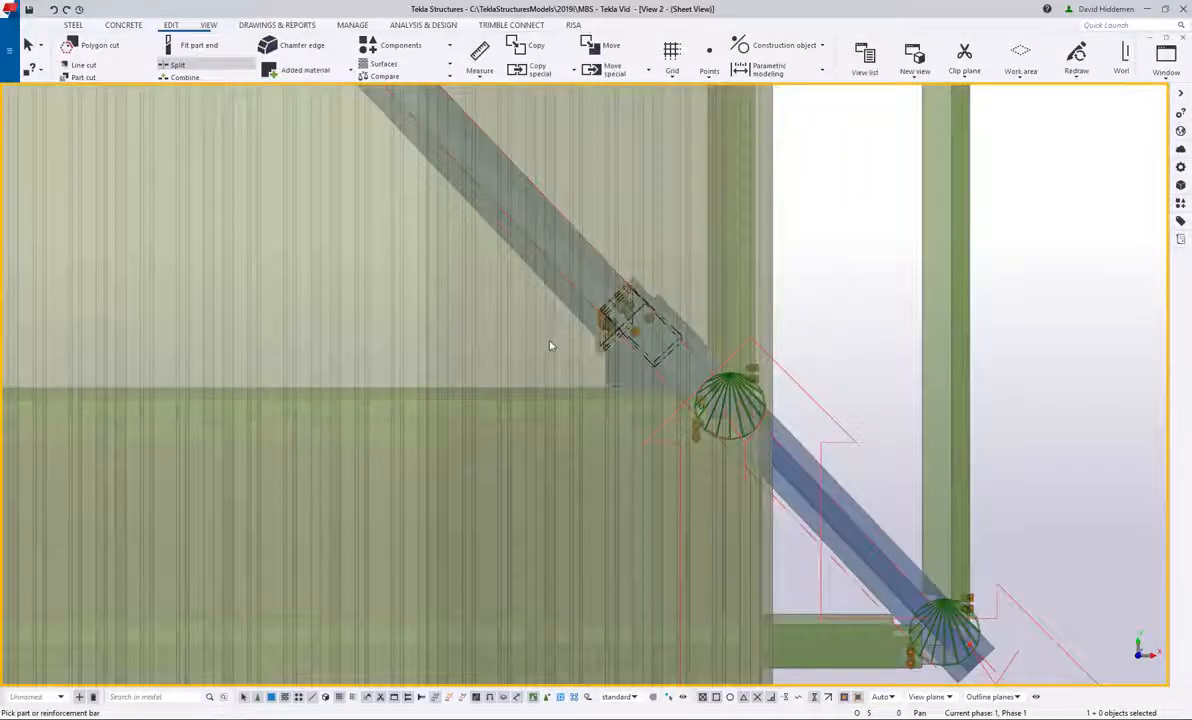
left_click(548, 340)
middle_click_drag(519, 352, 614, 519)
scroll(519, 291, "up", 4)
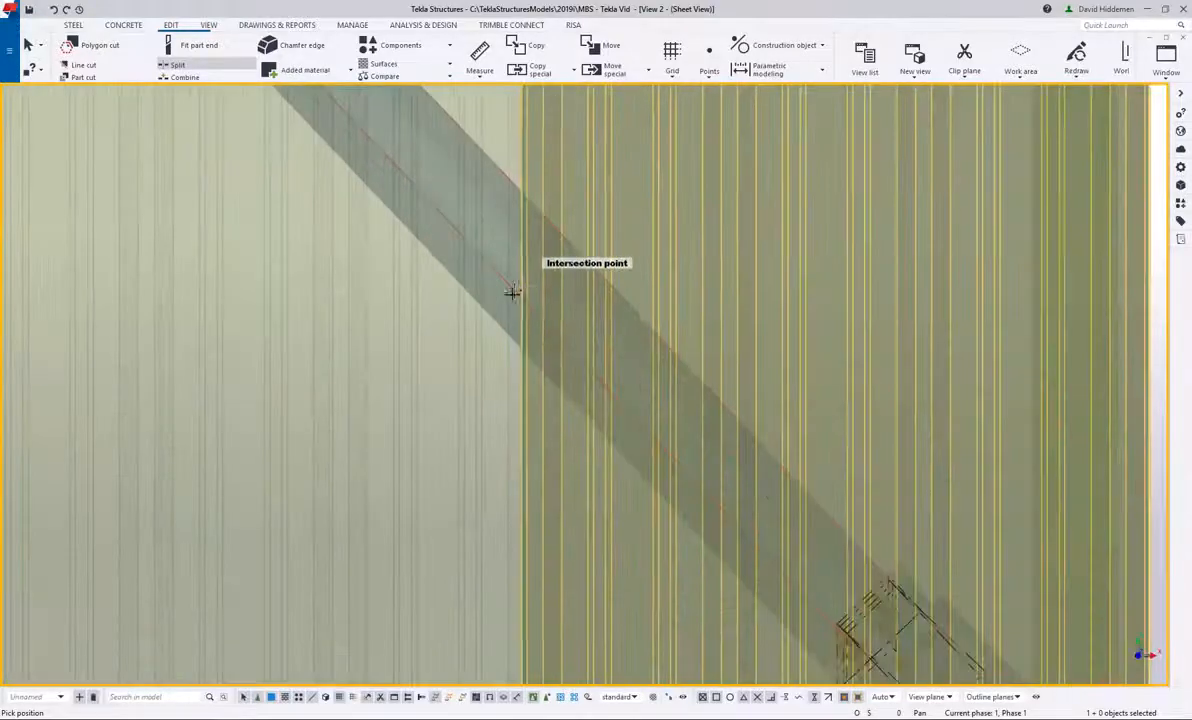
scroll(508, 343, "down", 6)
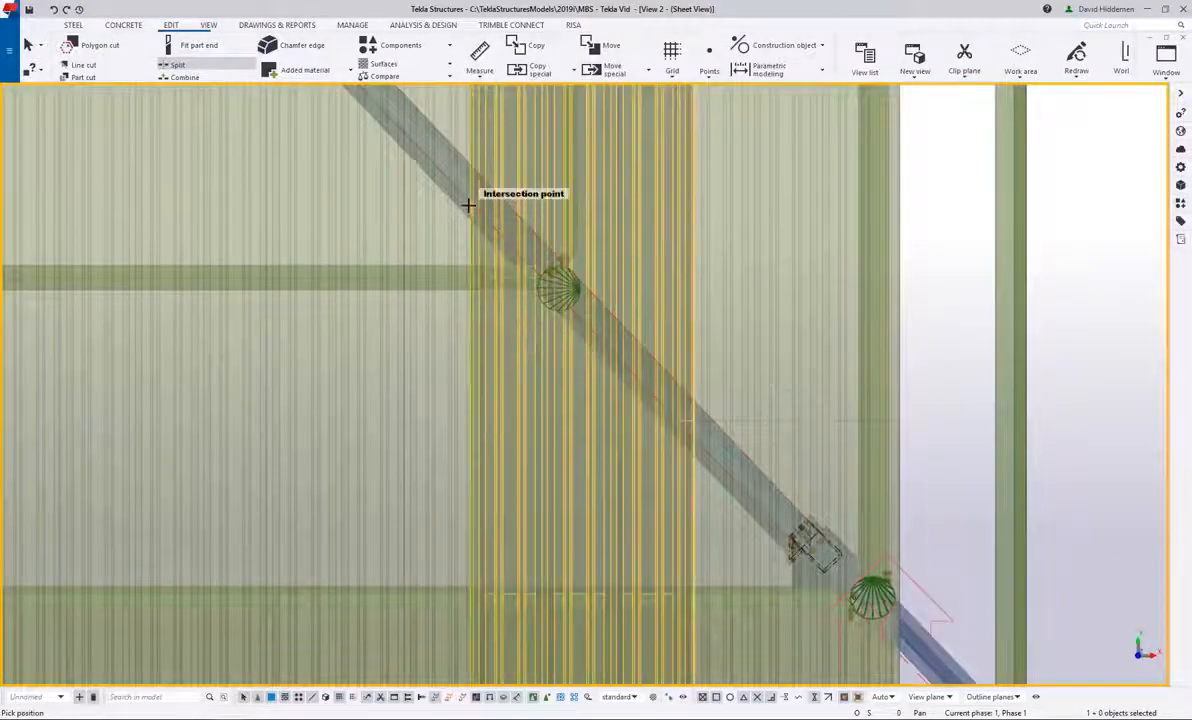
scroll(468, 200, "up", 4)
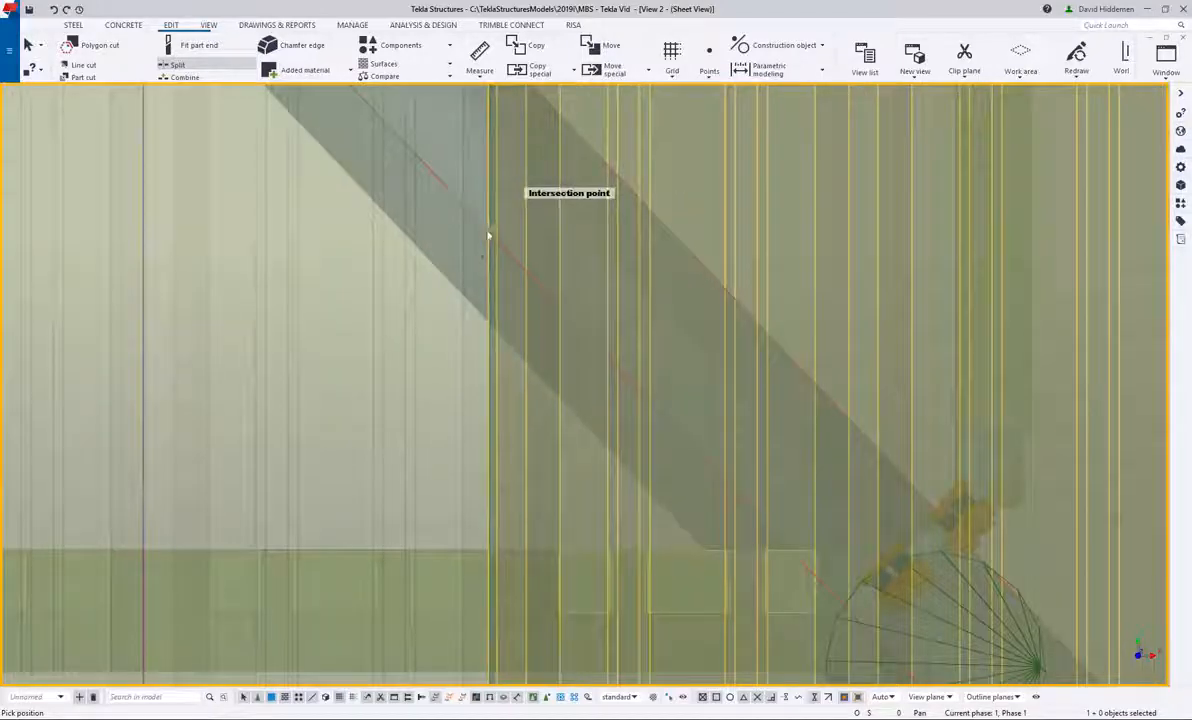
scroll(442, 295, "down", 4)
scroll(623, 431, "up", 4)
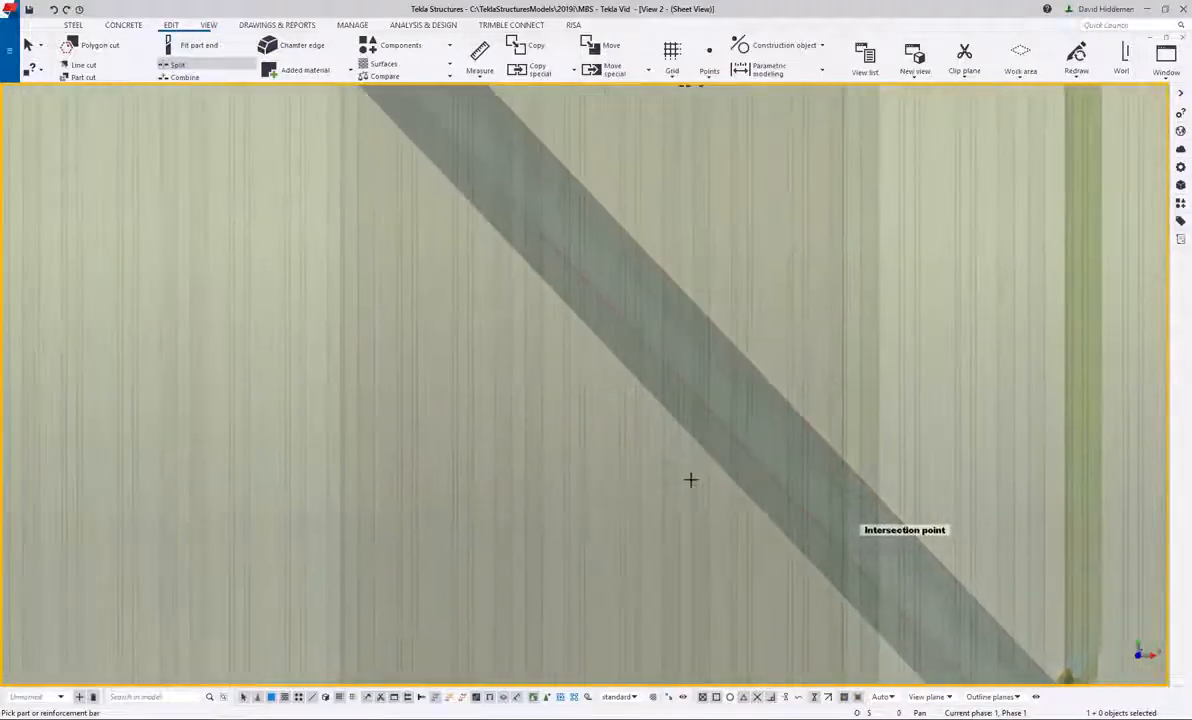
scroll(604, 416, "down", 2)
scroll(551, 343, "up", 6)
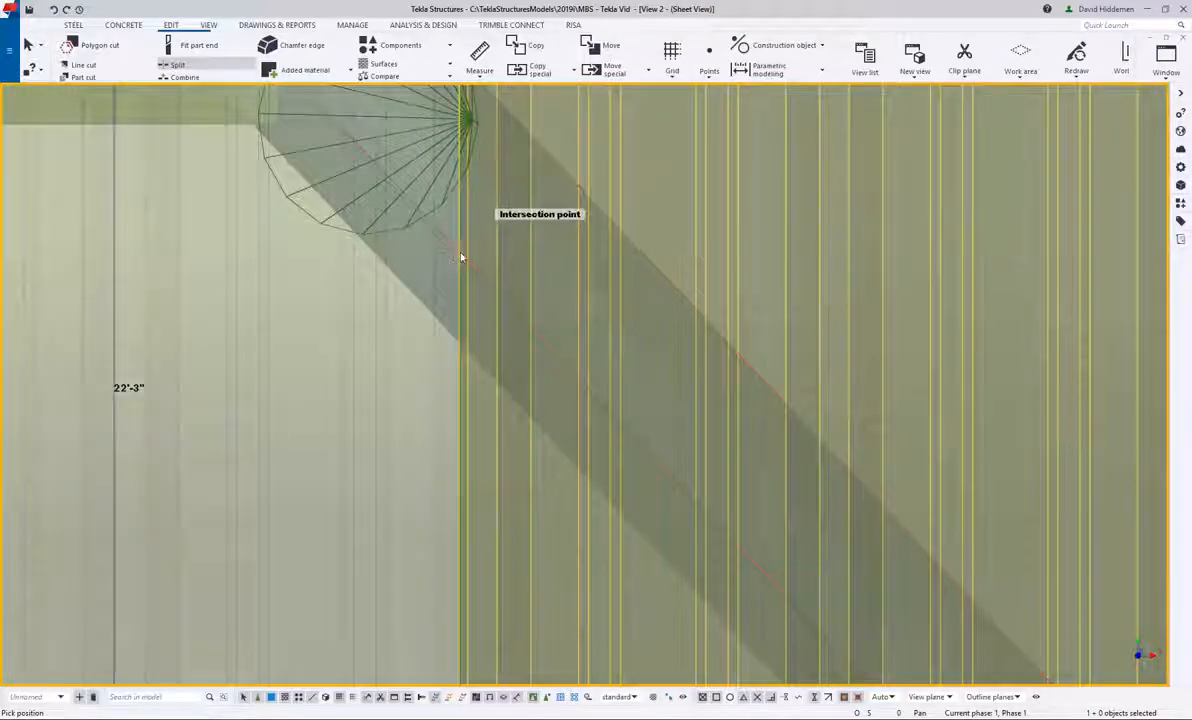
Step: Split the remaining roof sheets up to the hip's upper end at their intersections with the offset construction line
scroll(461, 258, "down", 5)
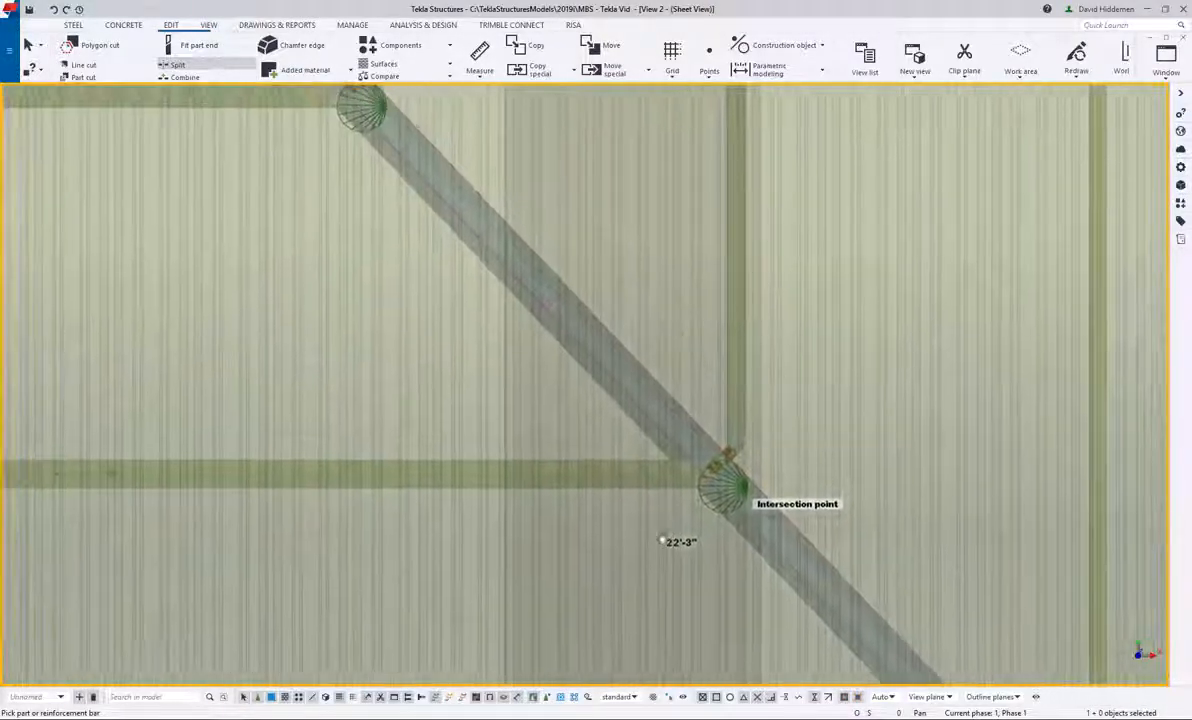
scroll(580, 388, "up", 5)
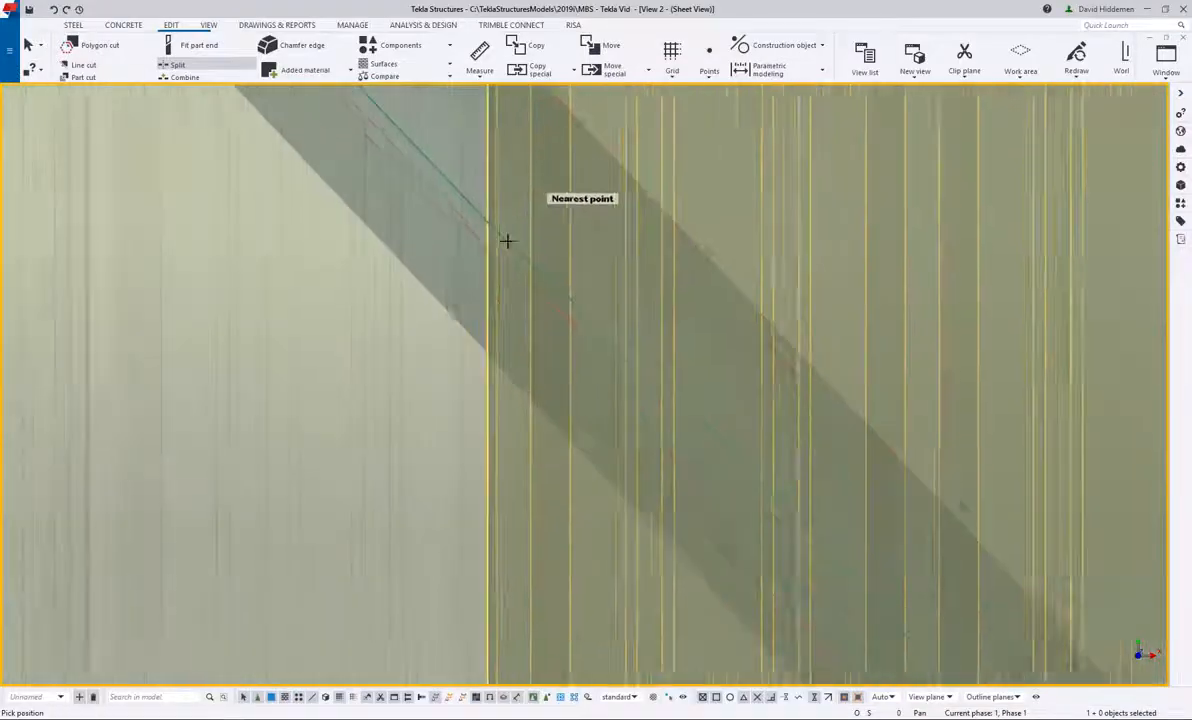
scroll(470, 258, "up", 2)
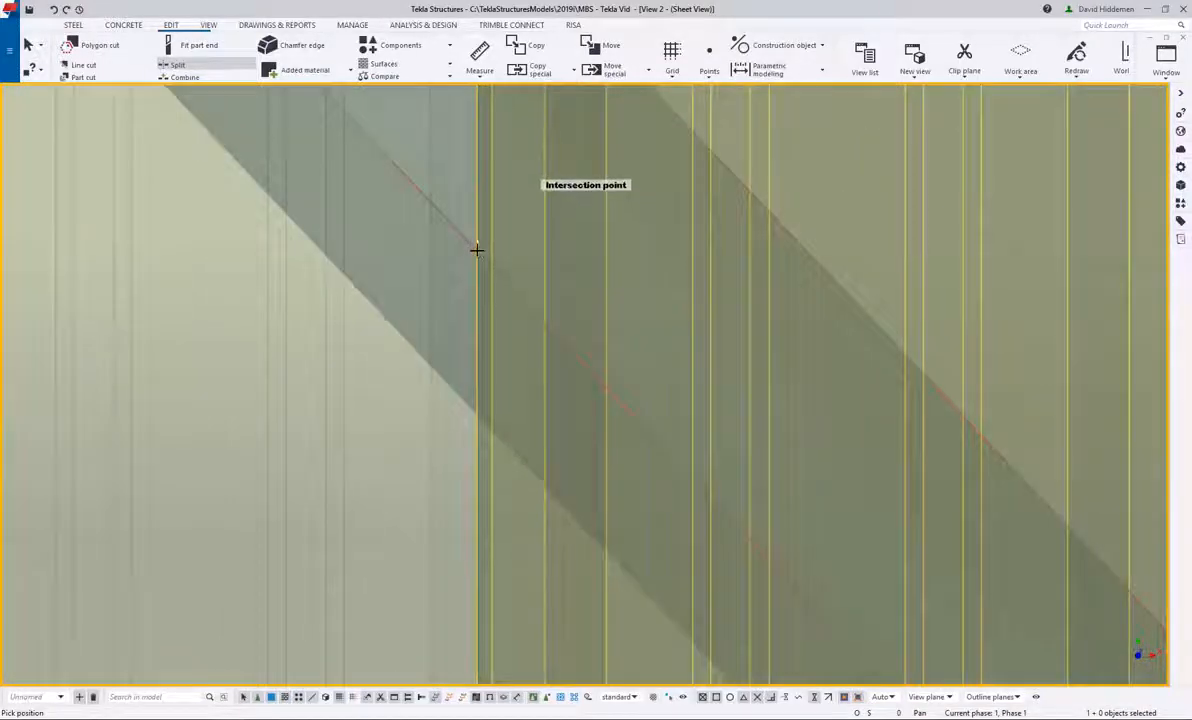
scroll(484, 271, "down", 5)
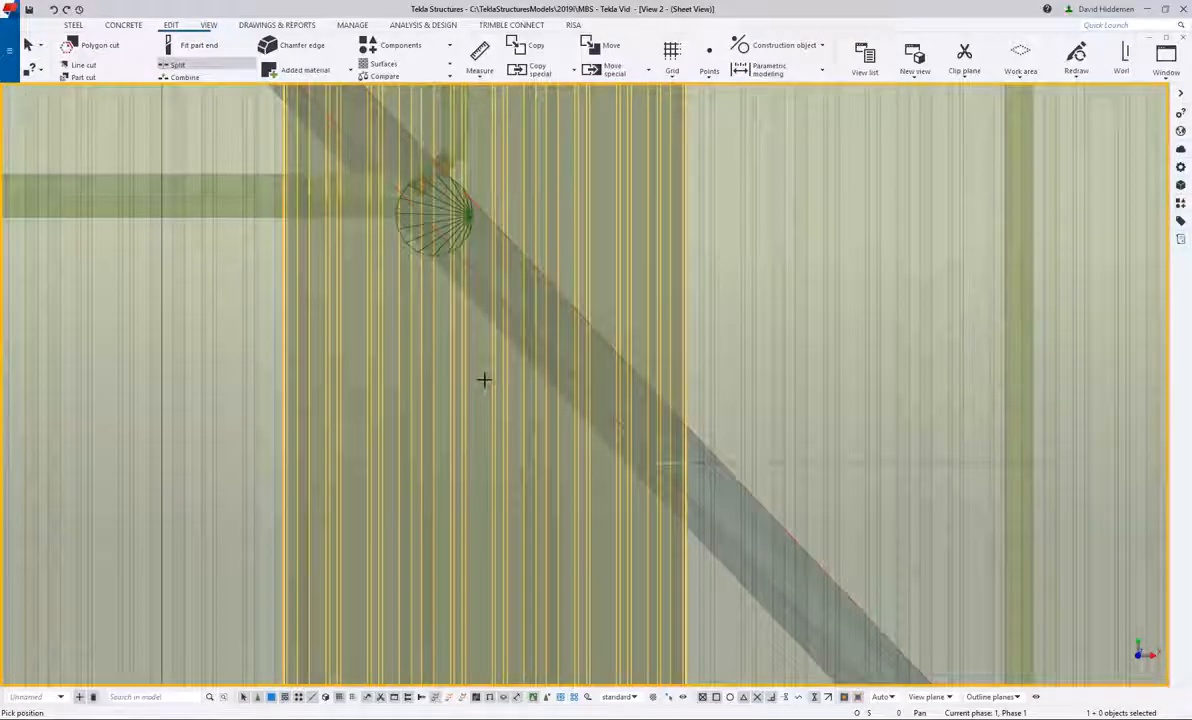
middle_click_drag(412, 307, 522, 380)
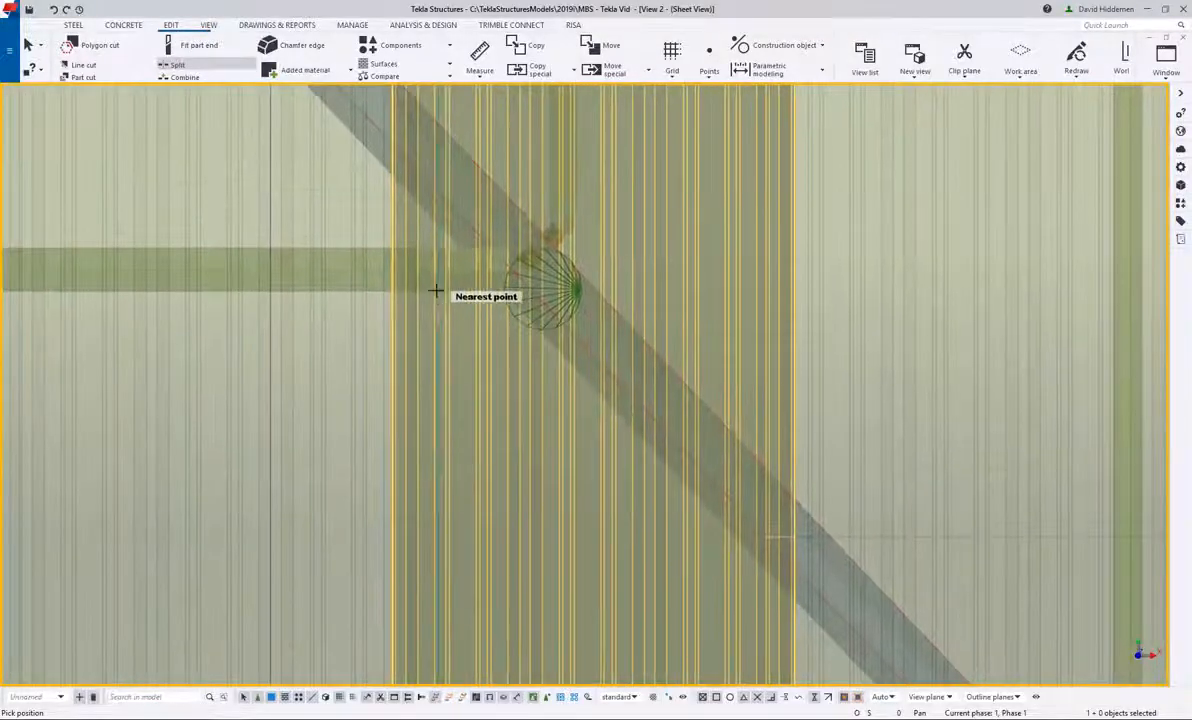
middle_click_drag(459, 266, 531, 393)
scroll(503, 311, "up", 4)
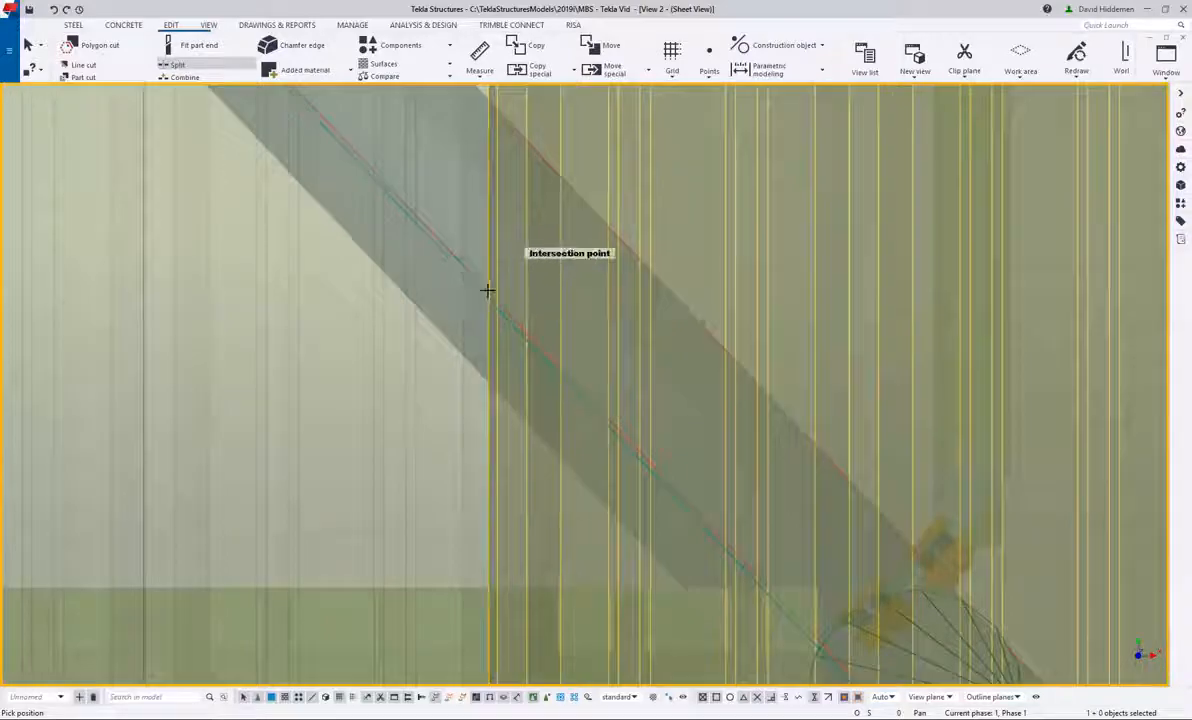
scroll(493, 311, "down", 8)
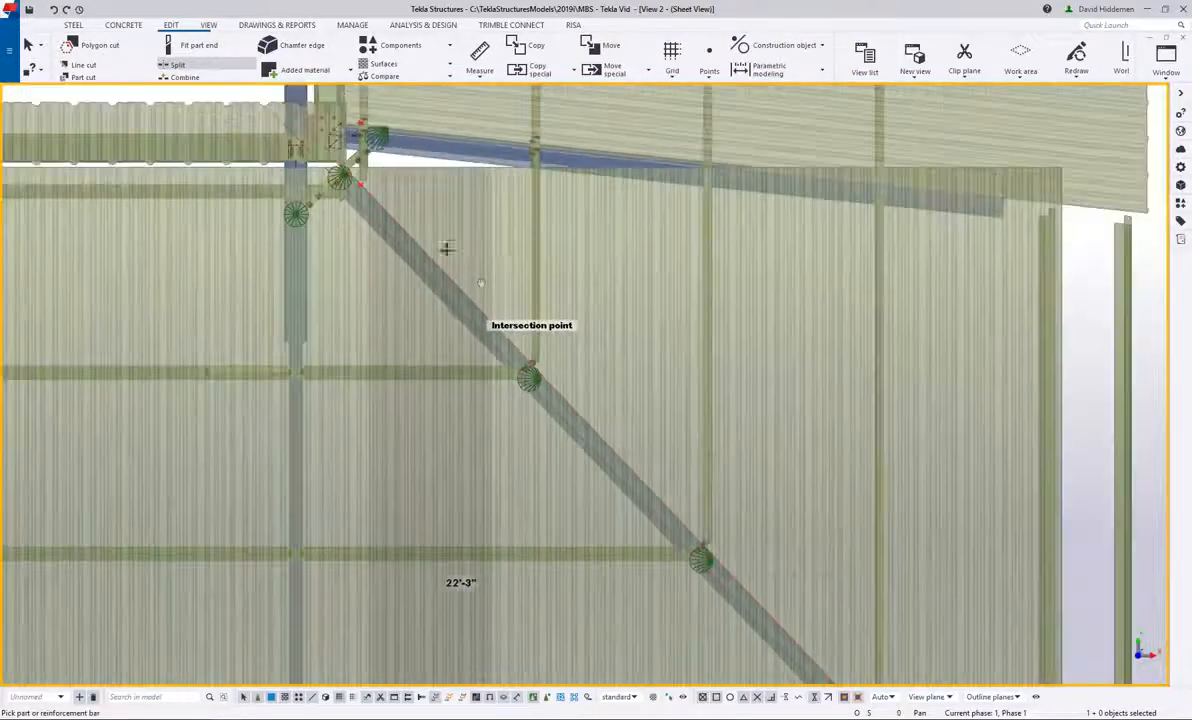
scroll(514, 301, "up", 5)
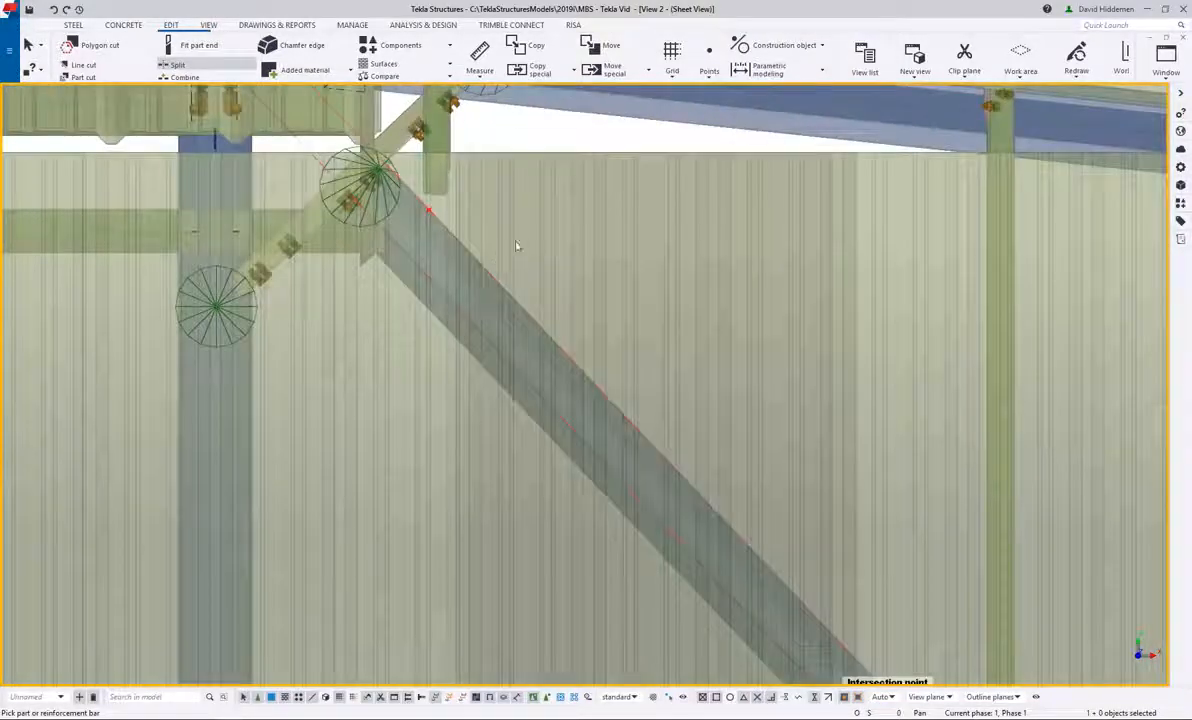
scroll(470, 293, "up", 5)
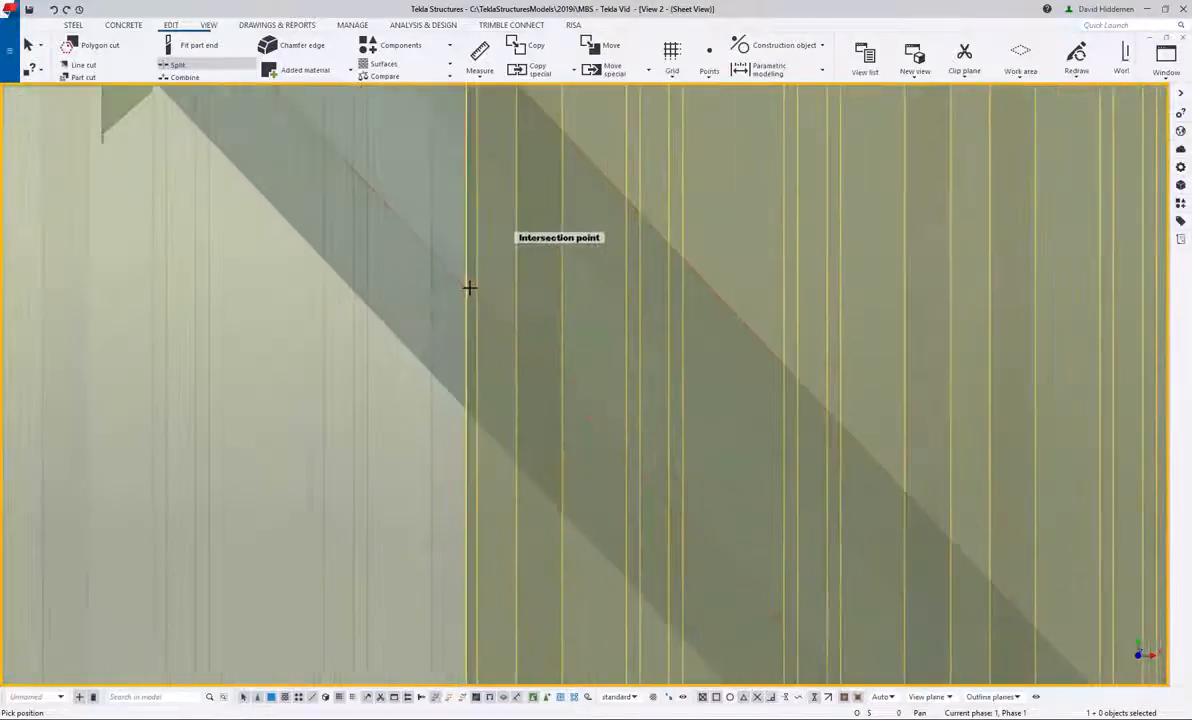
scroll(473, 297, "down", 6)
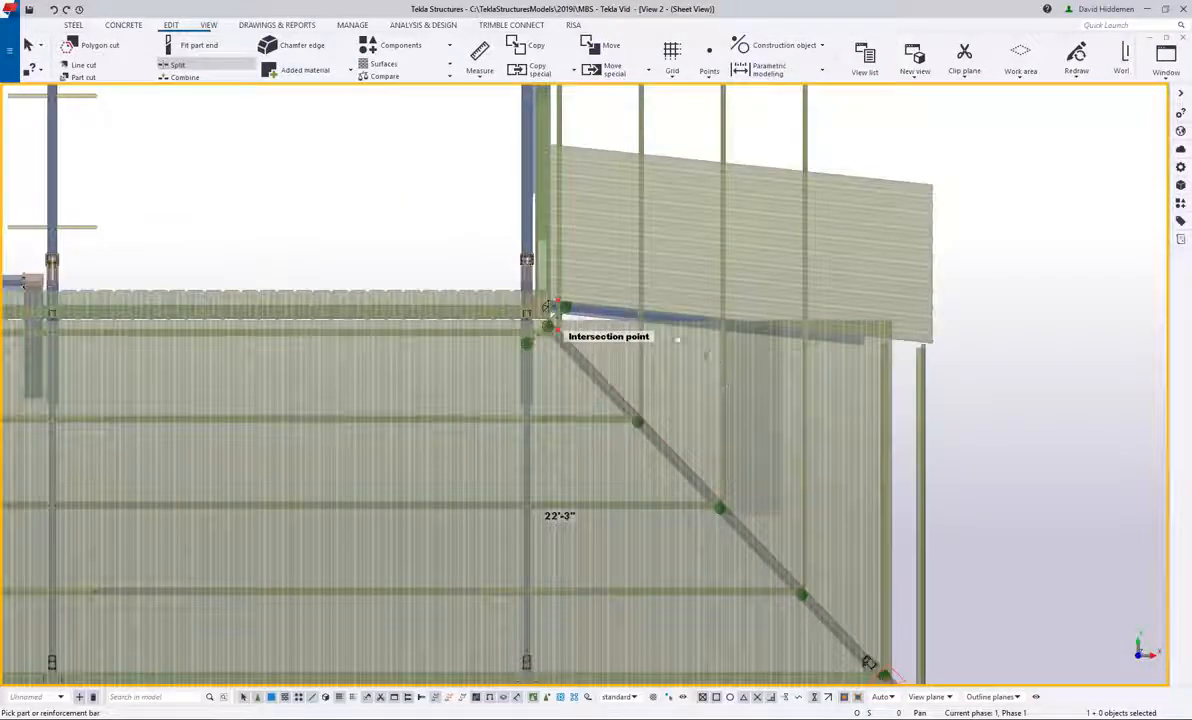
middle_click_drag(707, 355, 515, 227)
right_click(549, 241)
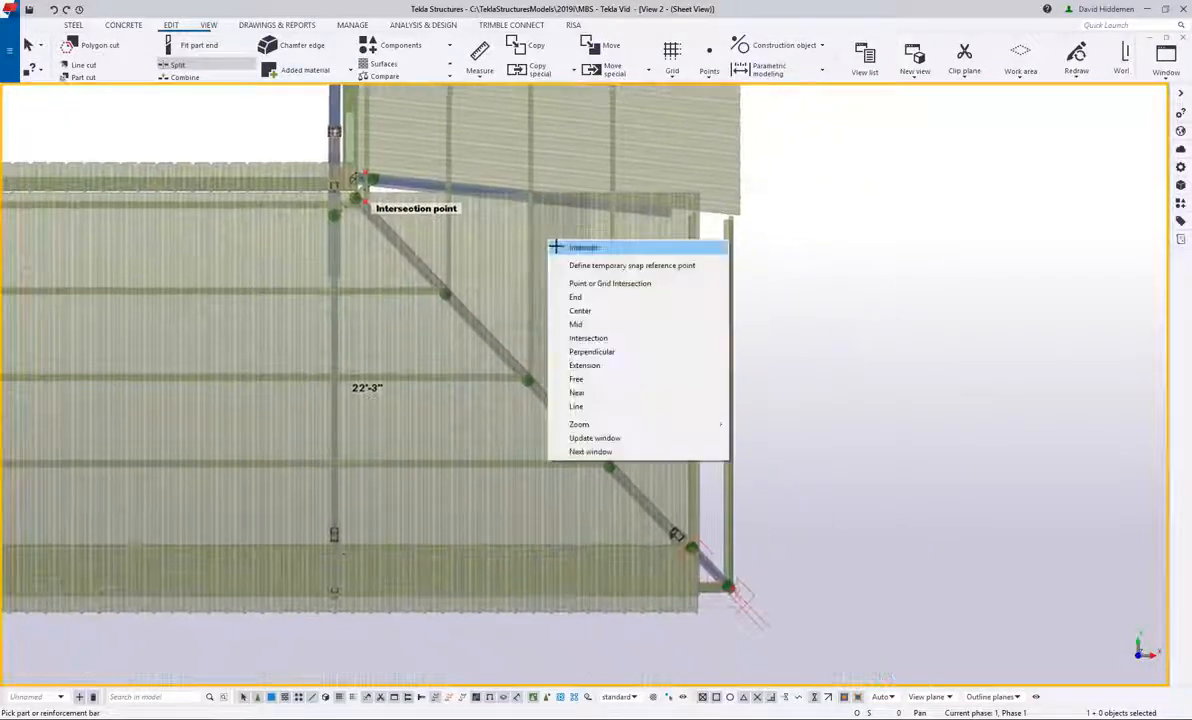
left_click(557, 247)
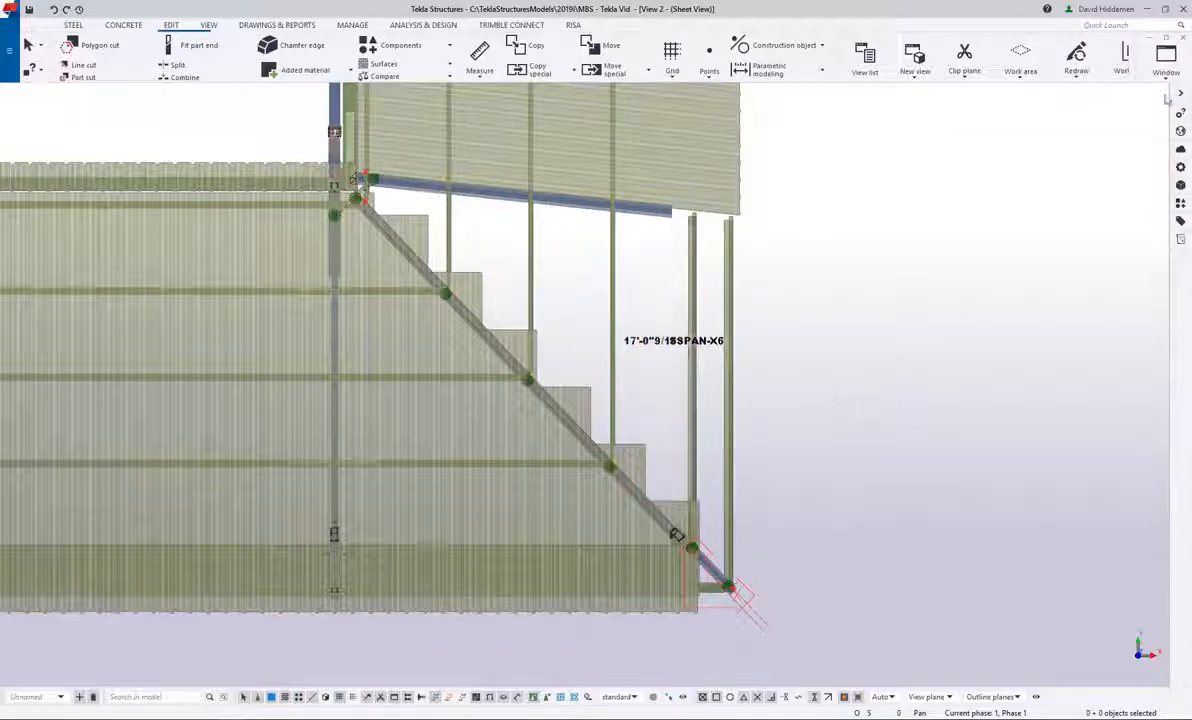
Step: Delete the split-off sheet pieces beyond the hip, close the sheet view and bring the open corner into the 3D view
left_click(1180, 38)
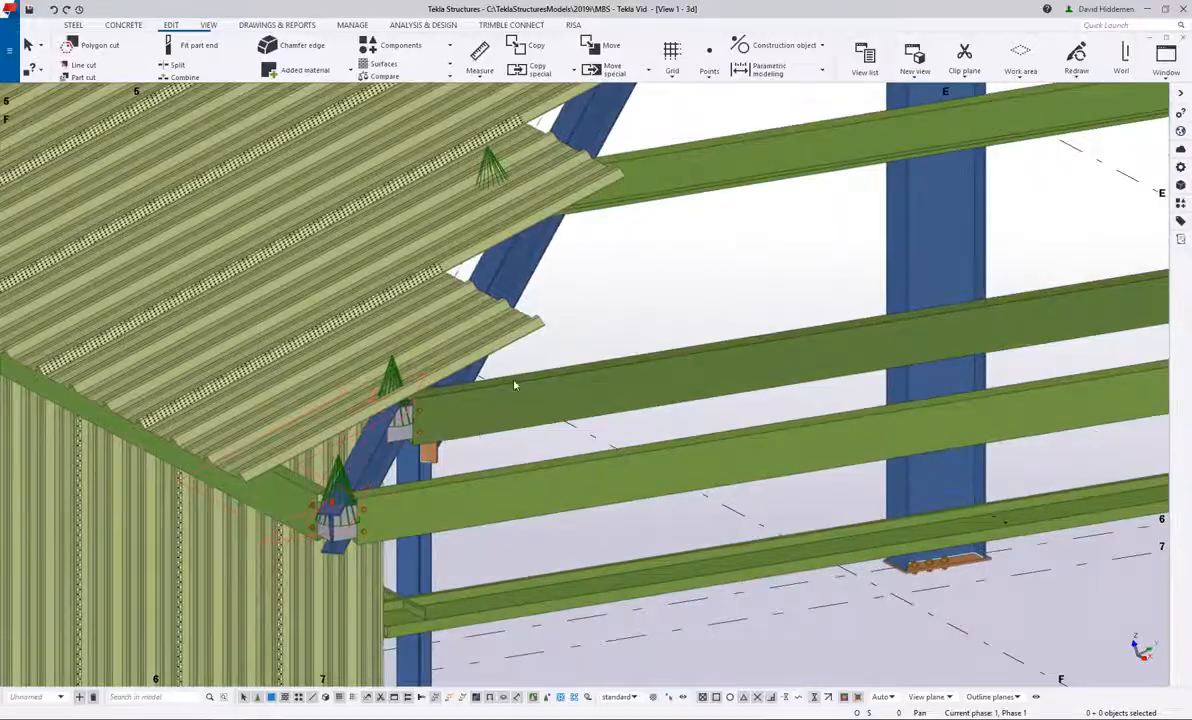
scroll(514, 385, "down", 3)
middle_click_drag(569, 335, 577, 439)
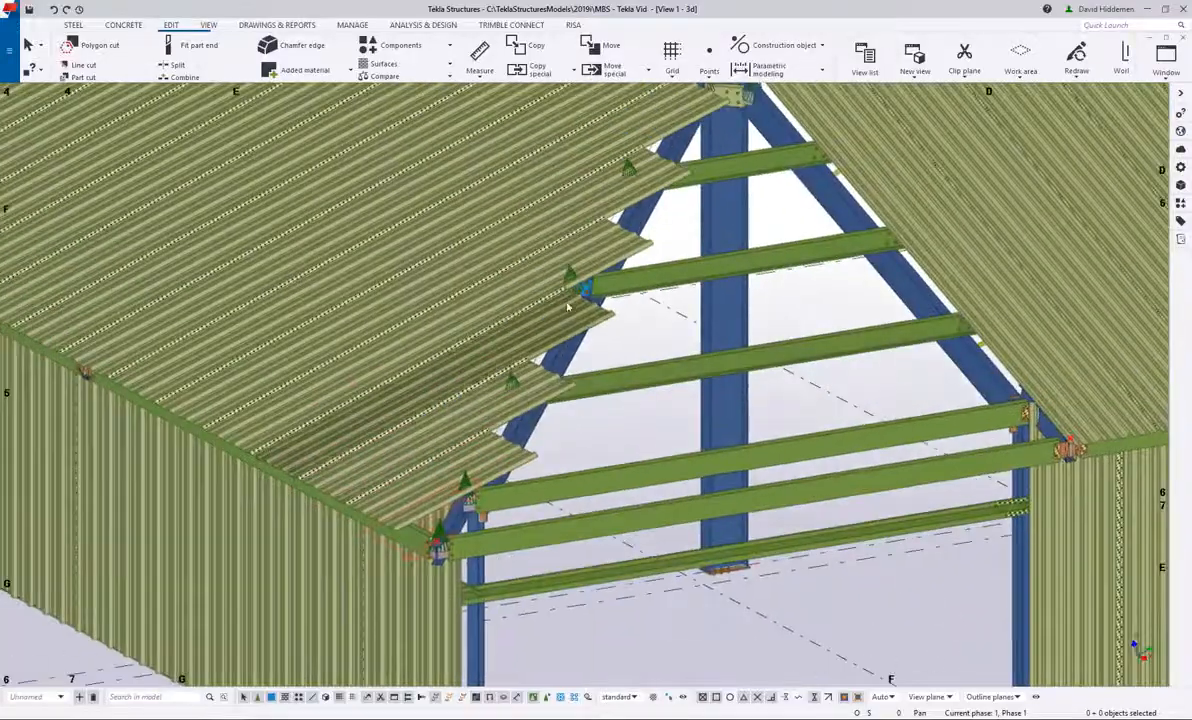
middle_click_drag(569, 308, 664, 425, "ctrl")
Step: Hide the sheeting in the 3D view by enabling the object group filter row for part names not equal to FRAME_SHEET
double_click(114, 502)
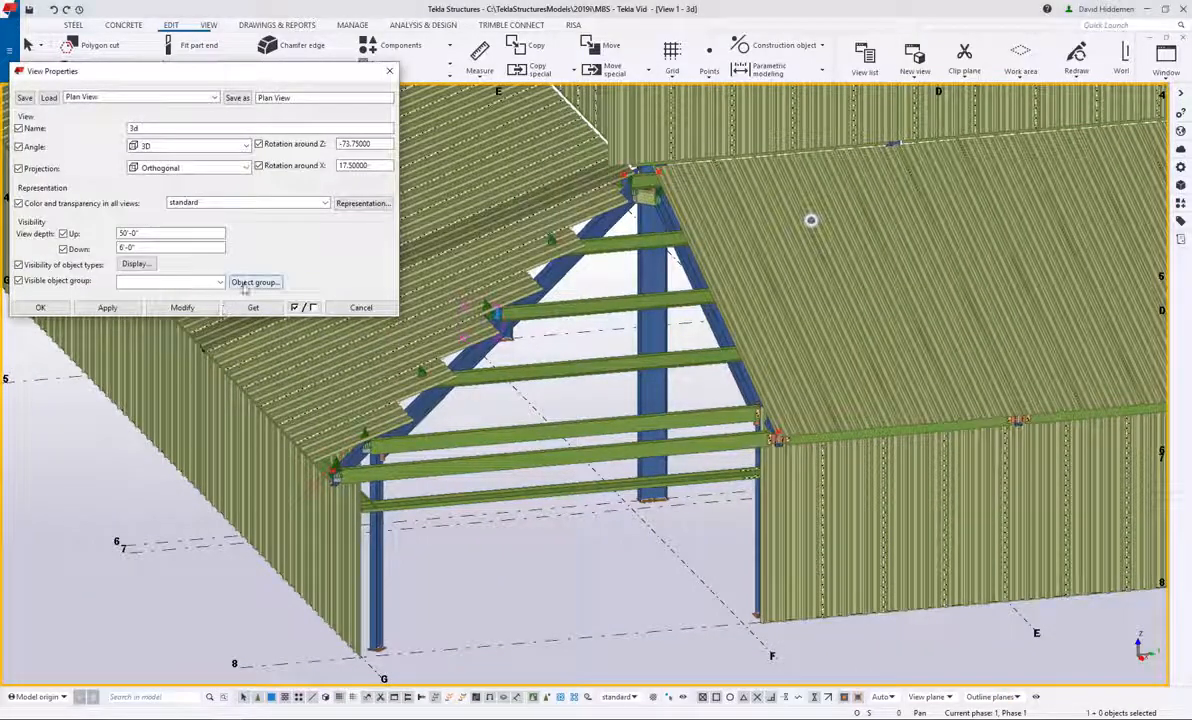
left_click(255, 282)
left_click(55, 533)
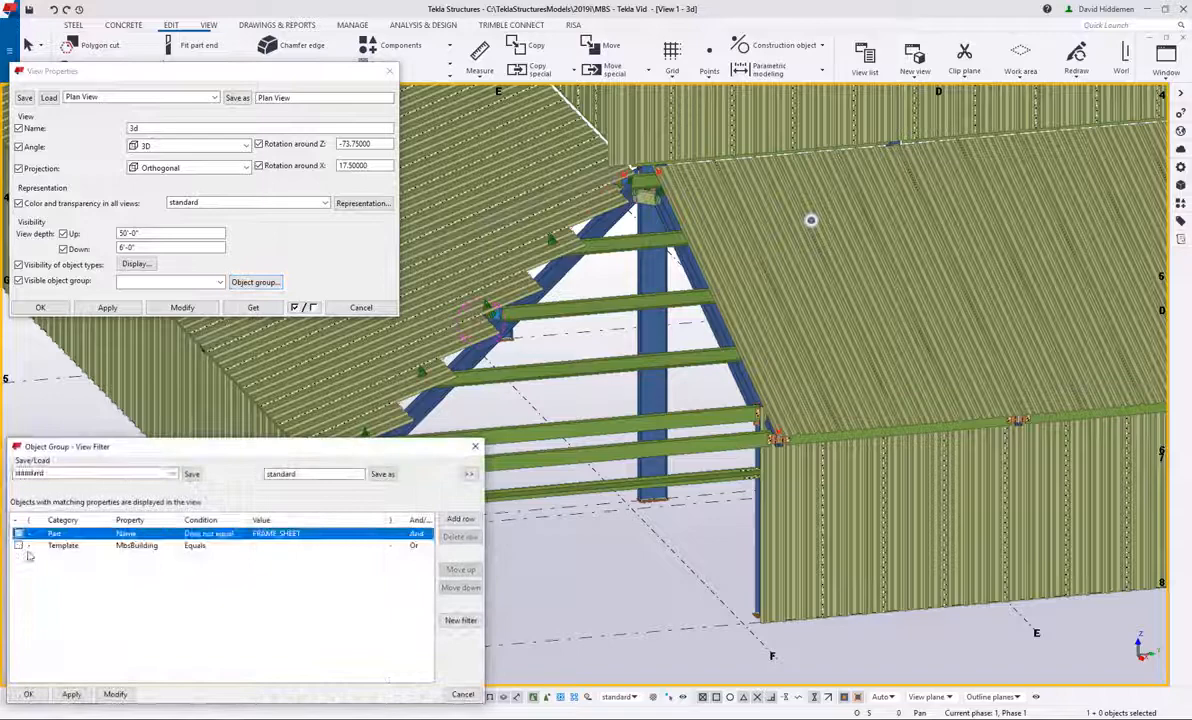
left_click(116, 694)
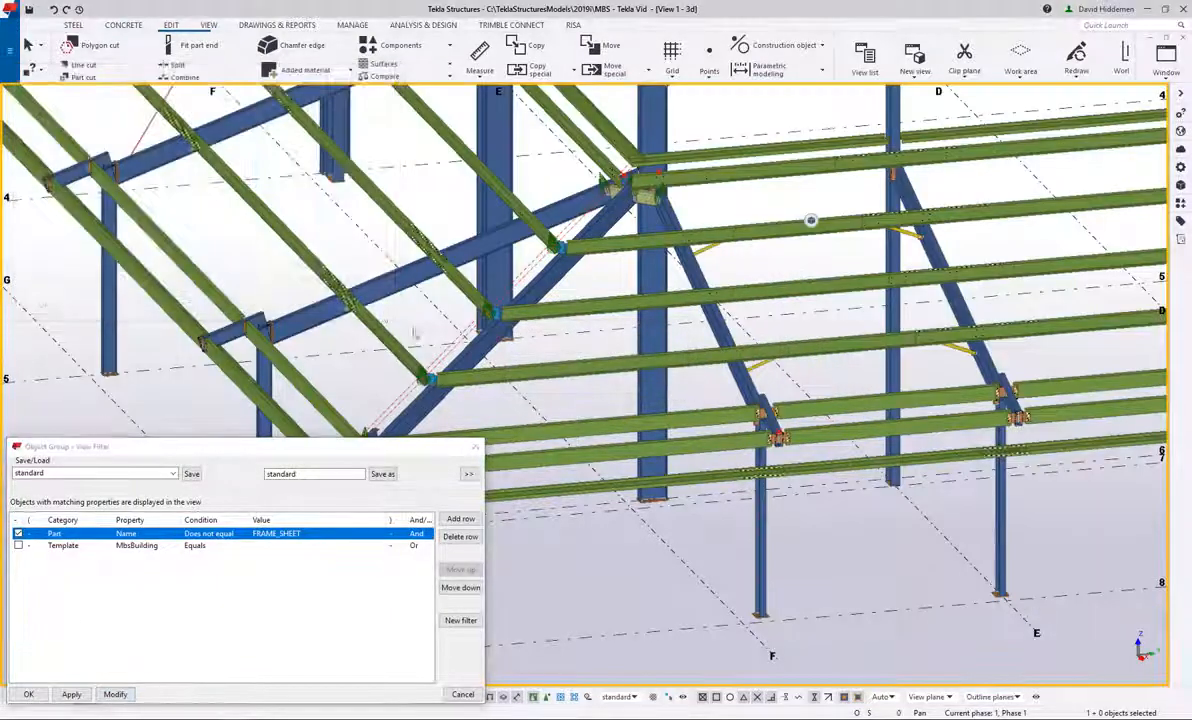
left_click(476, 447)
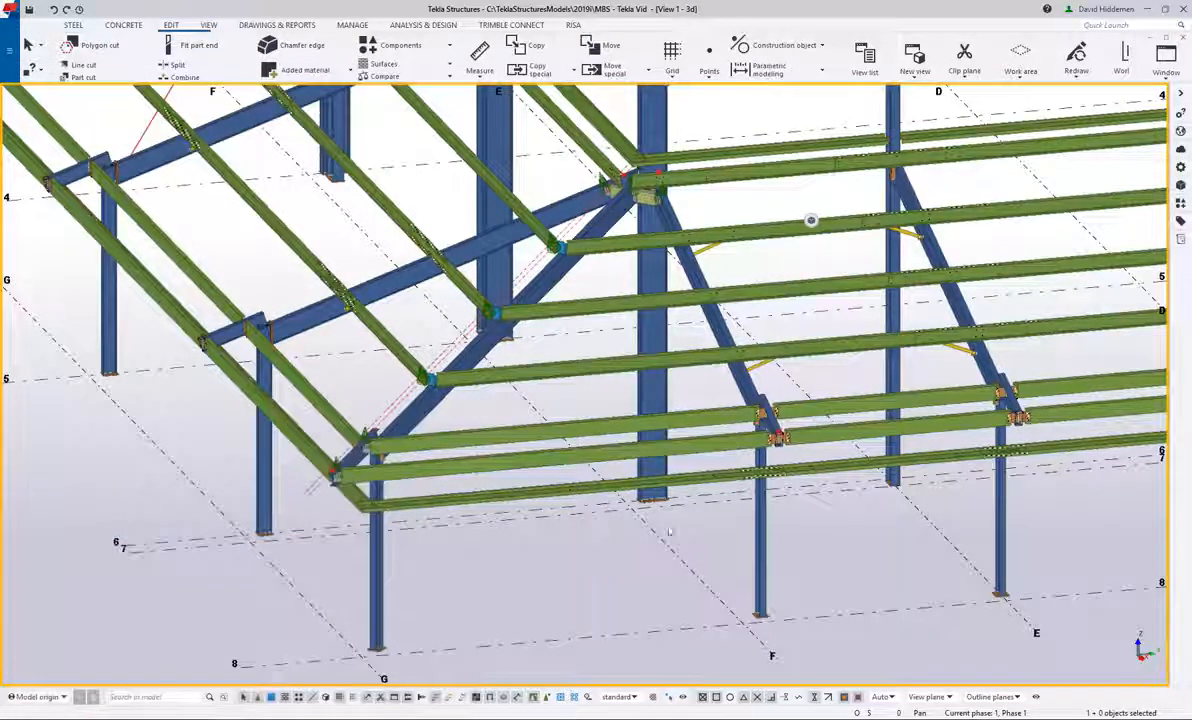
Step: Find the Floor Layout component and configure its layer as beam parts with profile SSPAN-X6, name FRAME_SHEET, material A36 and cast unit prefix RS-
left_click(1179, 202)
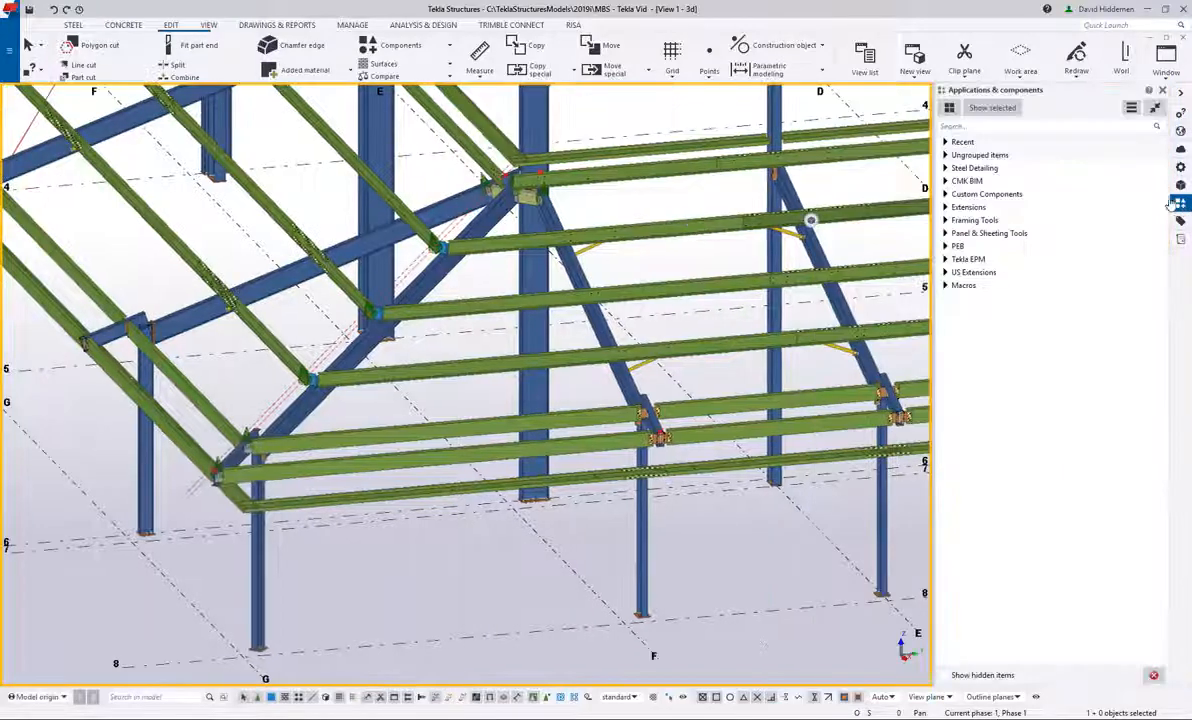
type("floor")
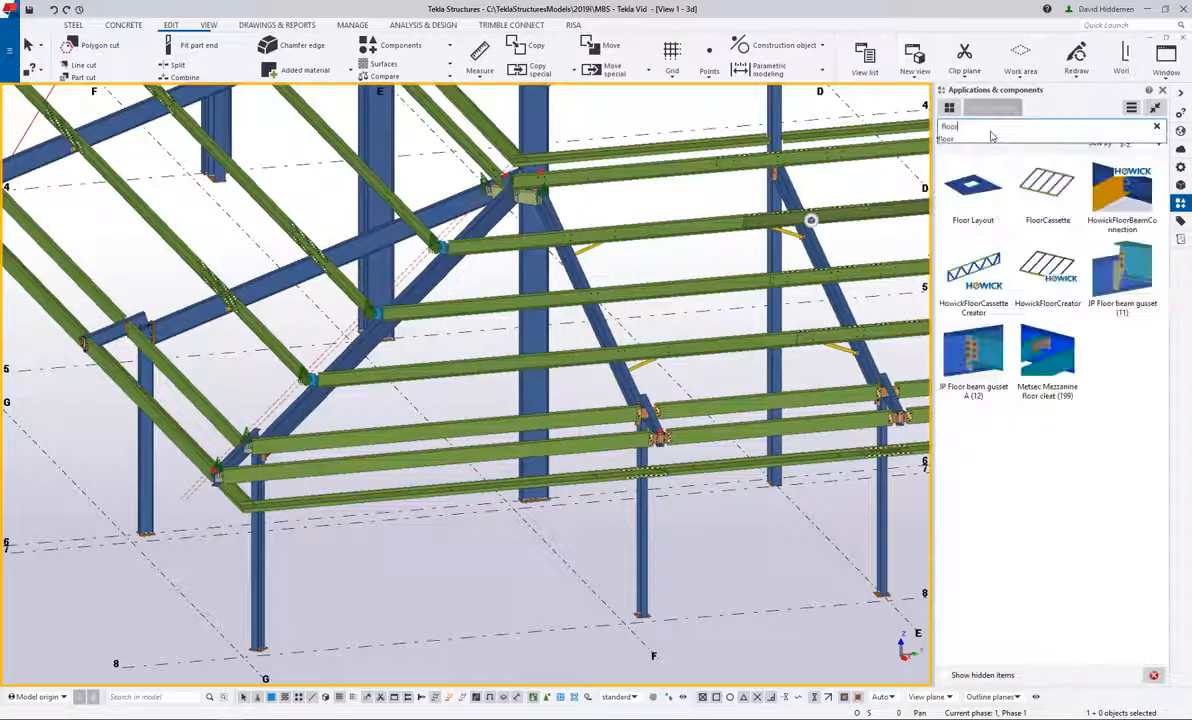
double_click(976, 198)
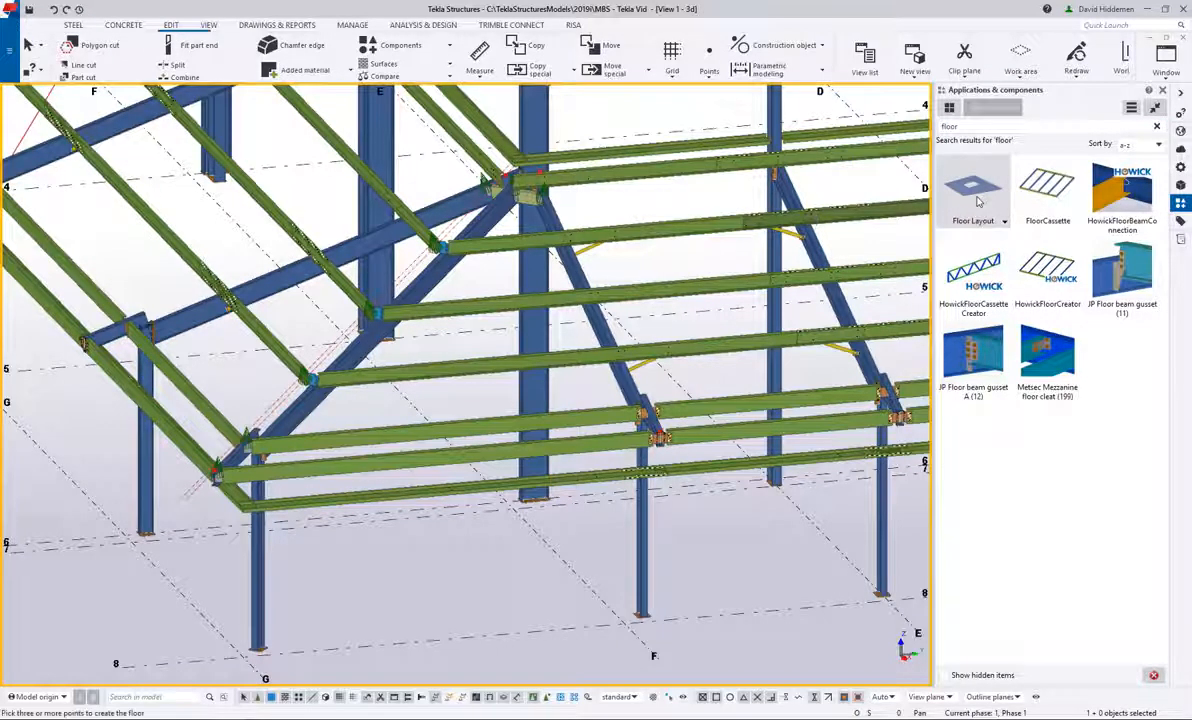
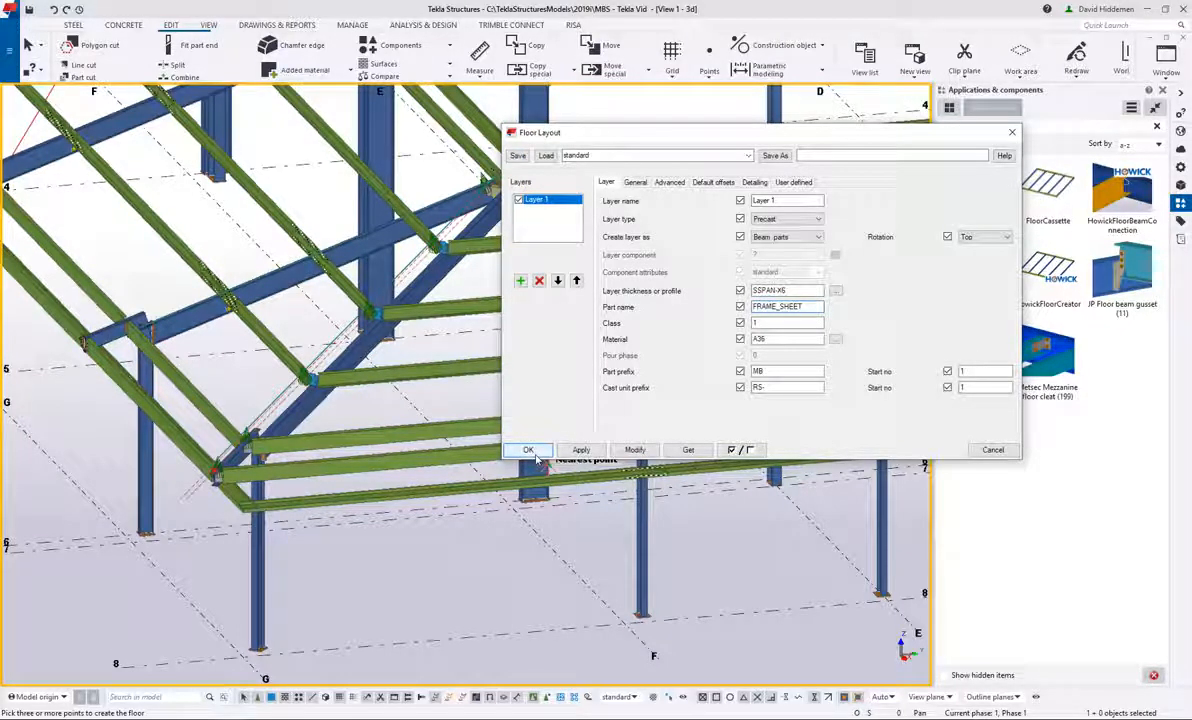
left_click(528, 450)
Step: Place the floor layout on the open roof slope between the eave end of the grid F rafter, the hip's upper end and the eave corner
left_click(656, 428)
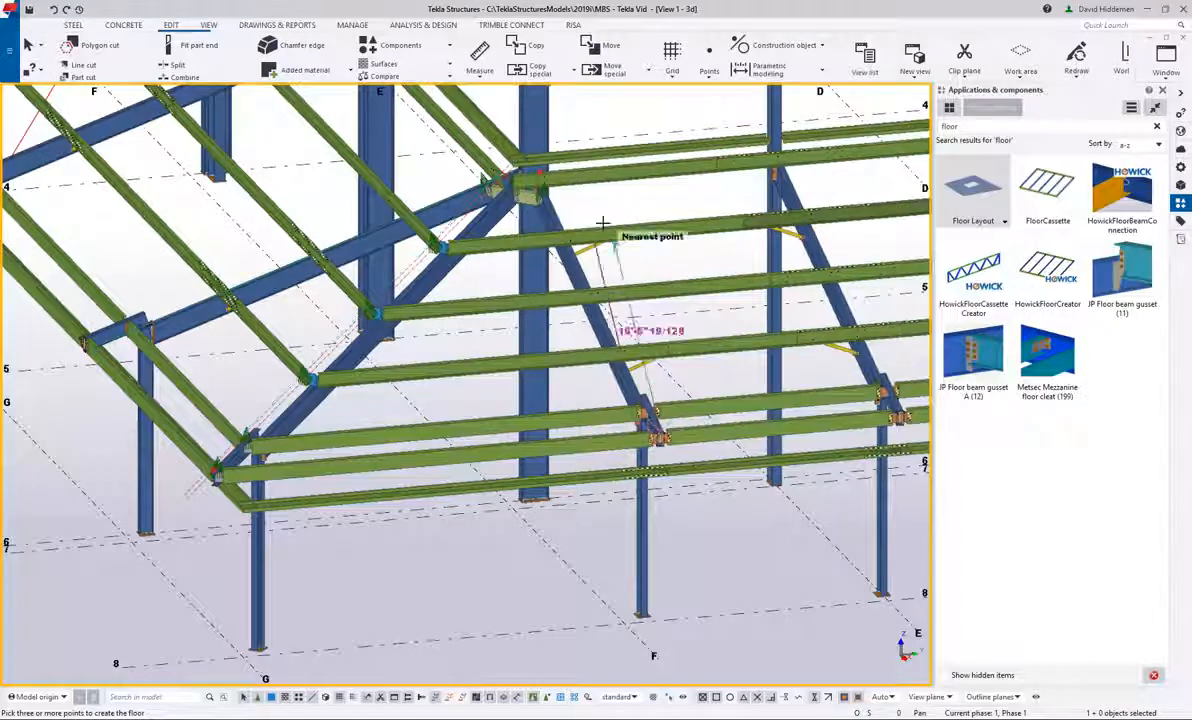
left_click(538, 171)
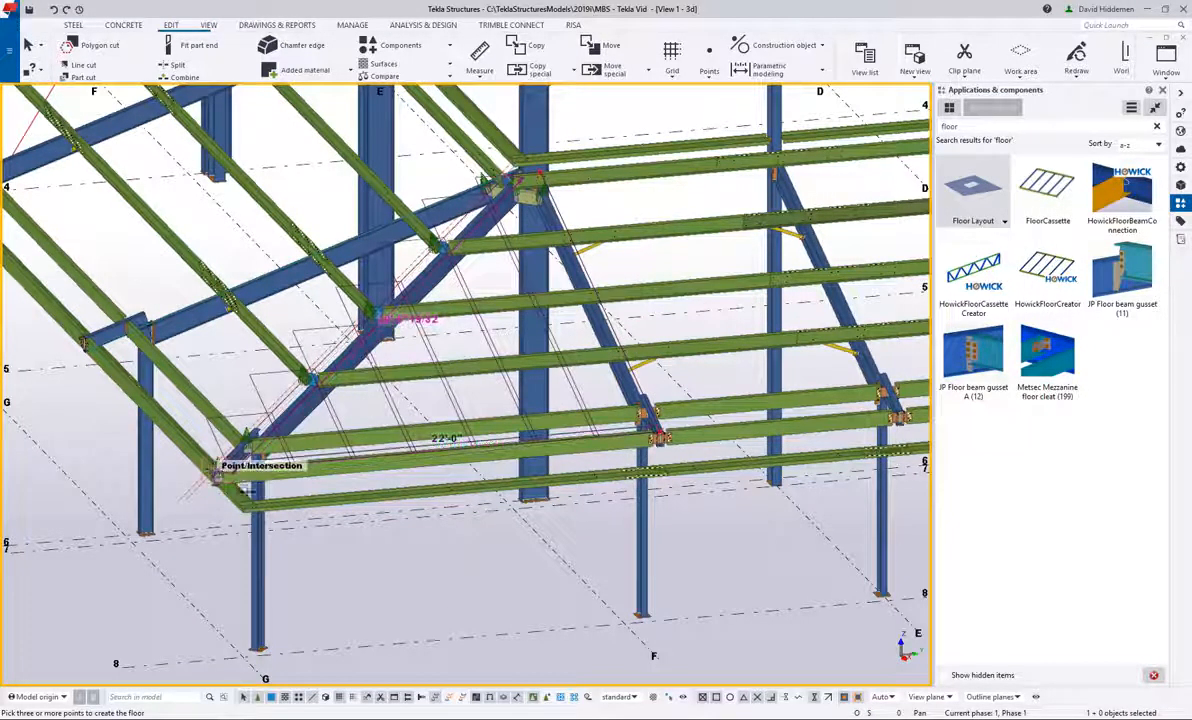
left_click(218, 474)
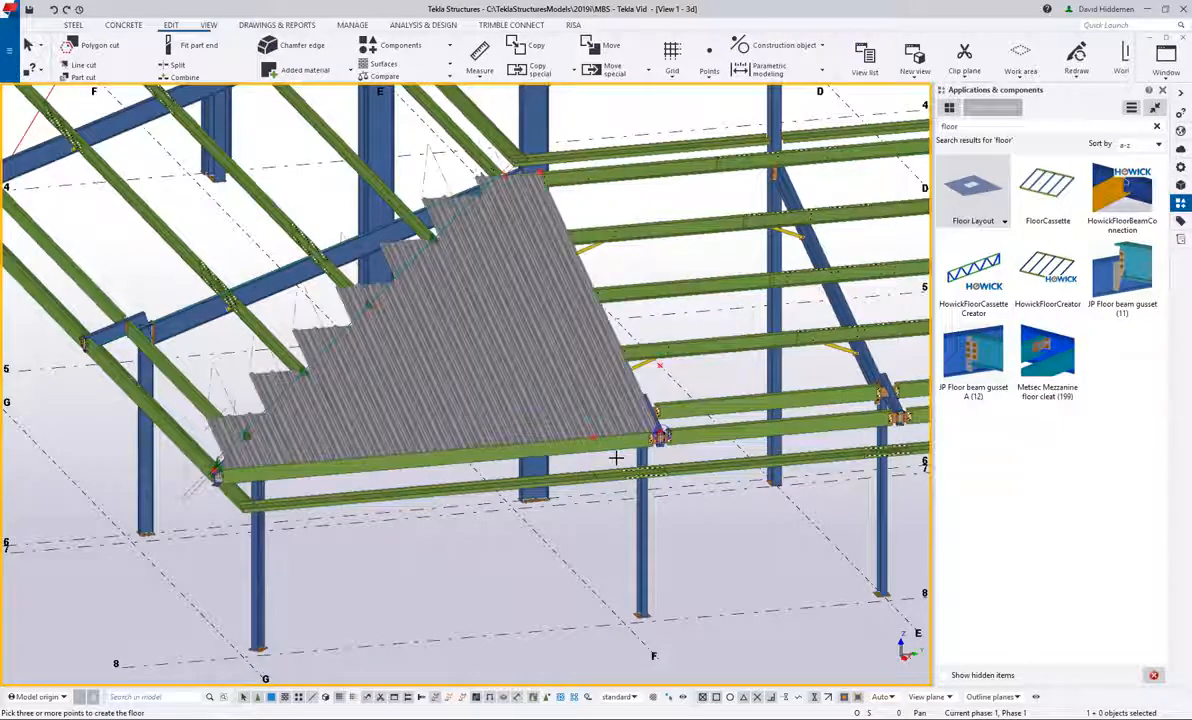
right_click(667, 250)
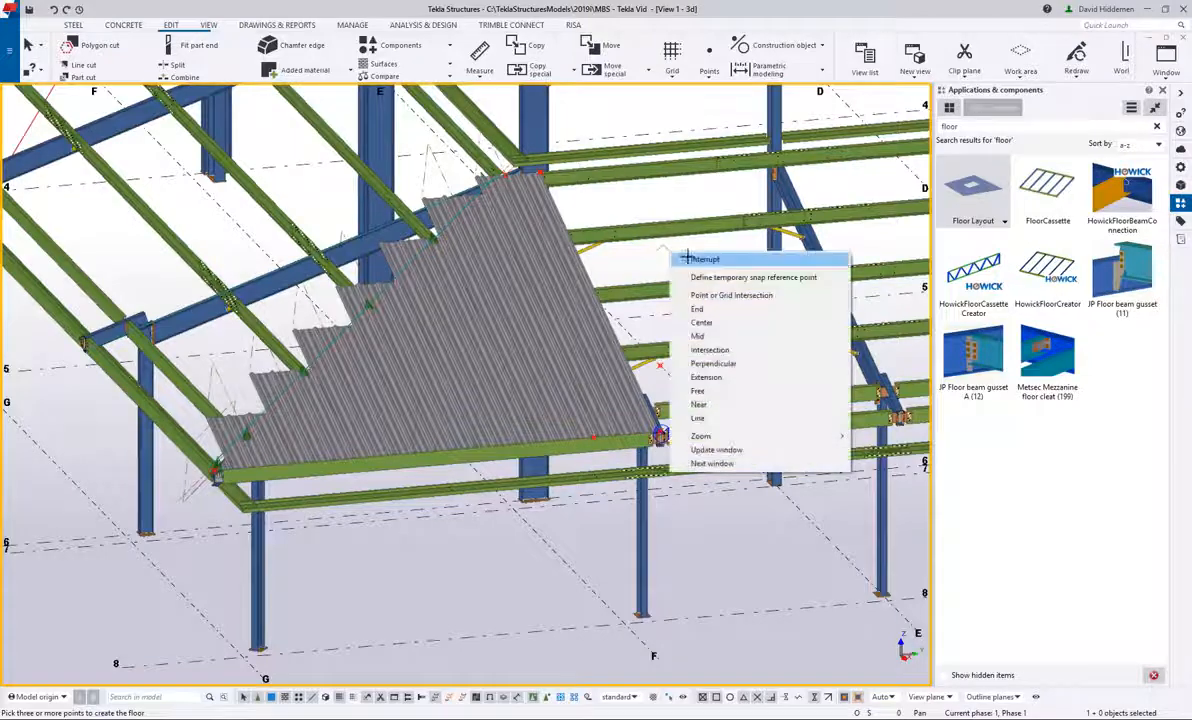
left_click(678, 256)
Step: Set the placed floor layout's advanced end and start shapes to cut sheets along the skewed boundary and apply them
left_click(562, 362)
middle_click_drag(545, 354, 652, 361)
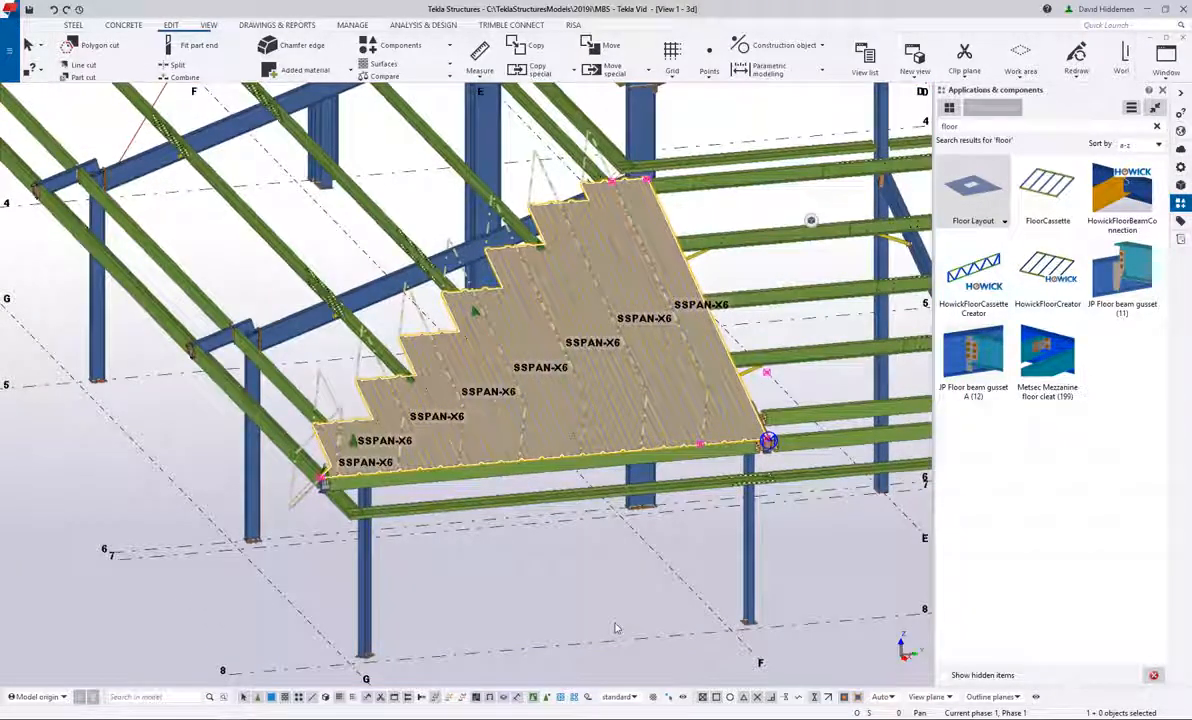
scroll(523, 413, "up", 2)
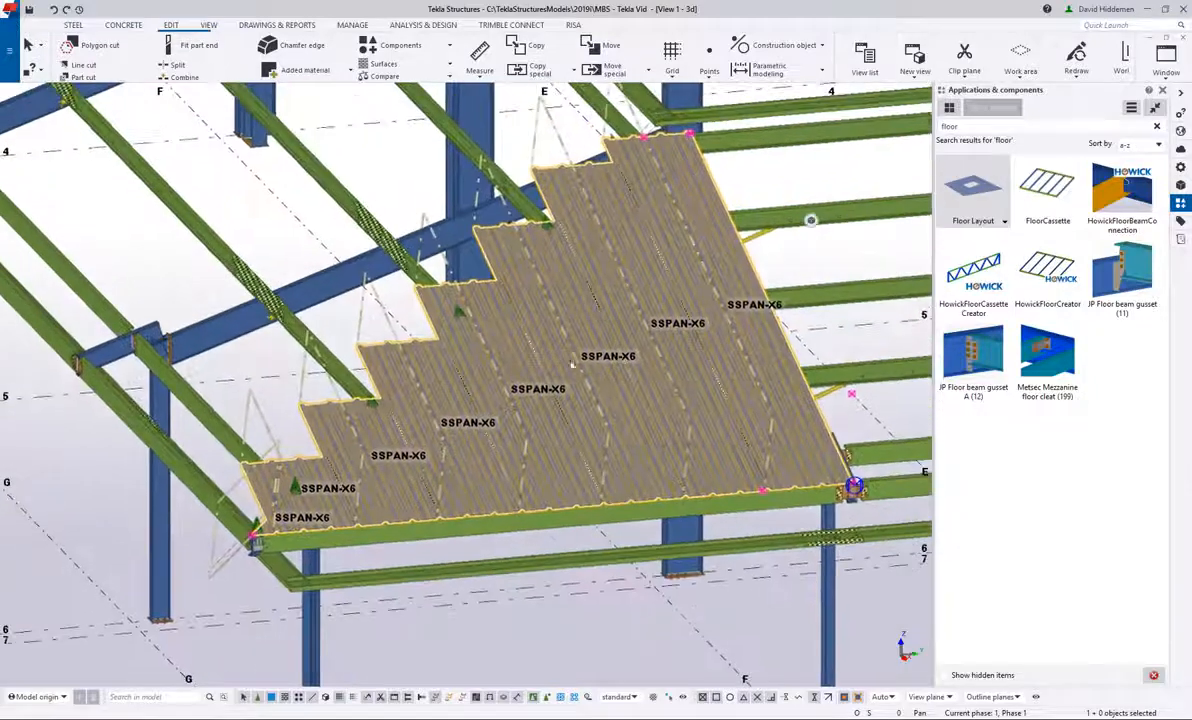
double_click(596, 327)
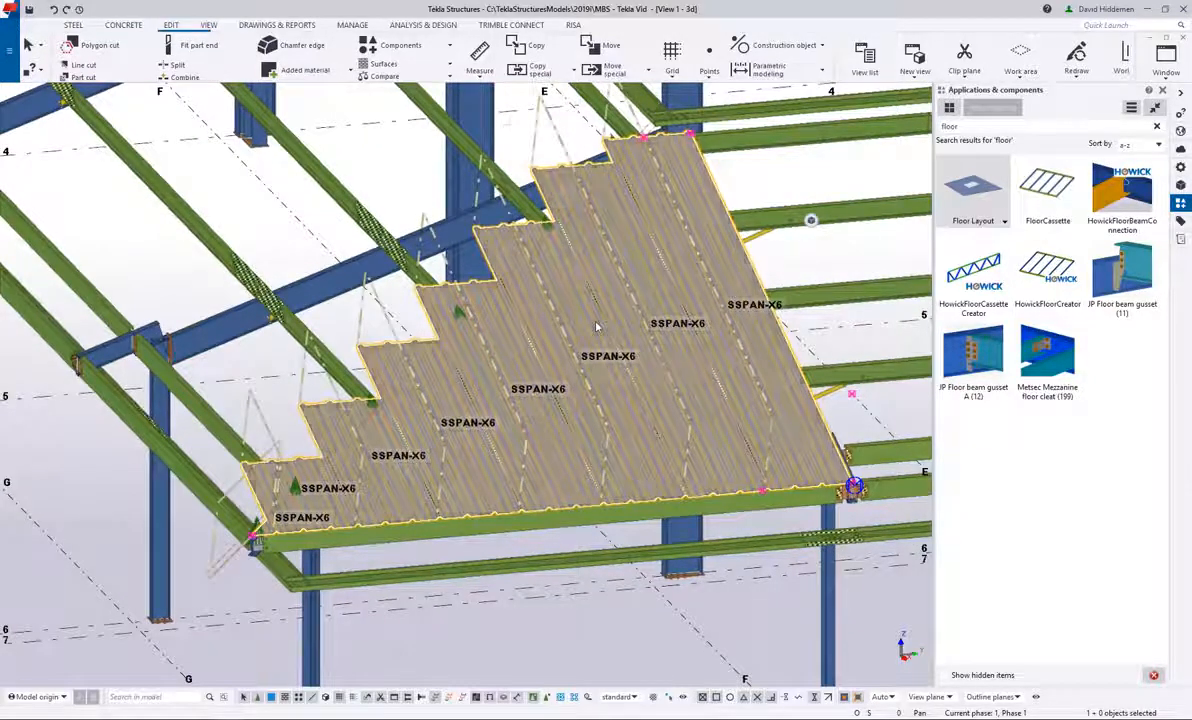
middle_click_drag(455, 341, 333, 346)
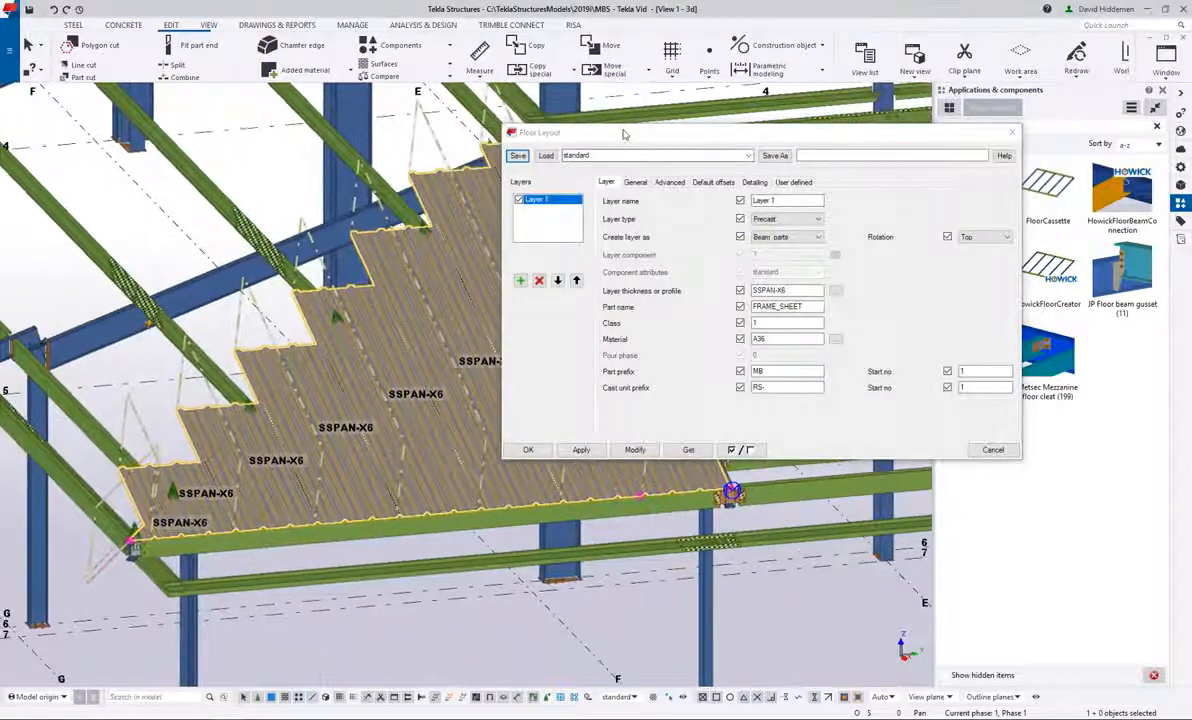
left_click_drag(655, 132, 812, 140)
left_click(826, 191)
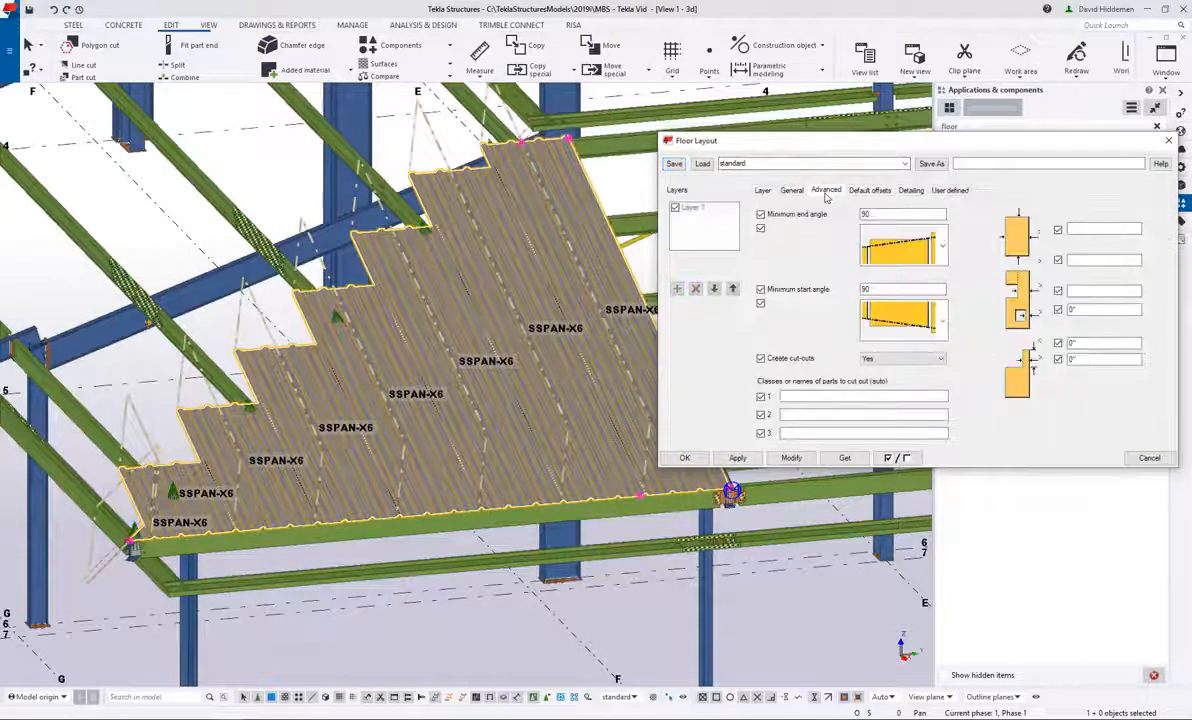
left_click(922, 247)
left_click(907, 287)
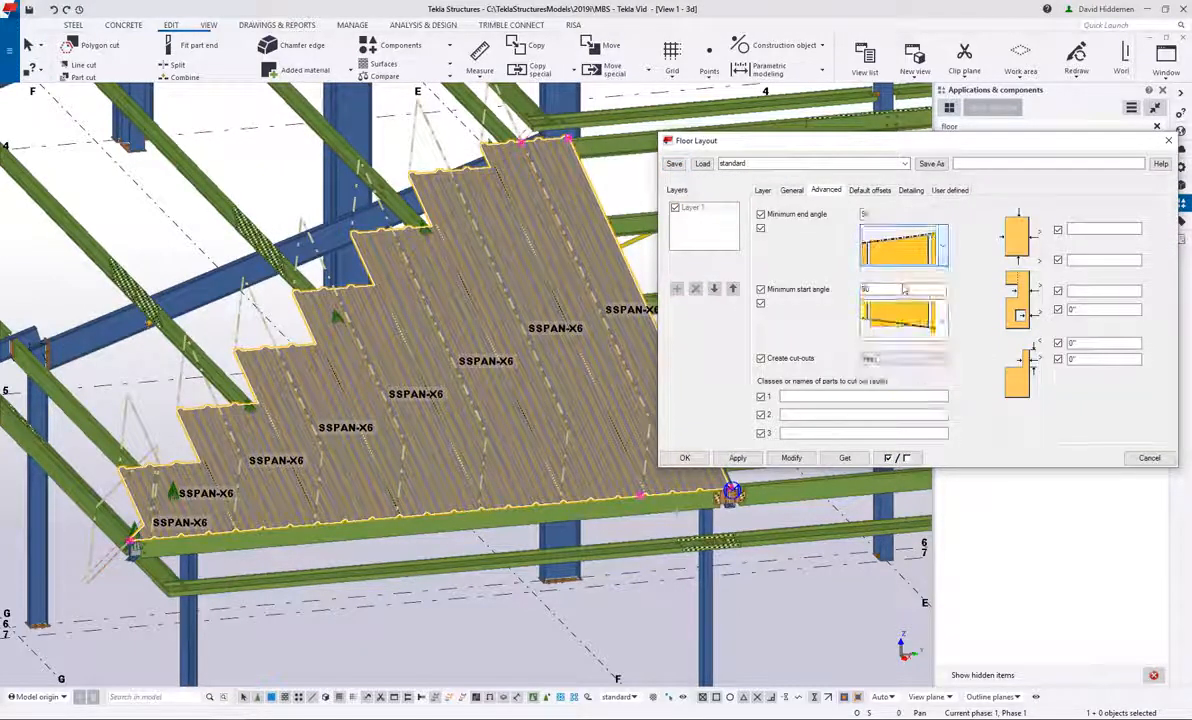
left_click(903, 318)
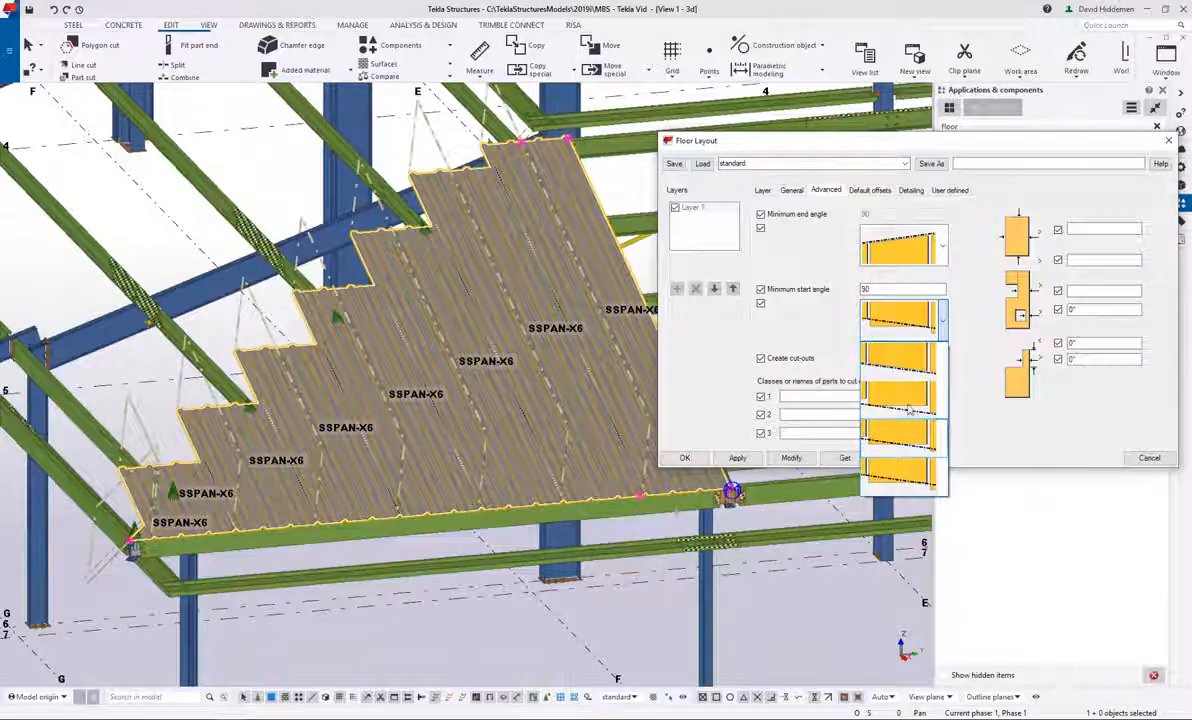
left_click(898, 318)
left_click(791, 458)
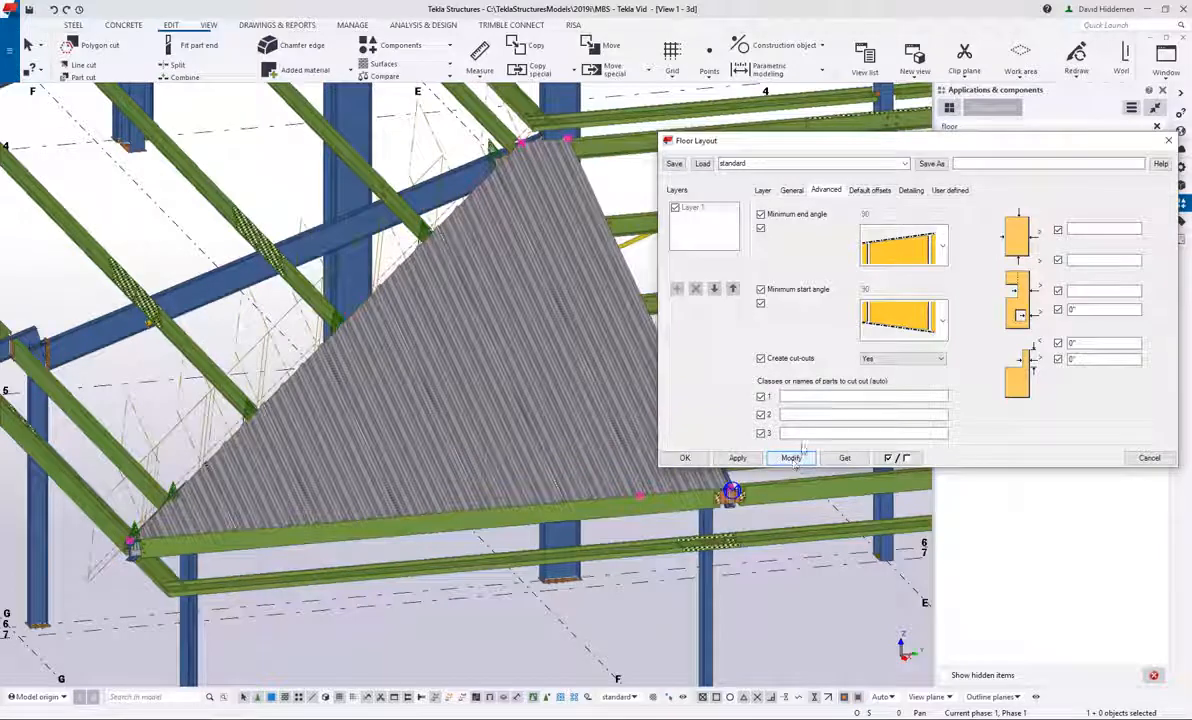
Step: Return the floor layout's end and start shapes to stepped square-cut sheets, apply them and close the component's properties
left_click(911, 256)
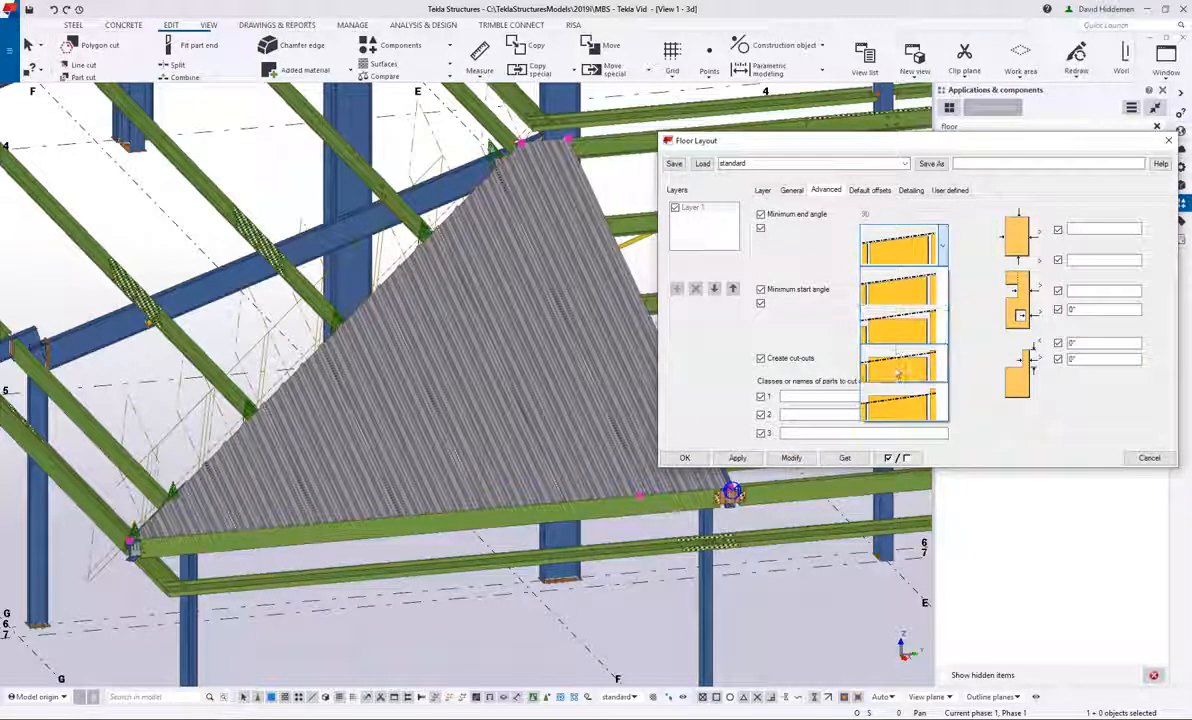
left_click(895, 405)
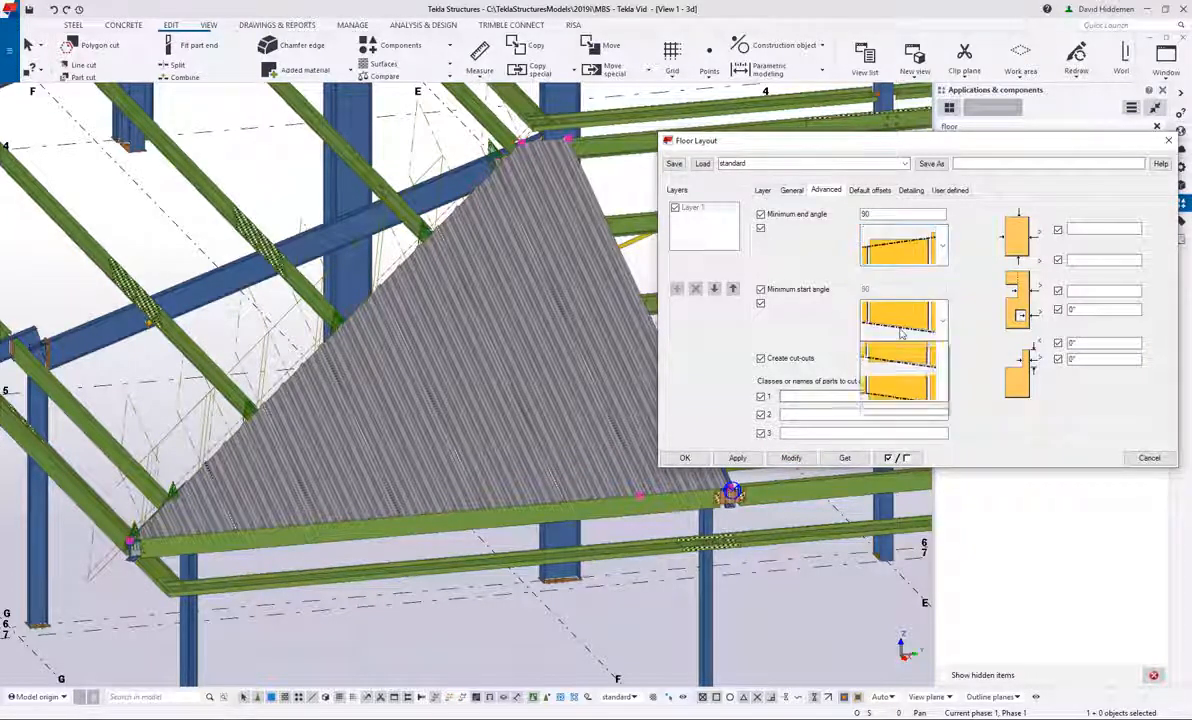
left_click(901, 325)
left_click(828, 440)
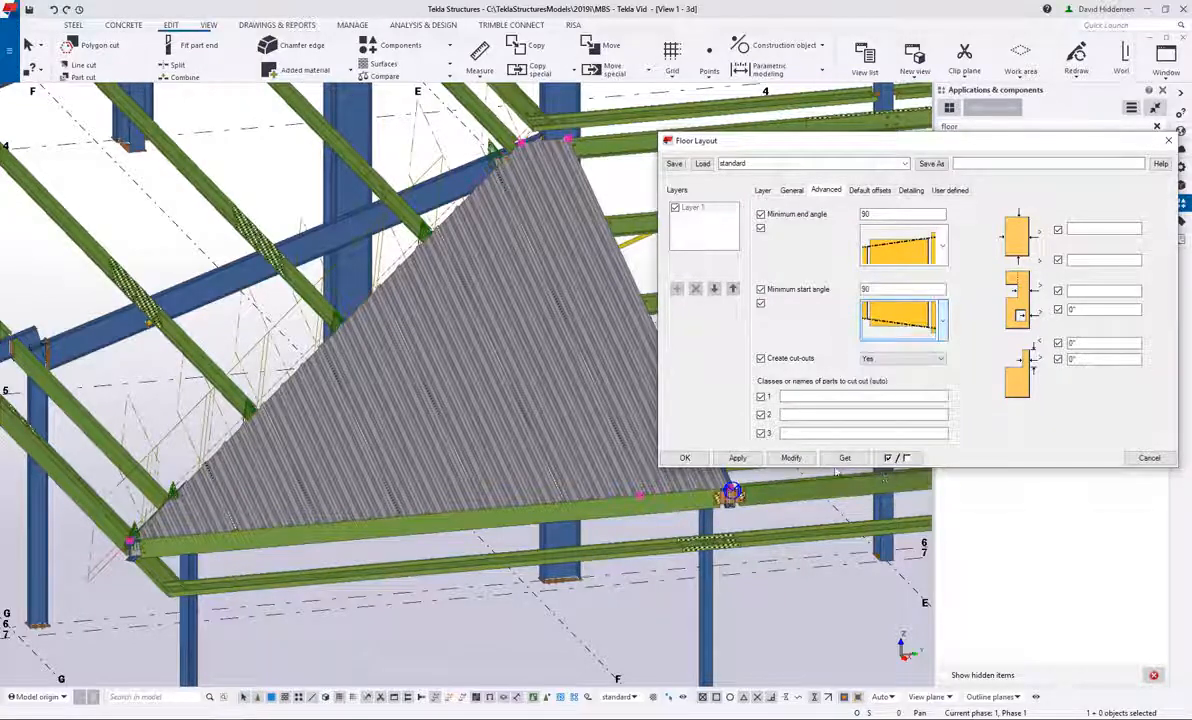
left_click(791, 458)
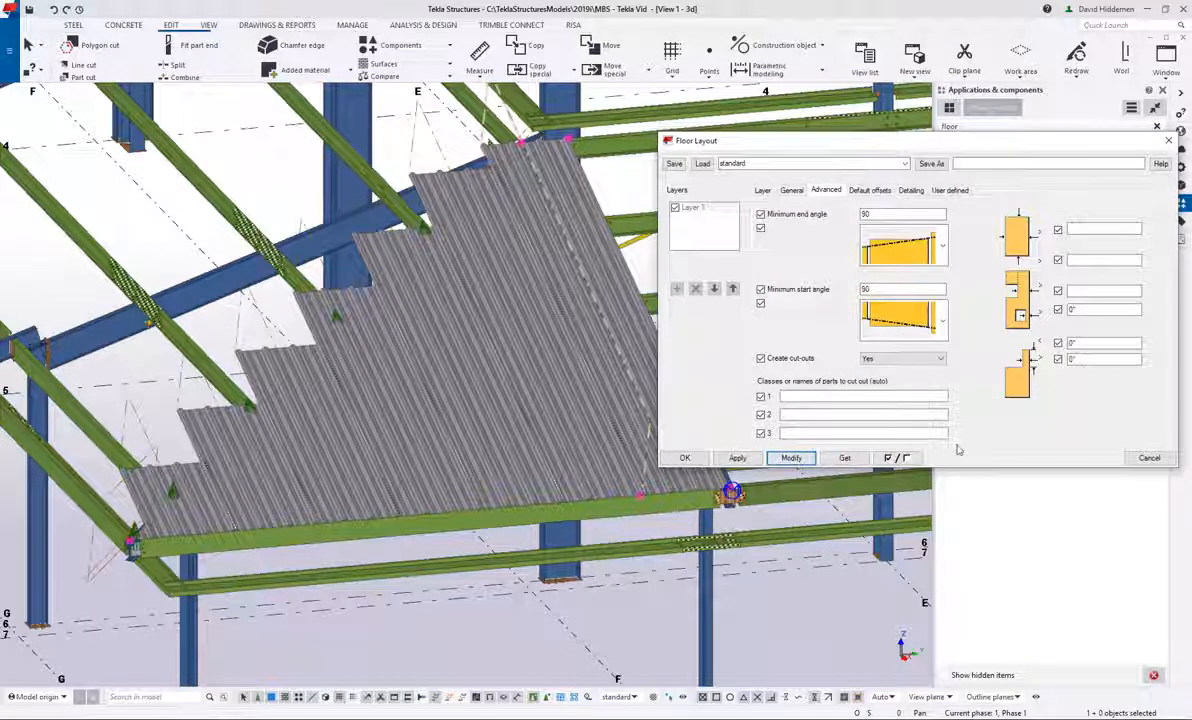
left_click(1148, 458)
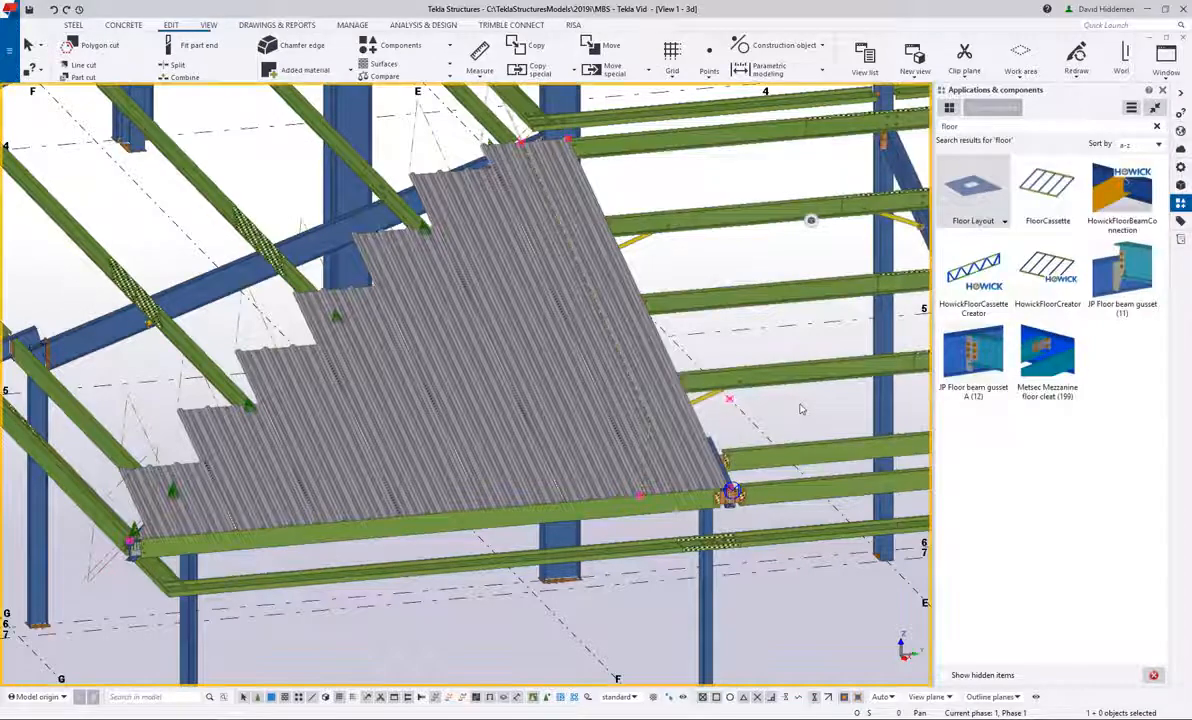
Step: Enable direct modification and move the floor layout's edge beside the grid F rafter to the rafter's eave end
scroll(630, 377, "down", 1)
middle_click_drag(628, 380, 535, 393)
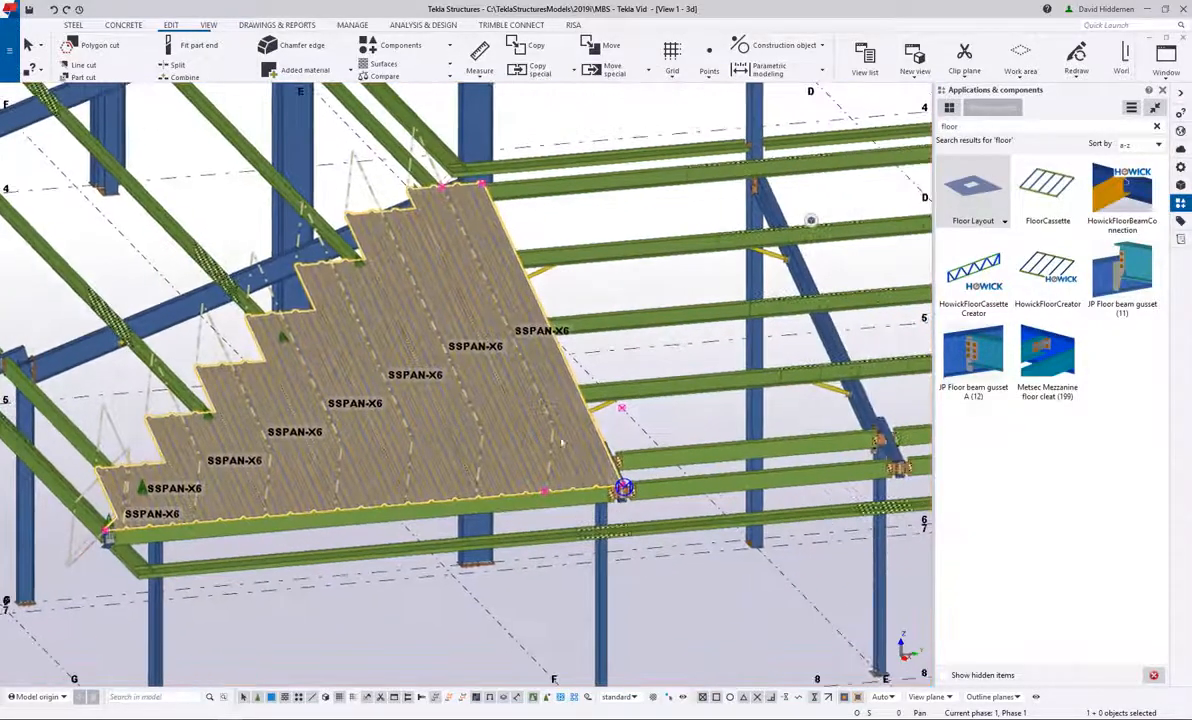
left_click(670, 698)
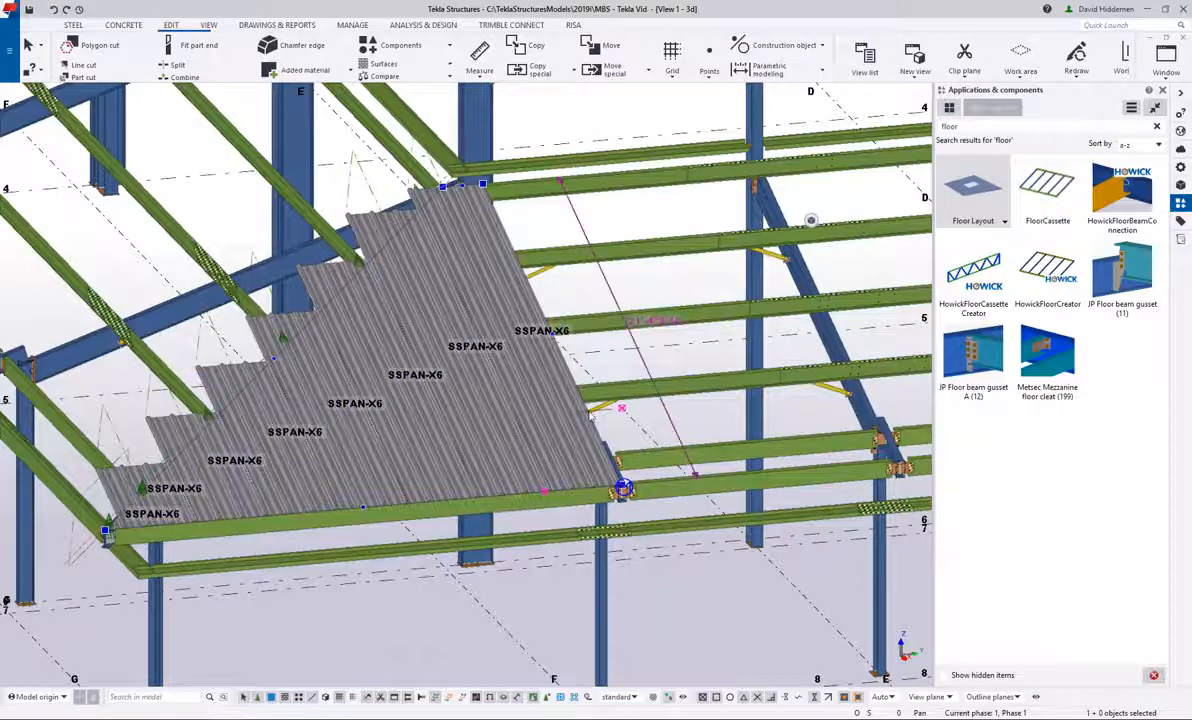
left_click_drag(699, 405, 623, 488)
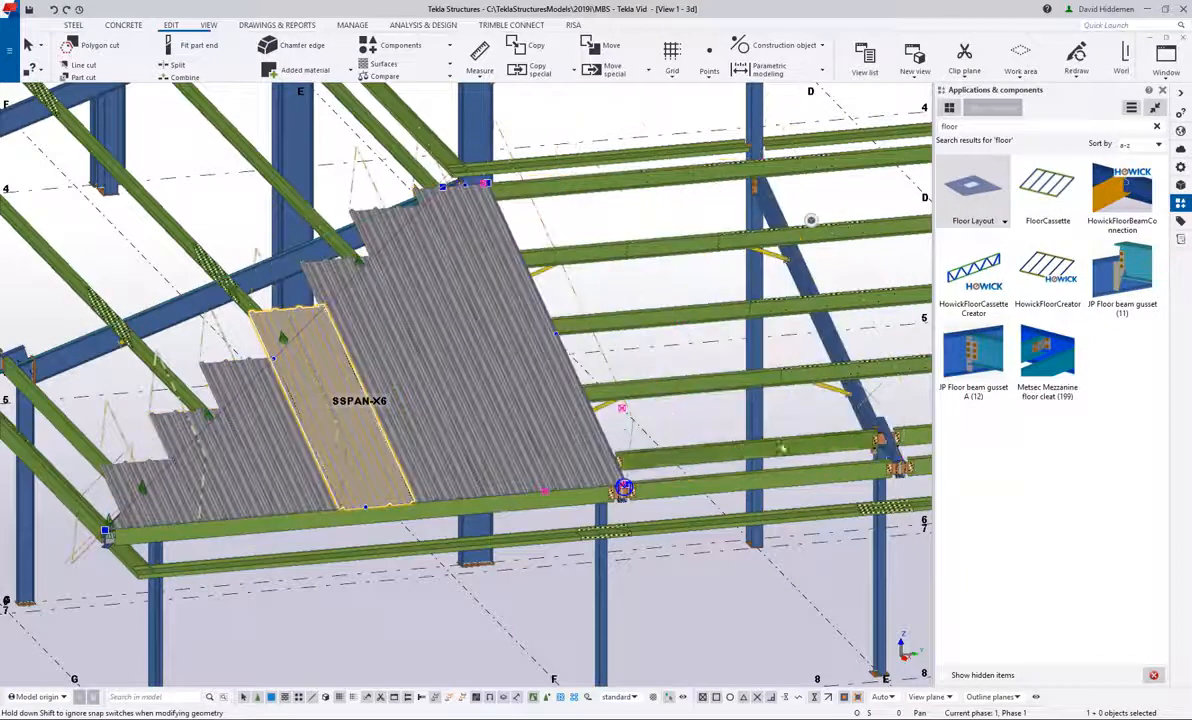
scroll(390, 578, "down", 3)
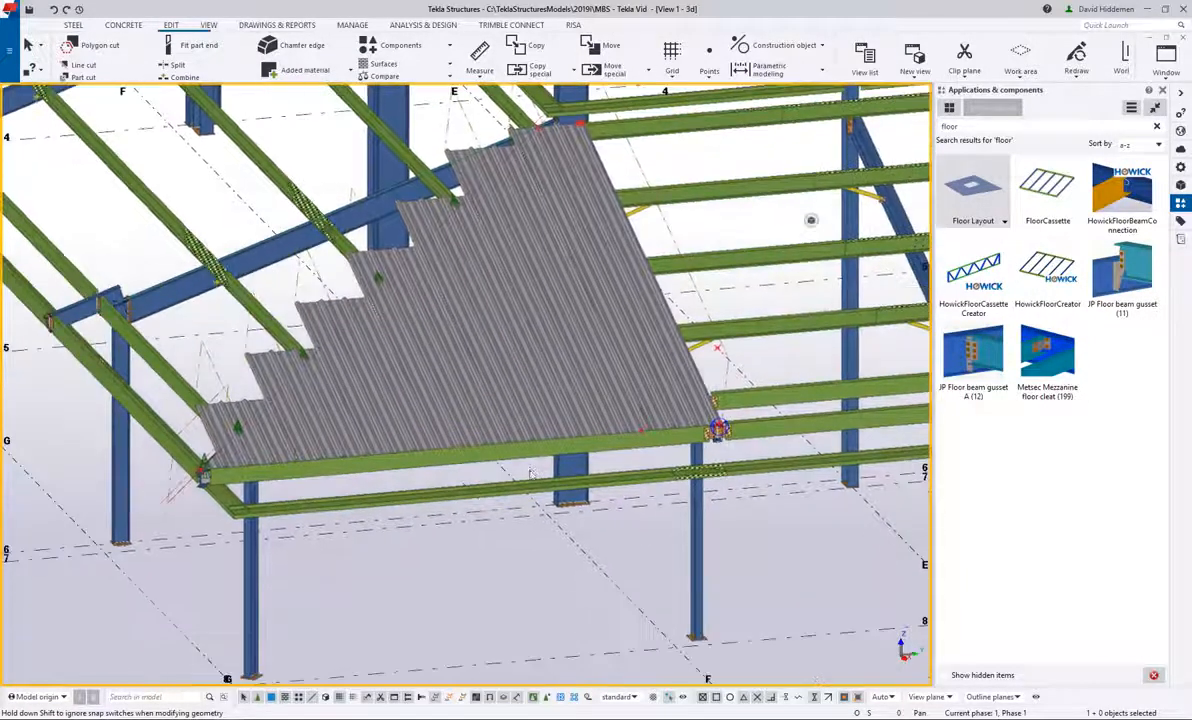
Step: Redraw the 3D view and bring all sheeting back by disabling the object group filter row for FRAME_SHEET
right_click(479, 556)
left_click(525, 606)
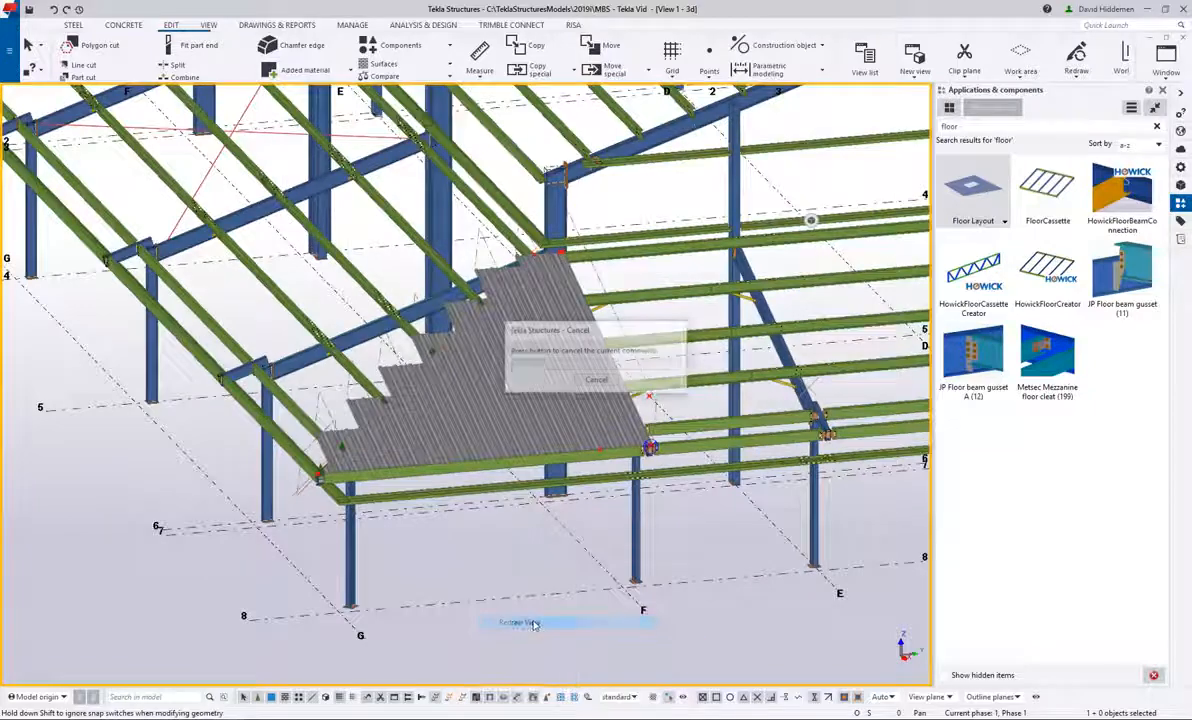
double_click(146, 458)
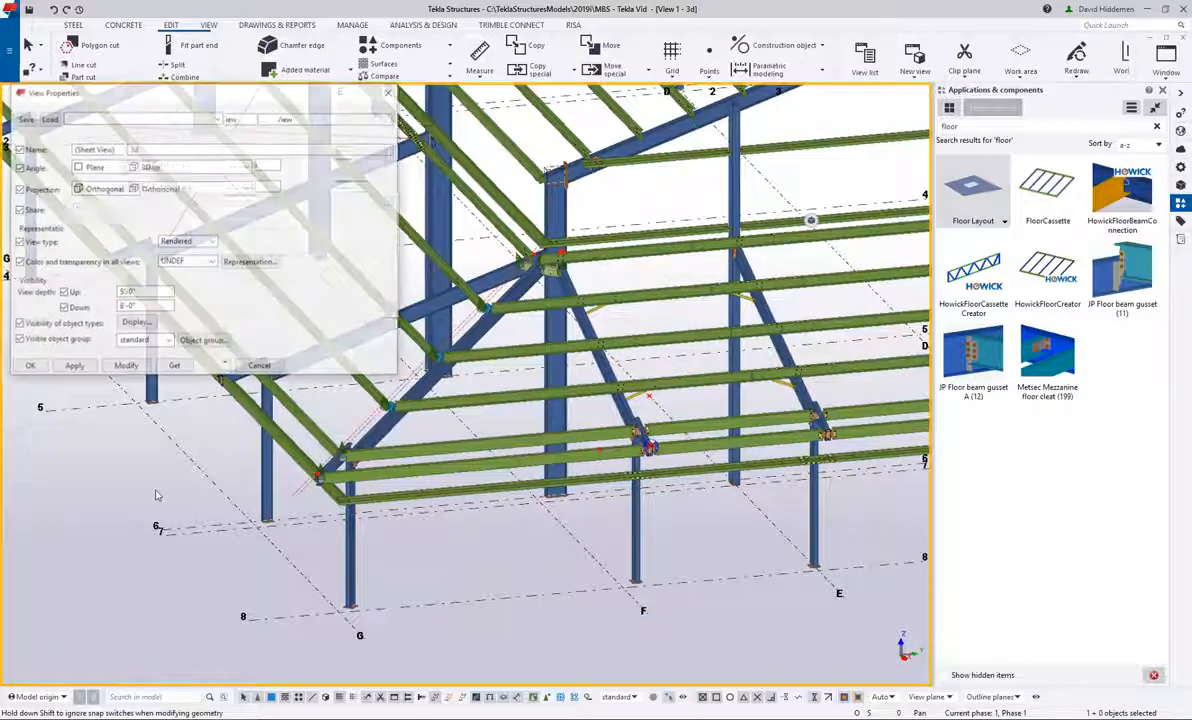
left_click(256, 282)
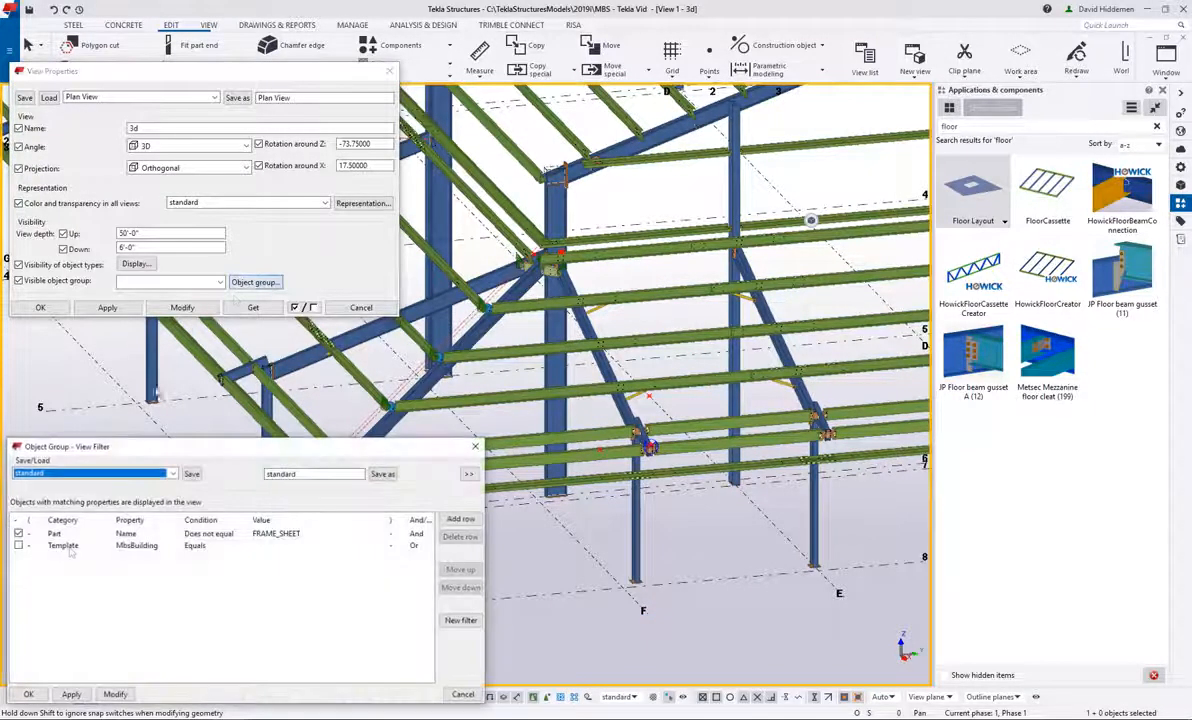
left_click(42, 534)
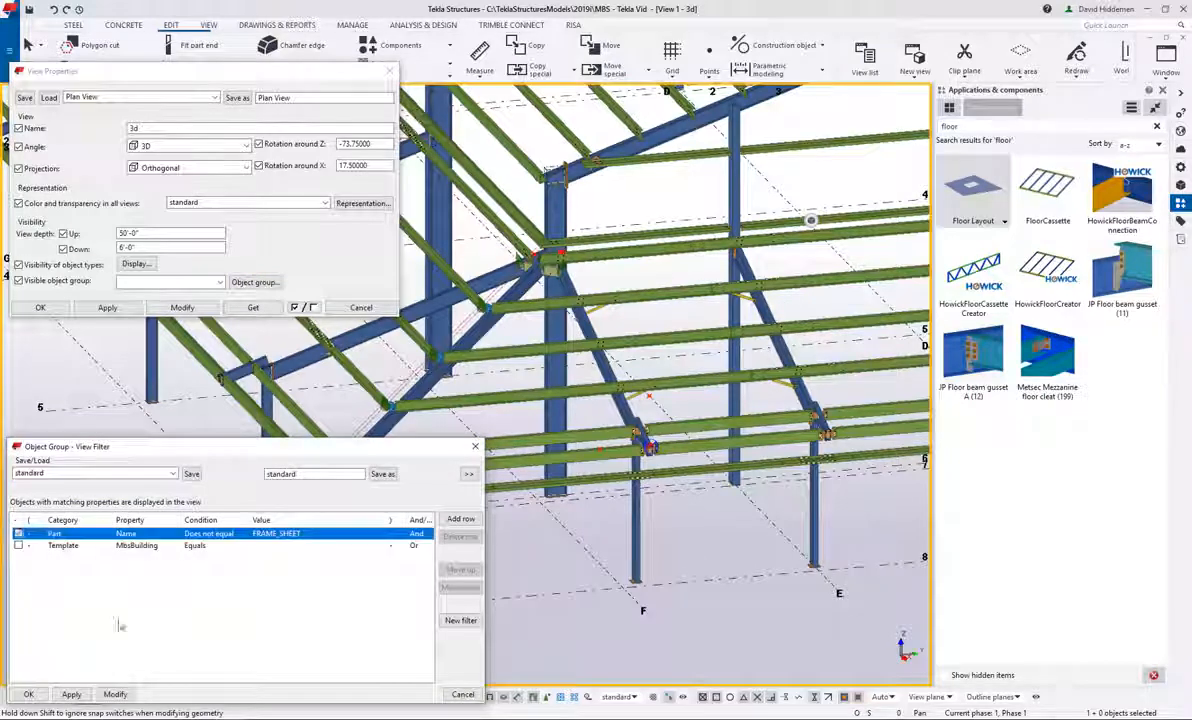
left_click(124, 696)
left_click(366, 308)
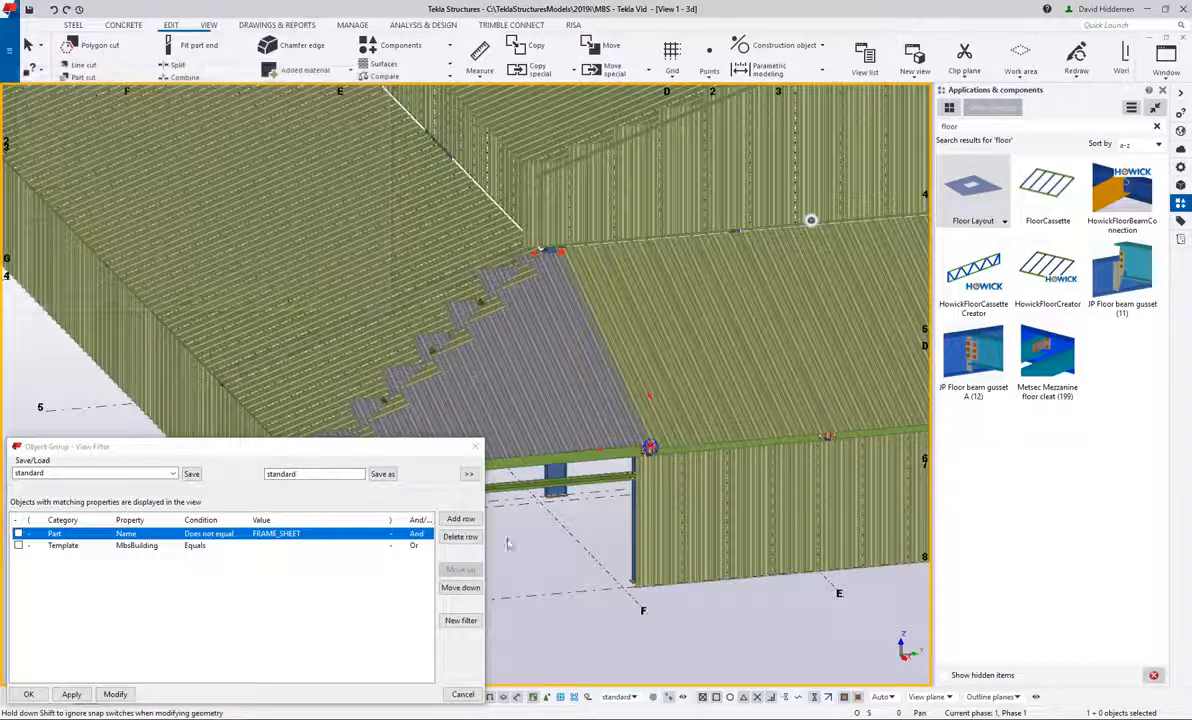
left_click(476, 447)
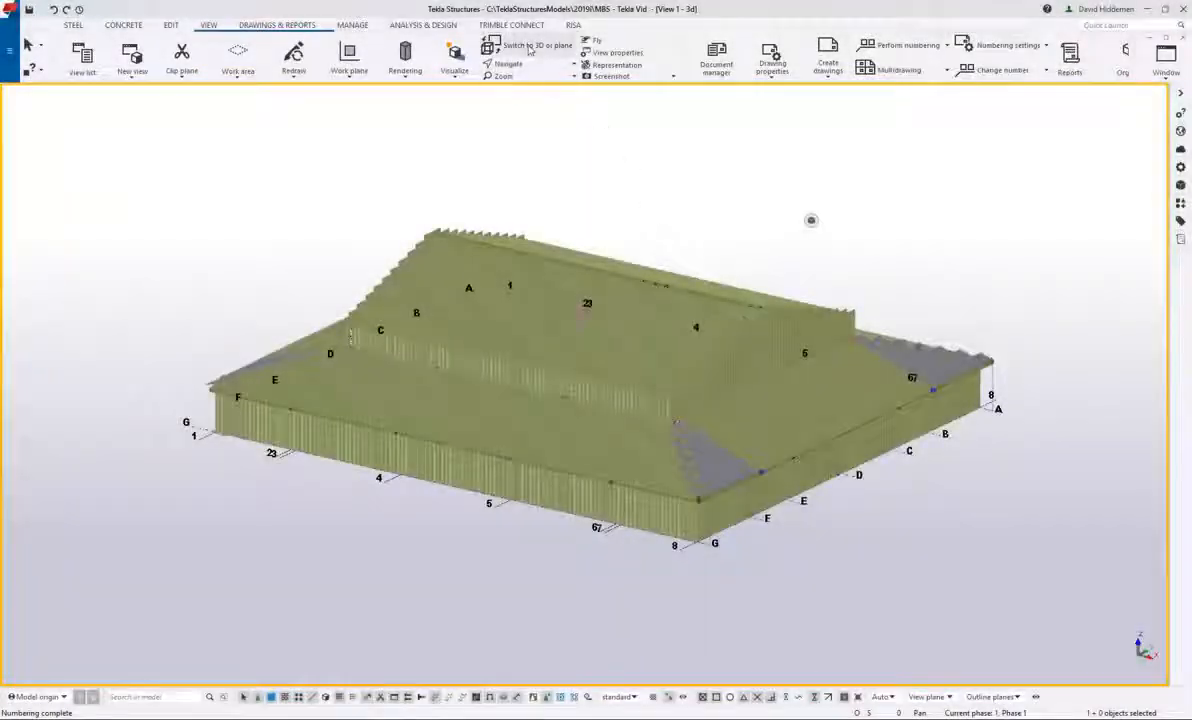
Step: Switch the 3D view to plane and create its general arrangement drawing with MBS_Roof_Sheeting properties, set to open on creation
left_click(529, 47)
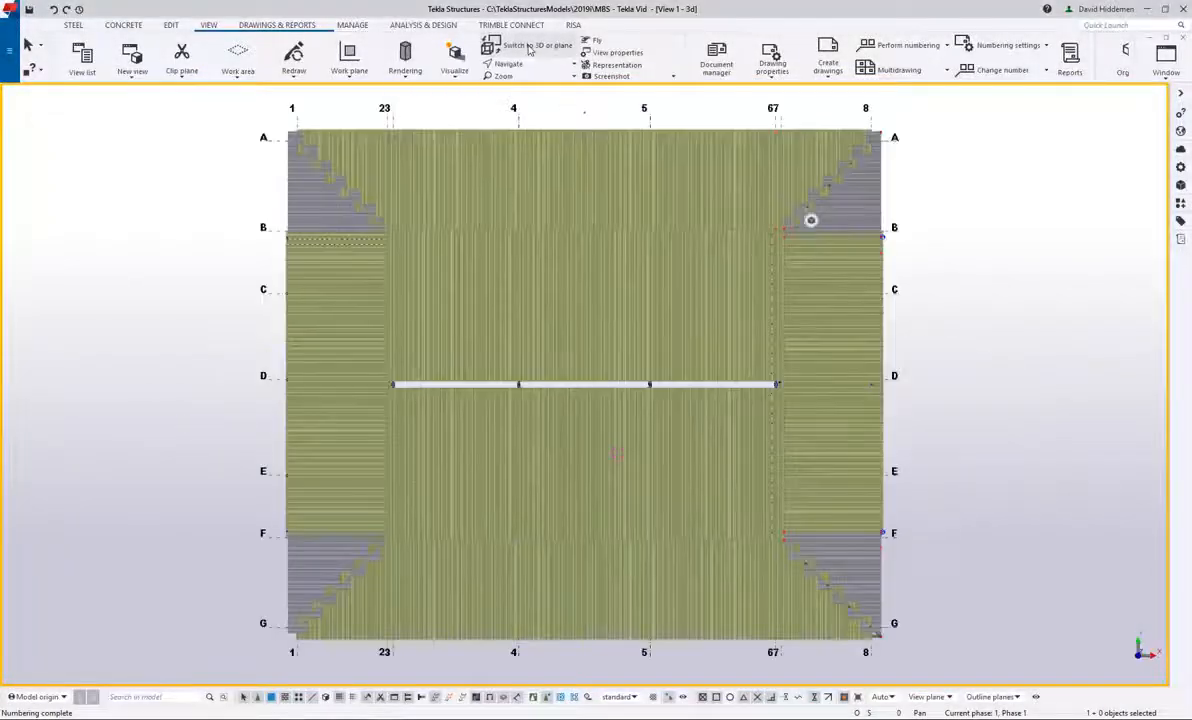
right_click(137, 222)
left_click(203, 358)
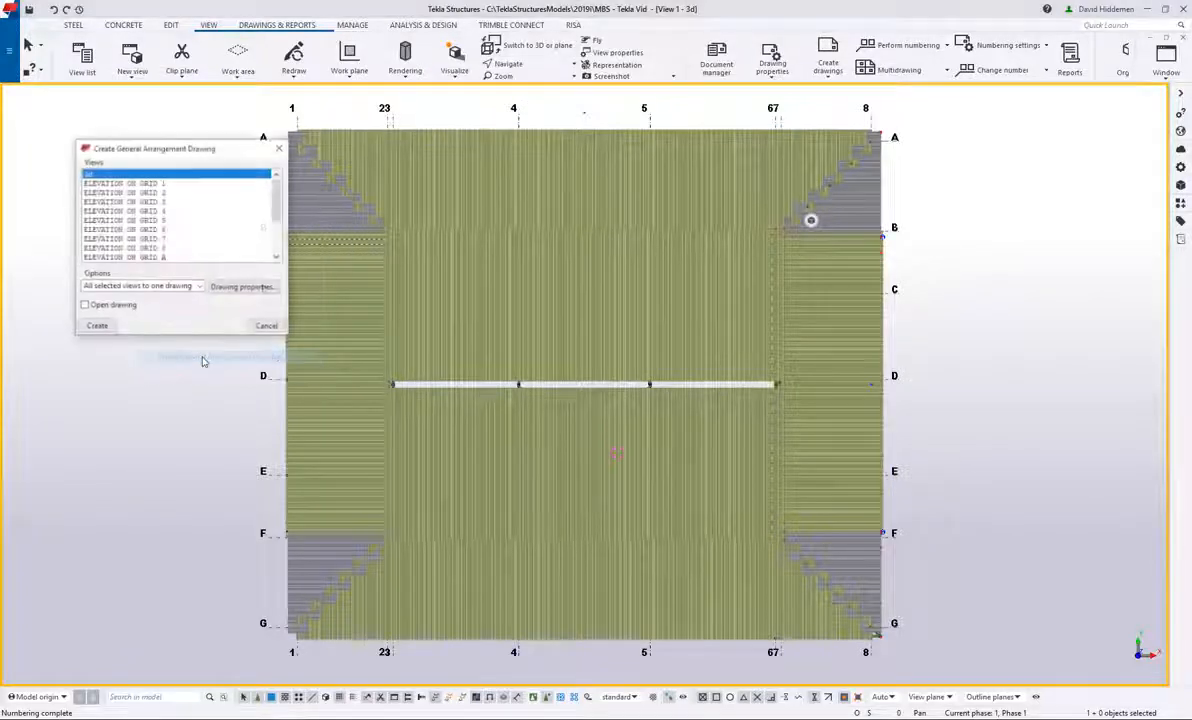
left_click(228, 289)
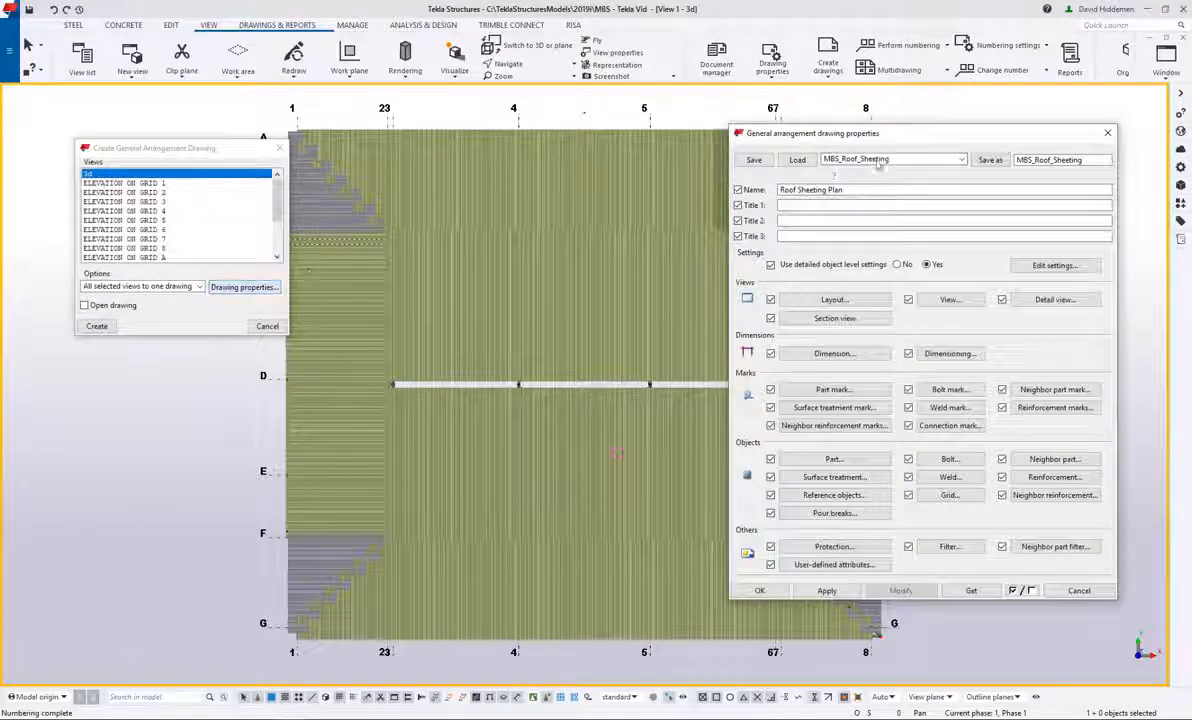
left_click(898, 160)
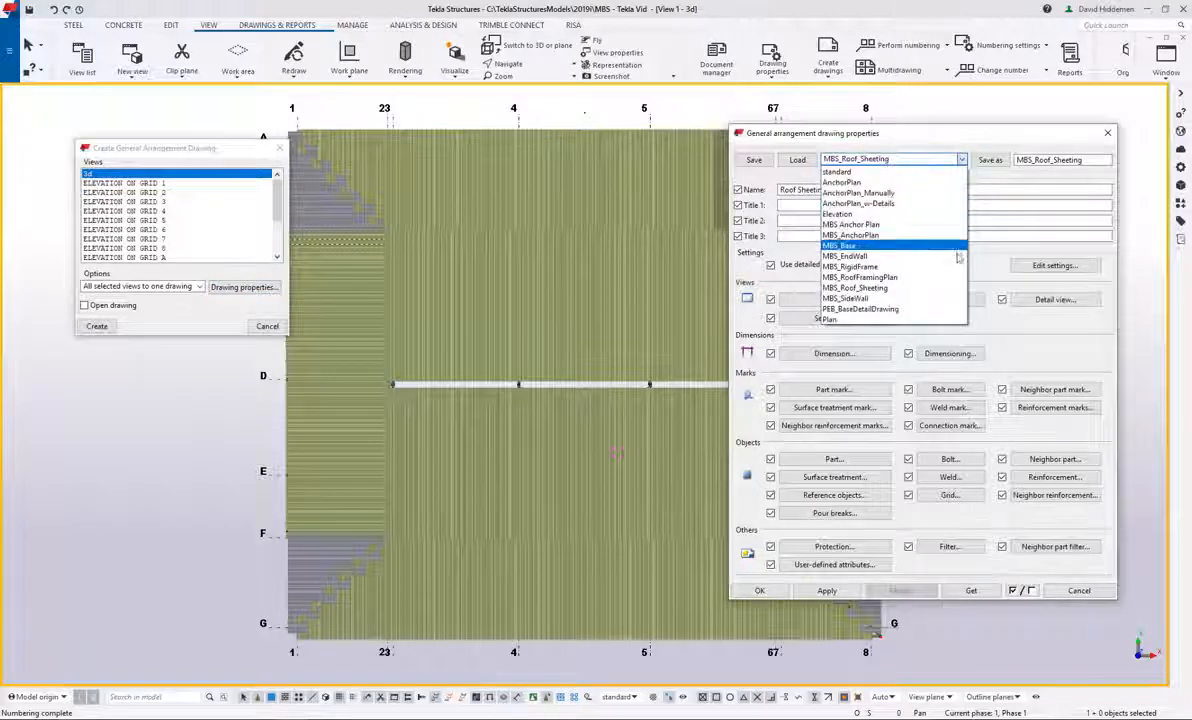
left_click(944, 287)
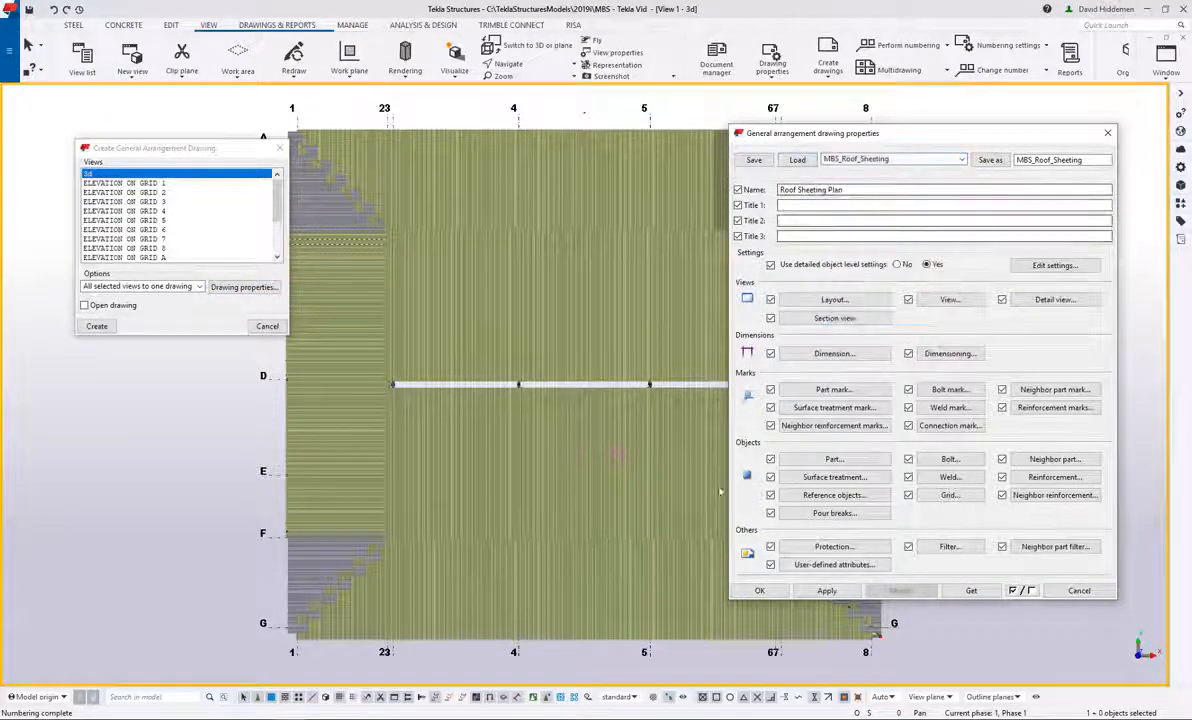
left_click(759, 590)
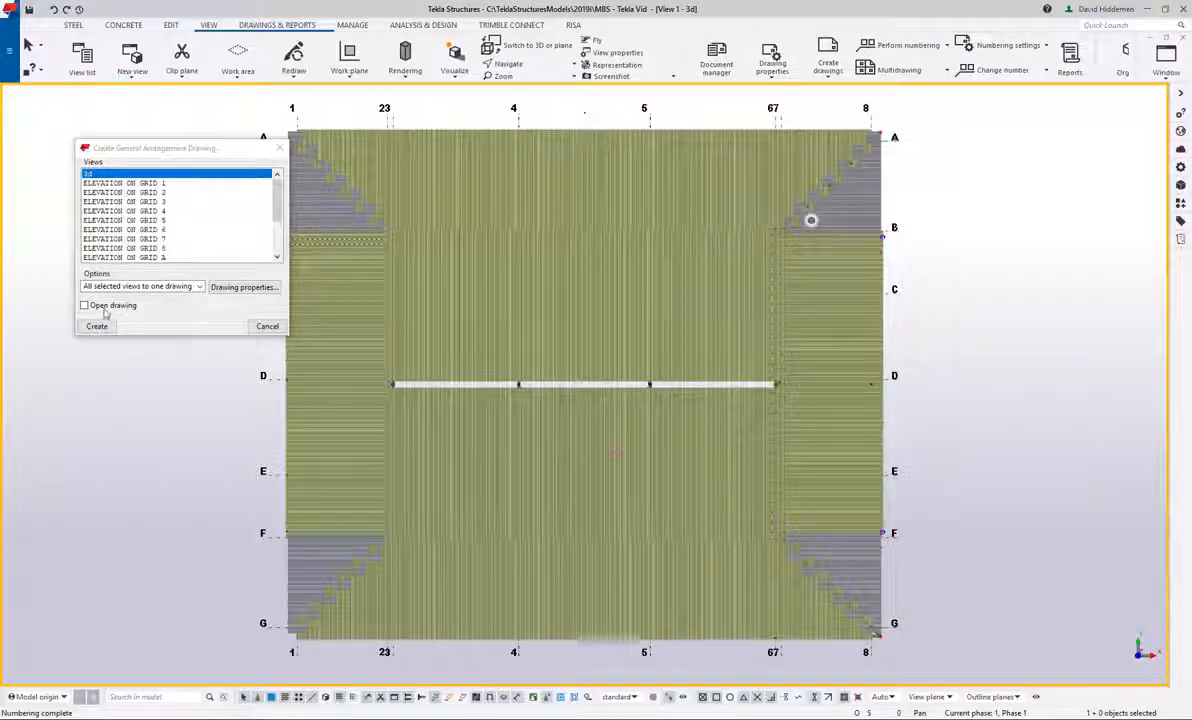
left_click(85, 305)
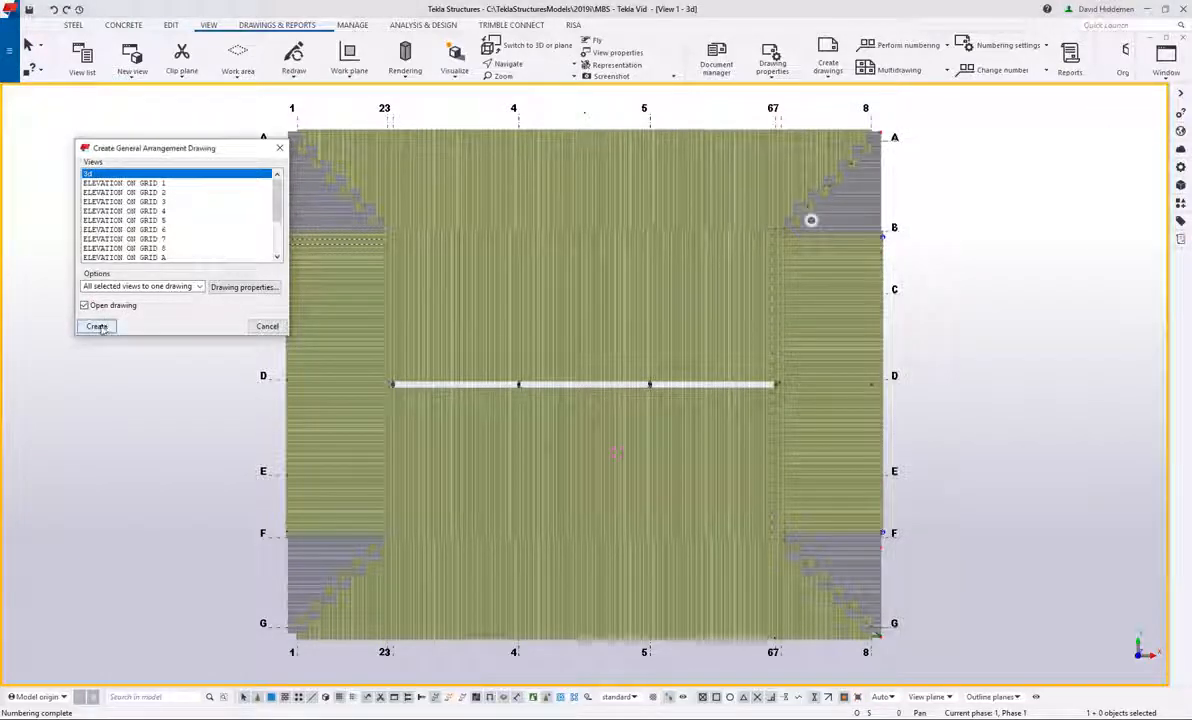
left_click(97, 327)
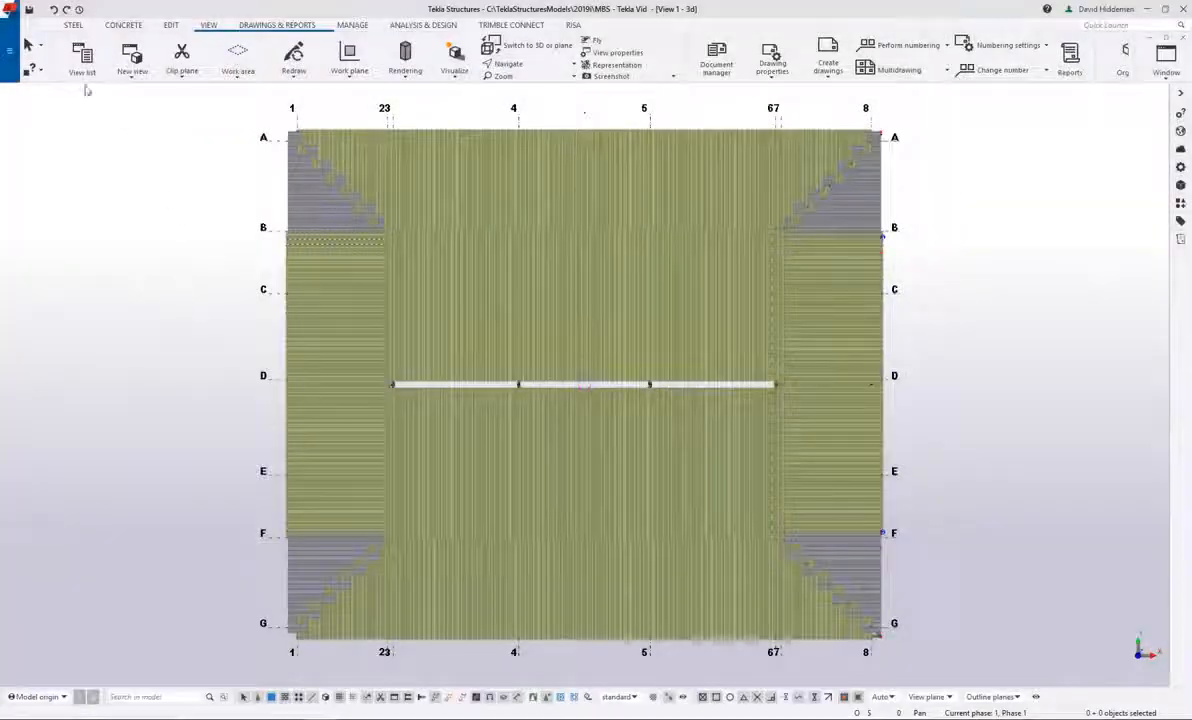
Step: Show the named view ELEVATION ON GRID 6 and close the views list
left_click(82, 58)
left_click(843, 304)
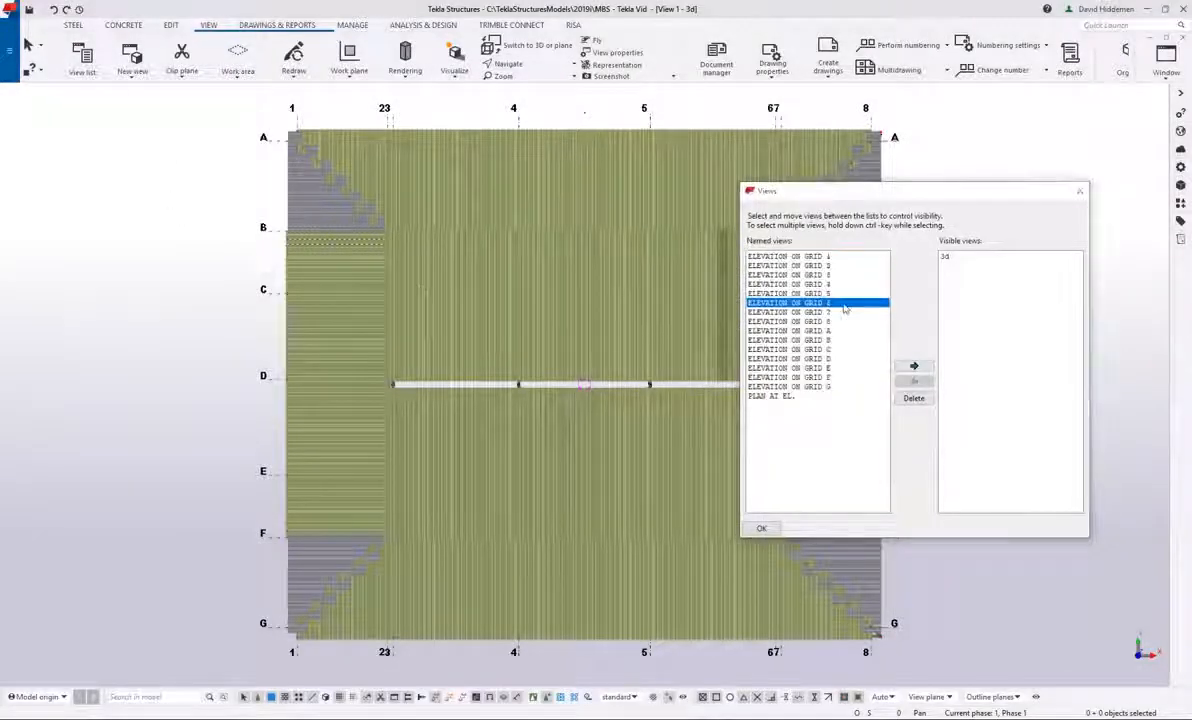
double_click(843, 304)
left_click(1081, 194)
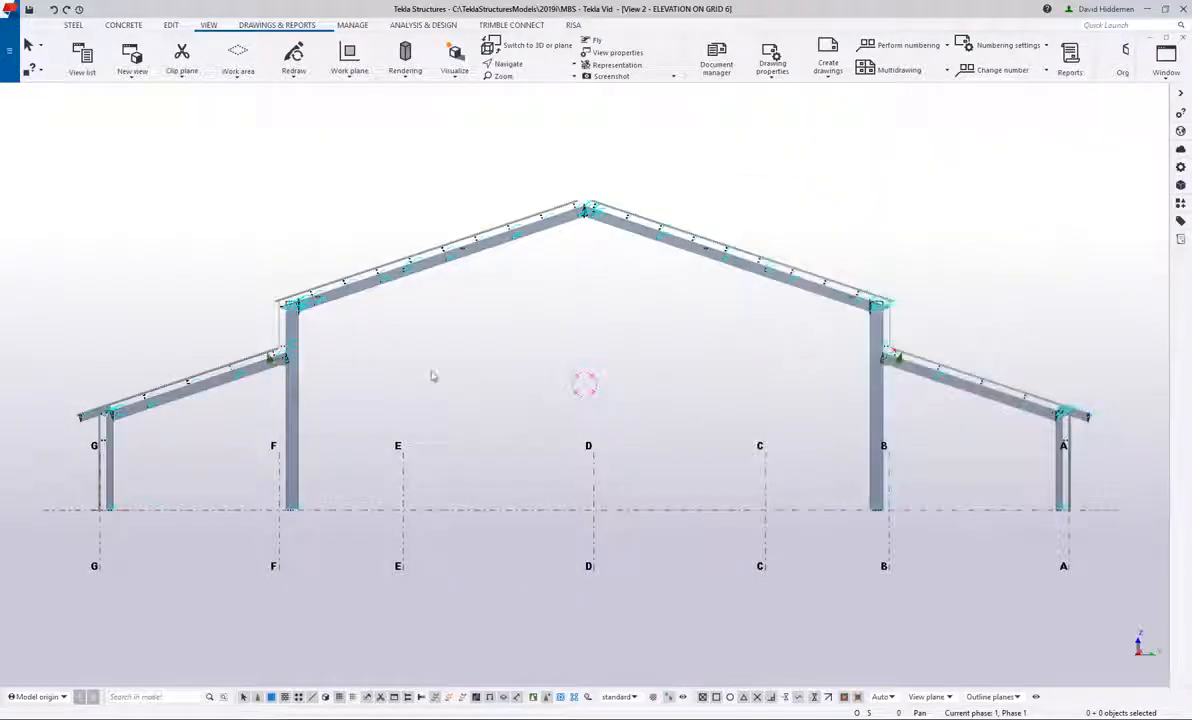
Step: Create the general arrangement drawing of ELEVATION ON GRID 6 with MBS_RigidFrame properties, set to open on creation
right_click(186, 251)
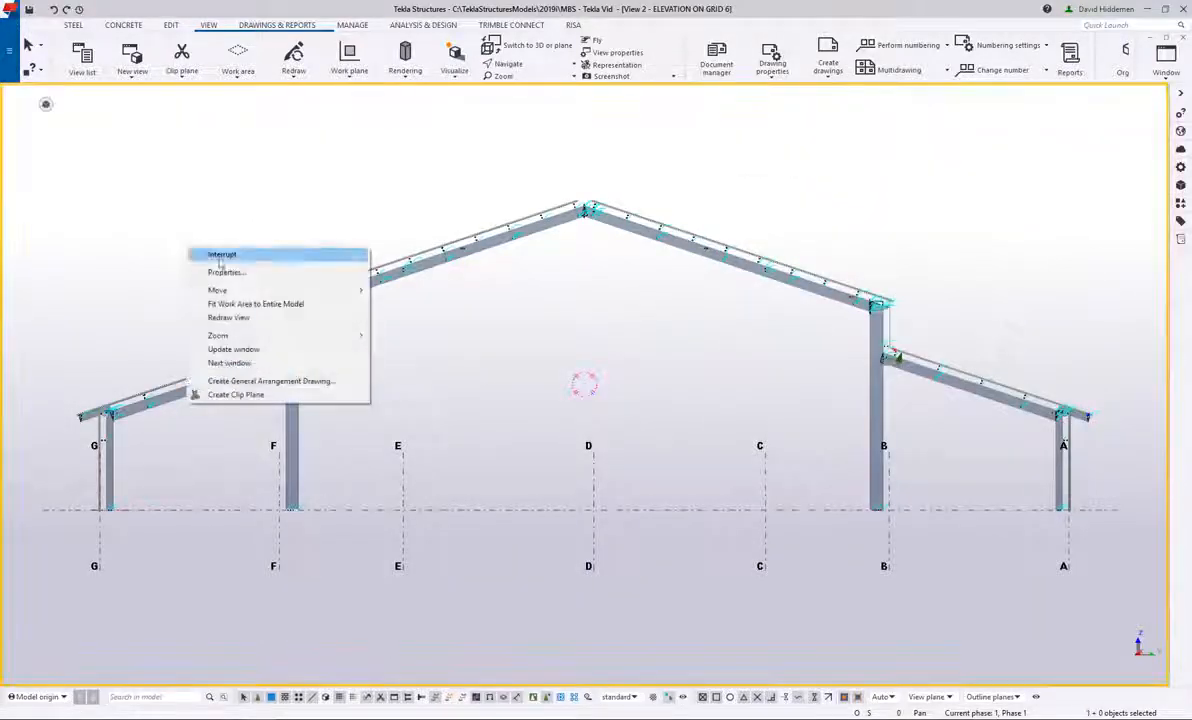
left_click(258, 381)
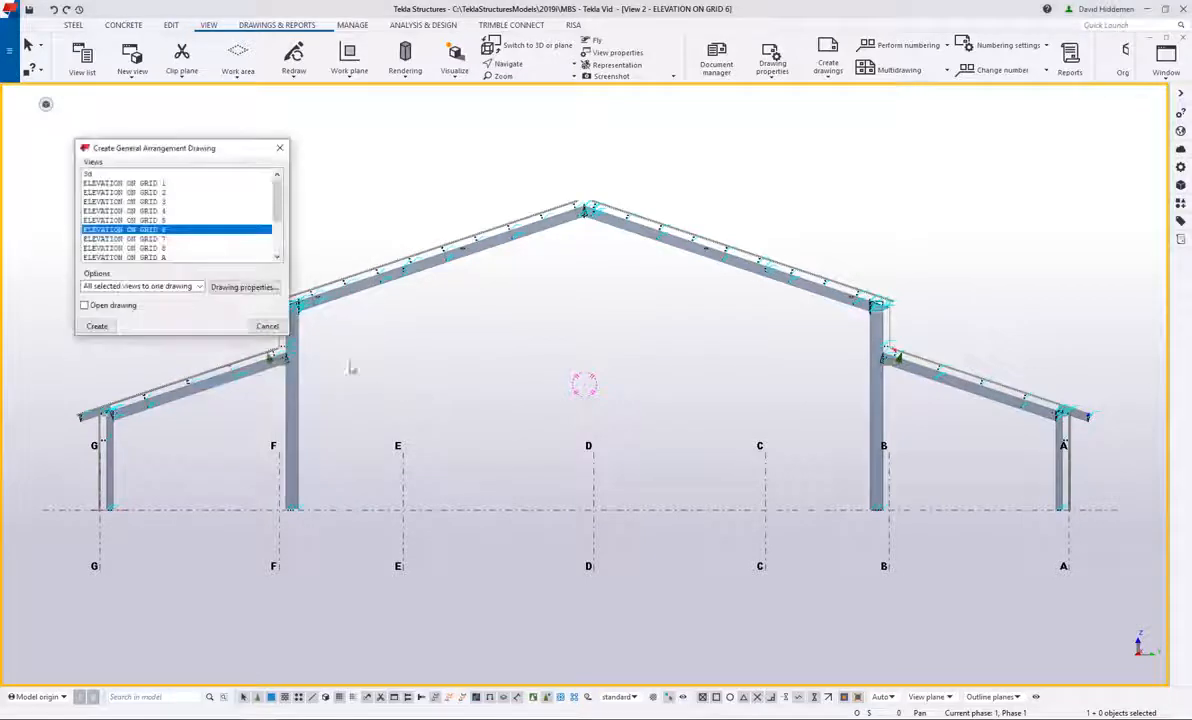
left_click(243, 287)
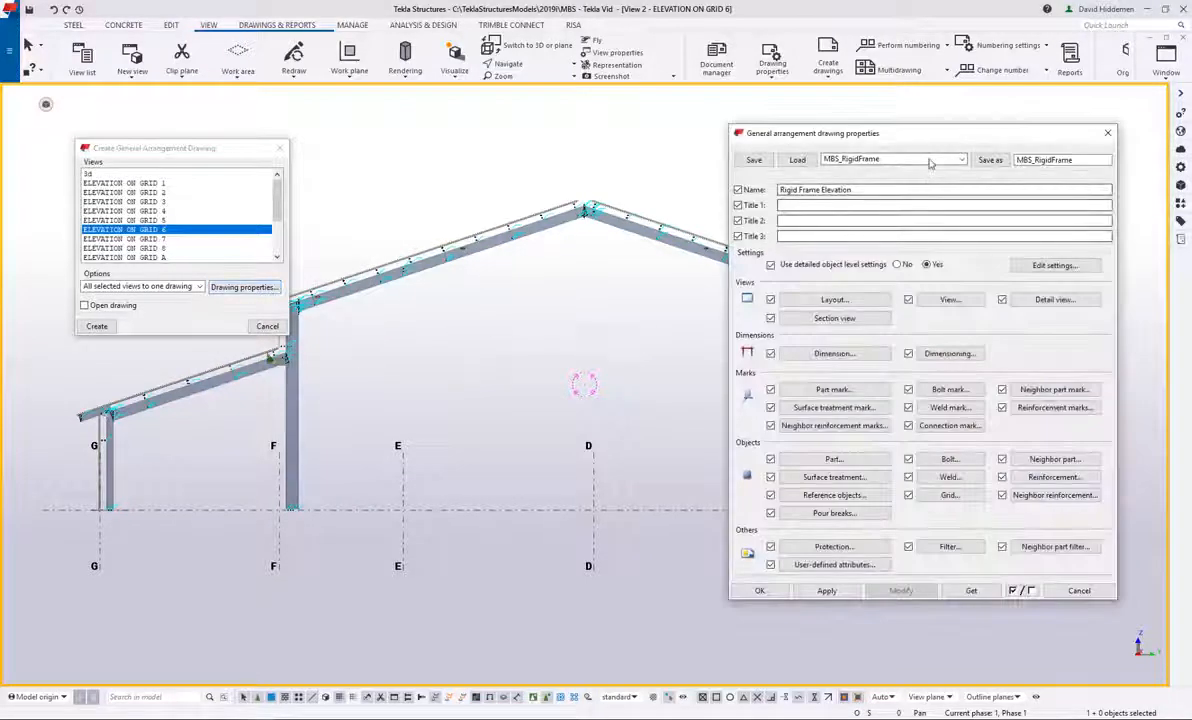
left_click(930, 162)
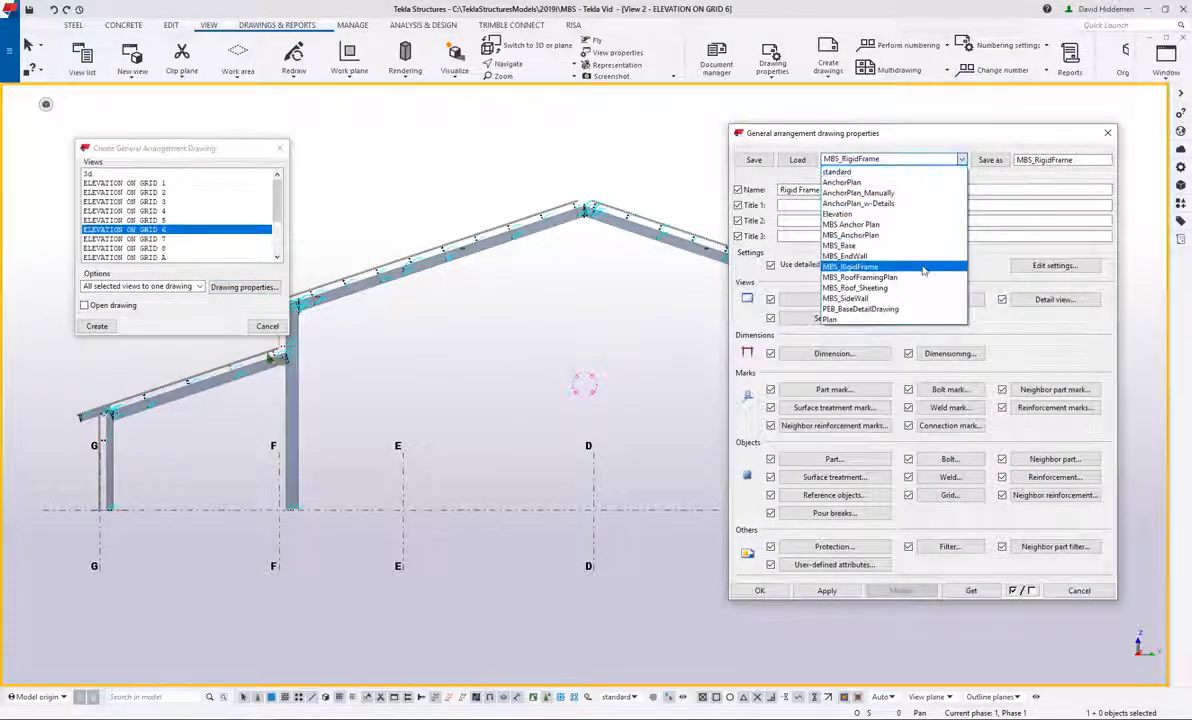
left_click(850, 266)
left_click(805, 164)
left_click(767, 593)
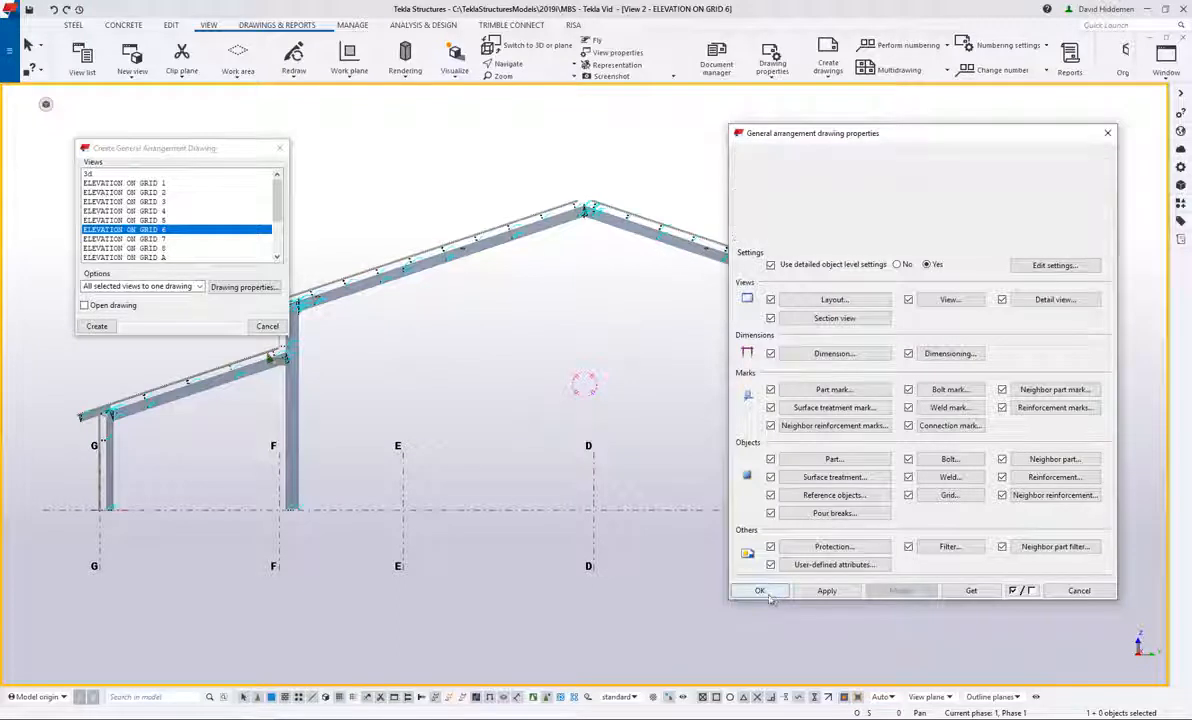
left_click(120, 306)
left_click(101, 326)
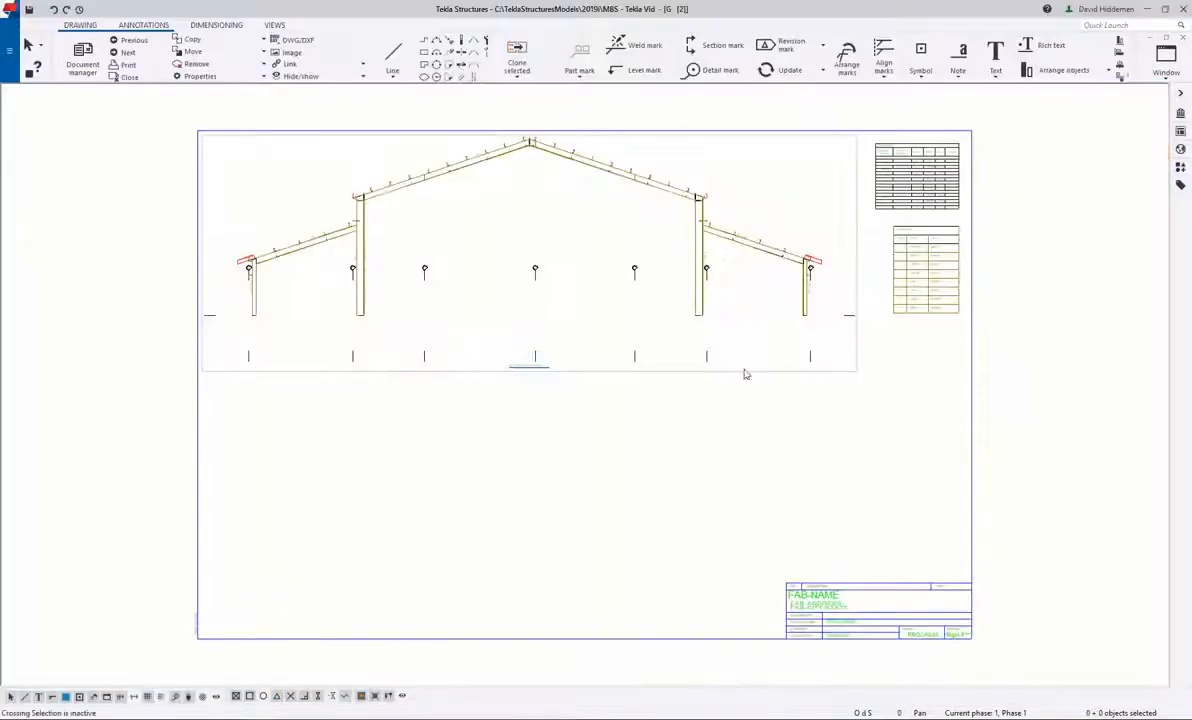
Step: Move the frame elevation view slightly down on the drawing sheet so its top edge lies inside the border
left_click(745, 374)
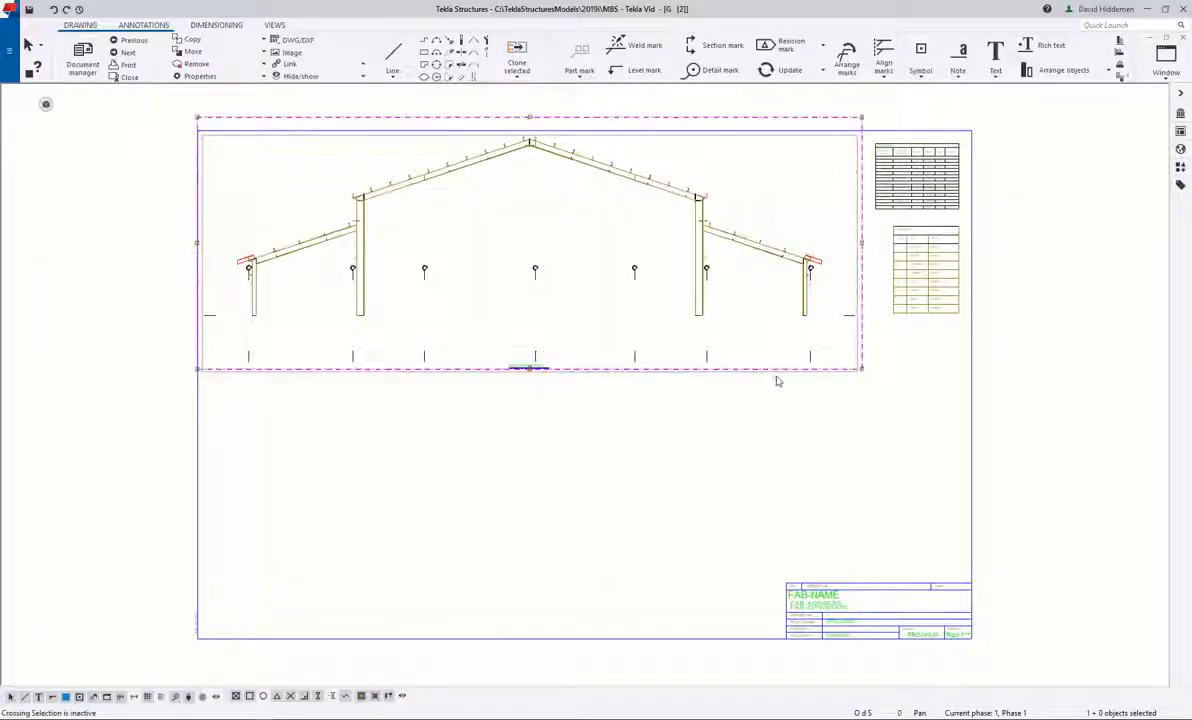
left_click_drag(771, 379, 774, 415)
left_click(412, 412)
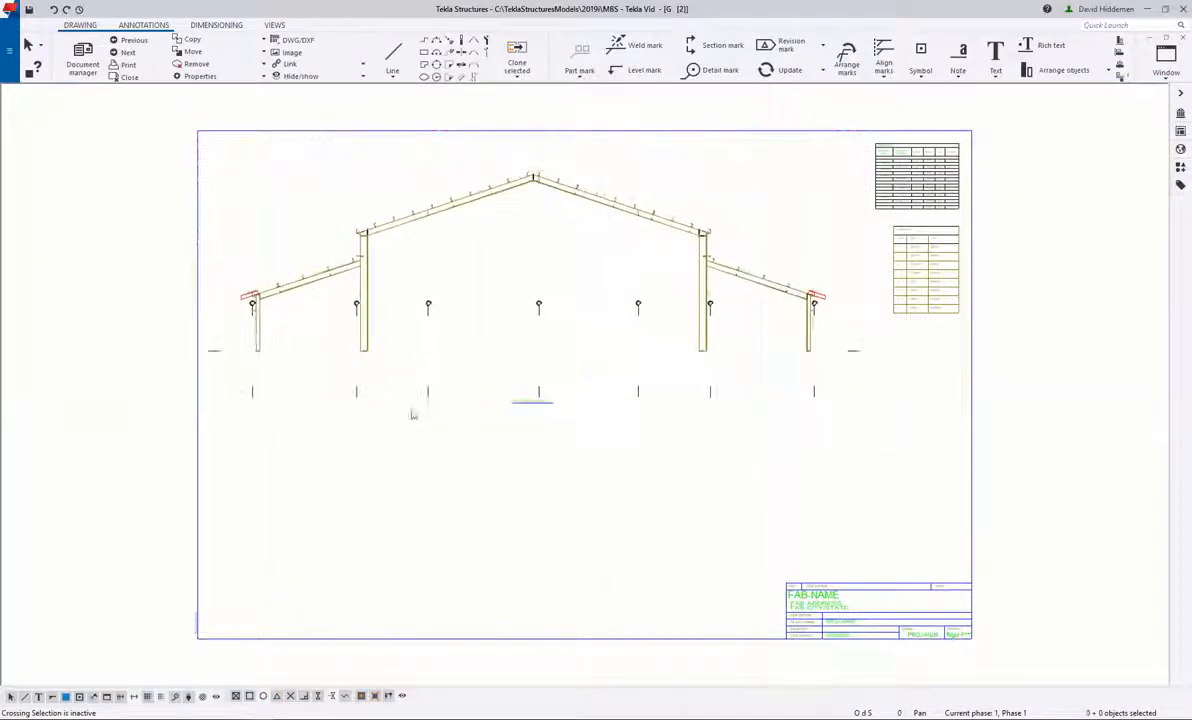
Step: Run the RigidFrameDimensioningTool on the frame elevation drawing with its standard attributes
left_click(1181, 168)
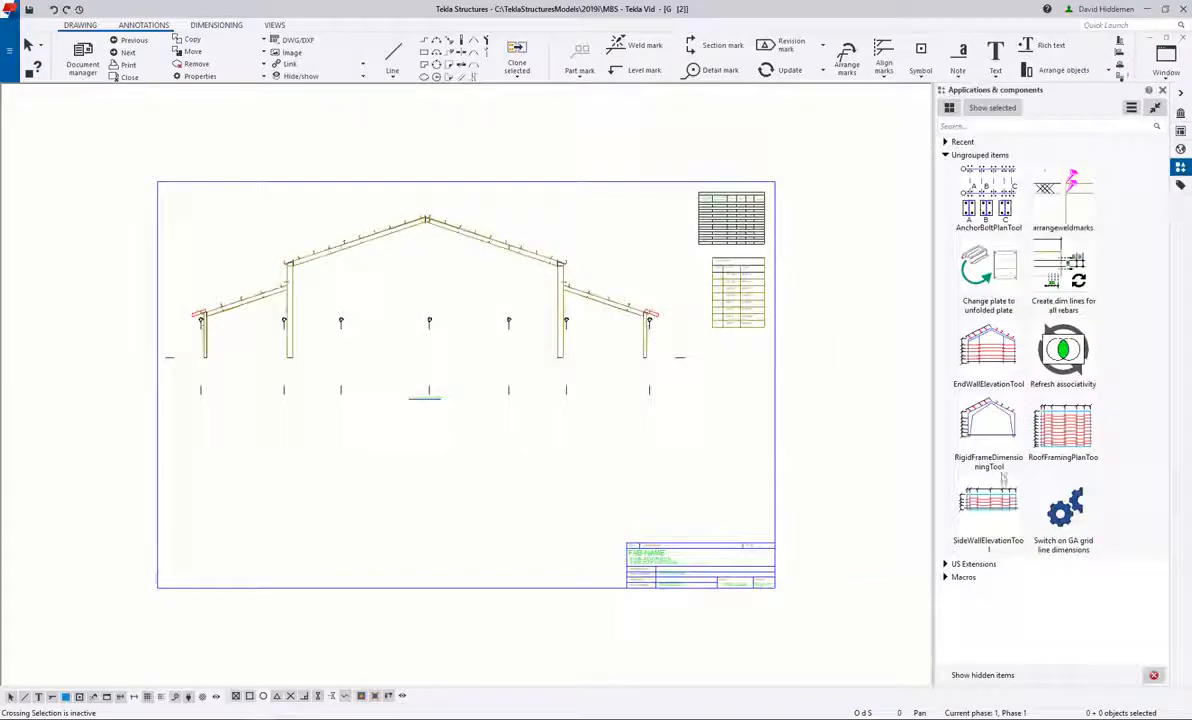
double_click(993, 428)
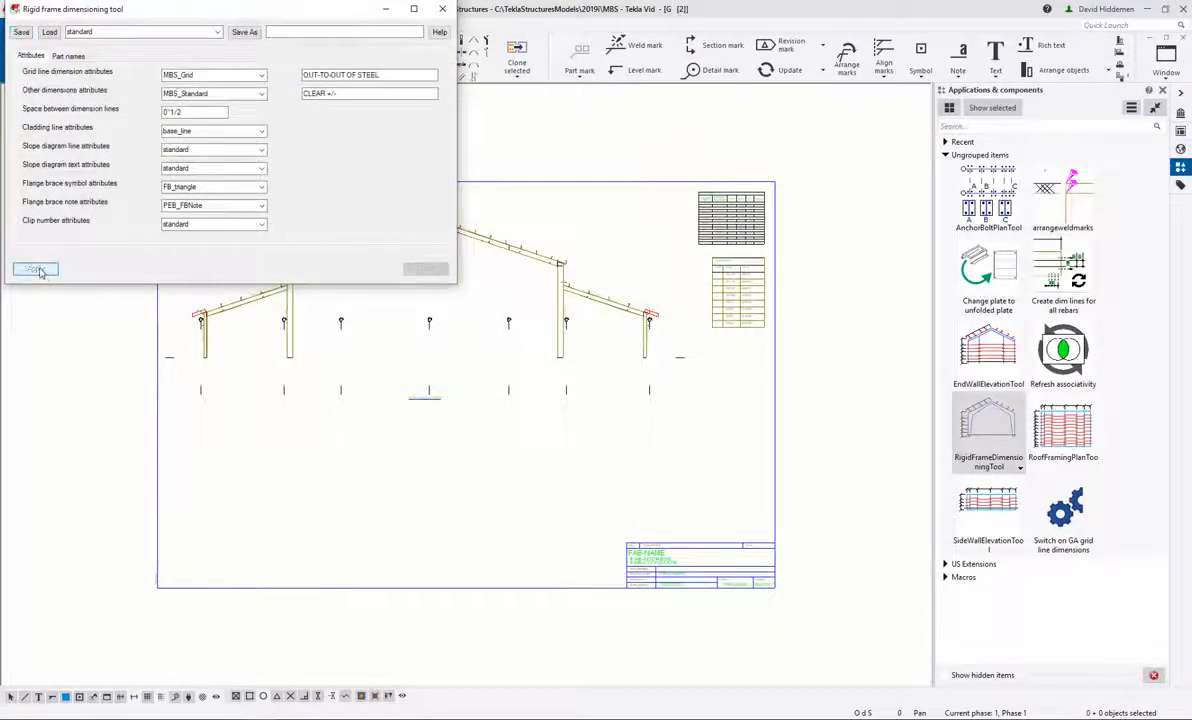
left_click(36, 270)
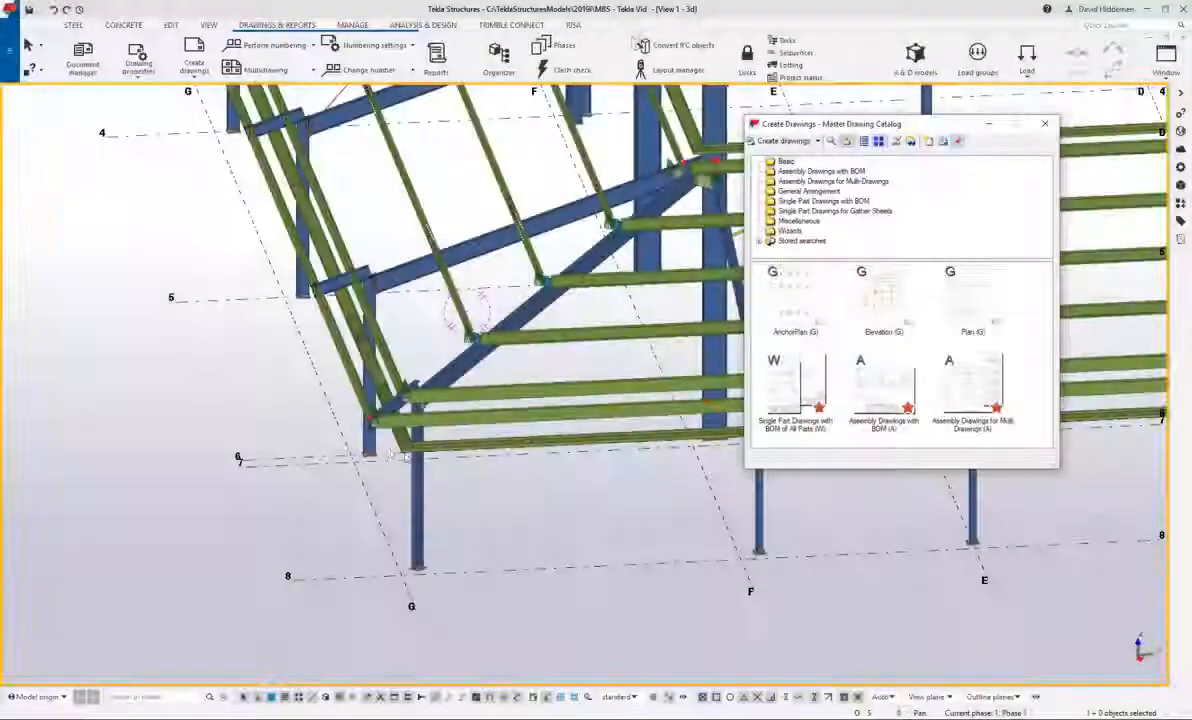
Step: Create Assembly Drawings with BOM for the two corner columns near grid G and the grid 8 column at F
left_click(368, 440)
left_click(415, 490, "ctrl")
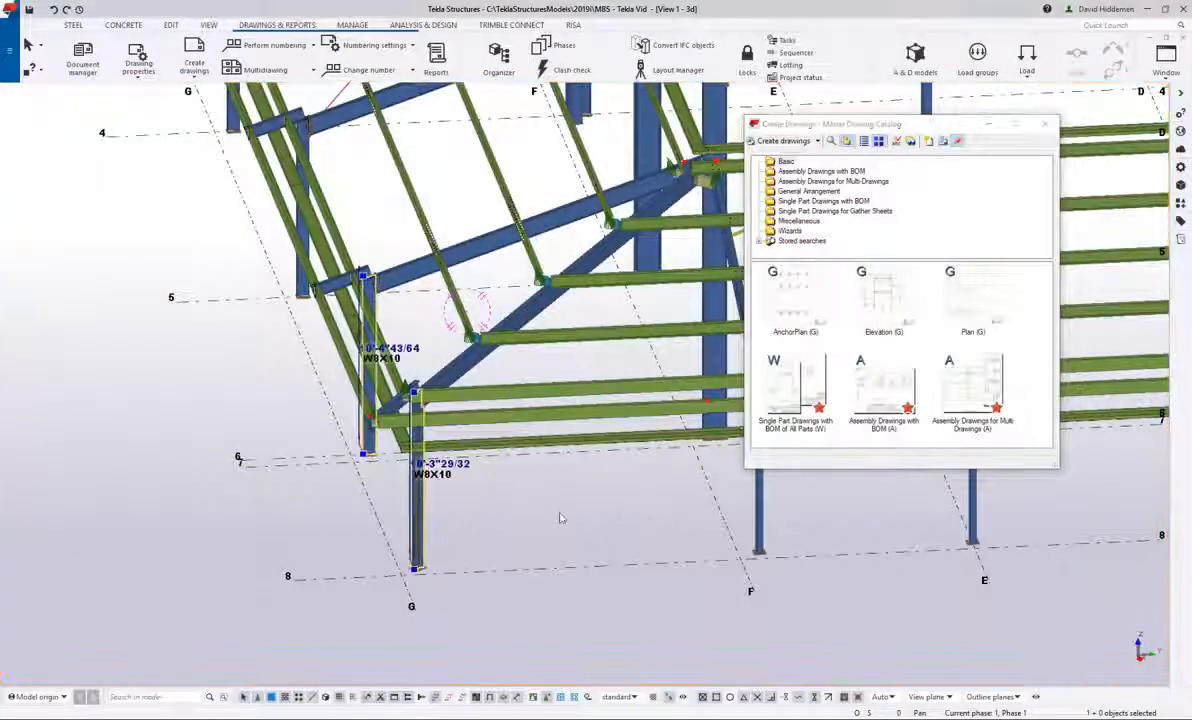
left_click(760, 525, "ctrl")
left_click(884, 383)
right_click(888, 388)
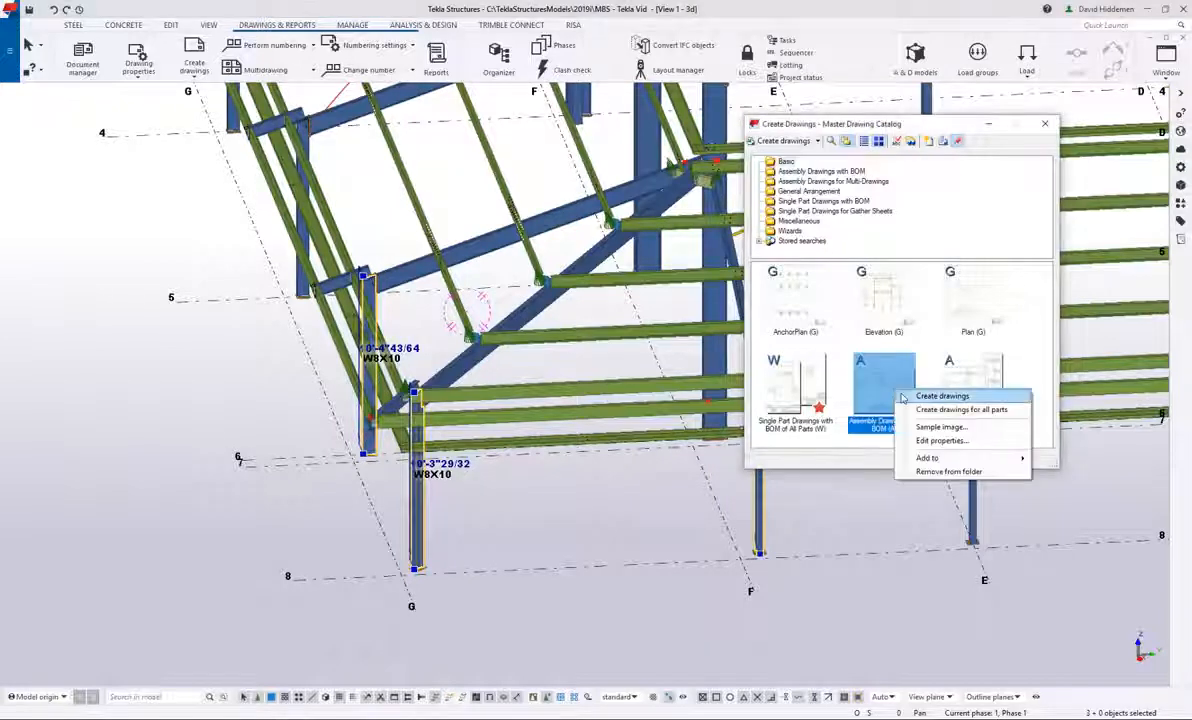
left_click(920, 397)
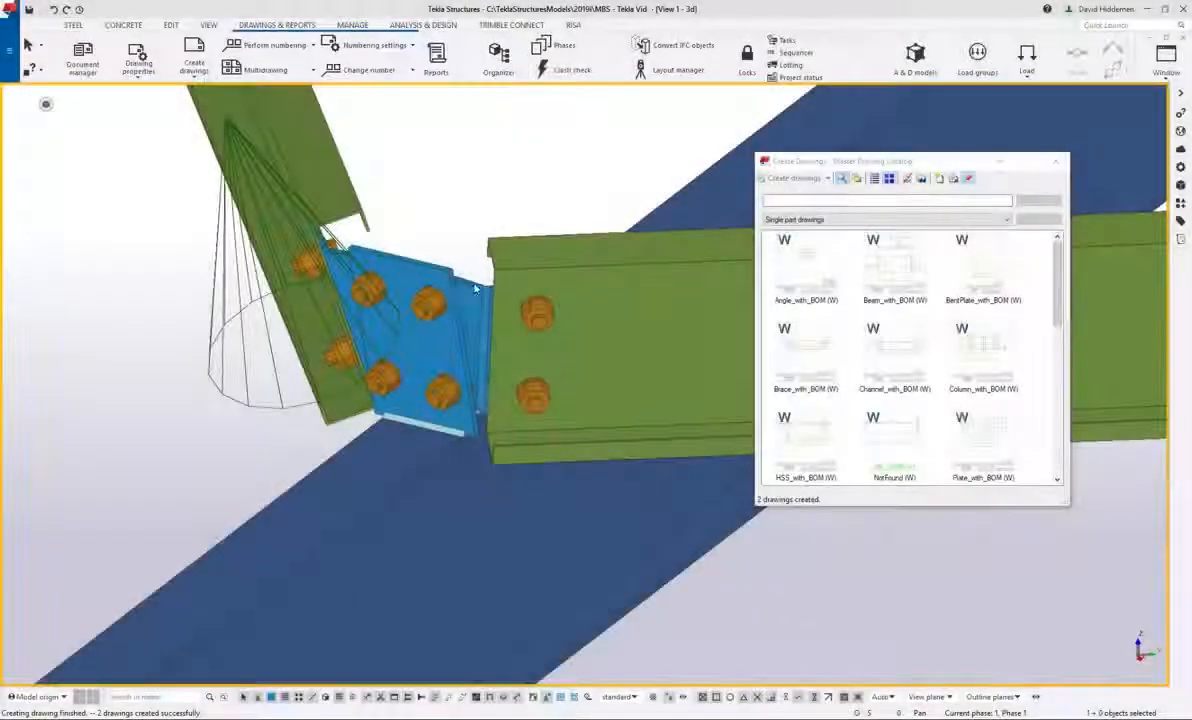
Step: Create BentPlate_with_BOM single part drawings for the two bent clip plates bolted to the purlin ends at the rafter
left_click(438, 273)
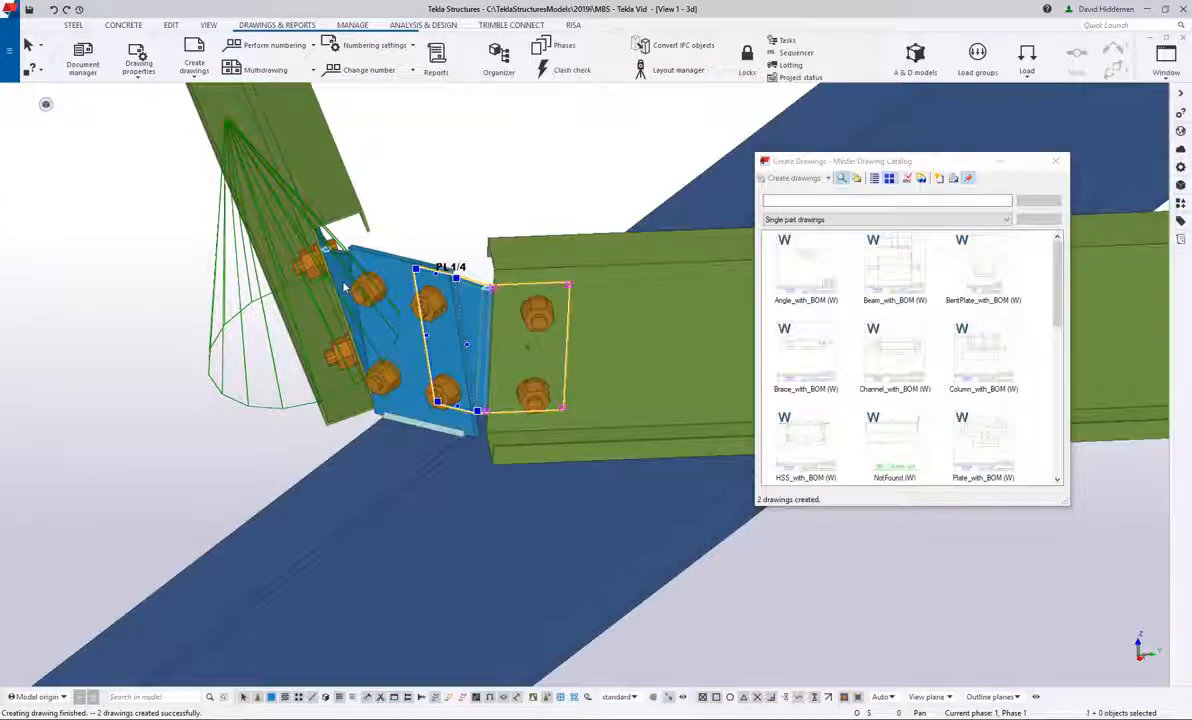
left_click(345, 275, "ctrl")
left_click(1002, 271)
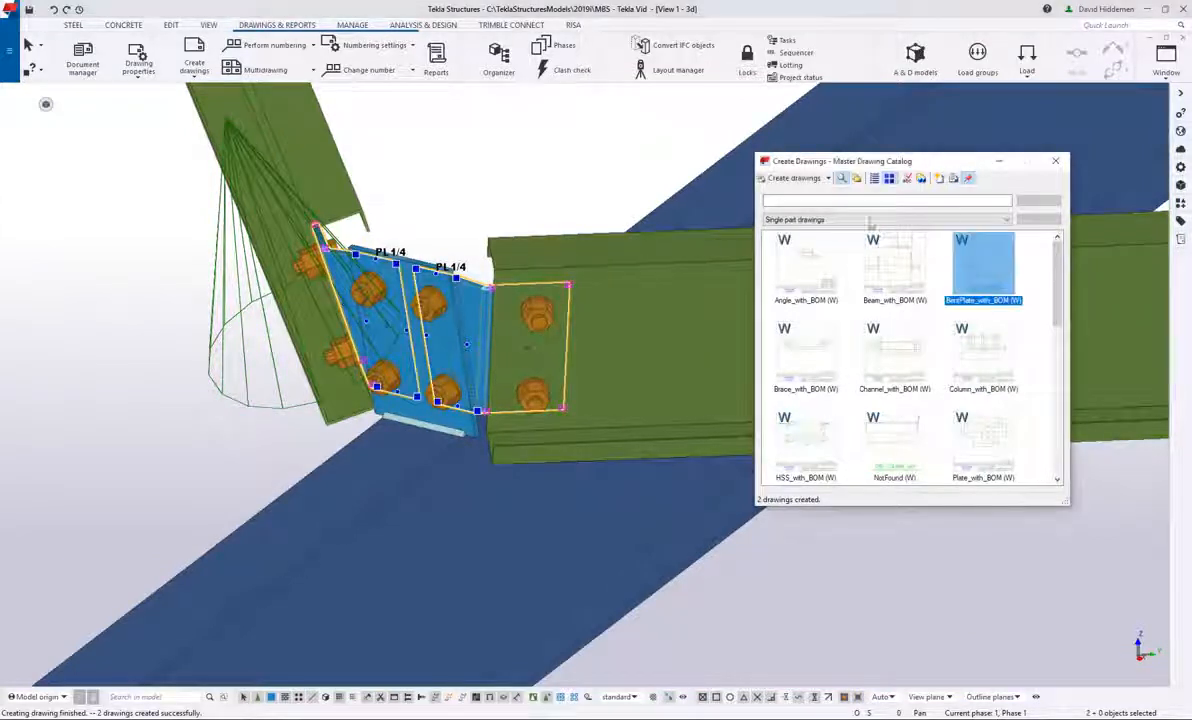
left_click(793, 178)
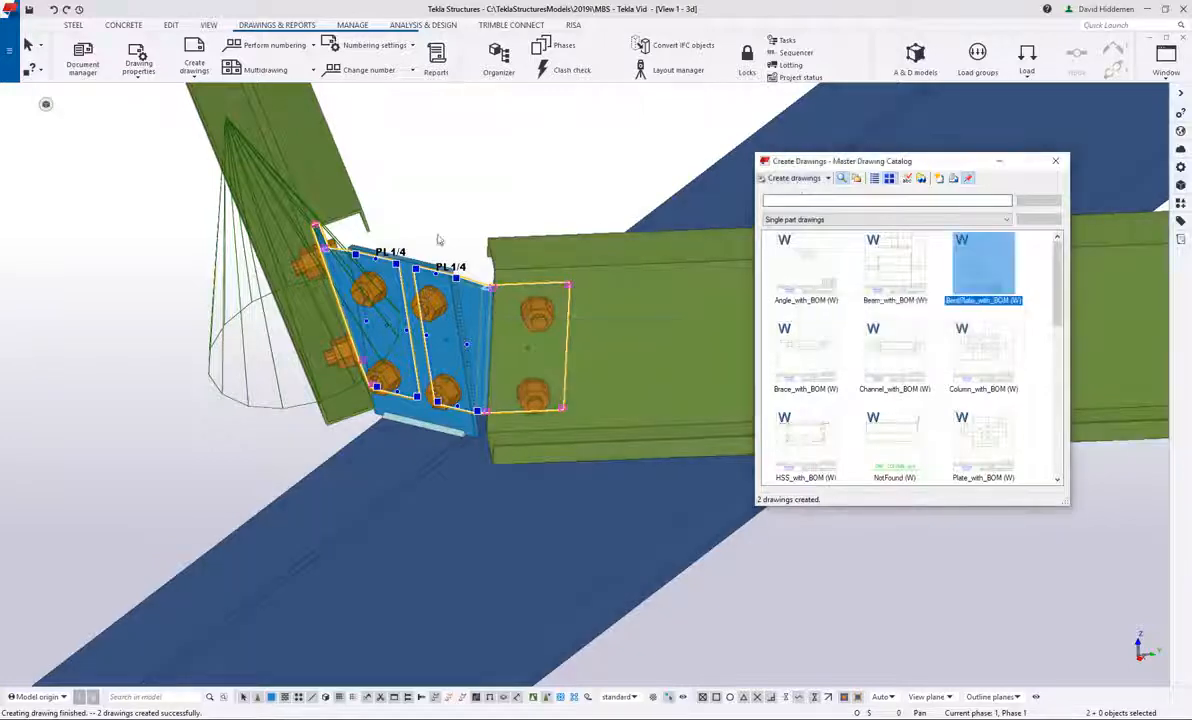
Step: Create a Plate_with_BOM single part drawing for the flat plate between the two bent clip plates
left_click(418, 265)
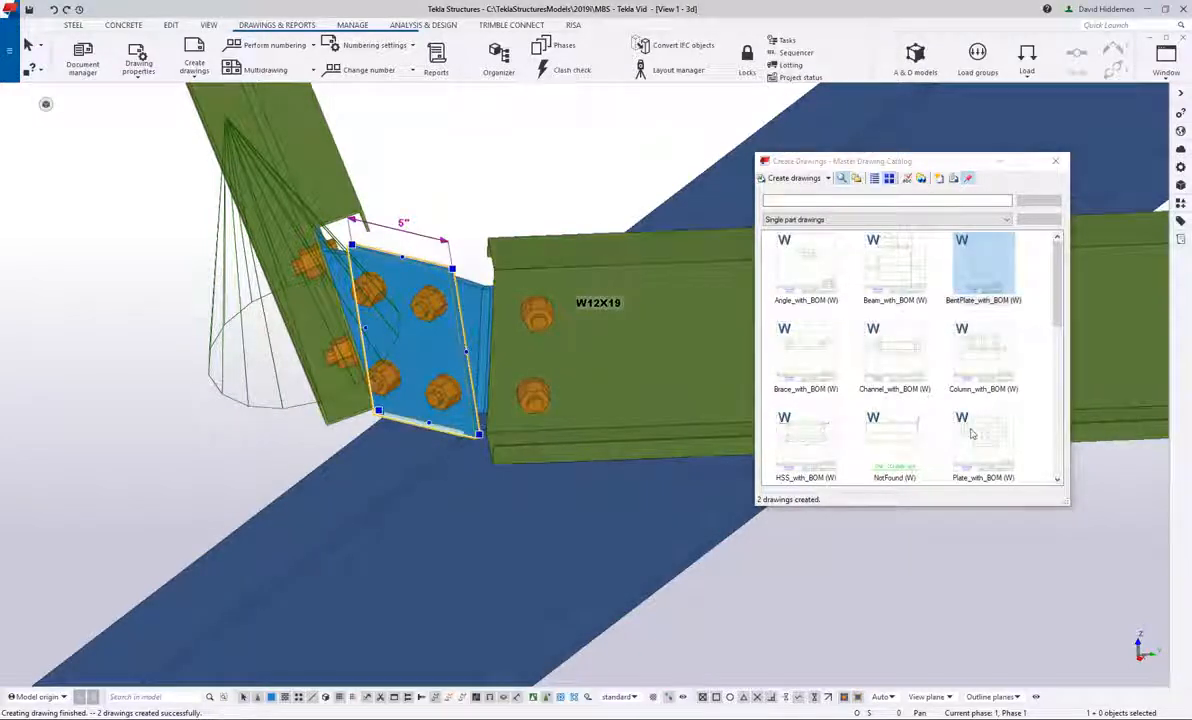
left_click(970, 433)
left_click(792, 178)
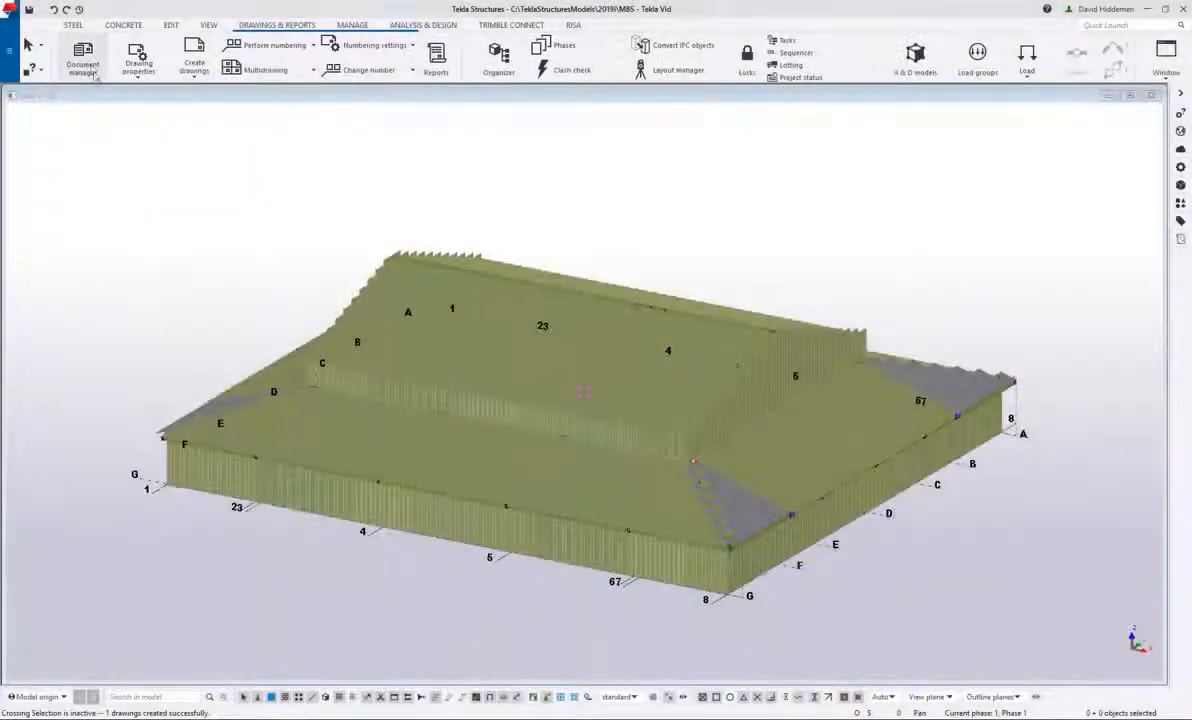
Step: Open the column drawings RF1-100, RF1-403 and RF1-502 and the bent plate drawings M3 and M4 from the document manager for review
left_click(84, 62)
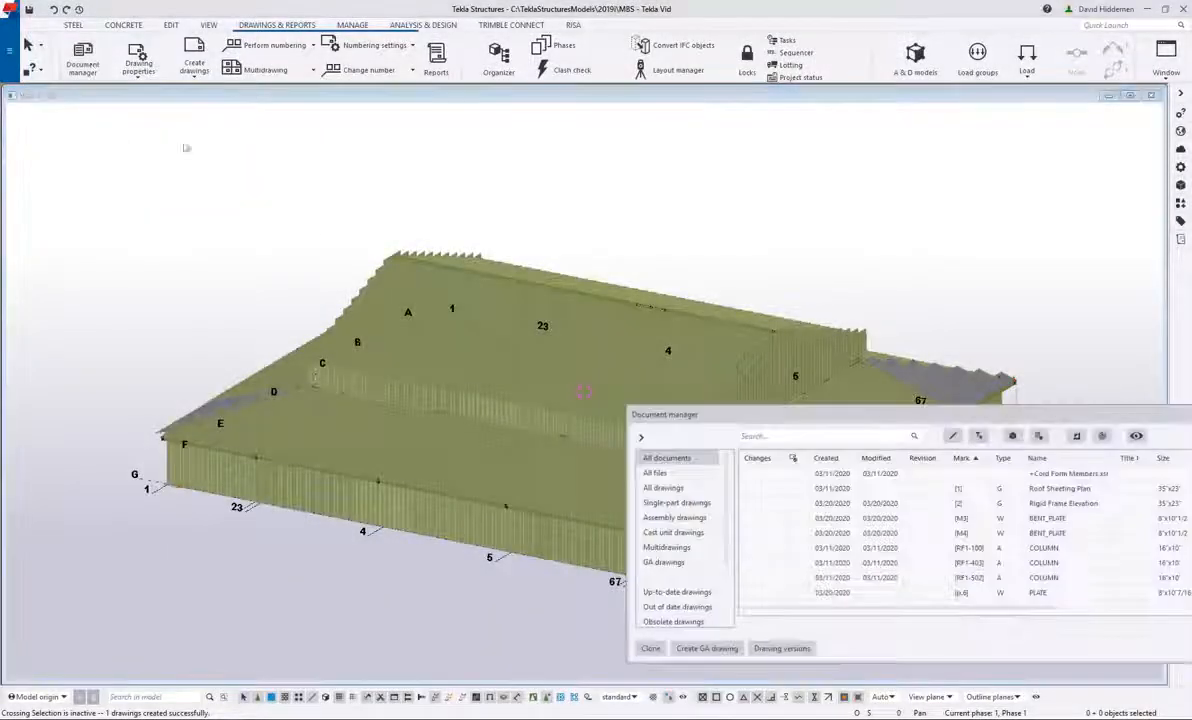
double_click(932, 554)
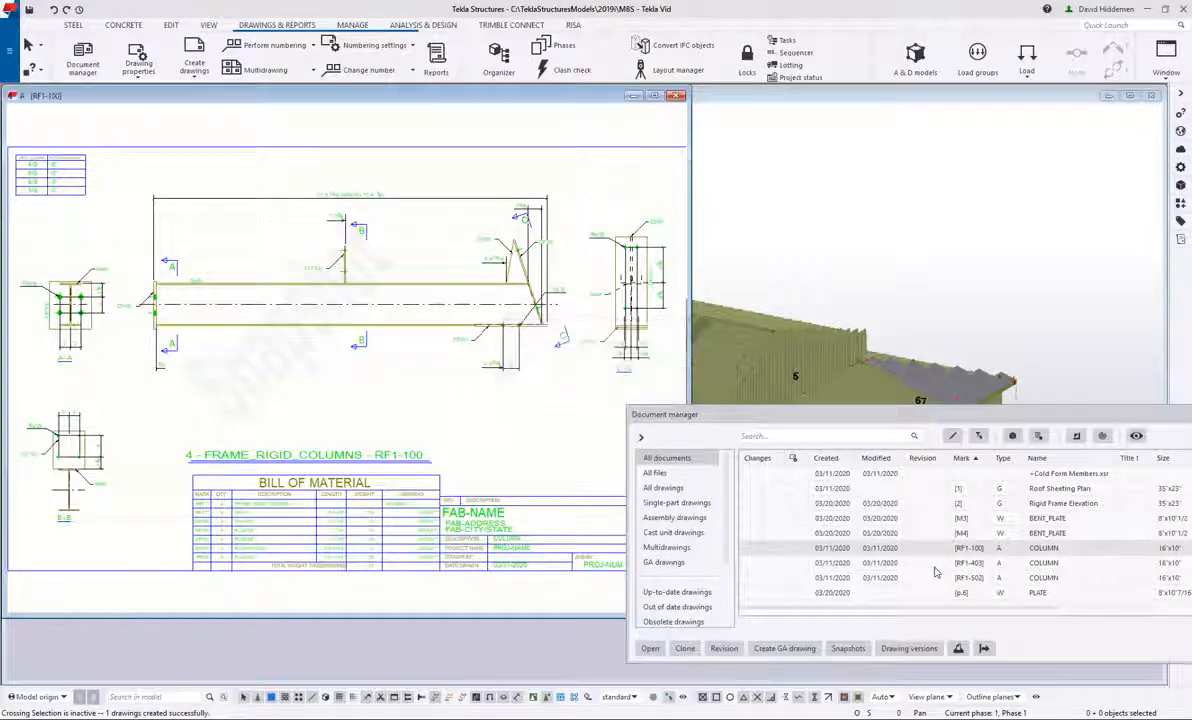
double_click(935, 565)
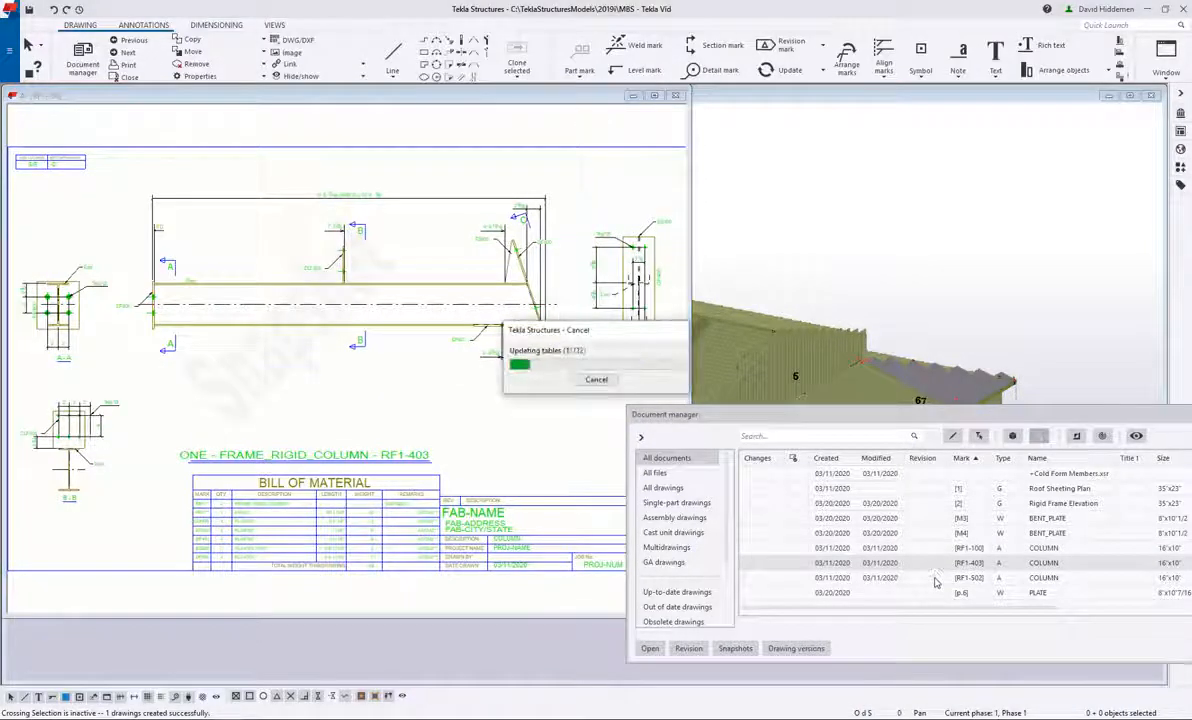
double_click(935, 578)
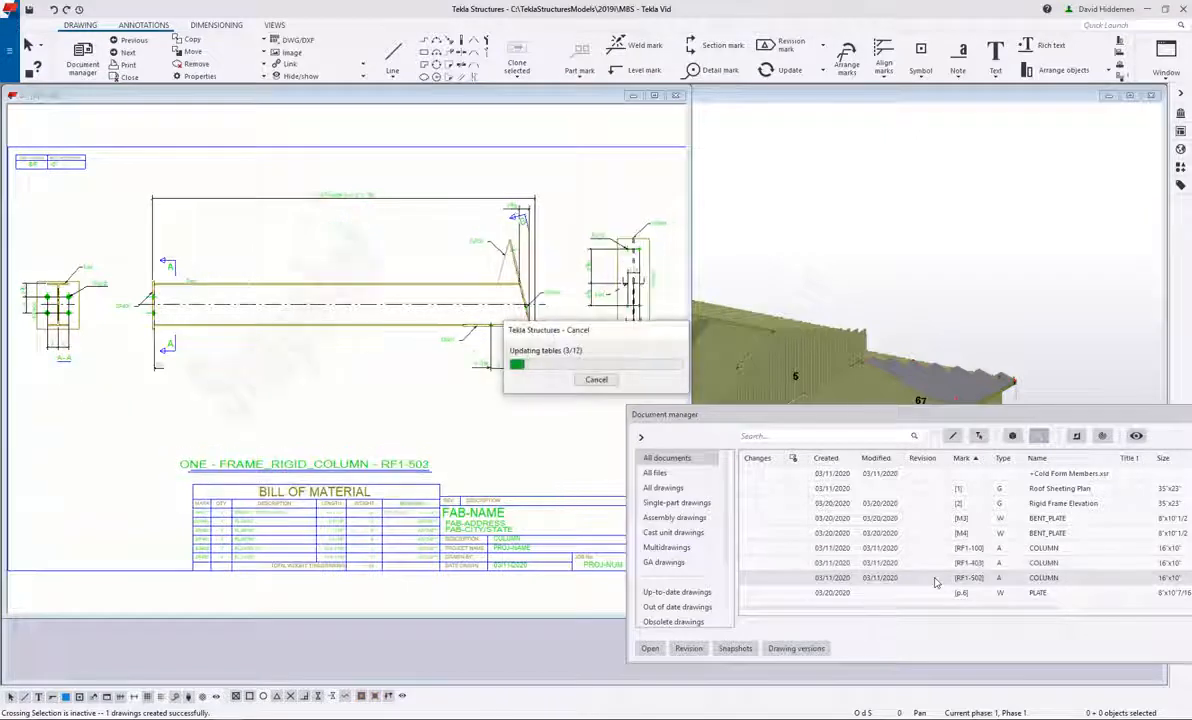
double_click(930, 518)
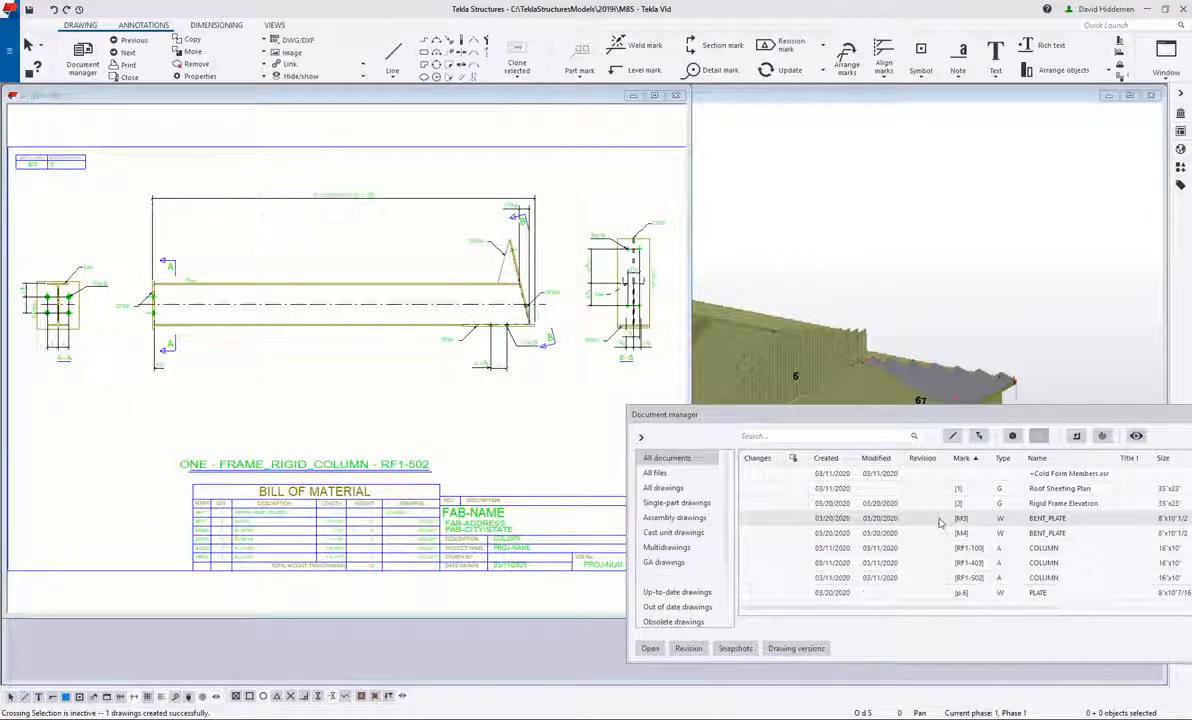
double_click(927, 535)
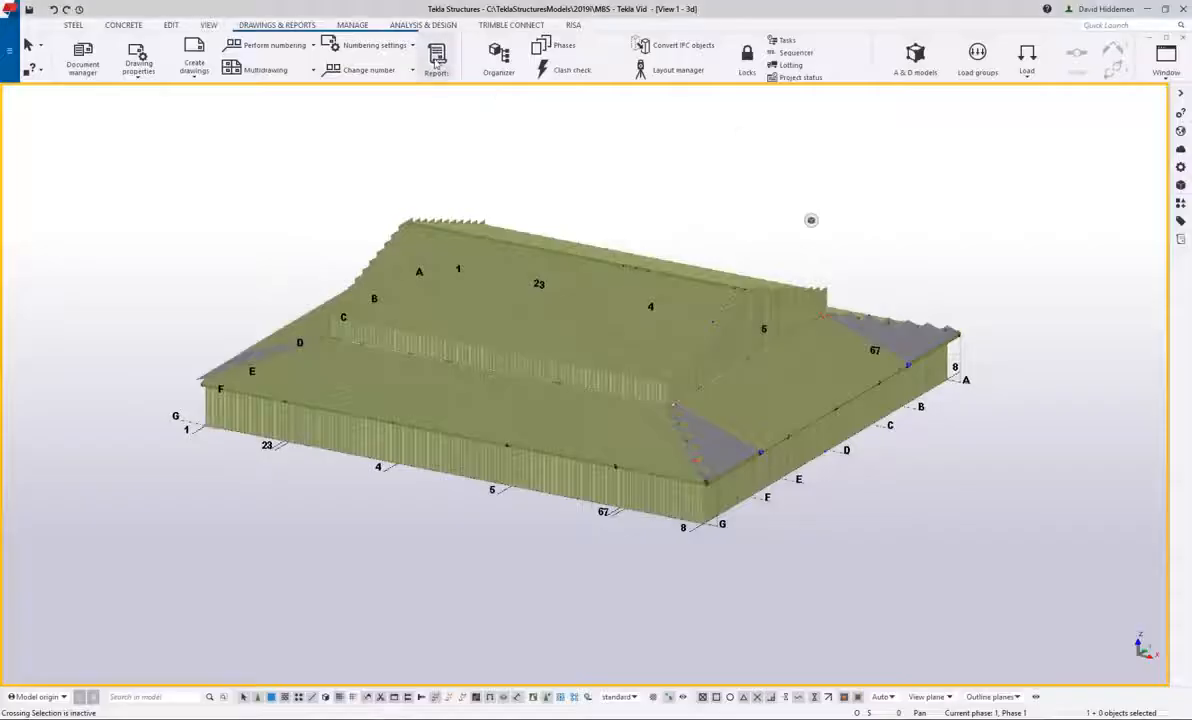
Step: Create the +Cold Form Members report from all objects and look through the resulting list
left_click(436, 58)
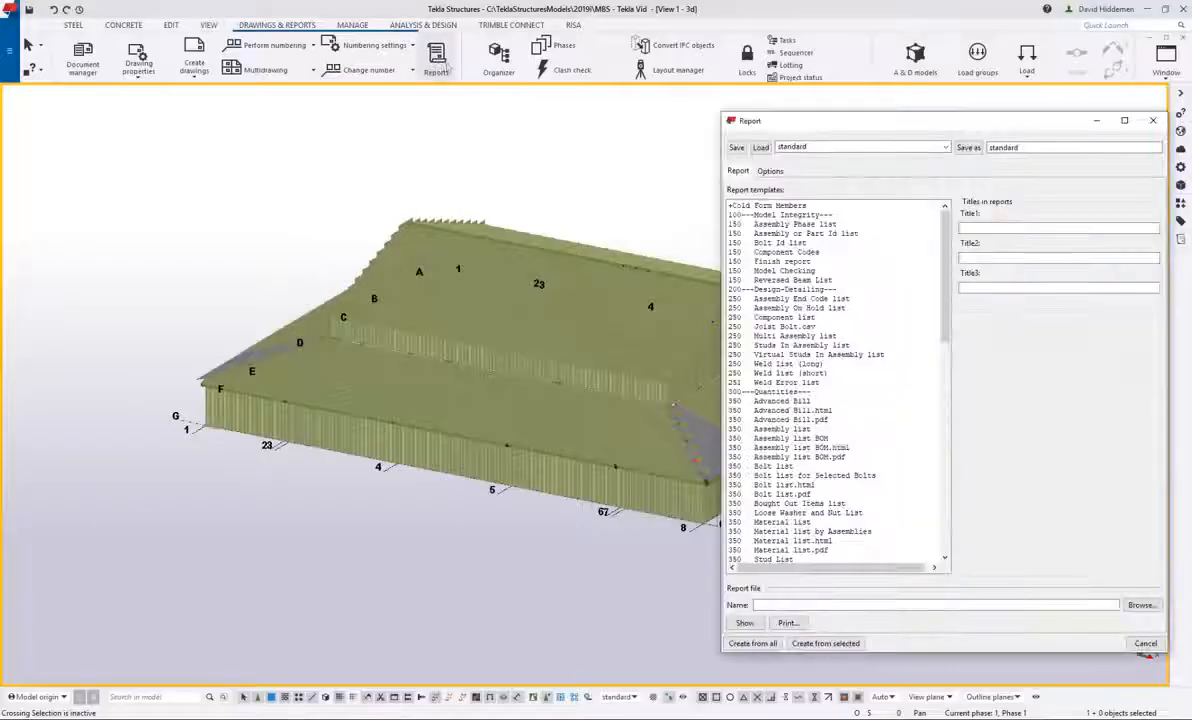
scroll(884, 342, "down", 5)
scroll(884, 342, "down", 3)
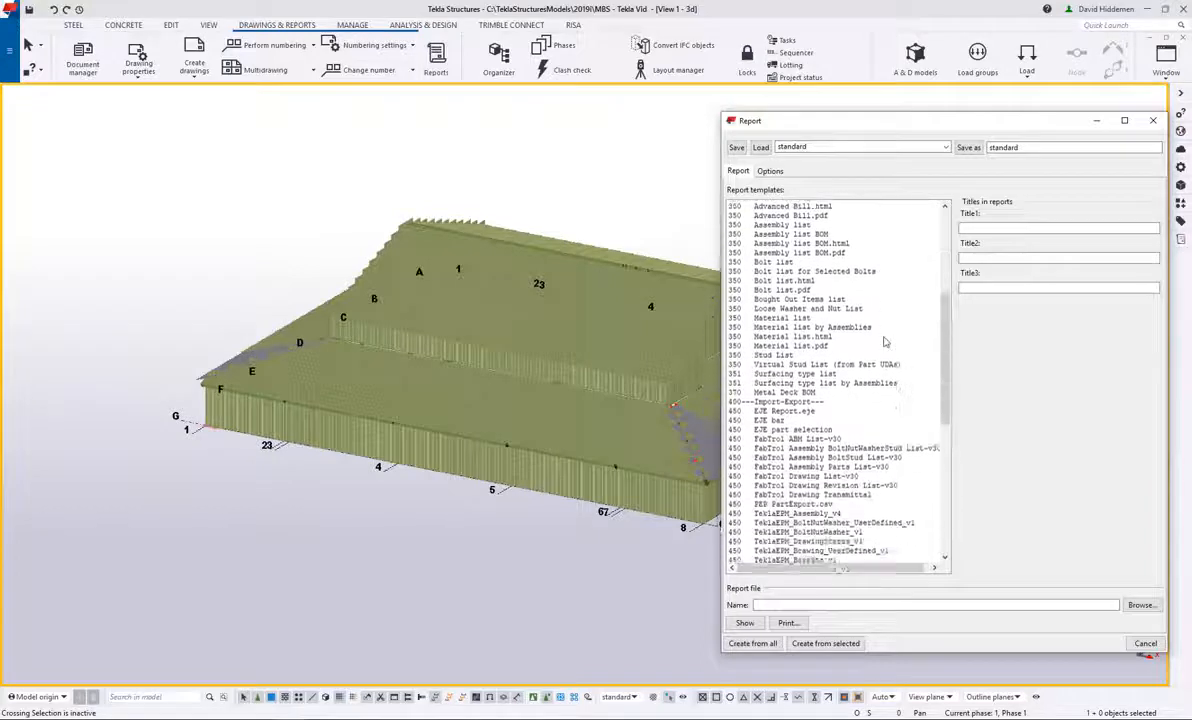
scroll(887, 334, "up", 7)
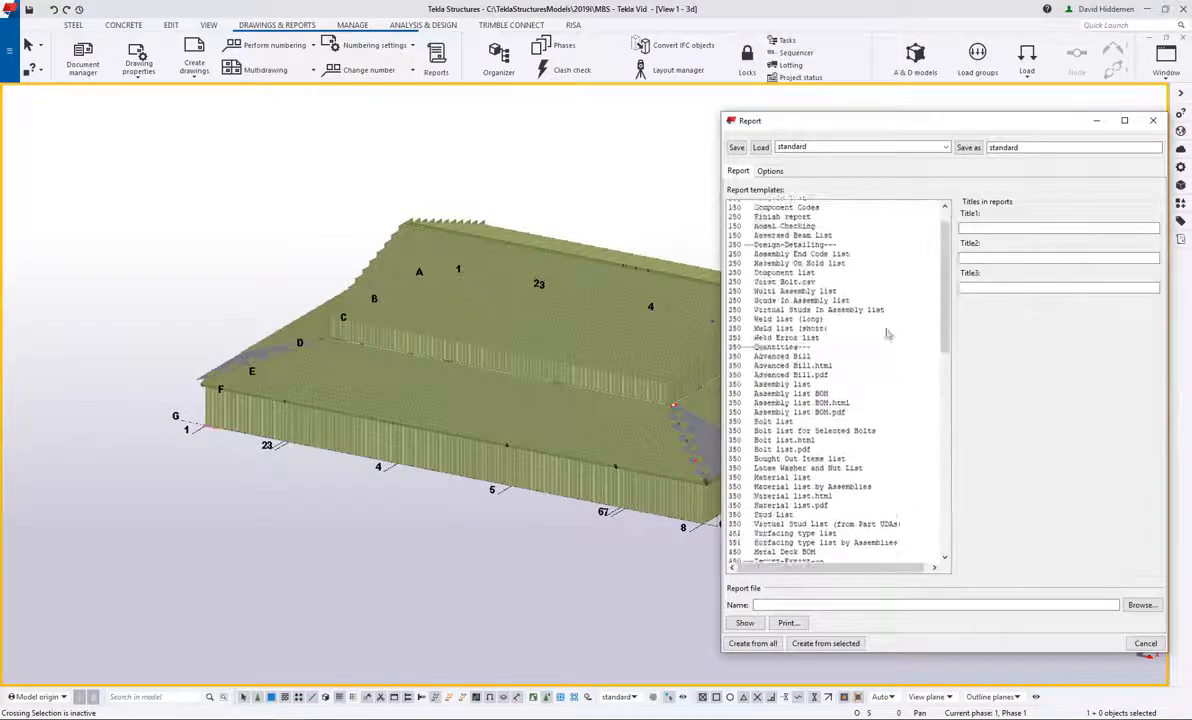
left_click(788, 207)
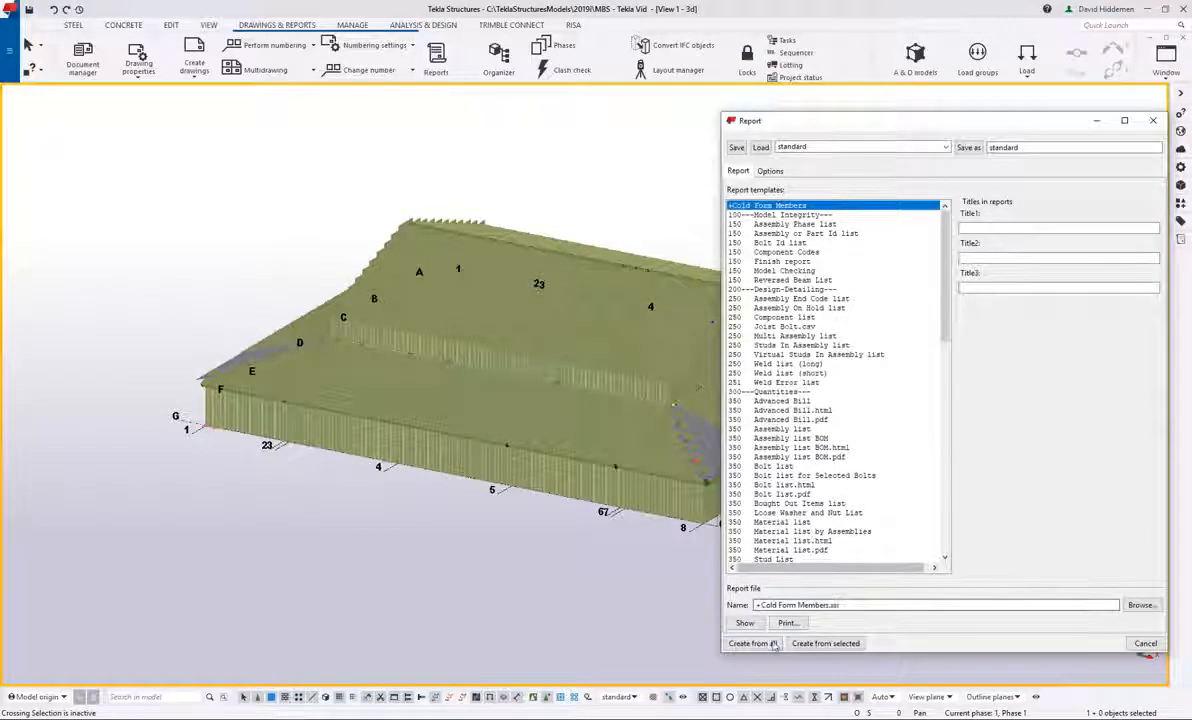
left_click(772, 644)
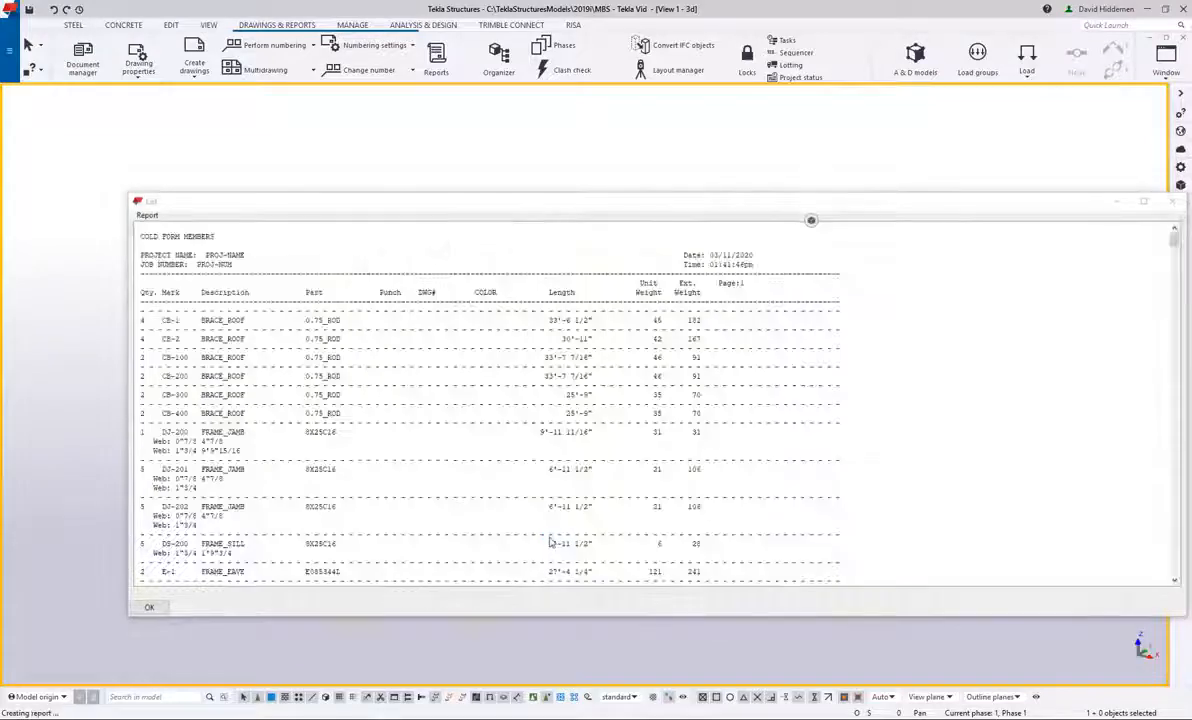
scroll(533, 462, "down", 5)
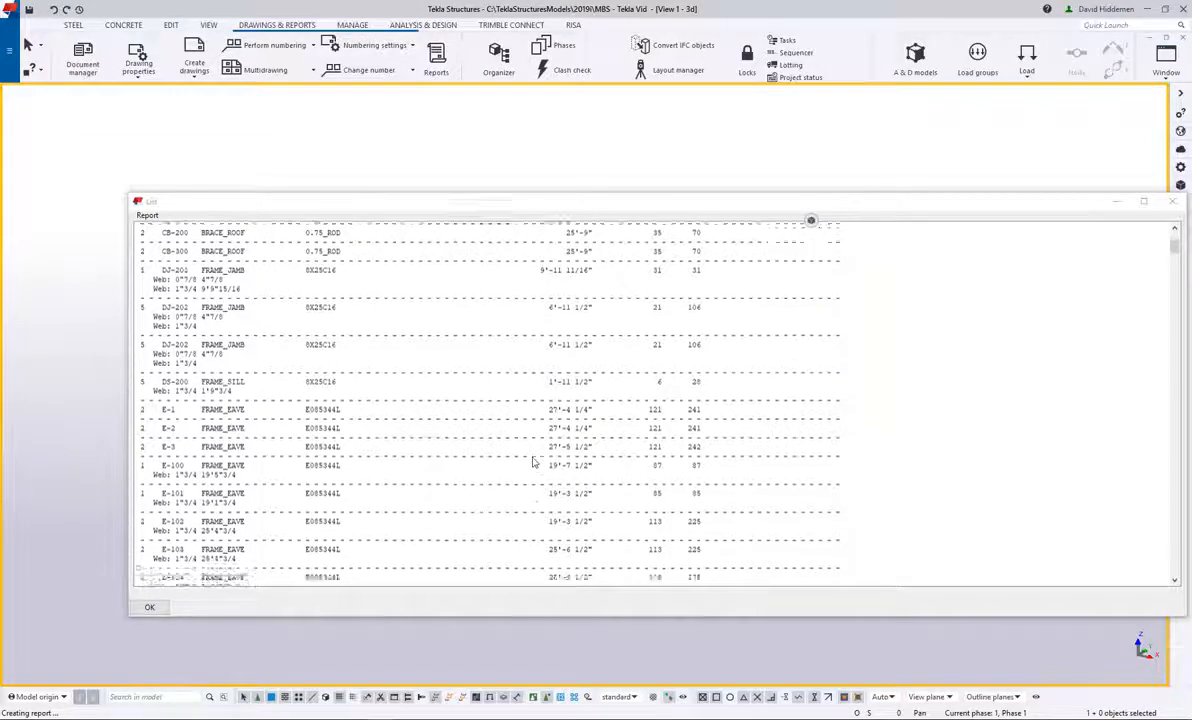
scroll(533, 462, "down", 1)
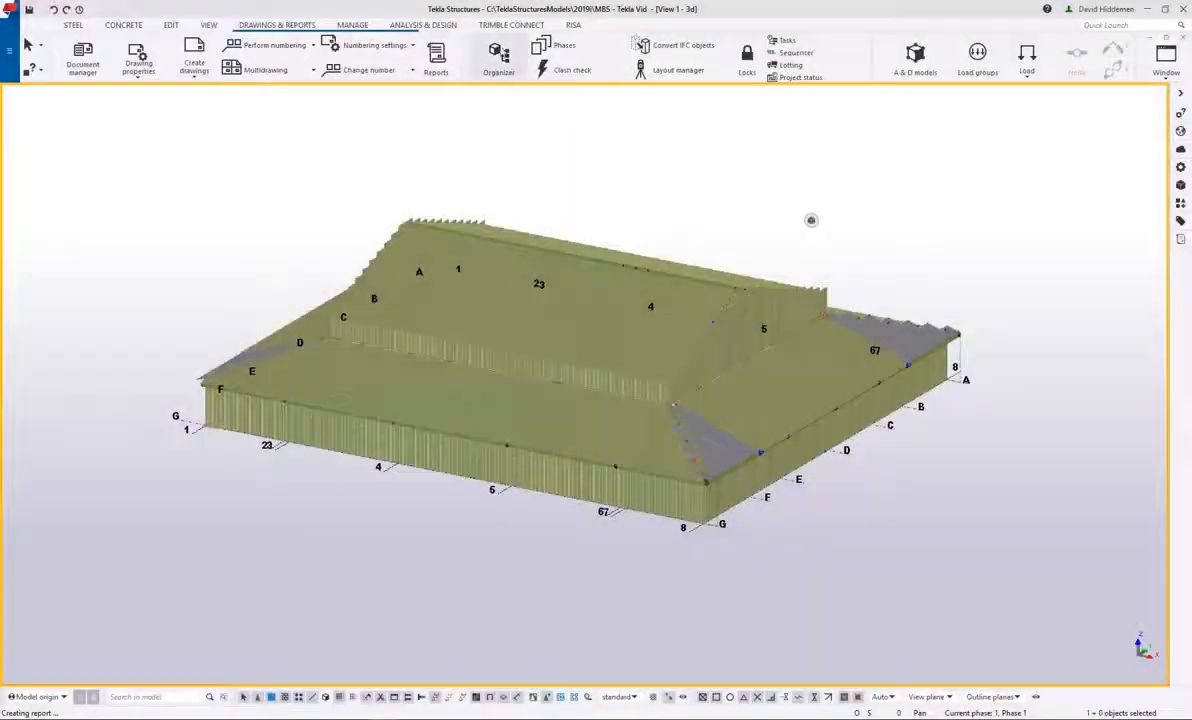
Step: Open the Organizer and review the MBS Shipping List categories Columns & Rafters, Opening Framing, Purlins & Girts and Sheeting
left_click(499, 56)
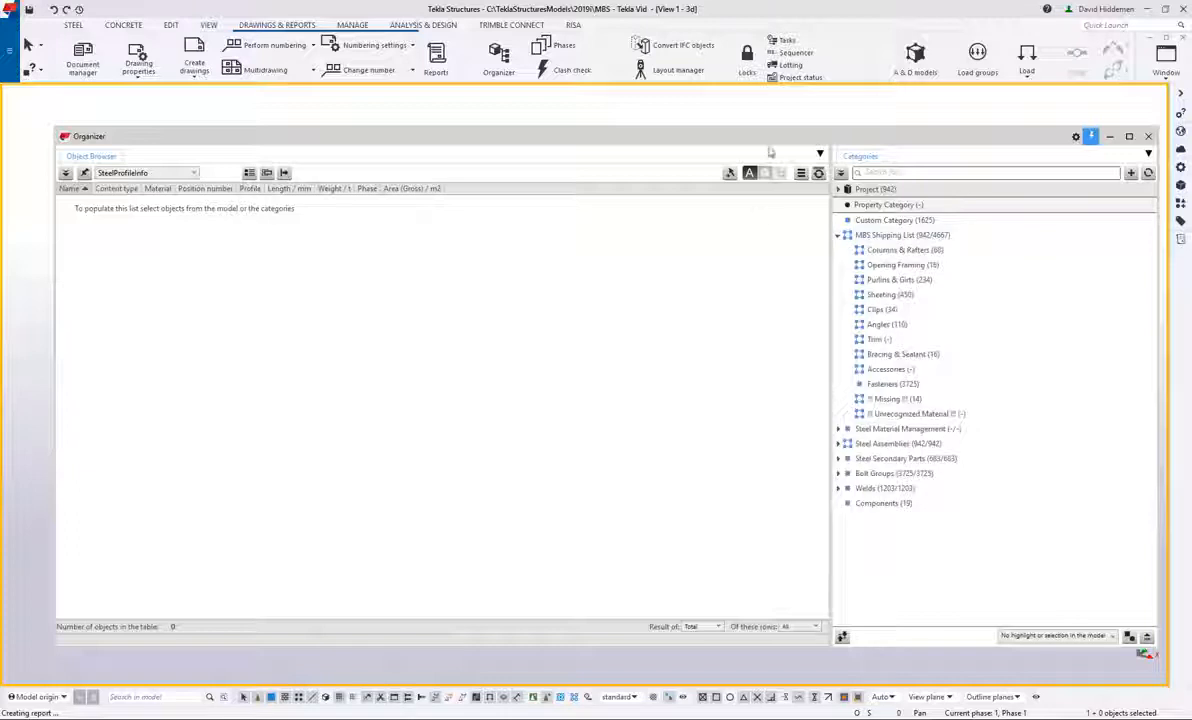
left_click_drag(769, 149, 764, 163)
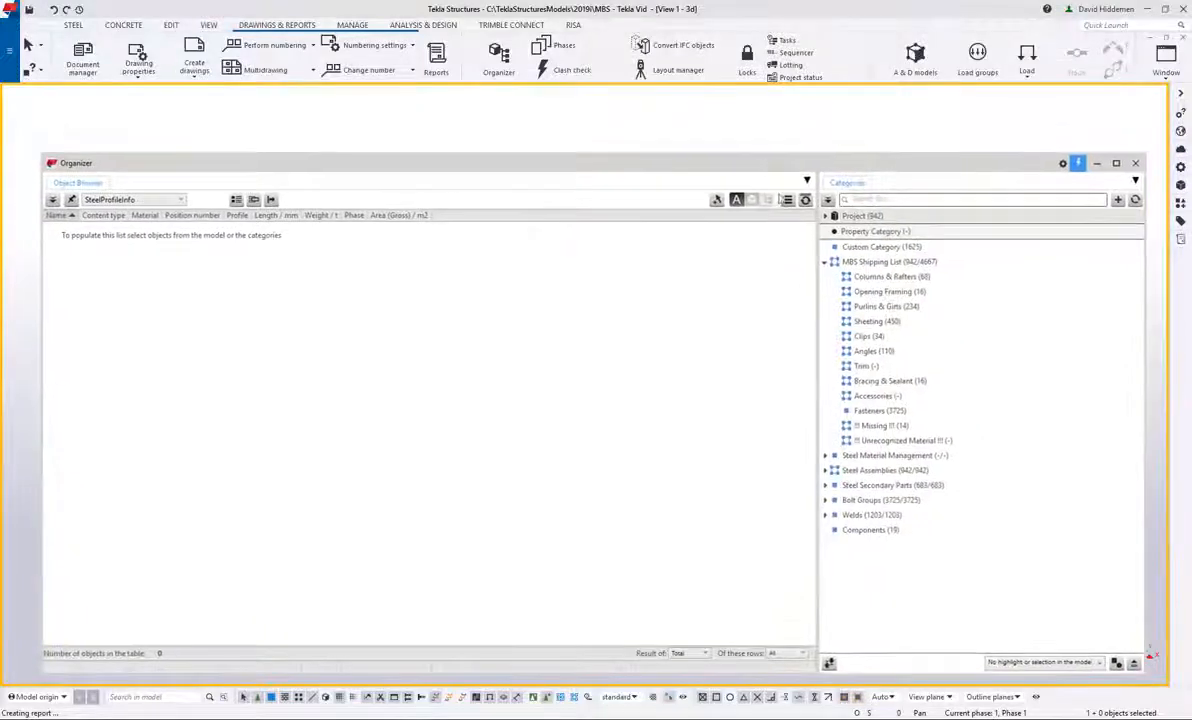
left_click(886, 277)
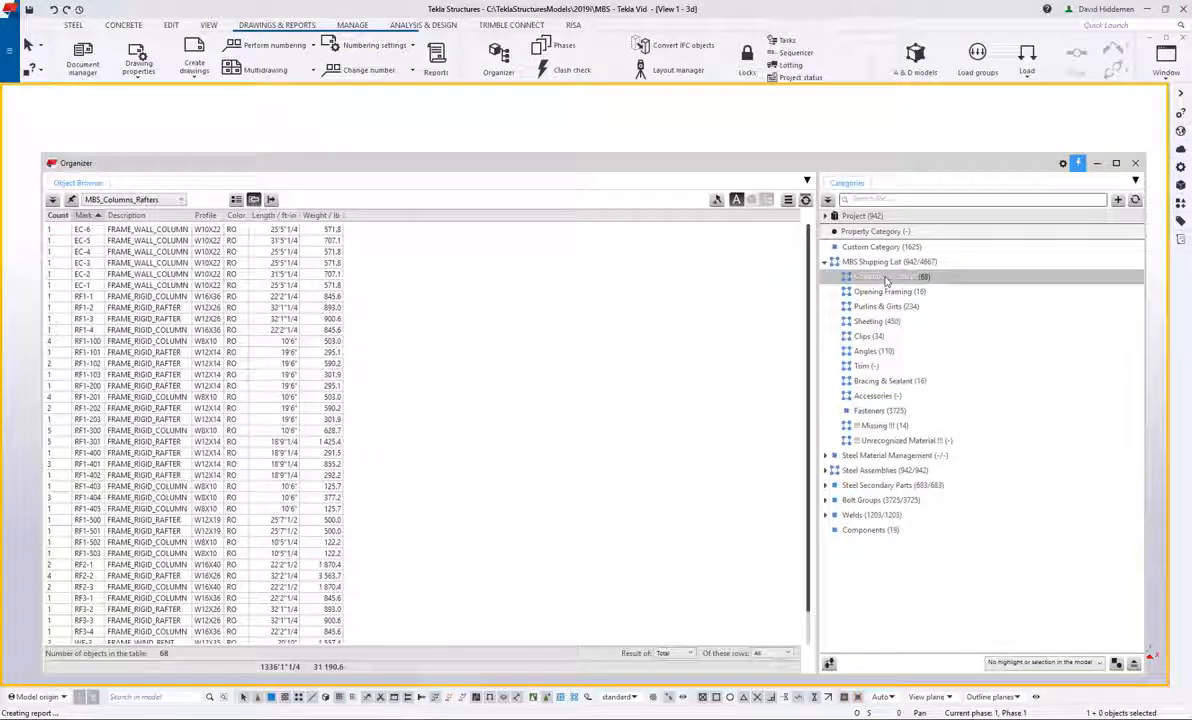
left_click(882, 292)
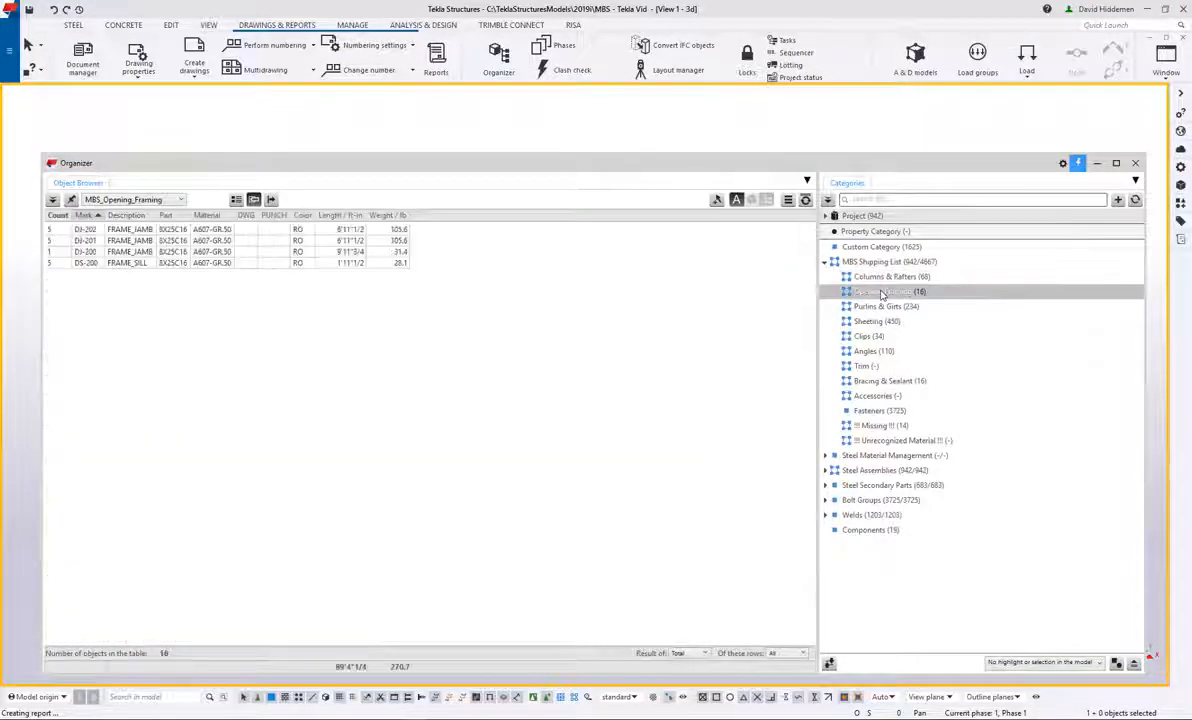
left_click(881, 307)
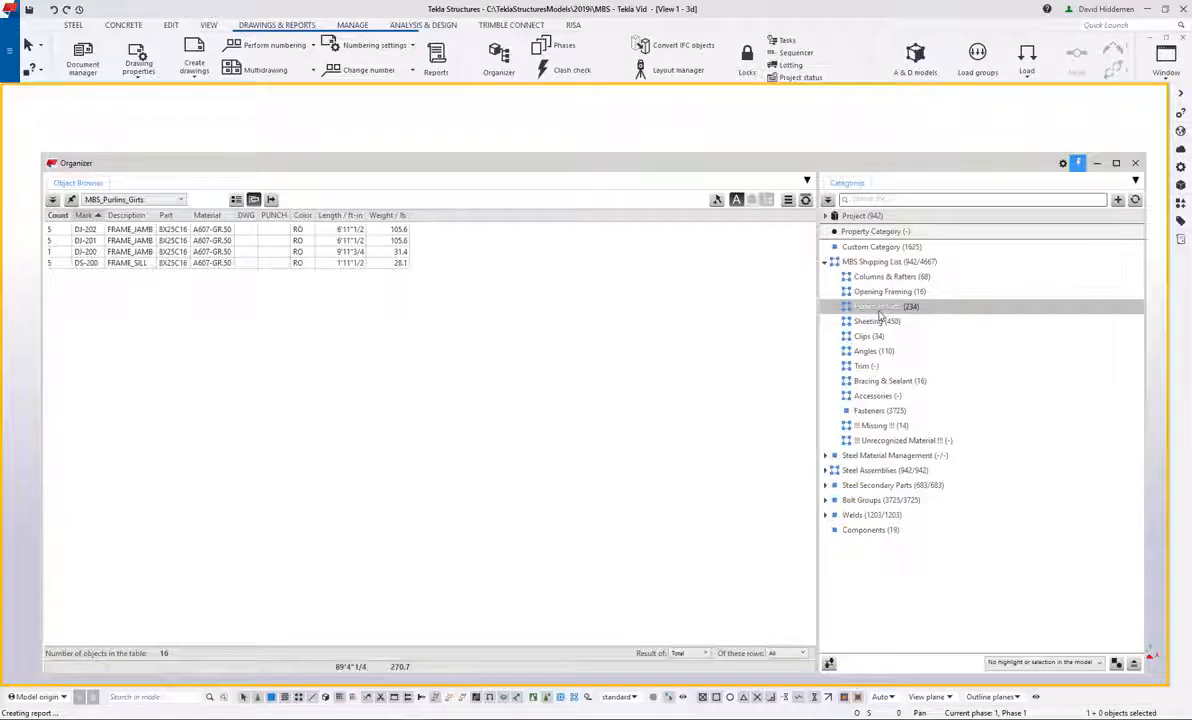
left_click(878, 321)
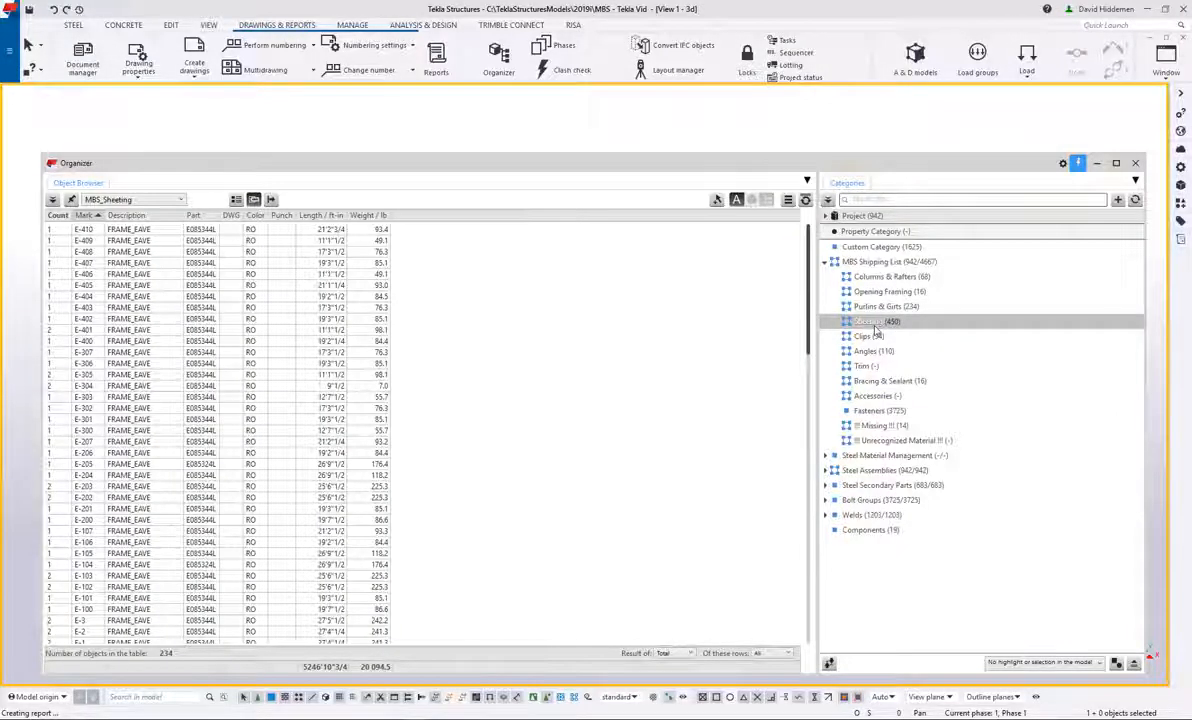
Step: Export the Columns & Rafters category of the MBS Shipping List to Excel with object properties updated from the model
left_click(871, 277)
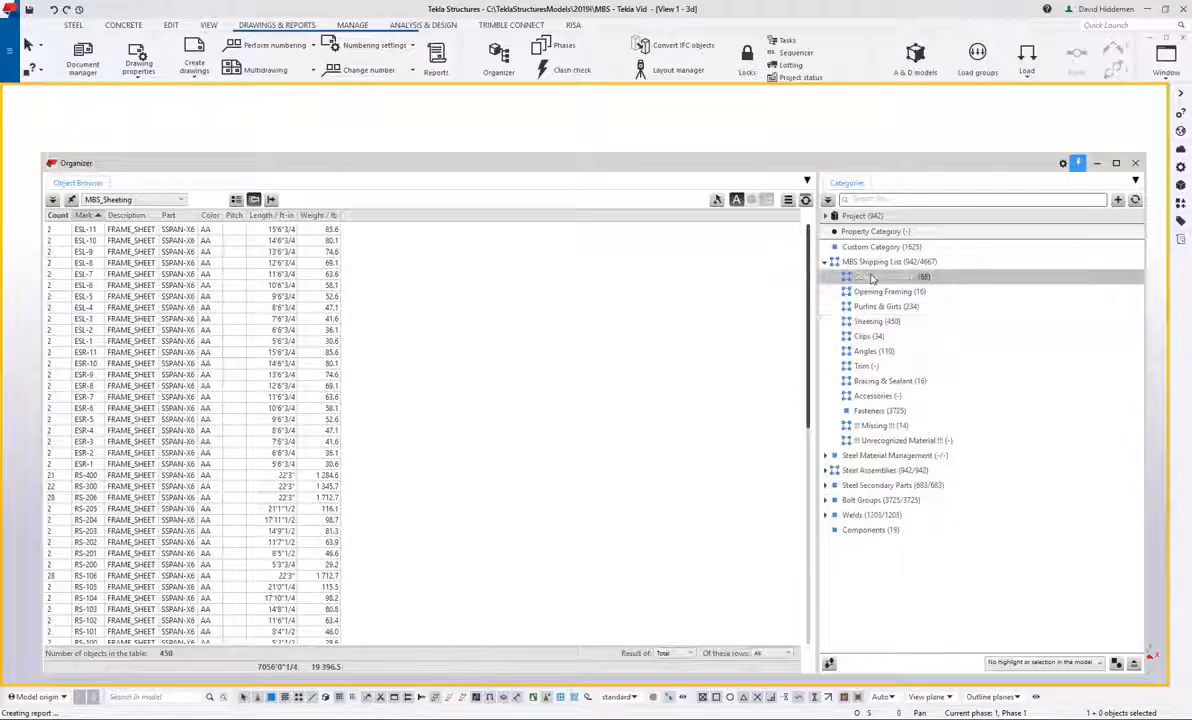
left_click(253, 199)
left_click(665, 469)
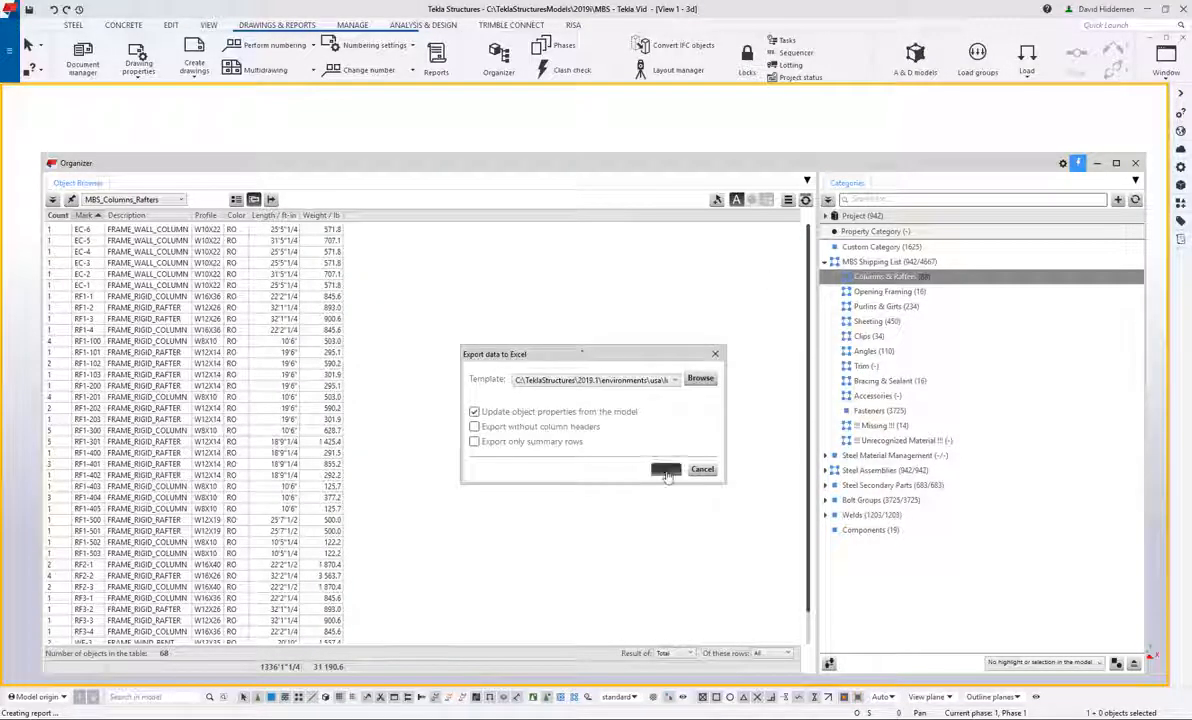